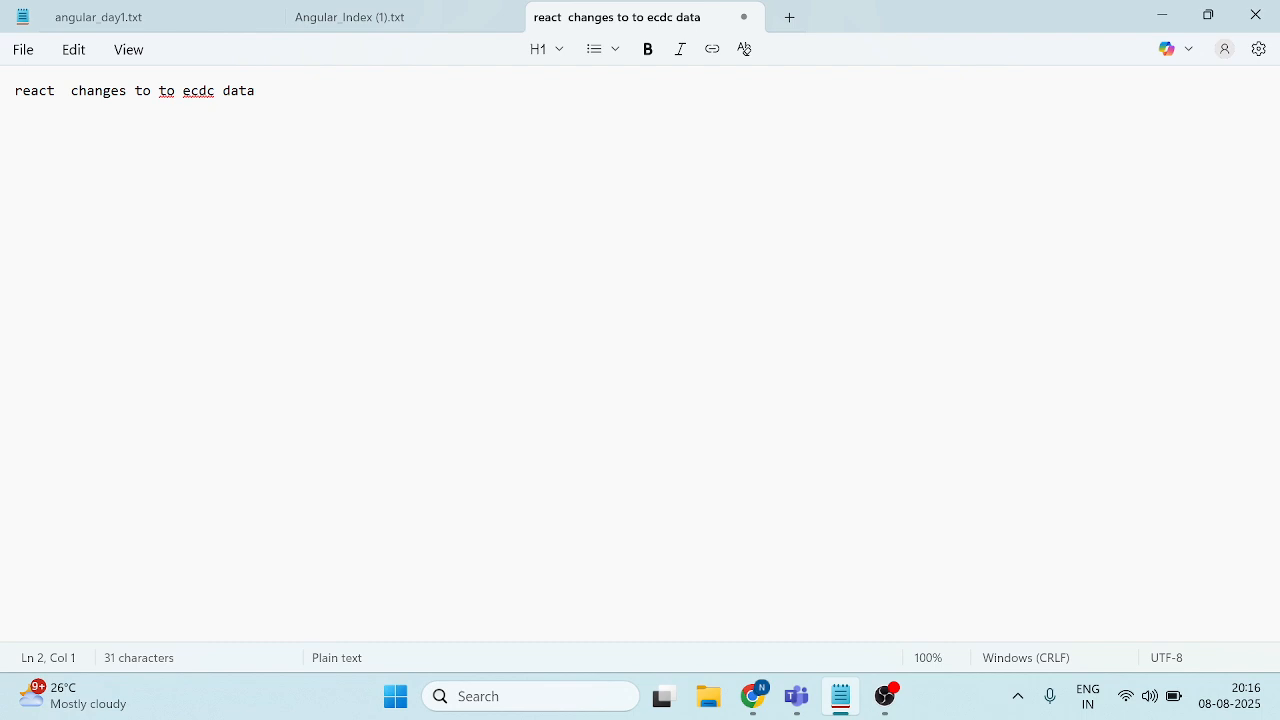
Start a definition two blank lines below the title line, reading "extract=> pull data from a source"
{"action": "key", "text": "Return"}
{"action": "key", "text": "Return"}
{"action": "type", "text": "extract=> pull "}
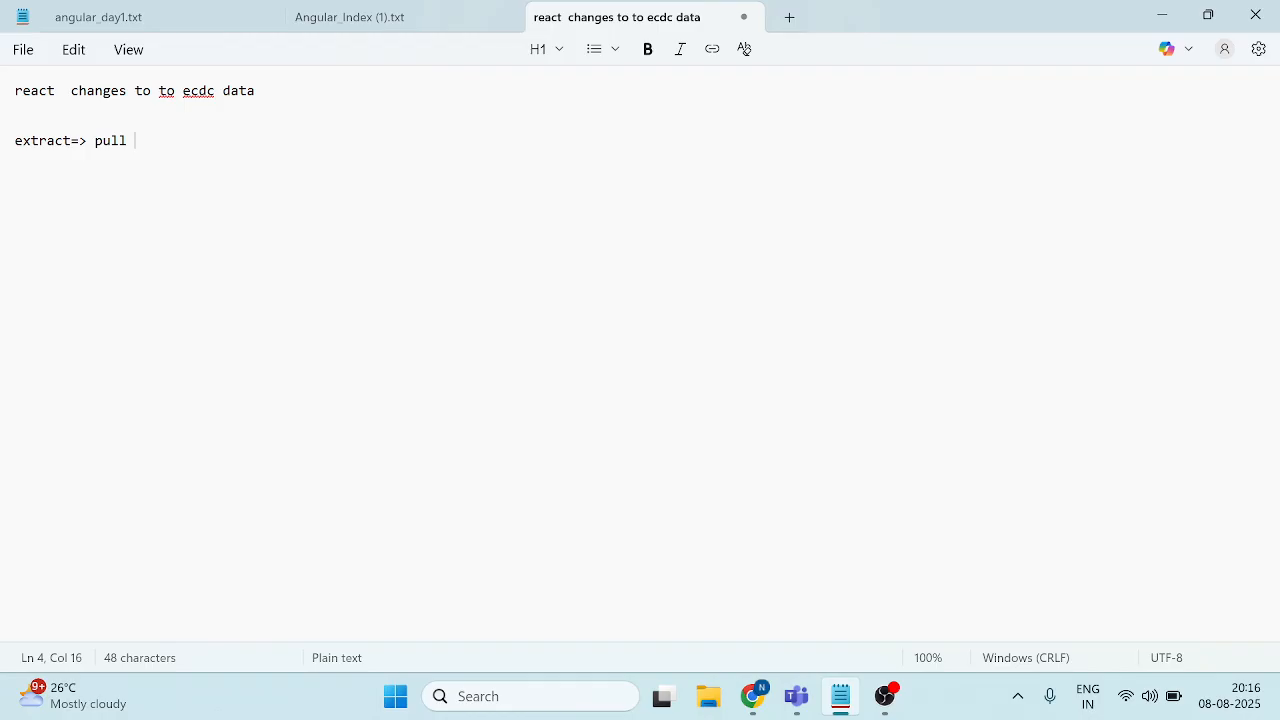
{"action": "type", "text": "data from a source"}
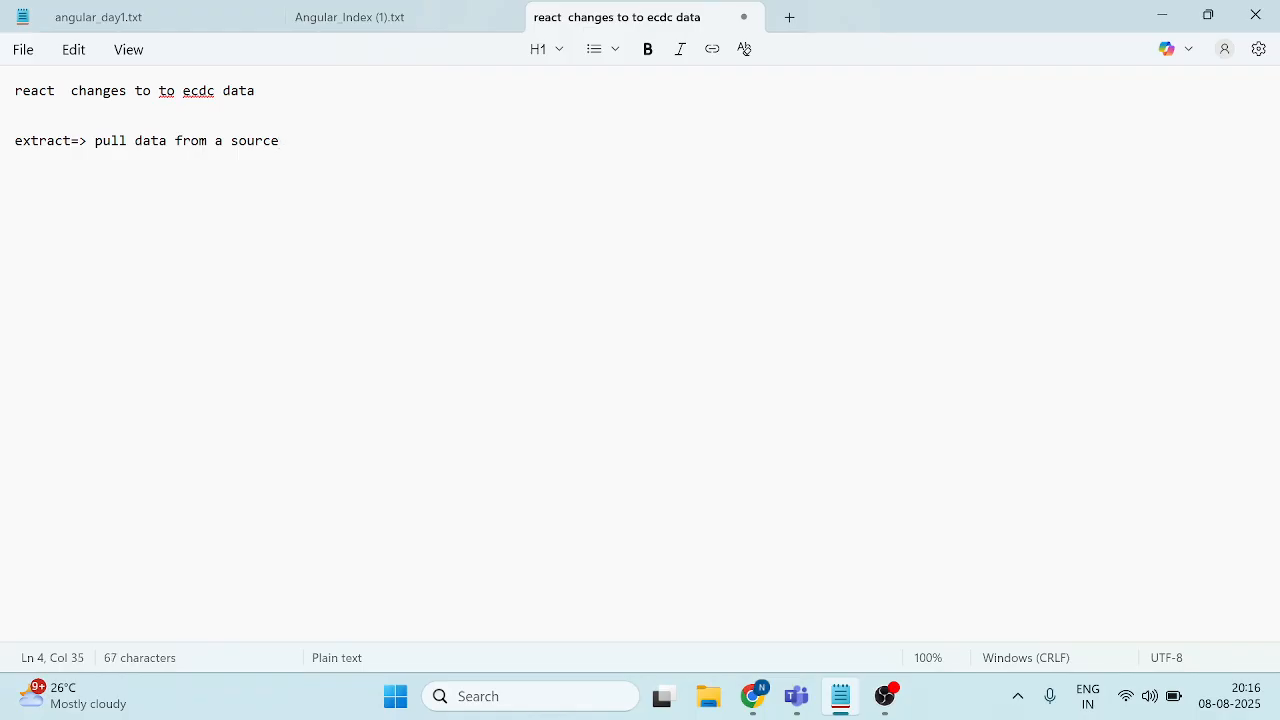
{"action": "type", "text": " (like a database or api"}
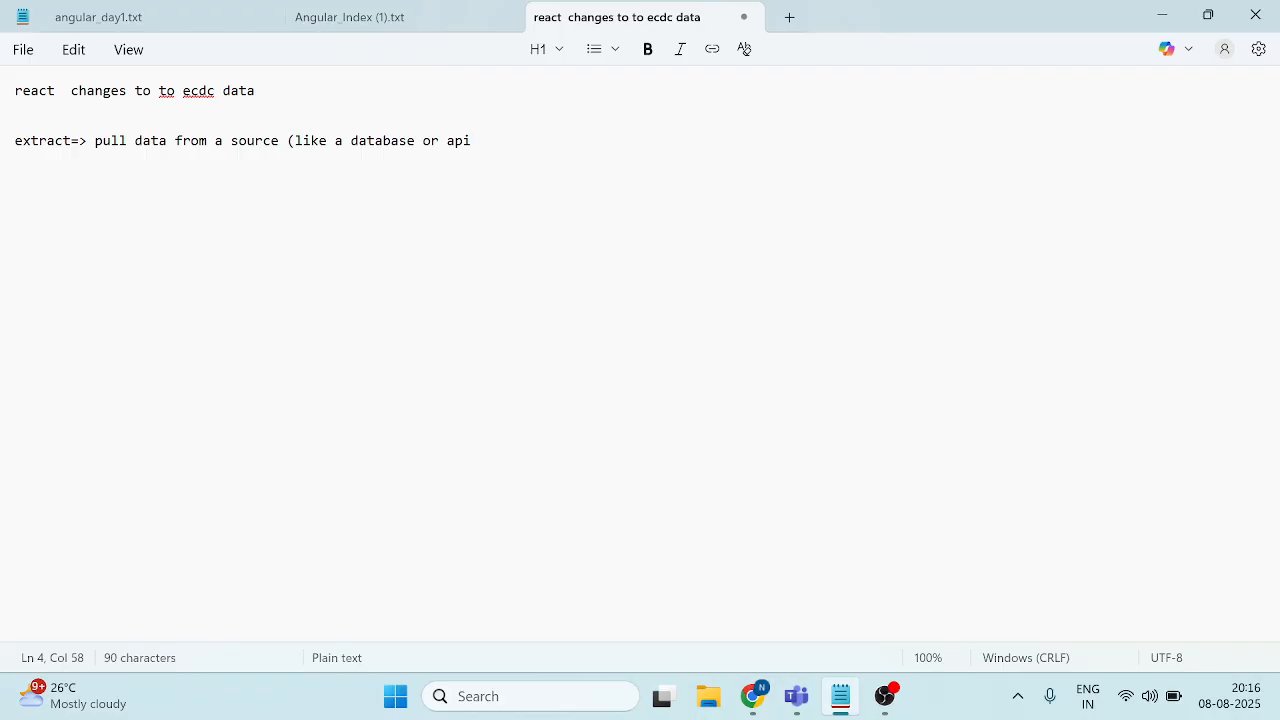
{"action": "type", "text": ")"}
Add a new line below the extract definition reading "c=>change data capture"
{"action": "key", "text": "Return"}
{"action": "type", "text": "c=>change"}
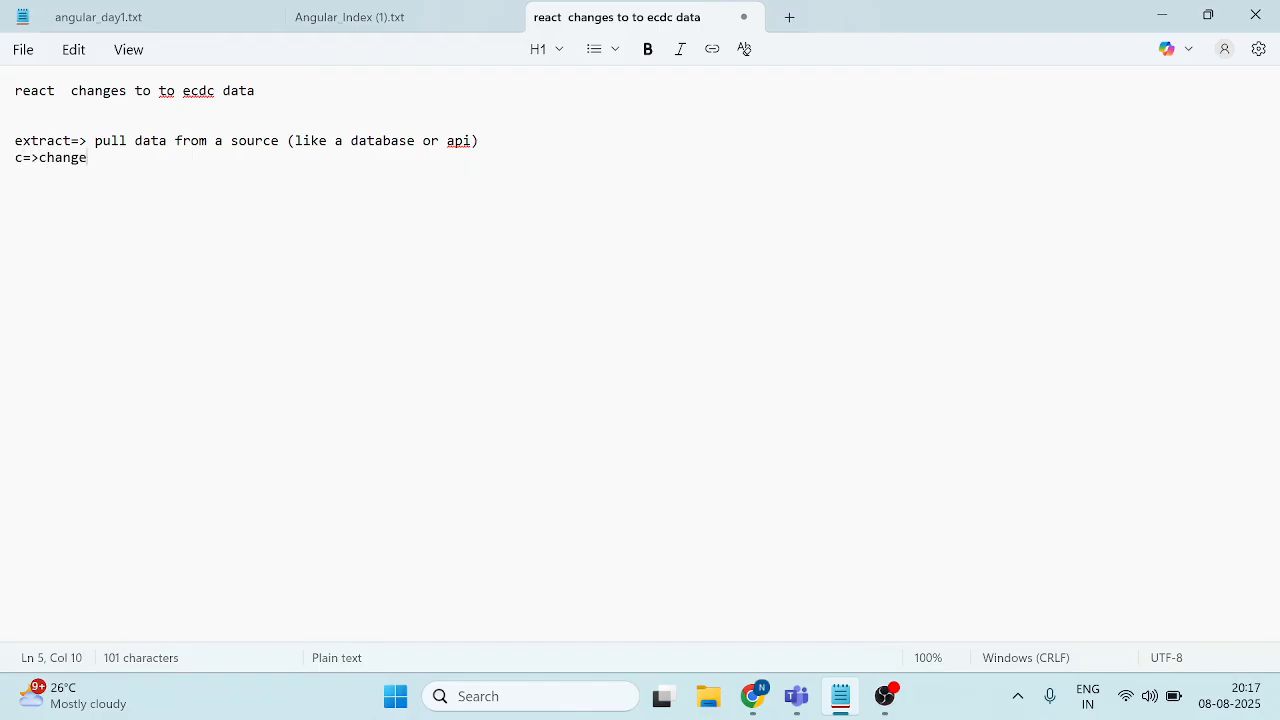
{"action": "type", "text": " data caput"}
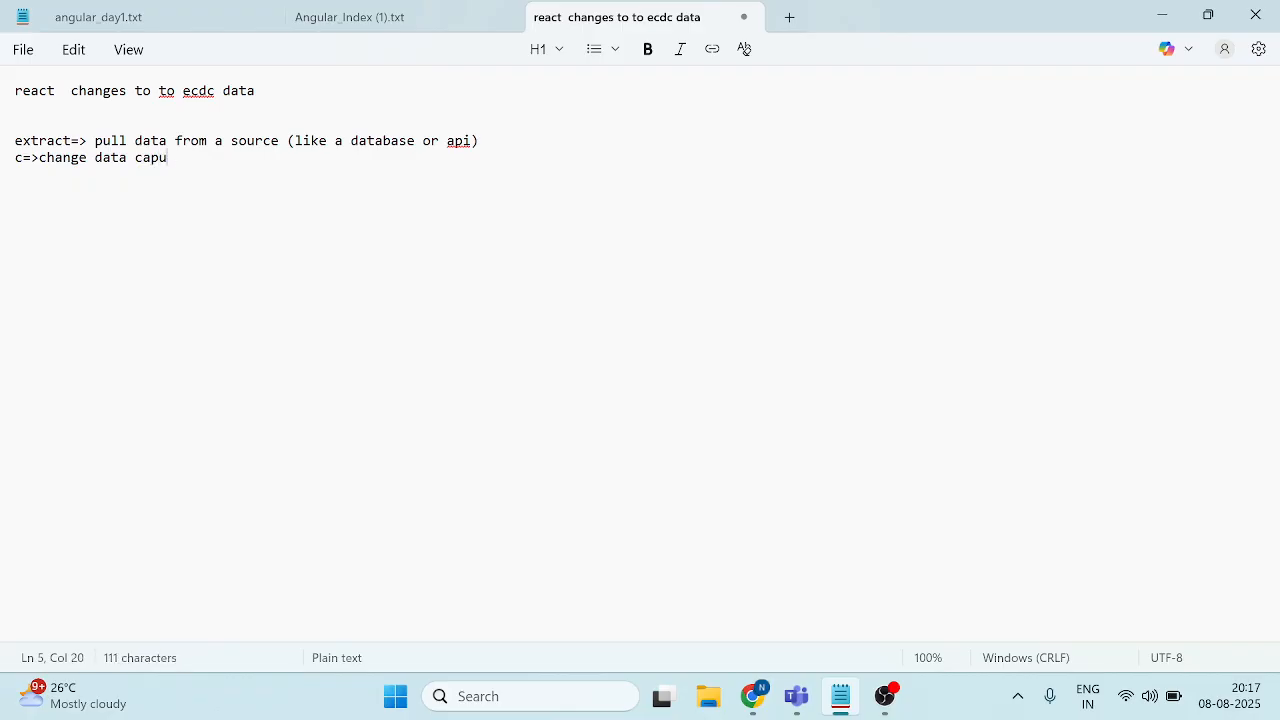
{"action": "key", "text": "BackSpace"}
{"action": "key", "text": "BackSpace"}
{"action": "type", "text": "ture"}
Extend the change data capture line with " data(insert,upadates,deletes)"
{"action": "type", "text": "data(ins"}
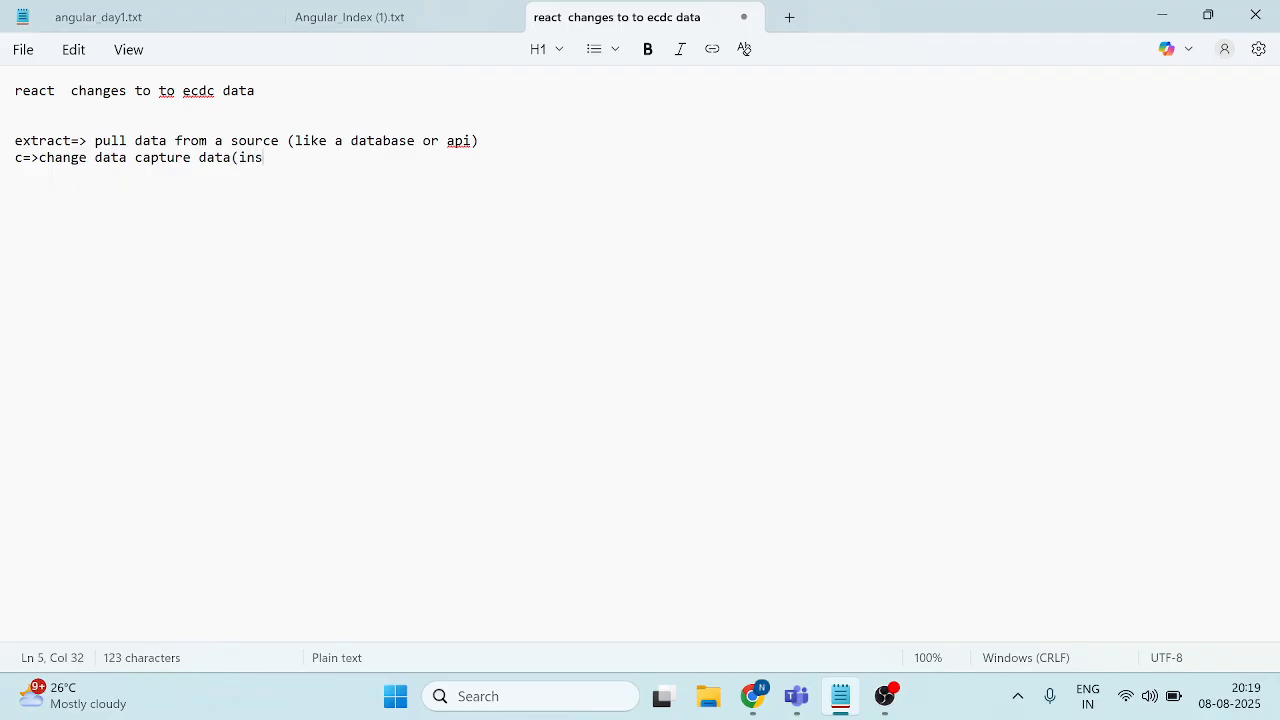
{"action": "type", "text": "ert,upad"}
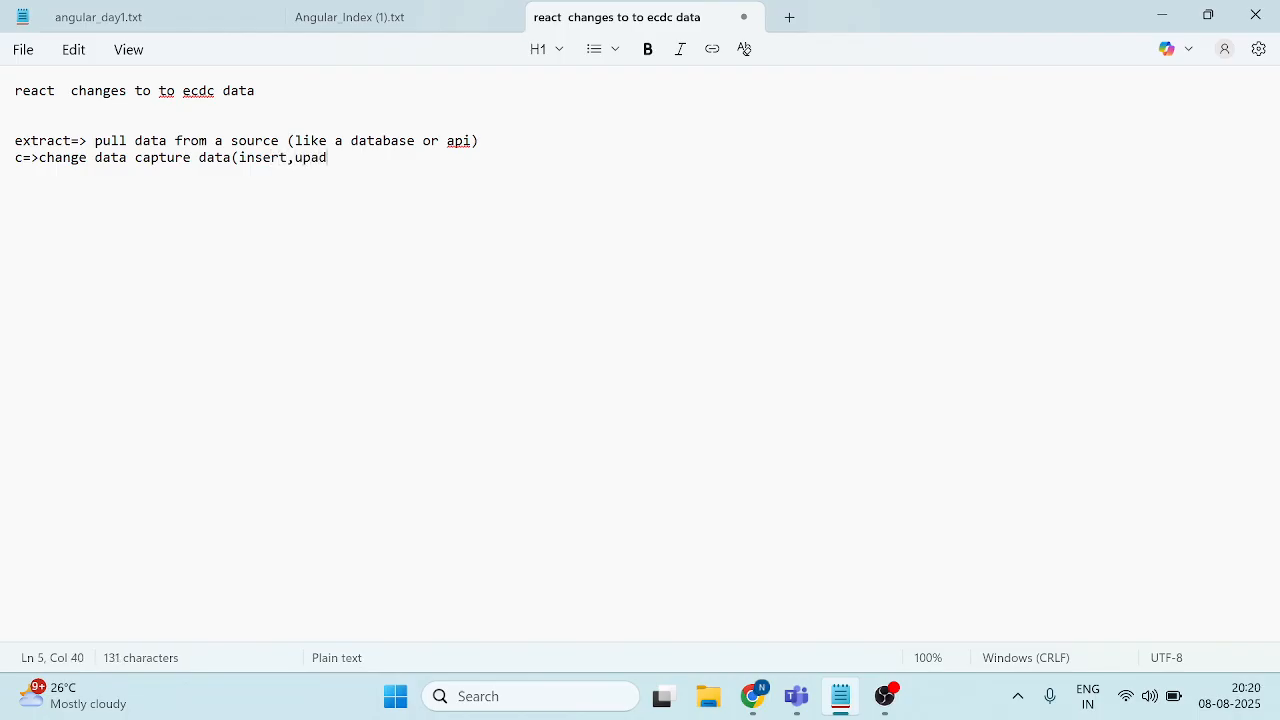
{"action": "type", "text": "ates"}
{"action": "key", "text": "BackSpace"}
{"action": "key", "text": "BackSpace"}
{"action": "key", "text": "BackSpace"}
{"action": "type", "text": "ates,delete"}
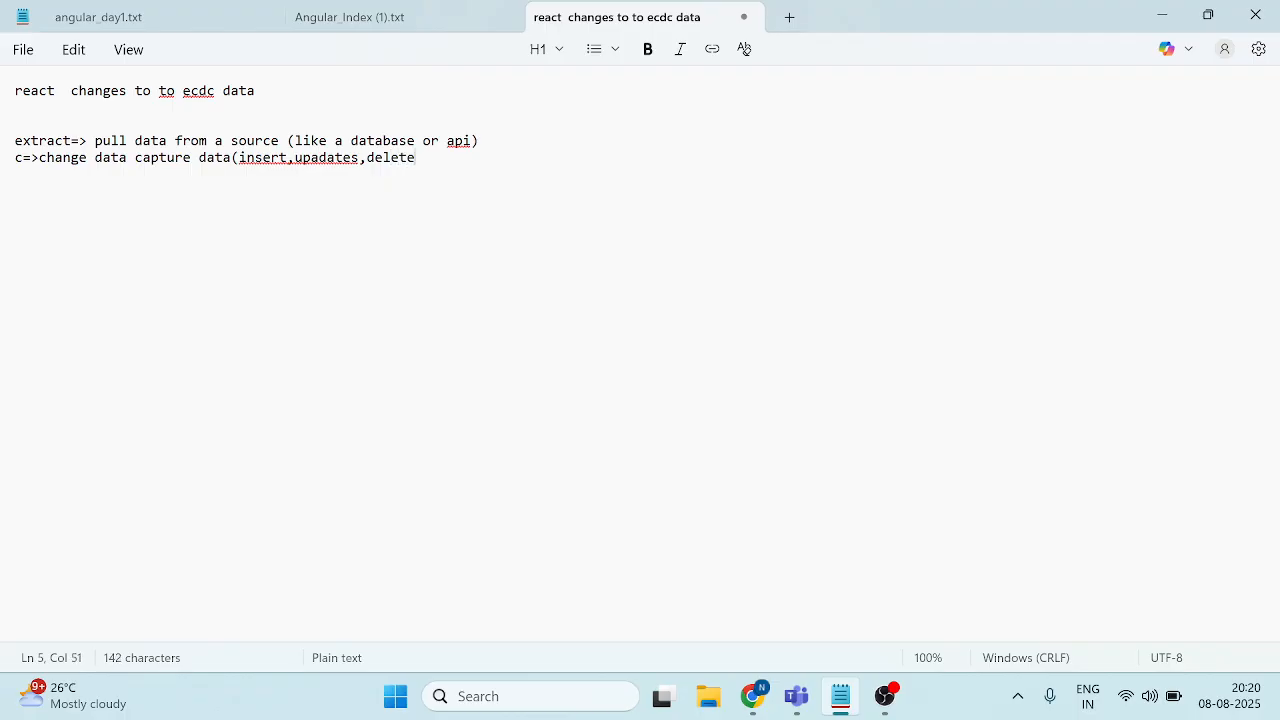
{"action": "type", "text": "s)"}
Begin a new line under the change data capture entry reading "data=> identify"
{"action": "key", "text": "Return"}
{"action": "type", "text": "data=>"}
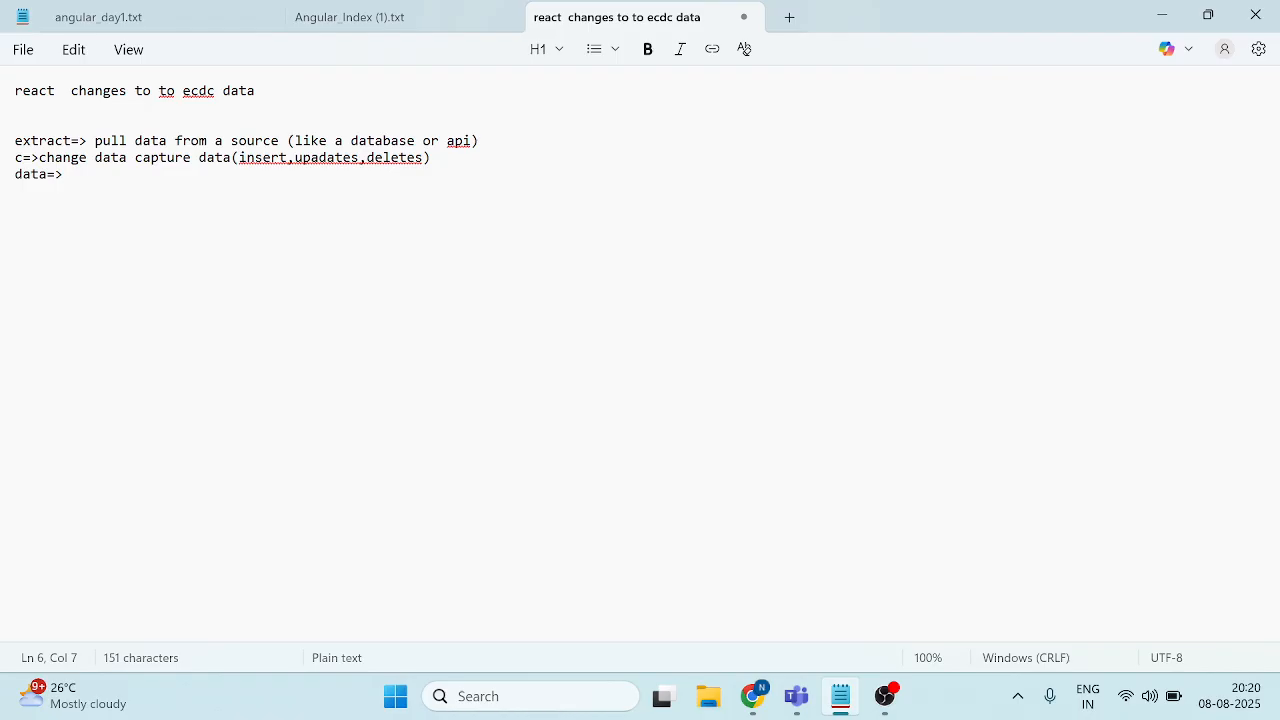
{"action": "type", "text": "="}
{"action": "key", "text": "BackSpace"}
{"action": "type", "text": "ide"}
{"action": "key", "text": "BackSpace"}
{"action": "type", "text": "enfi"}
{"action": "key", "text": "BackSpace"}
{"action": "key", "text": "BackSpace"}
{"action": "type", "text": "tify"}
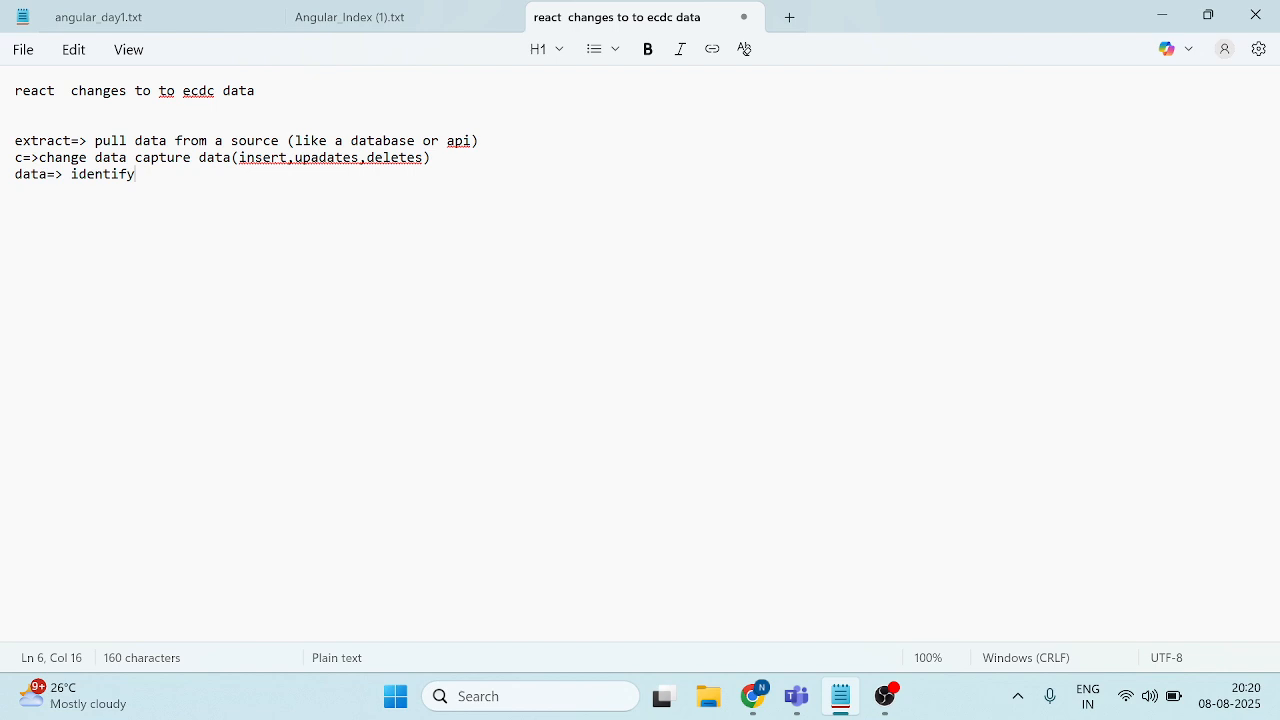
{"action": "type", "text": " and extract only"}
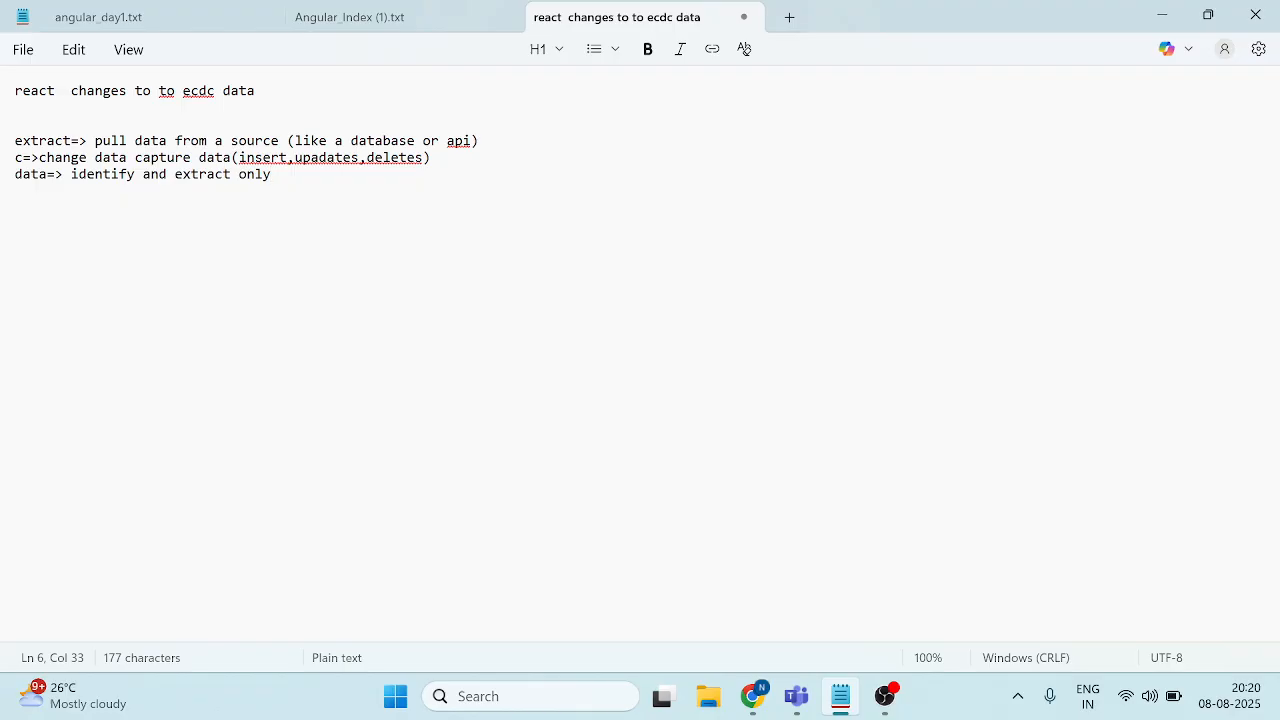
Add a line after one blank line reading "ecdc=> extract+change data capture"
{"action": "key", "text": "Return"}
{"action": "key", "text": "Return"}
{"action": "type", "text": "ecdc=> extract"}
{"action": "key", "text": "BackSpace"}
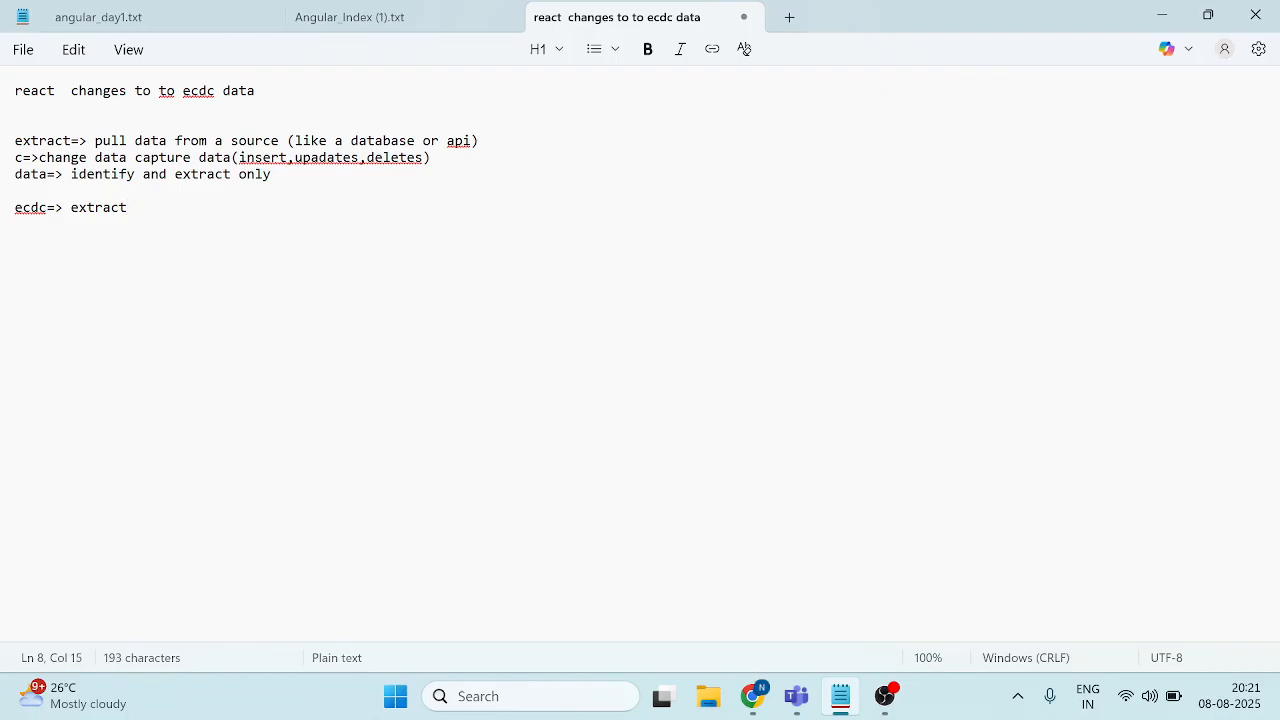
{"action": "type", "text": "+change"}
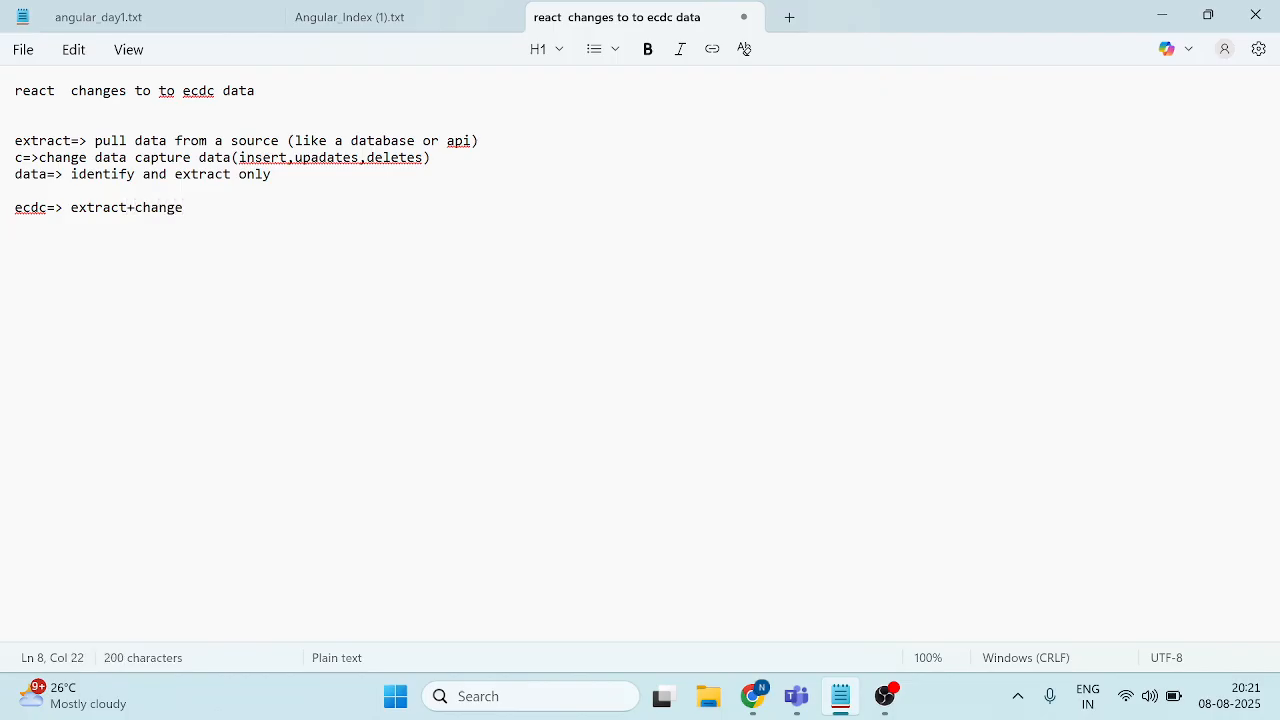
{"action": "type", "text": " data capture"}
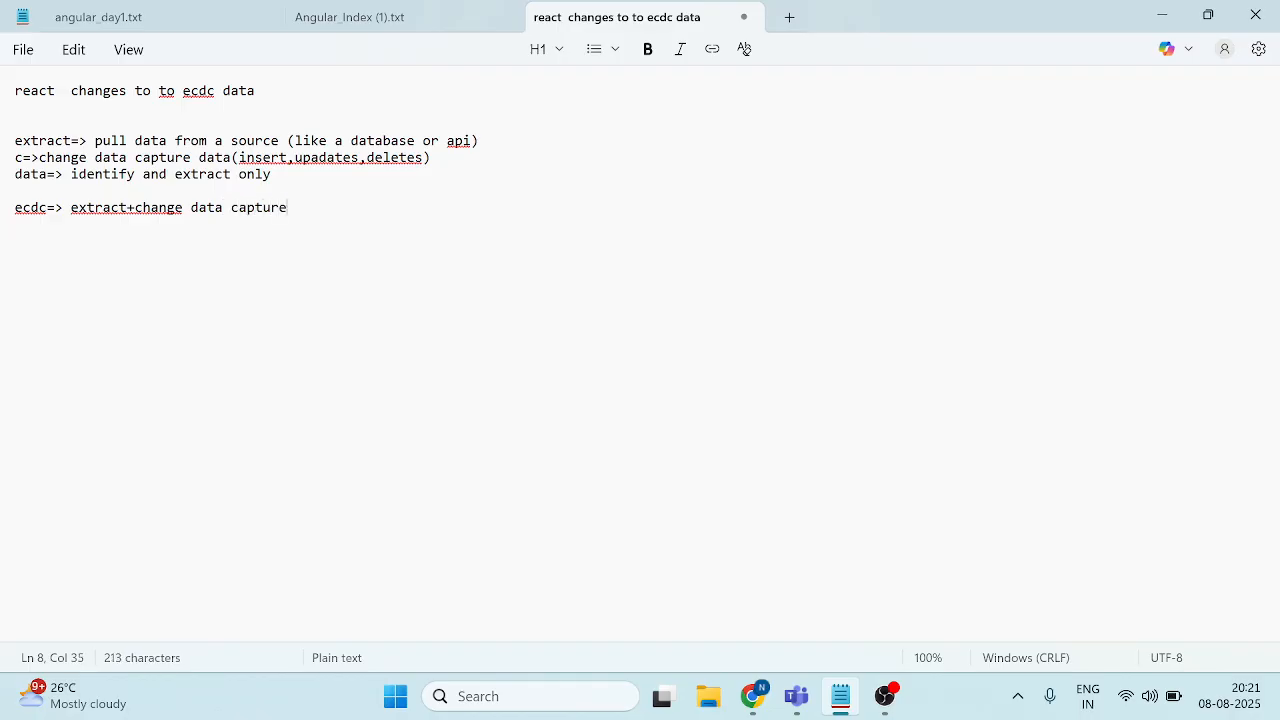
{"action": "type", "text": " a pattern "}
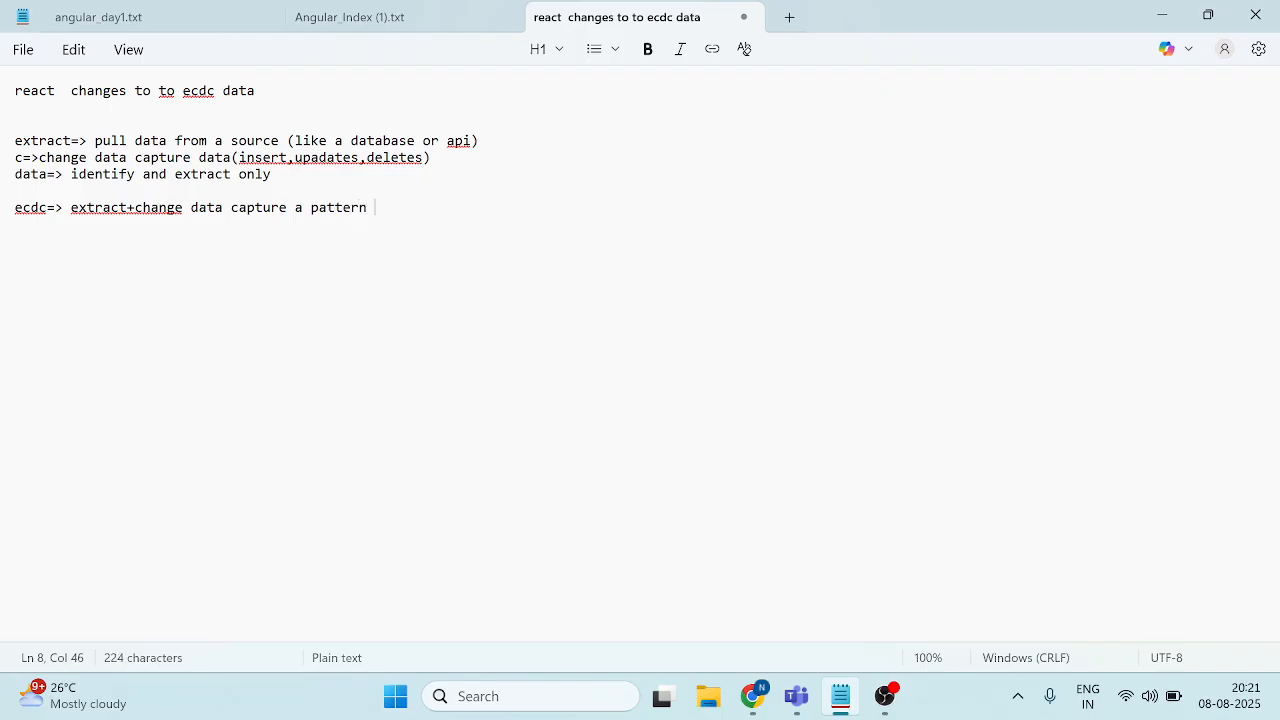
{"action": "type", "text": "for edd"}
Complete the ecdc definition with " a pattern for efficiency new data changed"
{"action": "key", "text": "BackSpace"}
{"action": "key", "text": "BackSpace"}
{"action": "key", "text": "BackSpace"}
{"action": "type", "text": "efficiency"}
{"action": "type", "text": "new data"}
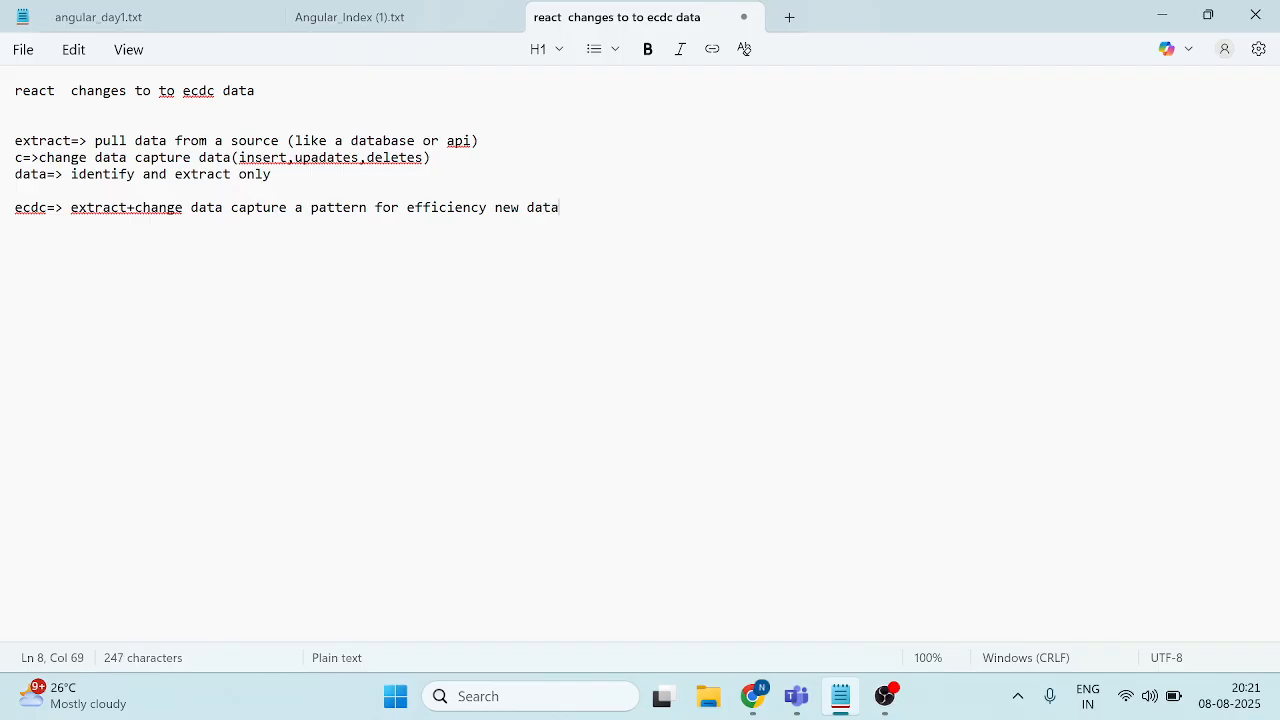
{"action": "type", "text": " changed"}
Leave three blank lines below the ecdc definition and write "git" on its own line
{"action": "key", "text": "Return"}
{"action": "key", "text": "Return"}
{"action": "key", "text": "Return"}
{"action": "key", "text": "Return"}
{"action": "type", "text": "gi"}
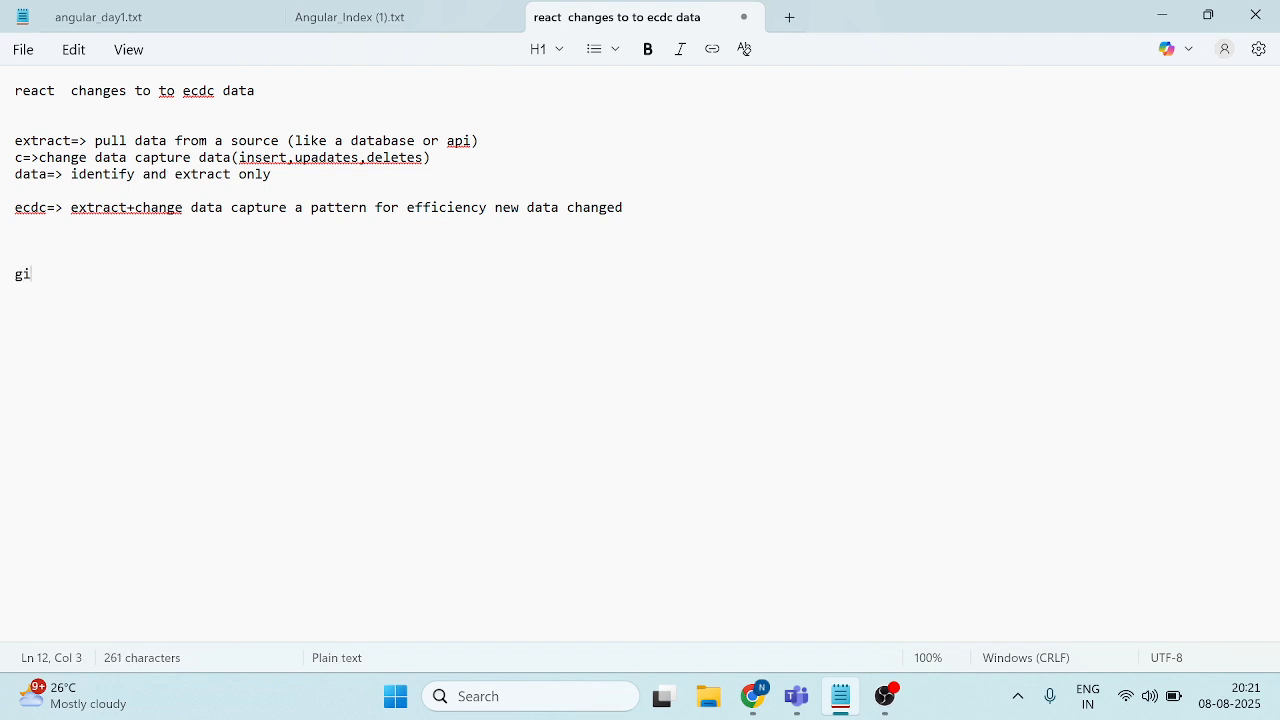
{"action": "type", "text": "t=>"}
{"action": "key", "text": "BackSpace"}
{"action": "key", "text": "BackSpace"}
Write "faster data transfer" as a note one blank line below "git"
{"action": "key", "text": "Return"}
{"action": "key", "text": "Return"}
{"action": "type", "text": "fas"}
{"action": "type", "text": "ter data"}
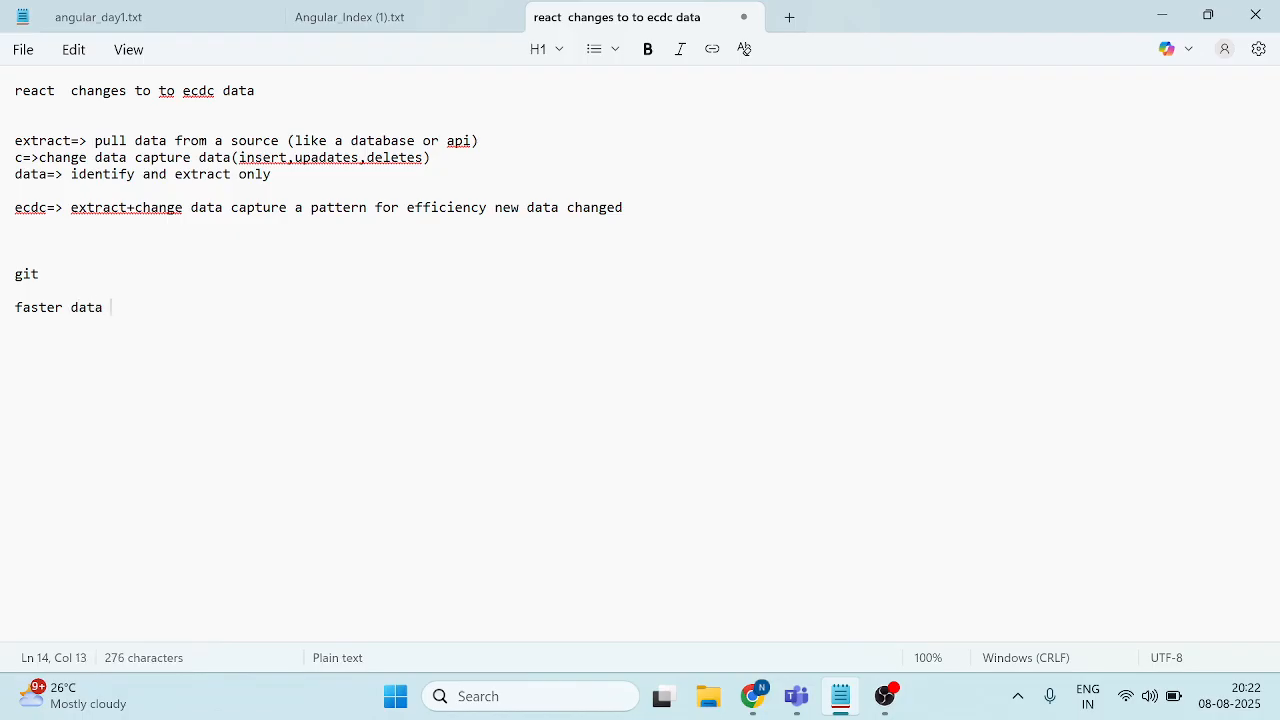
{"action": "type", "text": " transfe"}
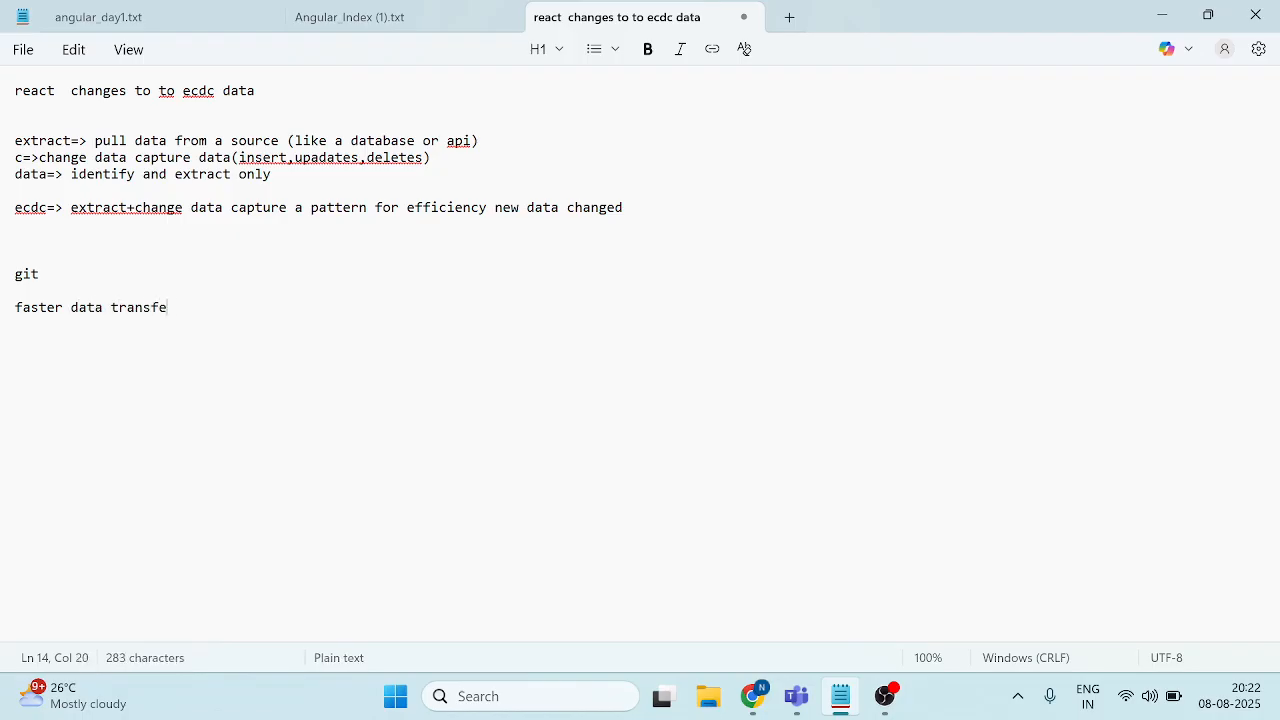
{"action": "type", "text": "r"}
{"action": "key", "text": "Return"}
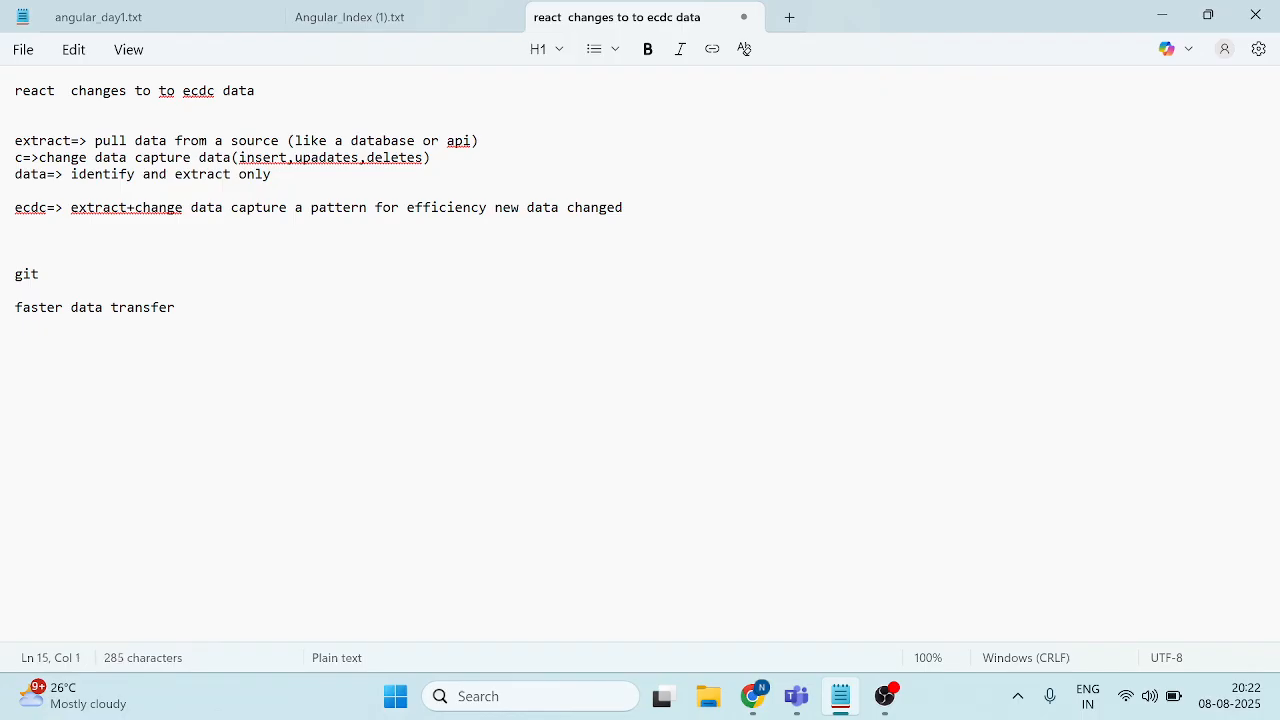
Add the notes "lowcost" and "keep system in sync" on separate lines under the faster data transfer note
{"action": "type", "text": "lowcost"}
{"action": "key", "text": "Return"}
{"action": "type", "text": "keep sys"}
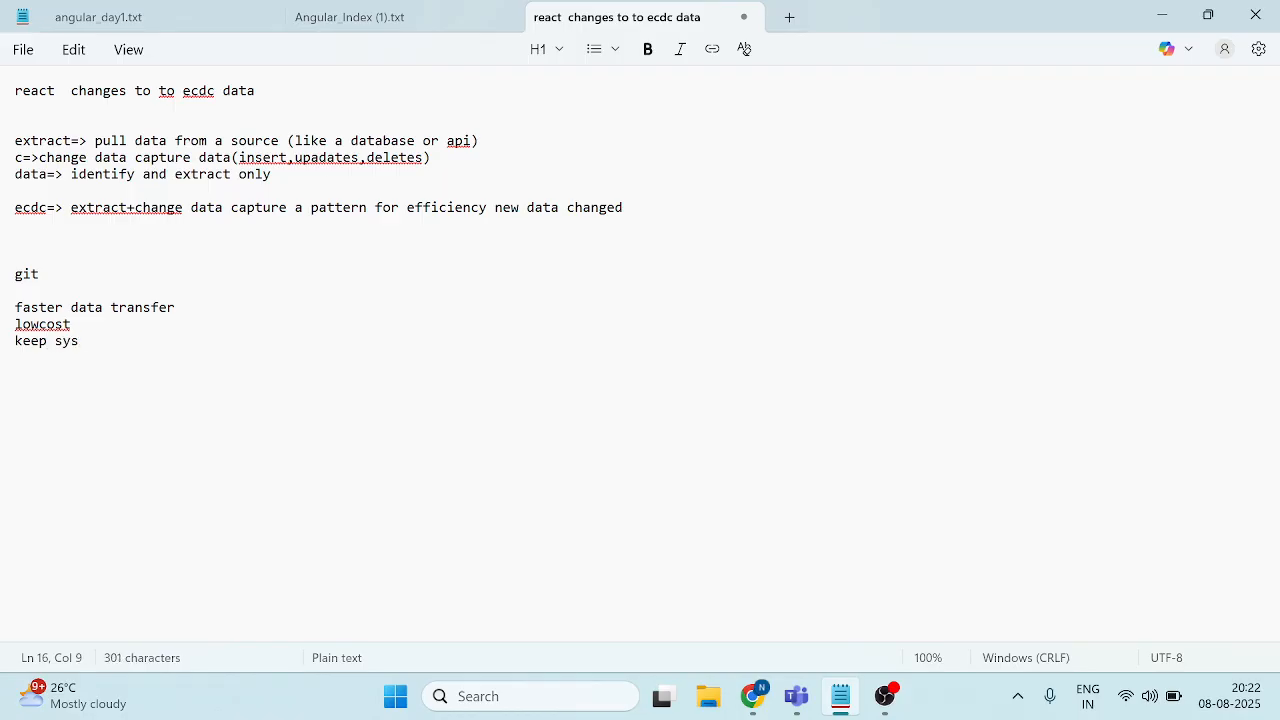
{"action": "type", "text": "tem i"}
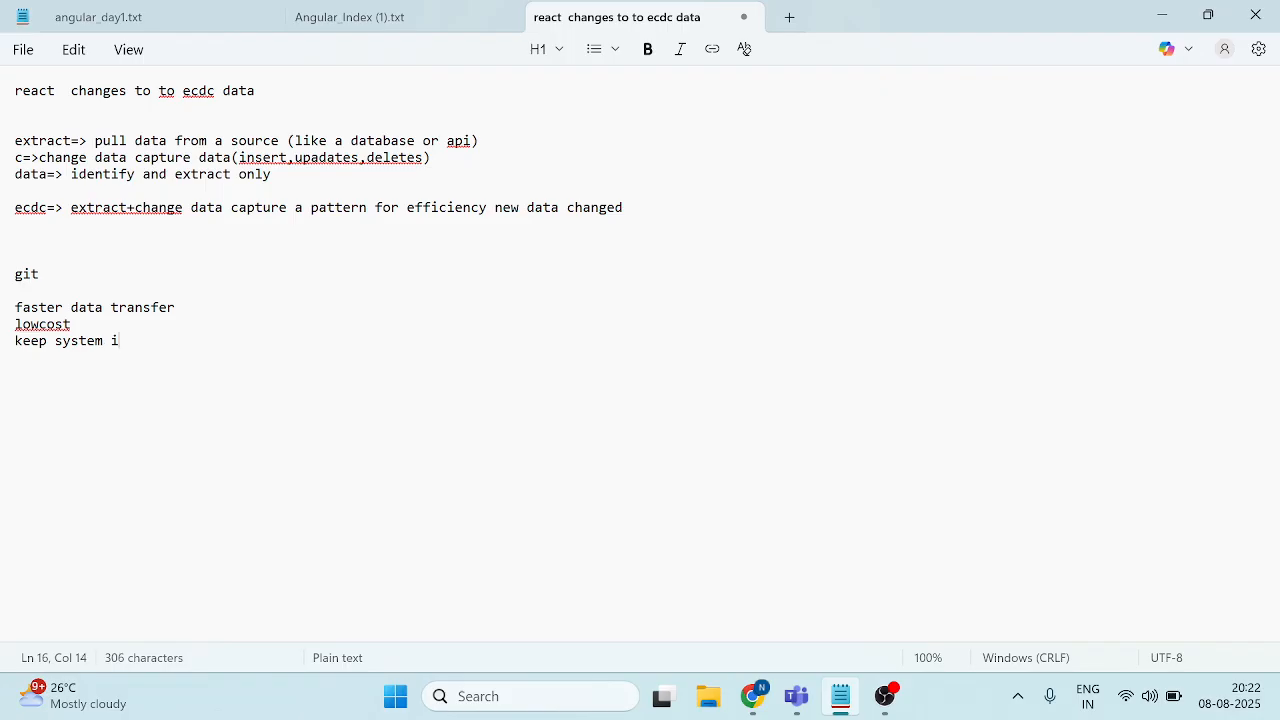
{"action": "type", "text": "n sync"}
{"action": "key", "text": "Return"}
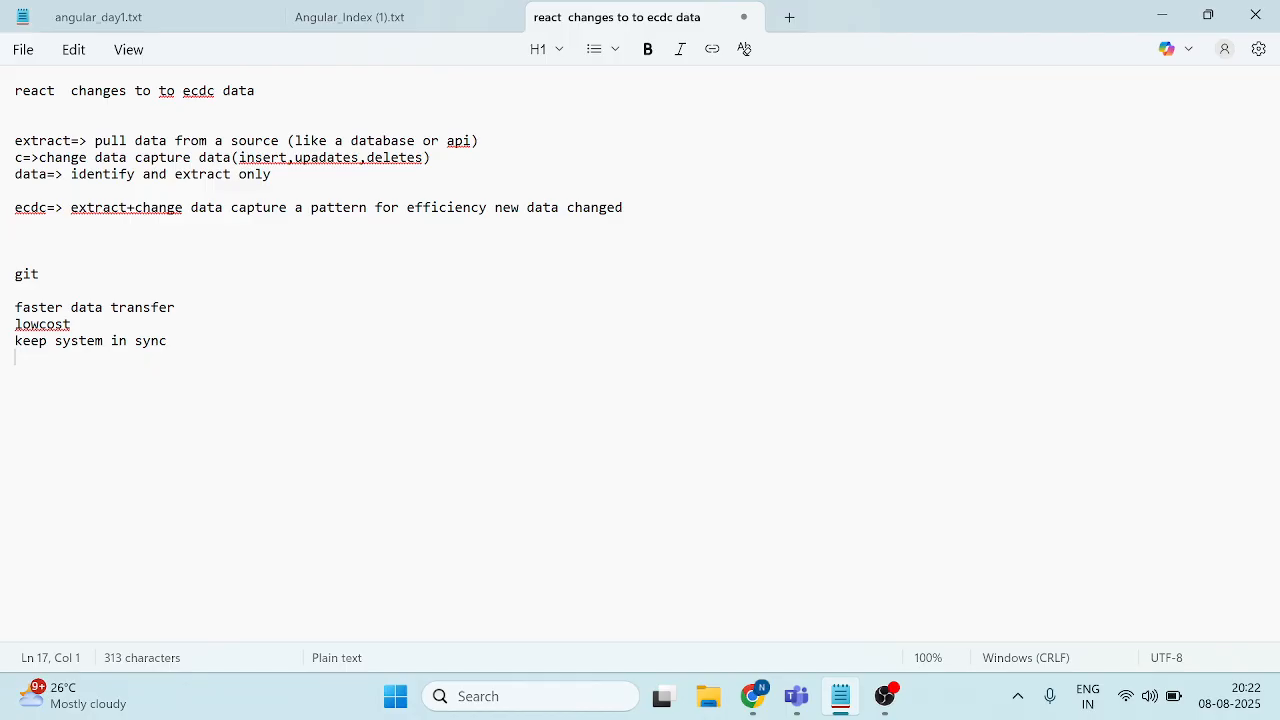
Add "used in etl pipeline" as the next line of the notes
{"action": "type", "text": "used in e"}
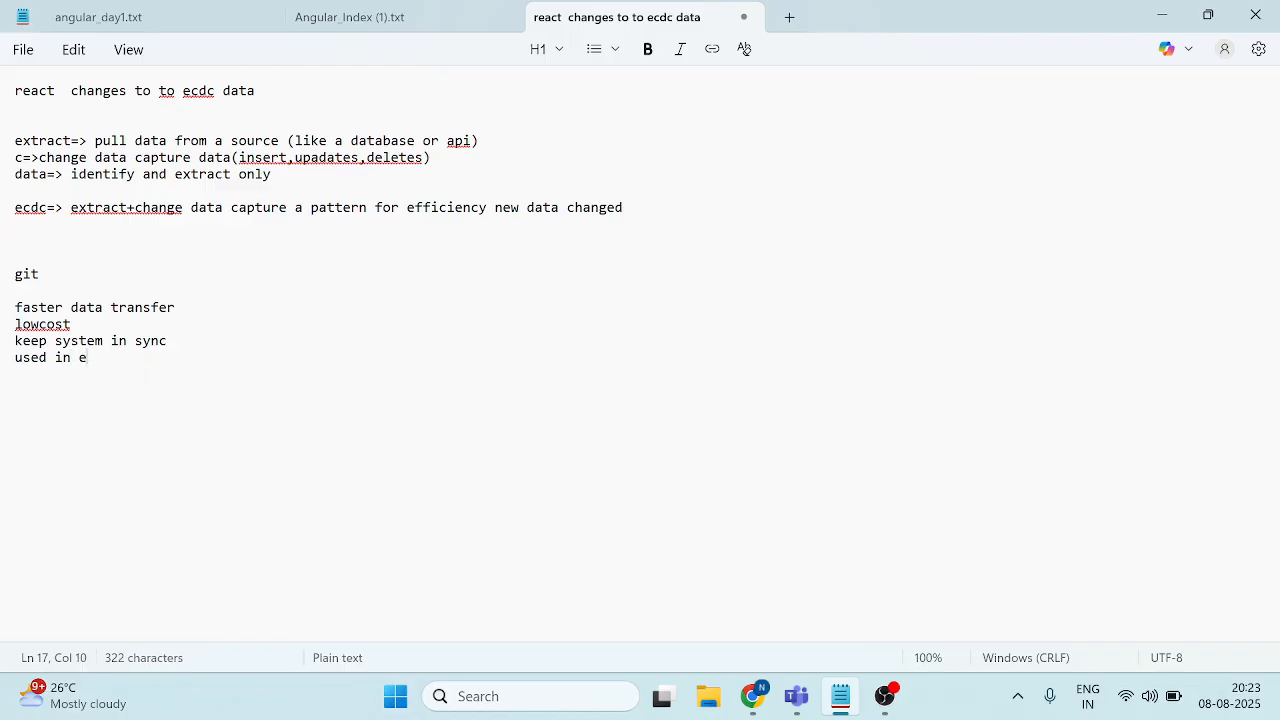
{"action": "type", "text": "tl pipeline"}
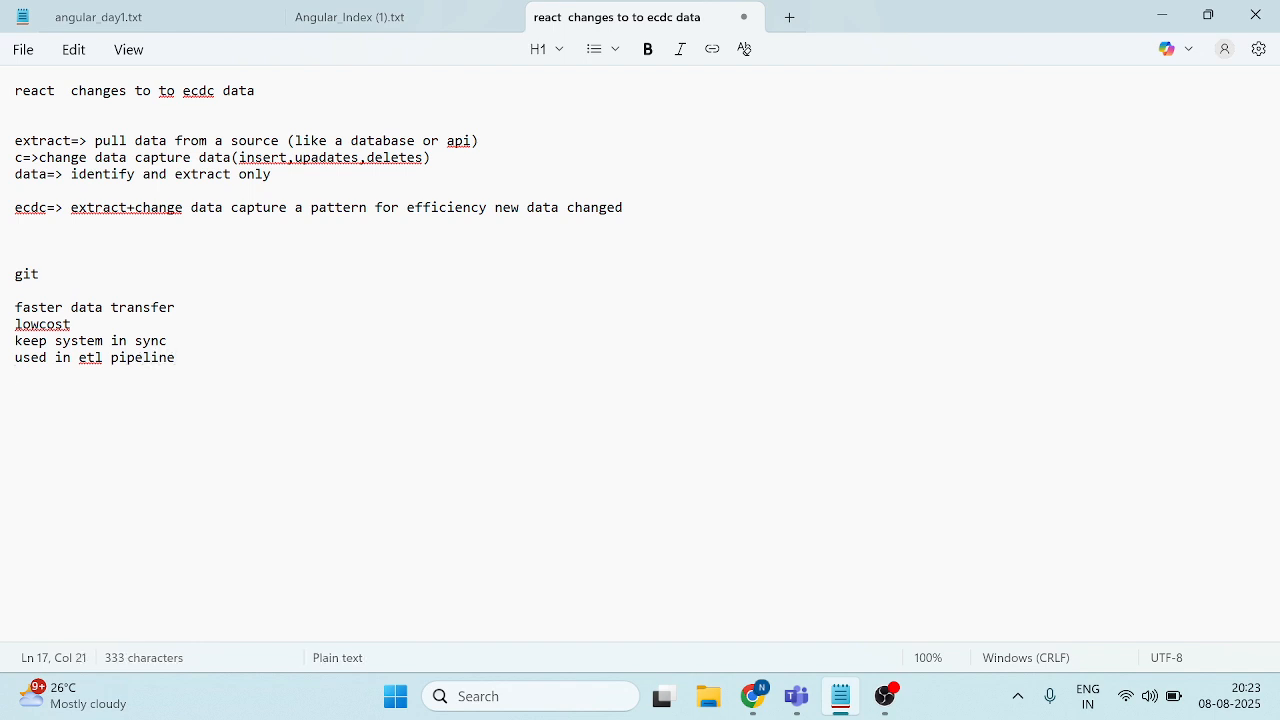
{"action": "key", "text": "Return"}
{"action": "left_click", "coordinate": [1162, 15]}
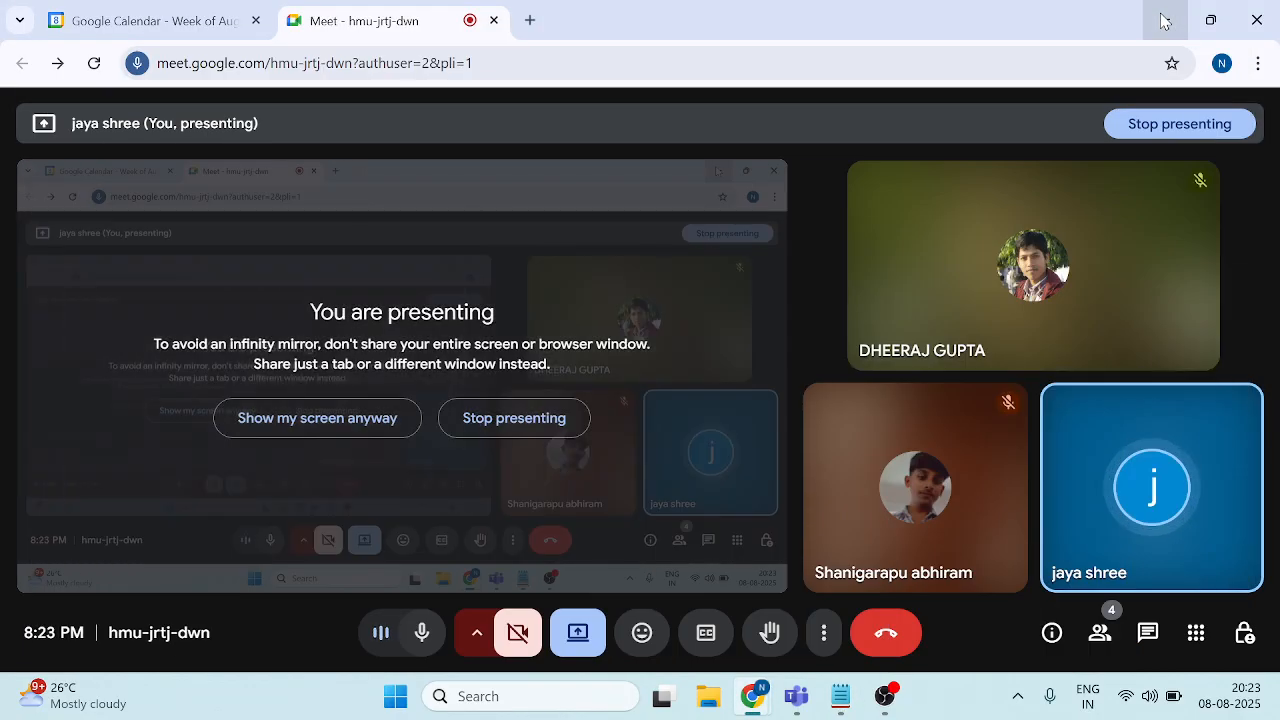
{"action": "left_click", "coordinate": [1164, 20]}
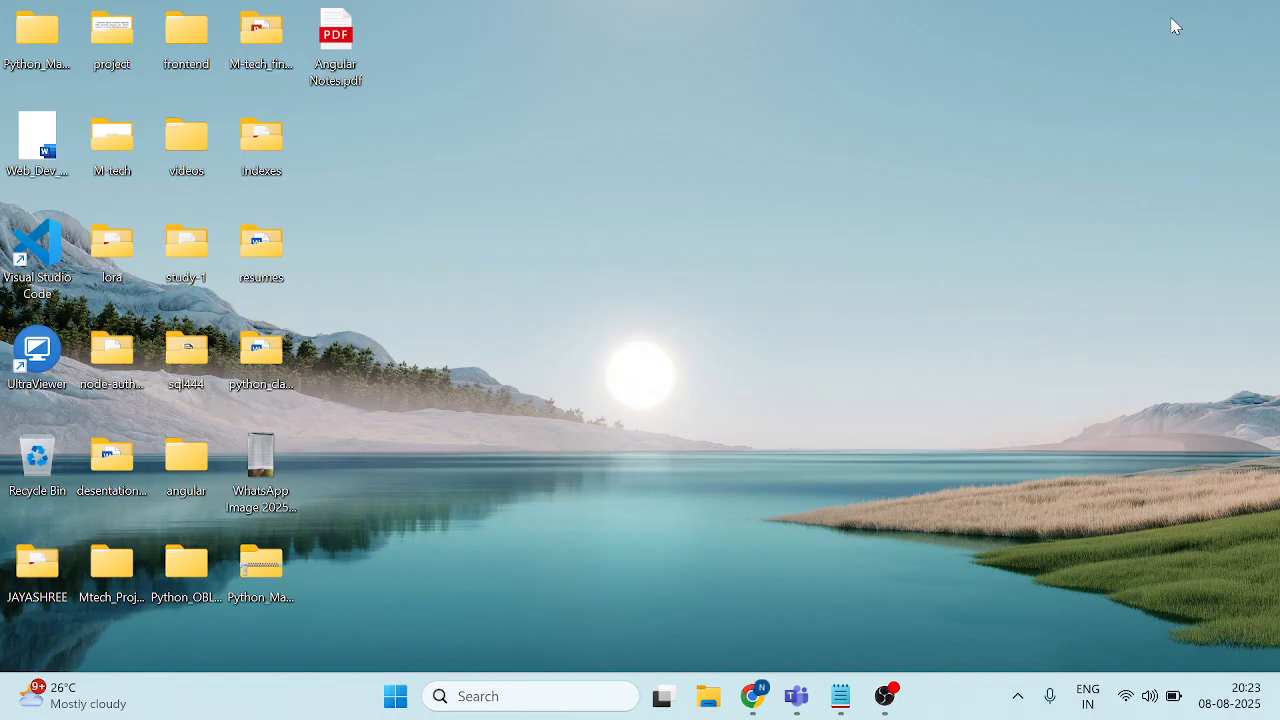
{"action": "left_click", "coordinate": [510, 697]}
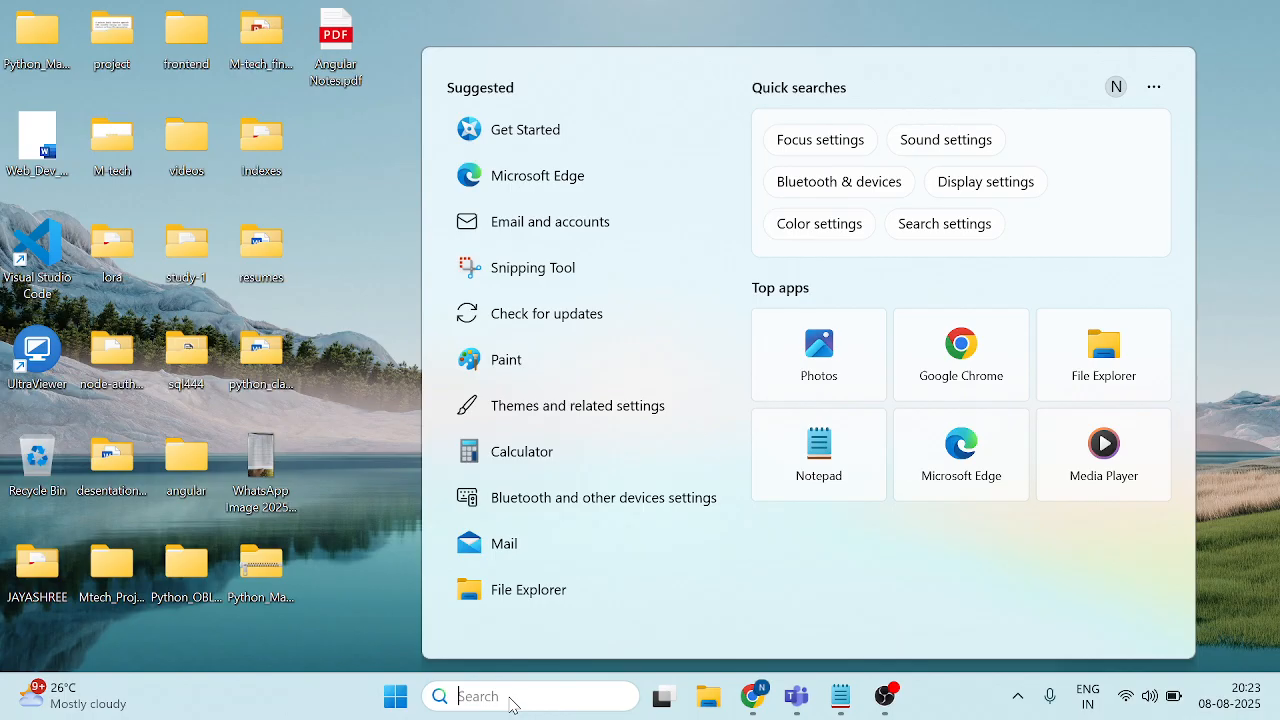
{"action": "mouse_move", "coordinate": [840, 705]}
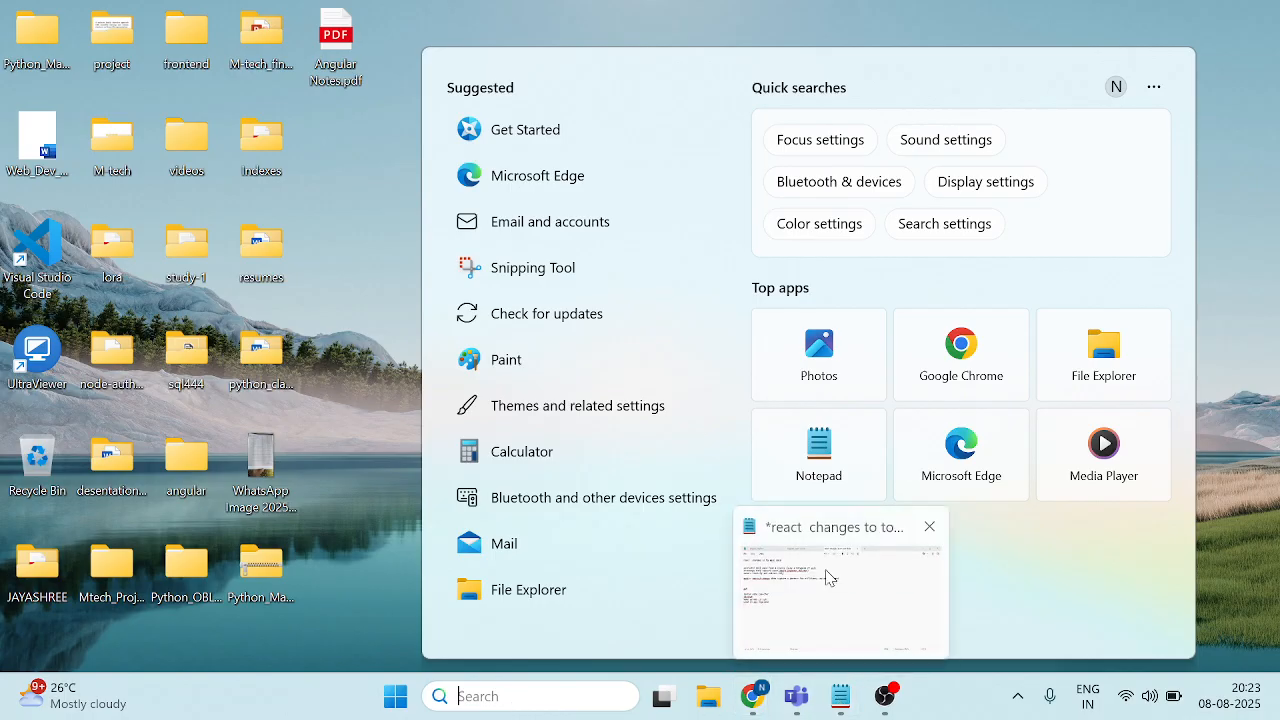
{"action": "left_click", "coordinate": [827, 577]}
Begin a data flow line two blank lines below the etl pipeline note, reading "http-->linked service--->"
{"action": "key", "text": "Return"}
{"action": "key", "text": "Return"}
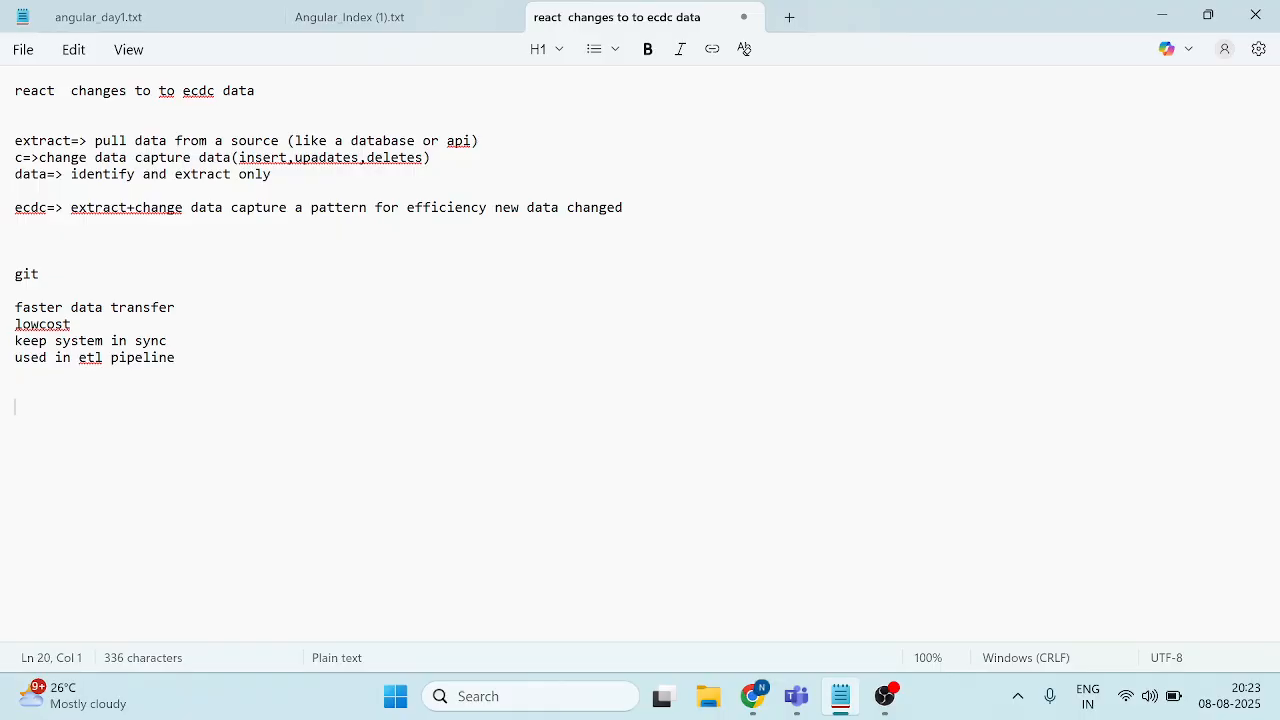
{"action": "type", "text": "http-->linke"}
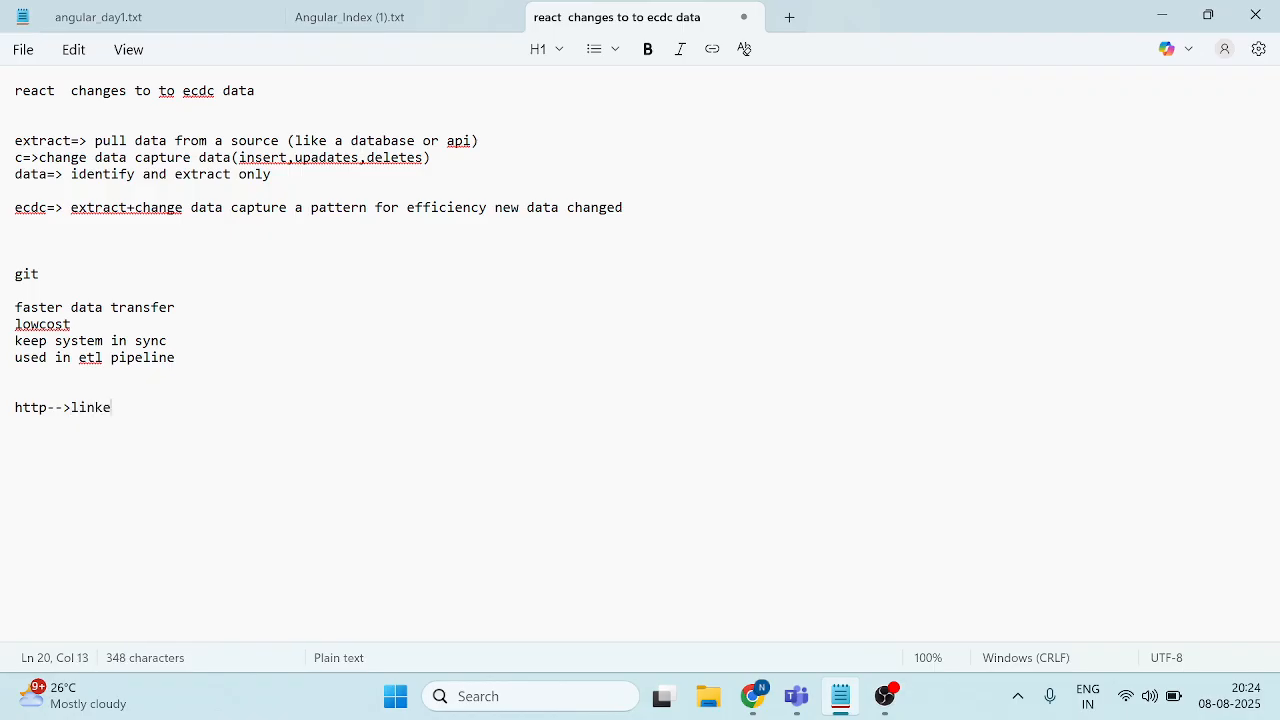
{"action": "type", "text": "d servi"}
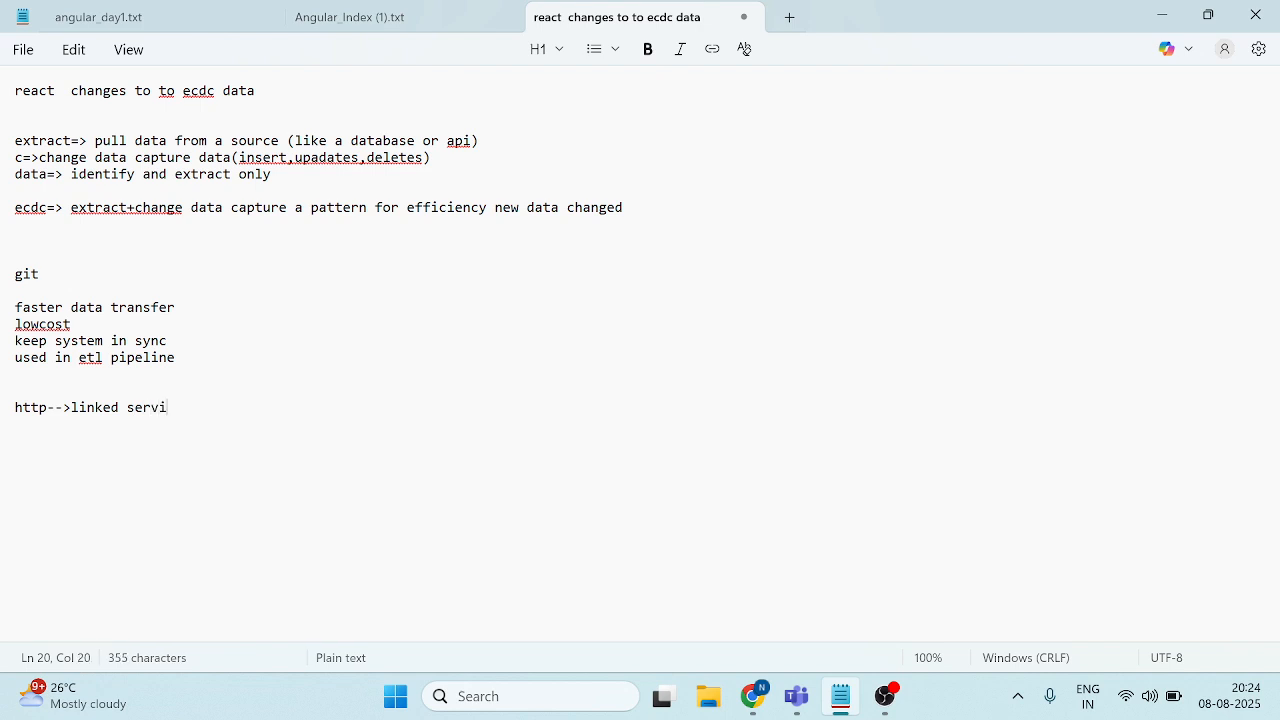
{"action": "type", "text": "ce--->"}
Extend the data flow line after the linked service arrow with "csvfile-->source data--->"
{"action": "type", "text": "csvfile"}
{"action": "type", "text": "-->source data"}
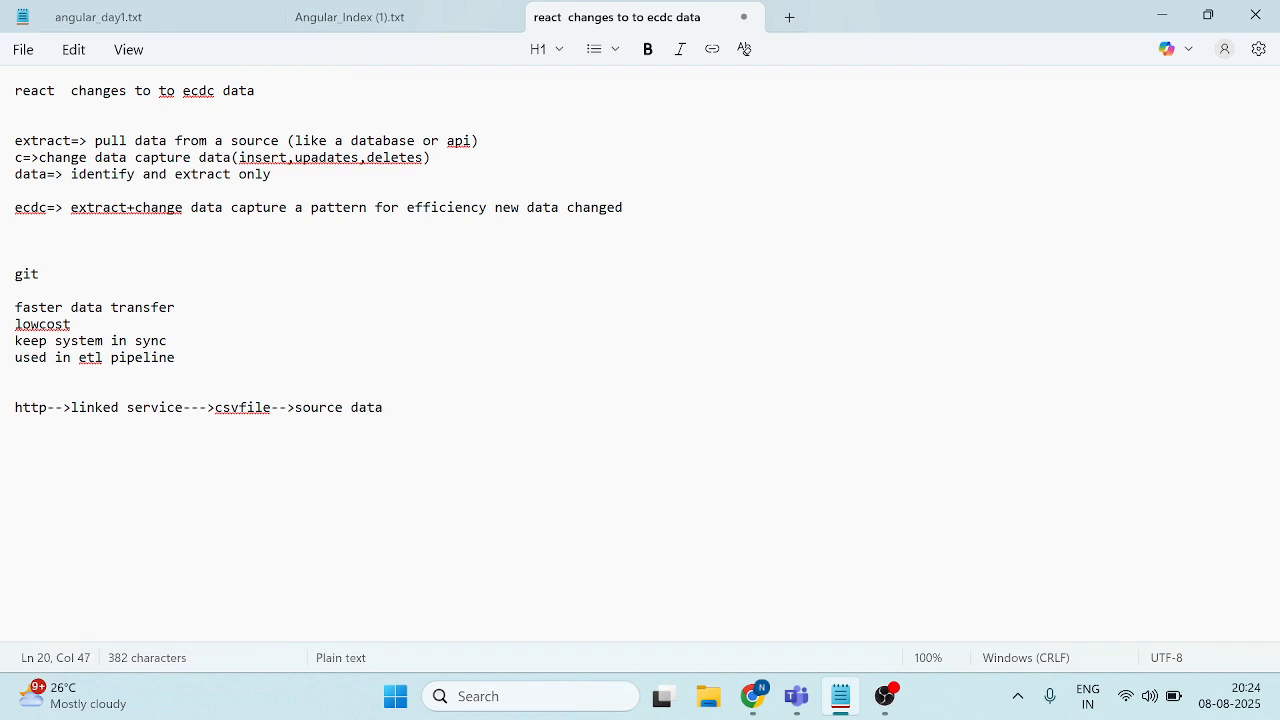
{"action": "type", "text": "--->"}
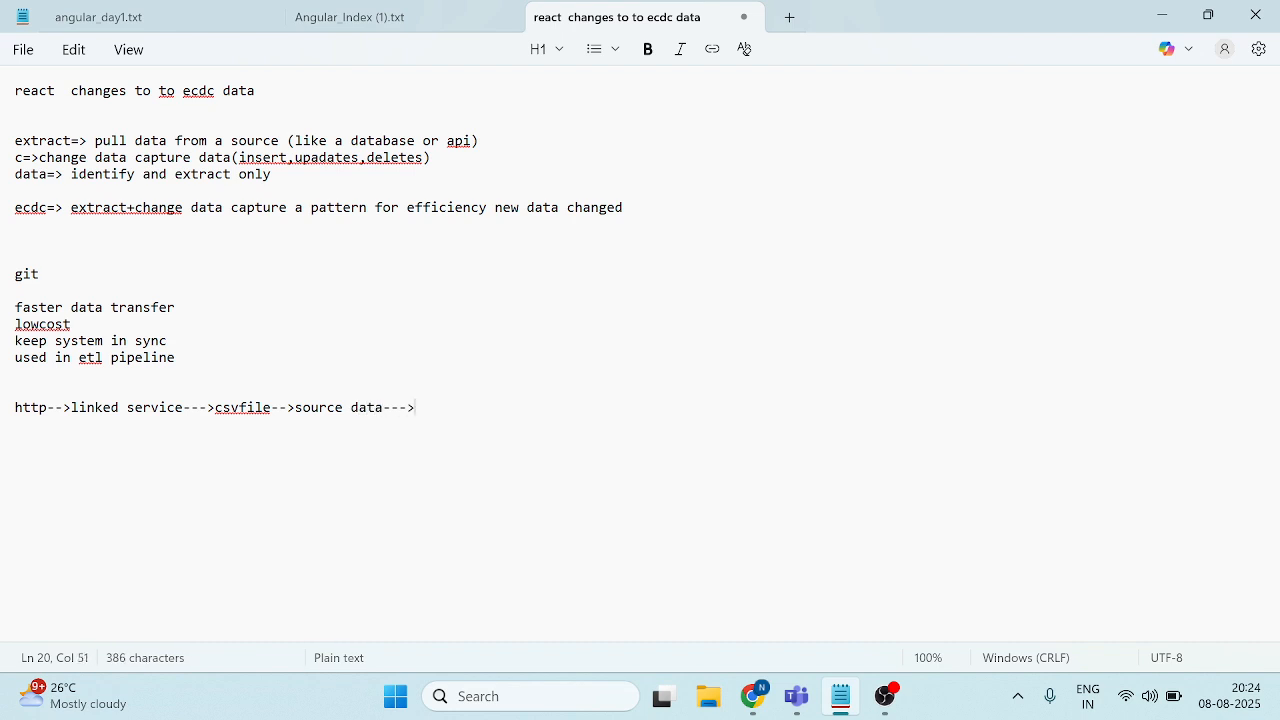
{"action": "type", "text": "copy"}
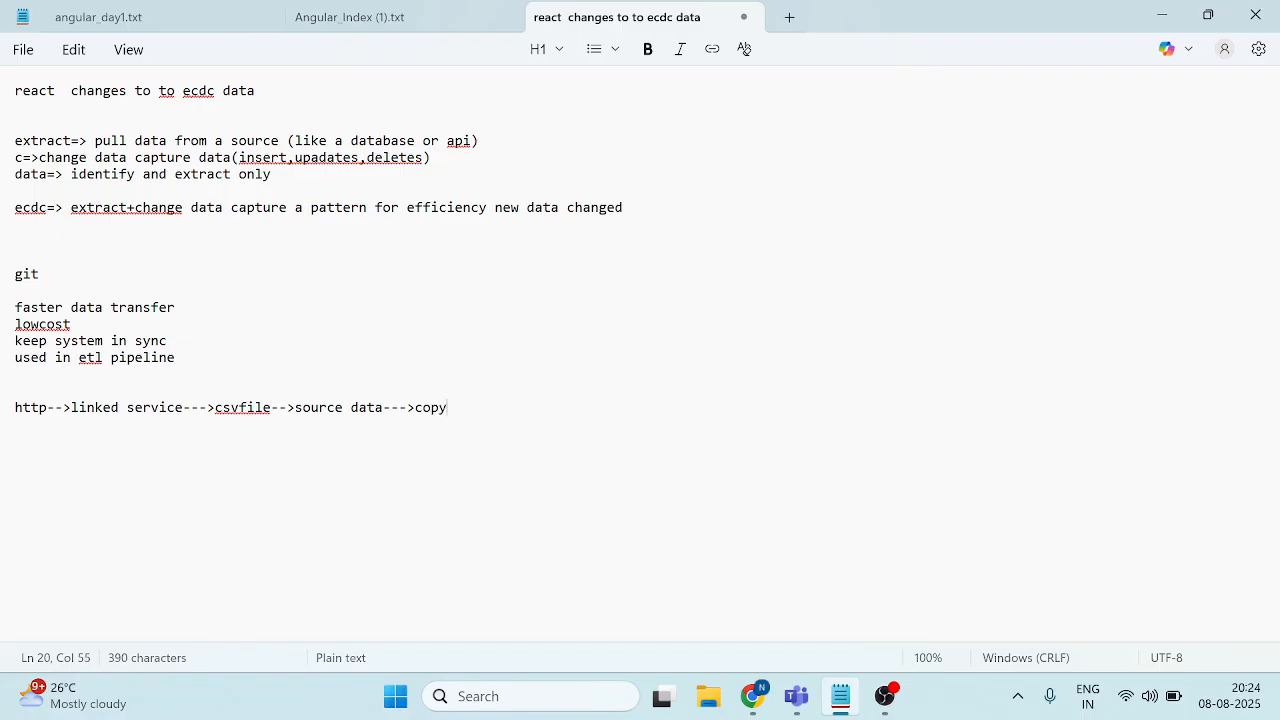
{"action": "type", "text": "activity--->"}
Continue the data flow line after the source data arrow with "copyactivity--->linkedservice"
{"action": "type", "text": "linkedservice"}
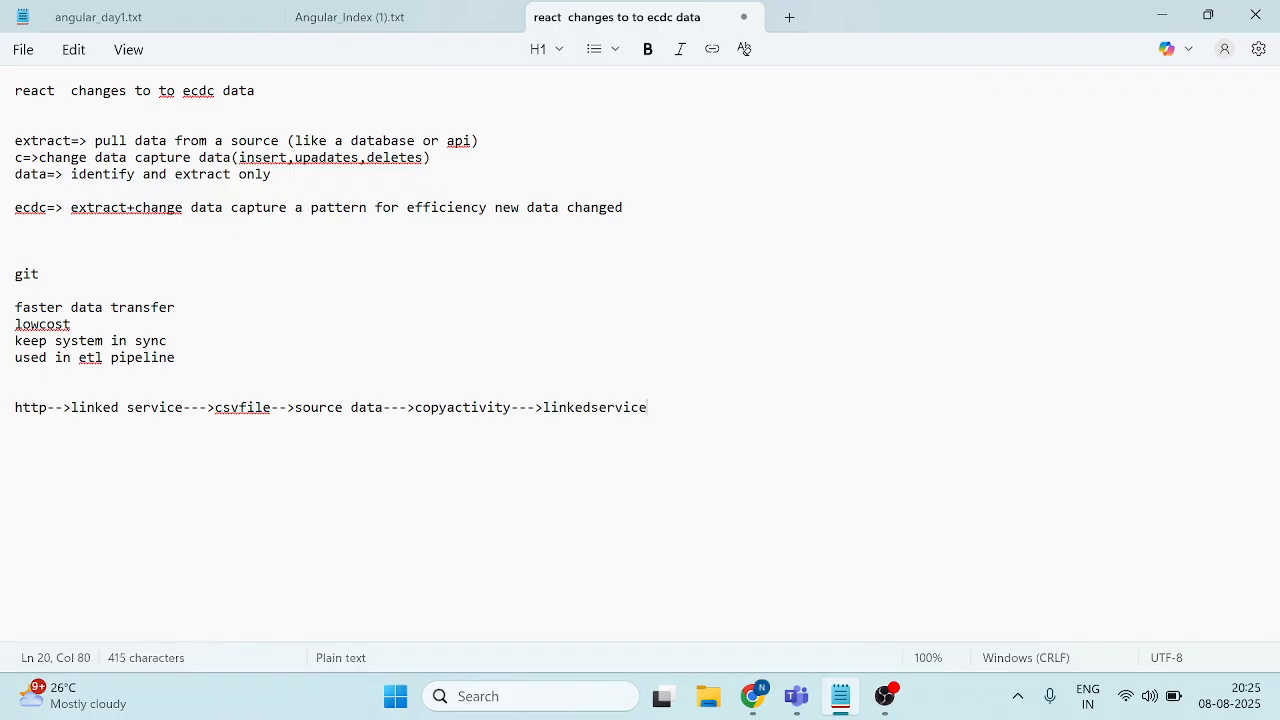
{"action": "type", "text": "--->sink"}
Finish the data flow line after the second linked service with "--->sink data"
{"action": "double_click", "coordinate": [337, 406]}
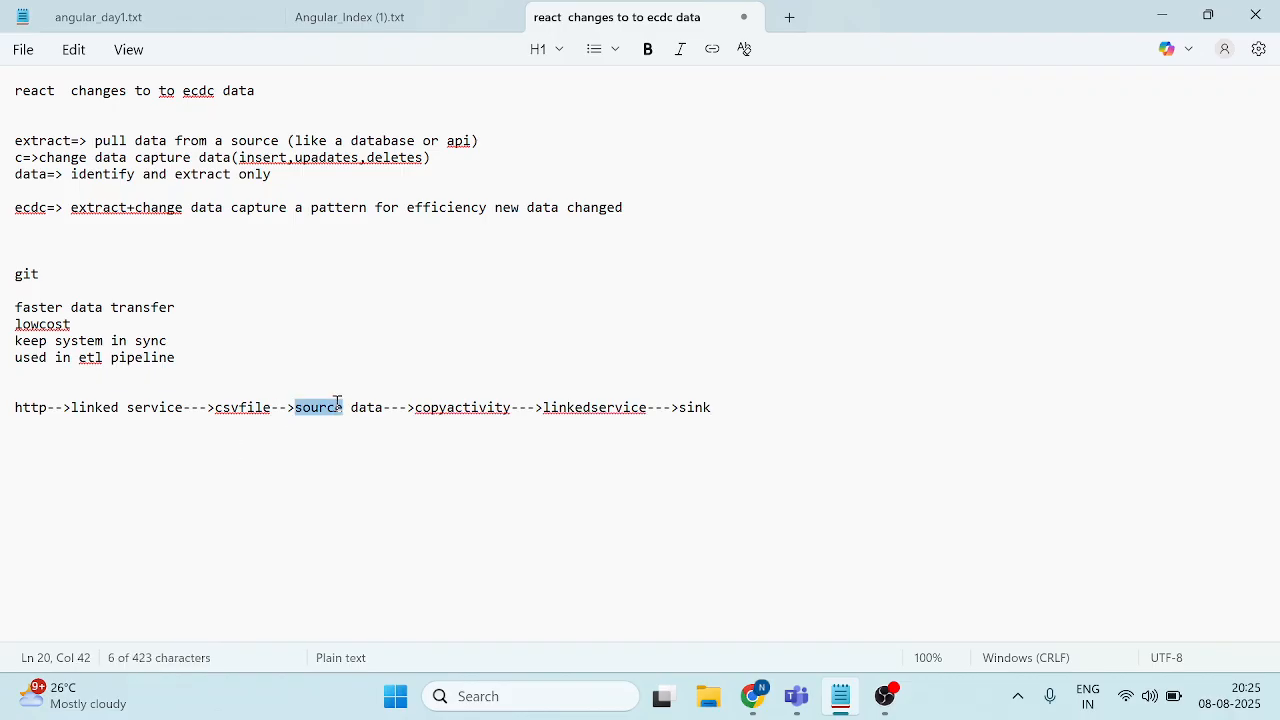
{"action": "double_click", "coordinate": [694, 407]}
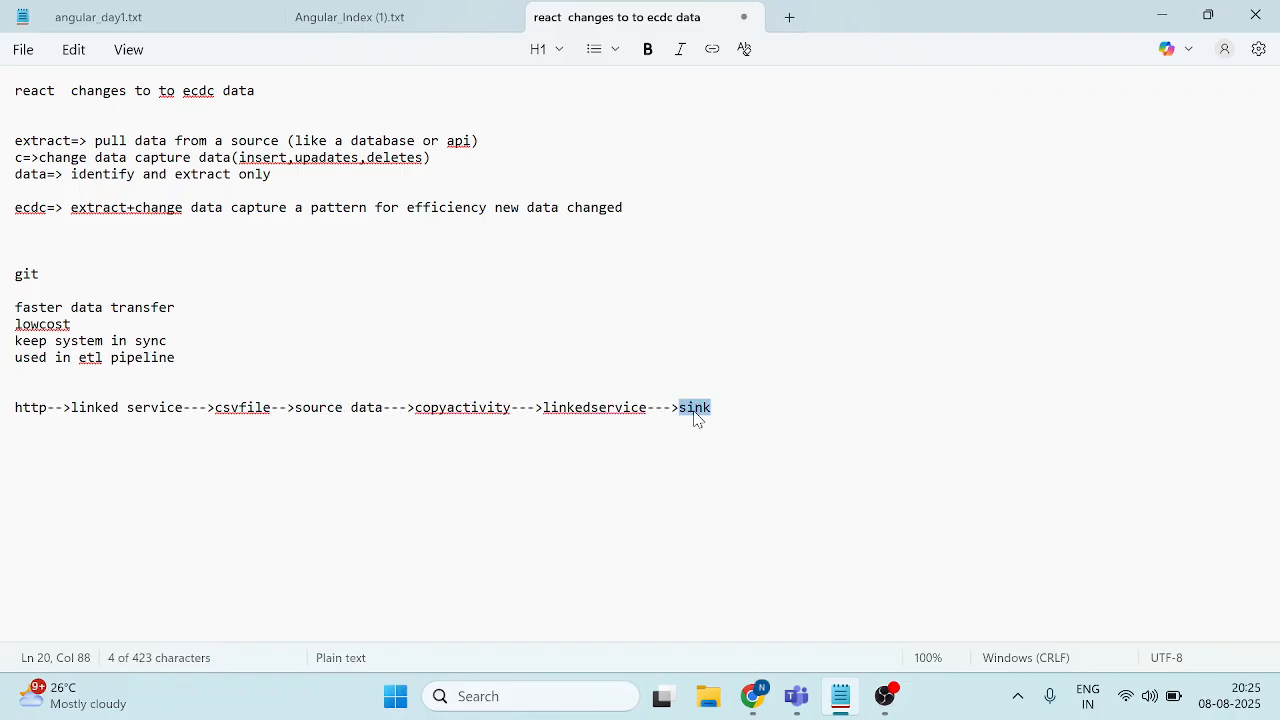
{"action": "key", "text": "End"}
{"action": "type", "text": "data"}
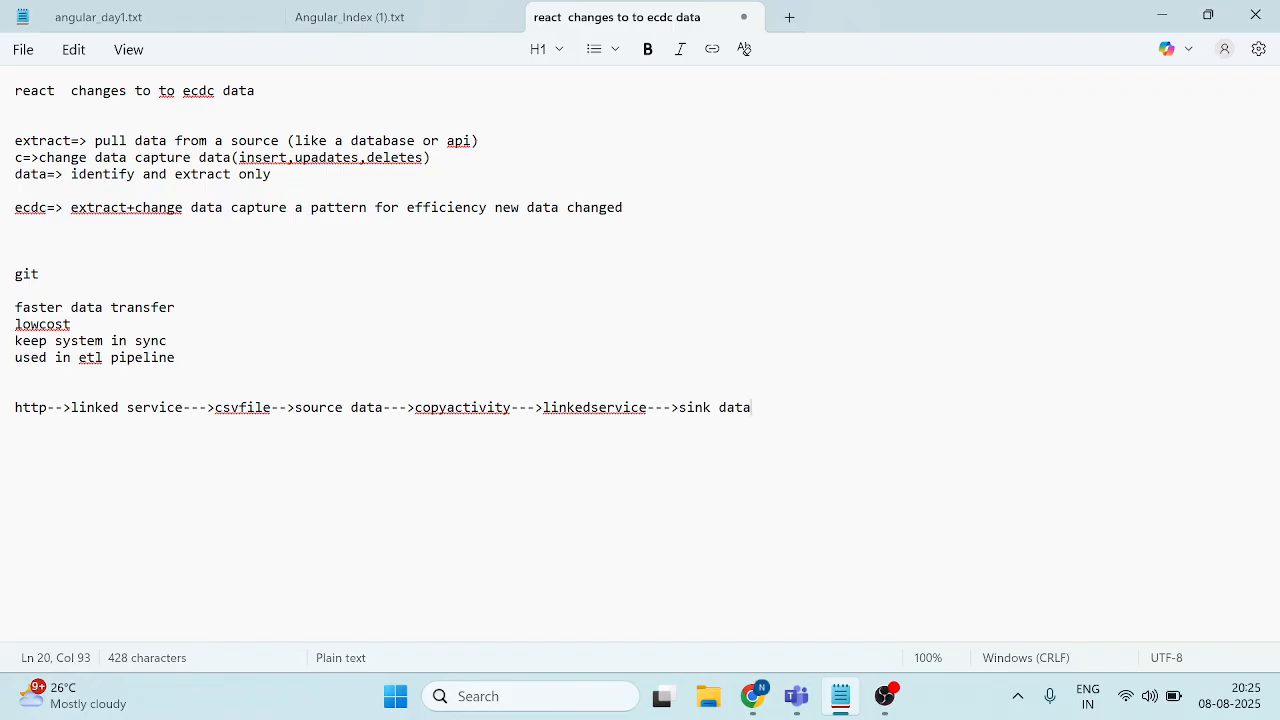
Minimize the notes, switch to the Chrome meeting window, open a new tab there and close the floating meeting preview
{"action": "left_click", "coordinate": [1164, 13]}
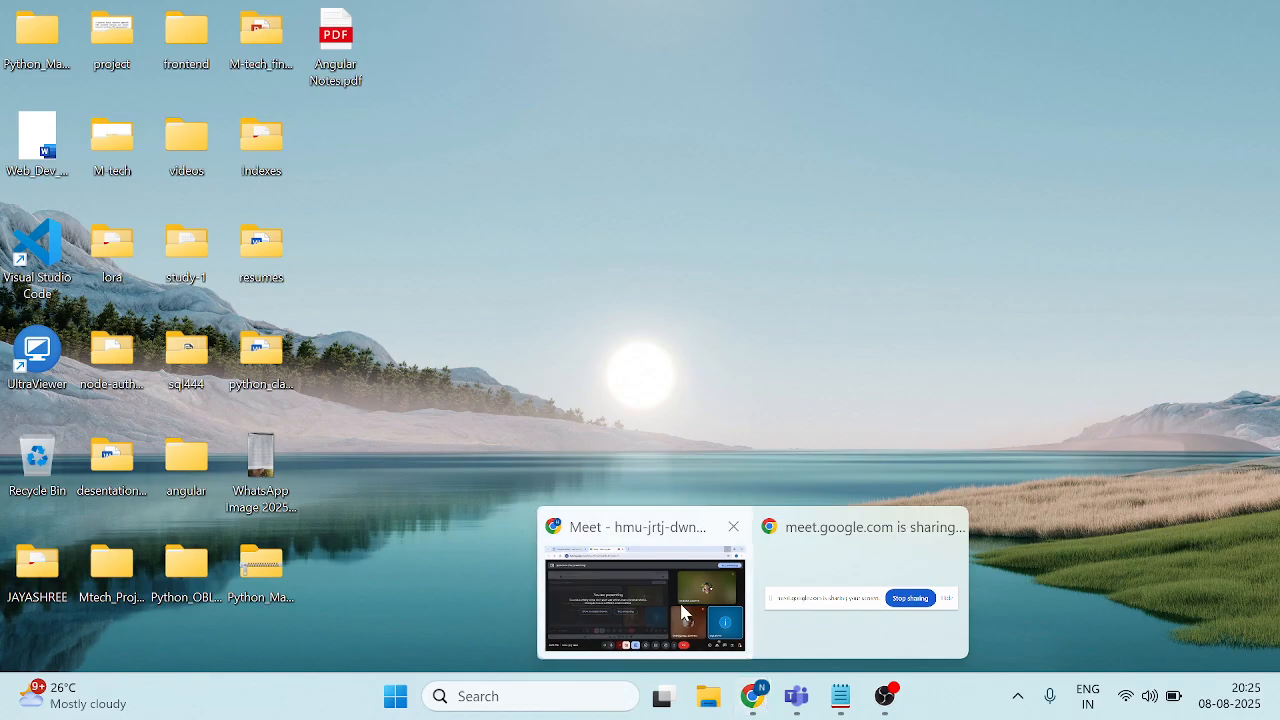
{"action": "mouse_move", "coordinate": [753, 696]}
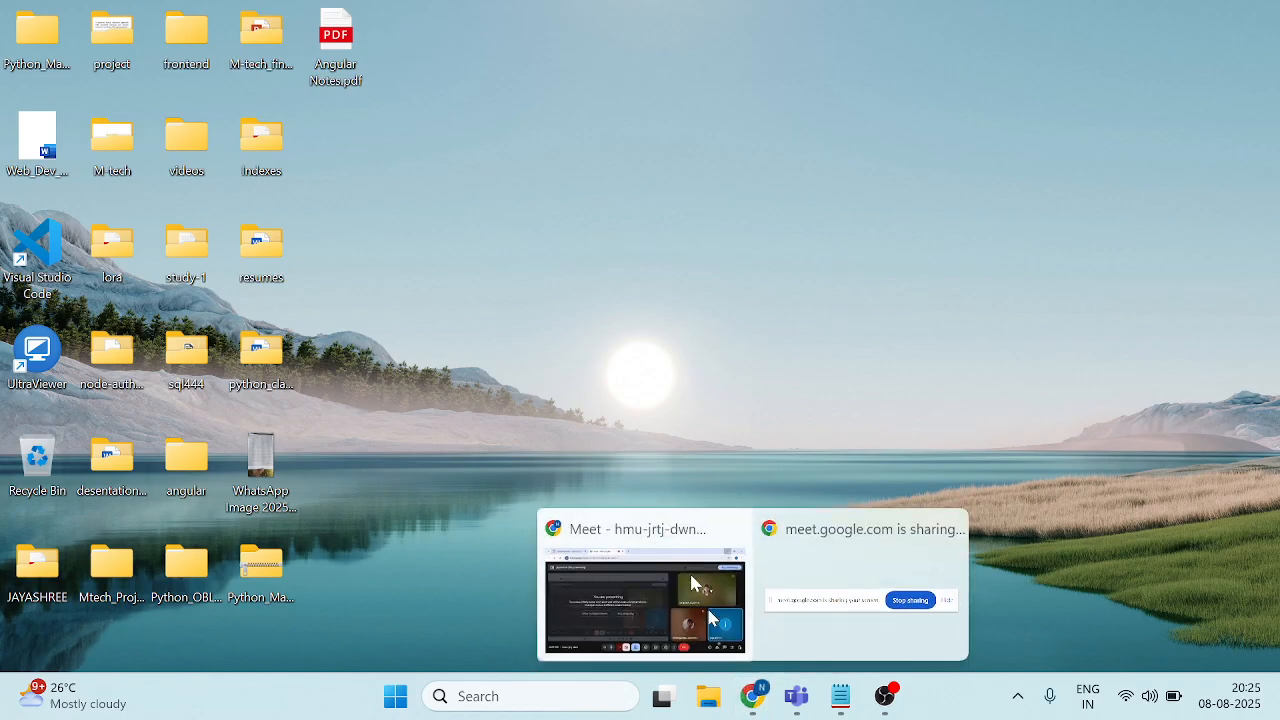
{"action": "left_click", "coordinate": [632, 599]}
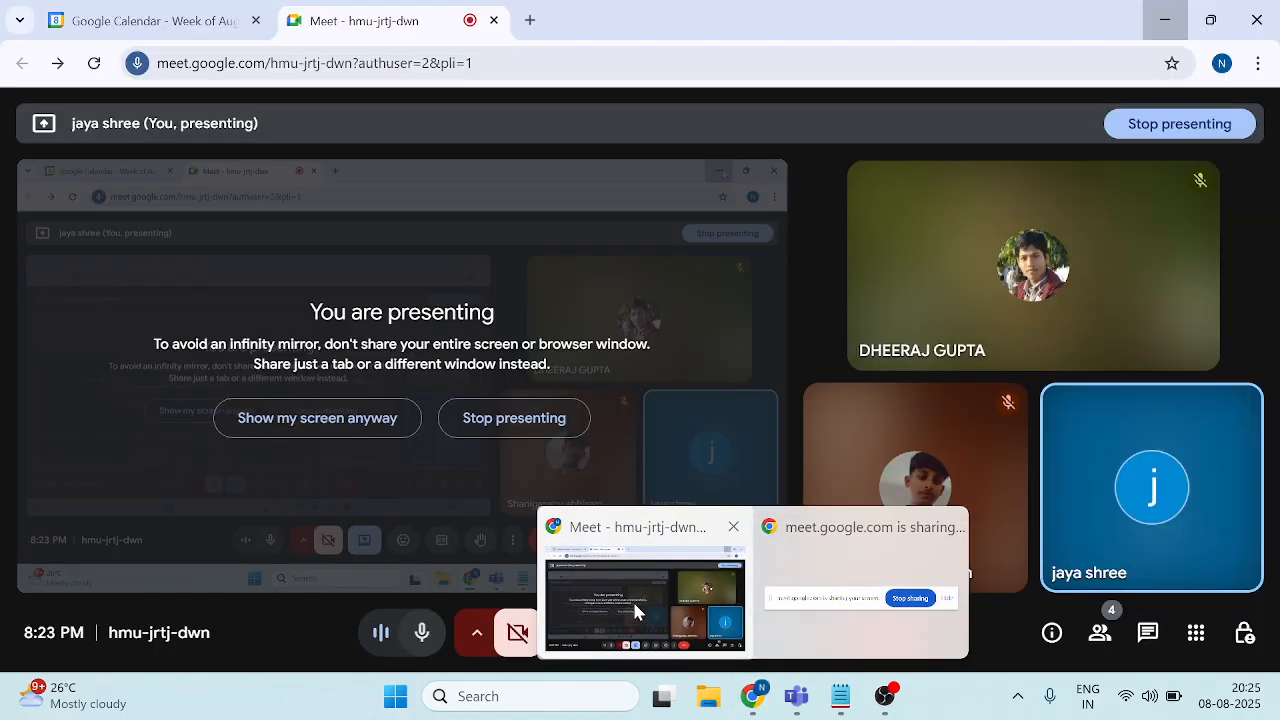
{"action": "left_click", "coordinate": [530, 20]}
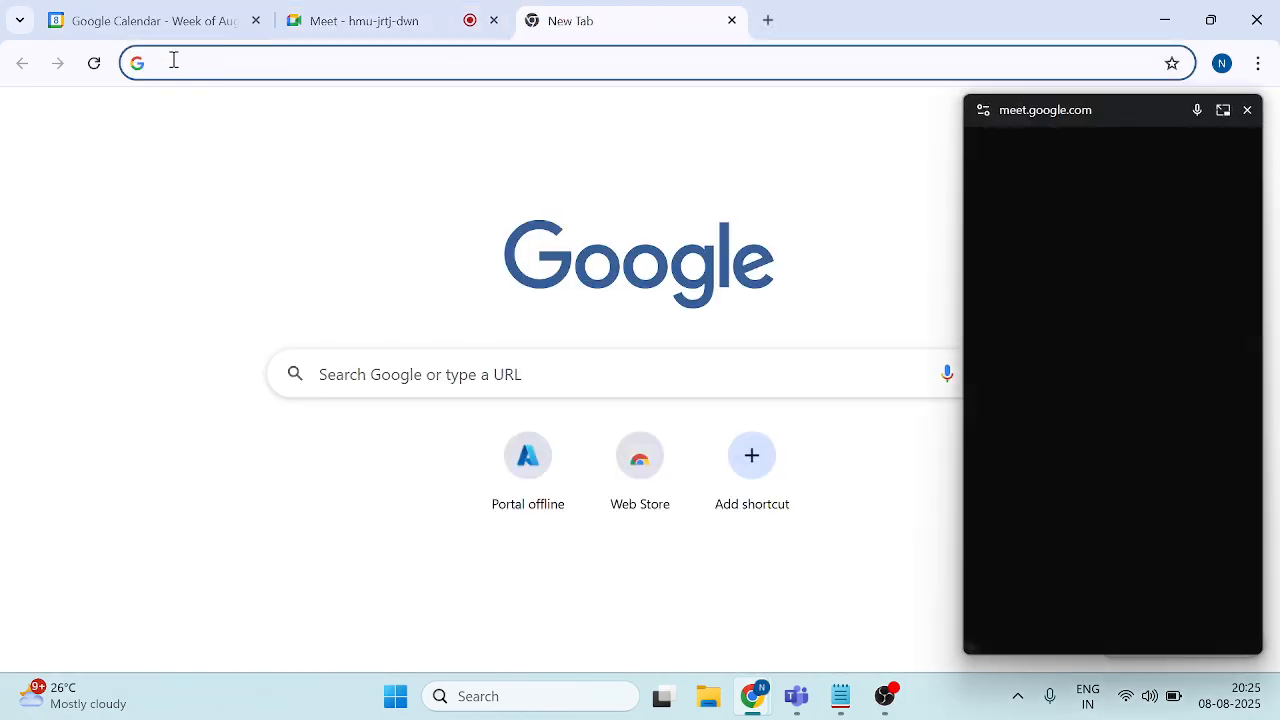
{"action": "left_click", "coordinate": [1150, 262]}
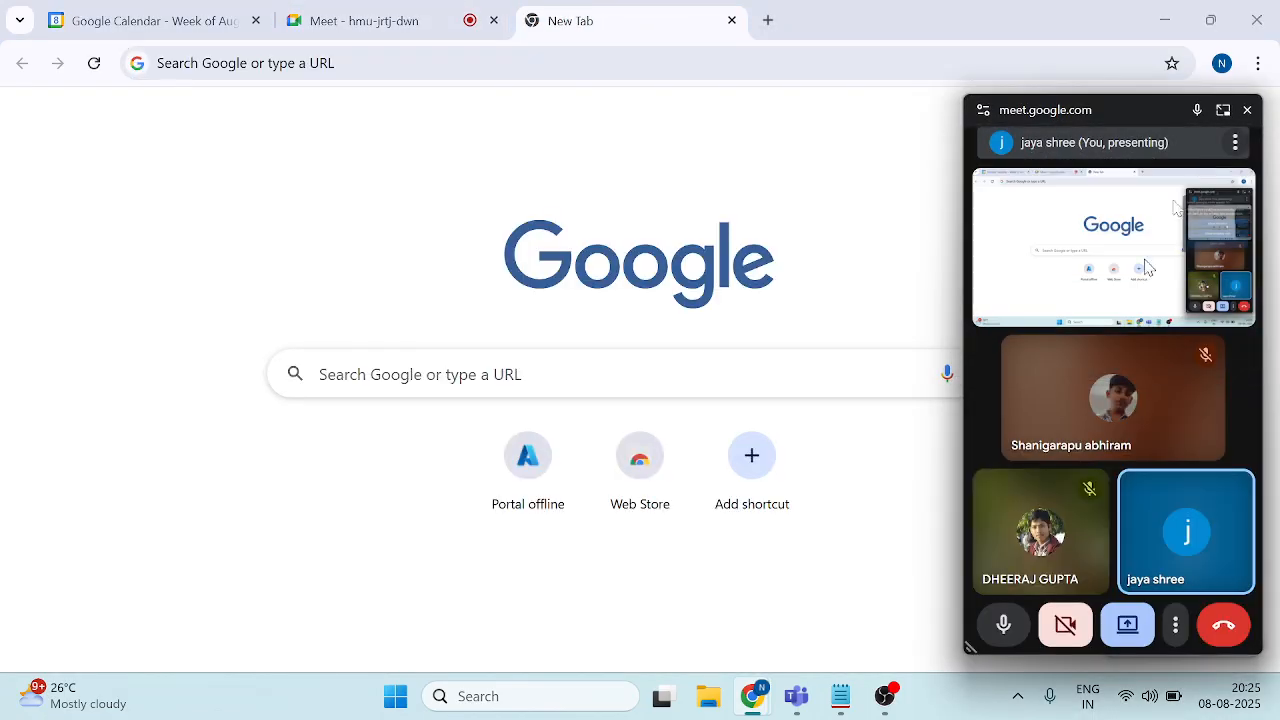
{"action": "left_click", "coordinate": [1248, 112]}
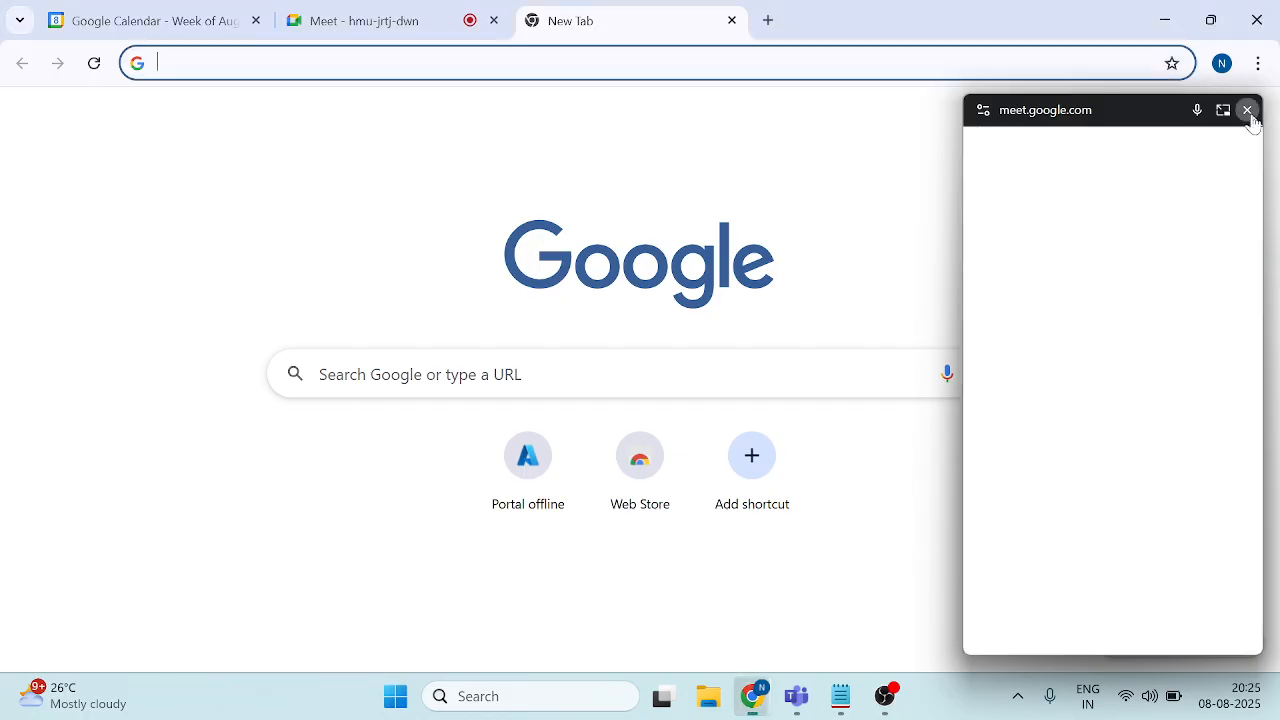
Switch the Google page to the first of the other signed-in Google accounts
{"action": "left_click", "coordinate": [168, 62]}
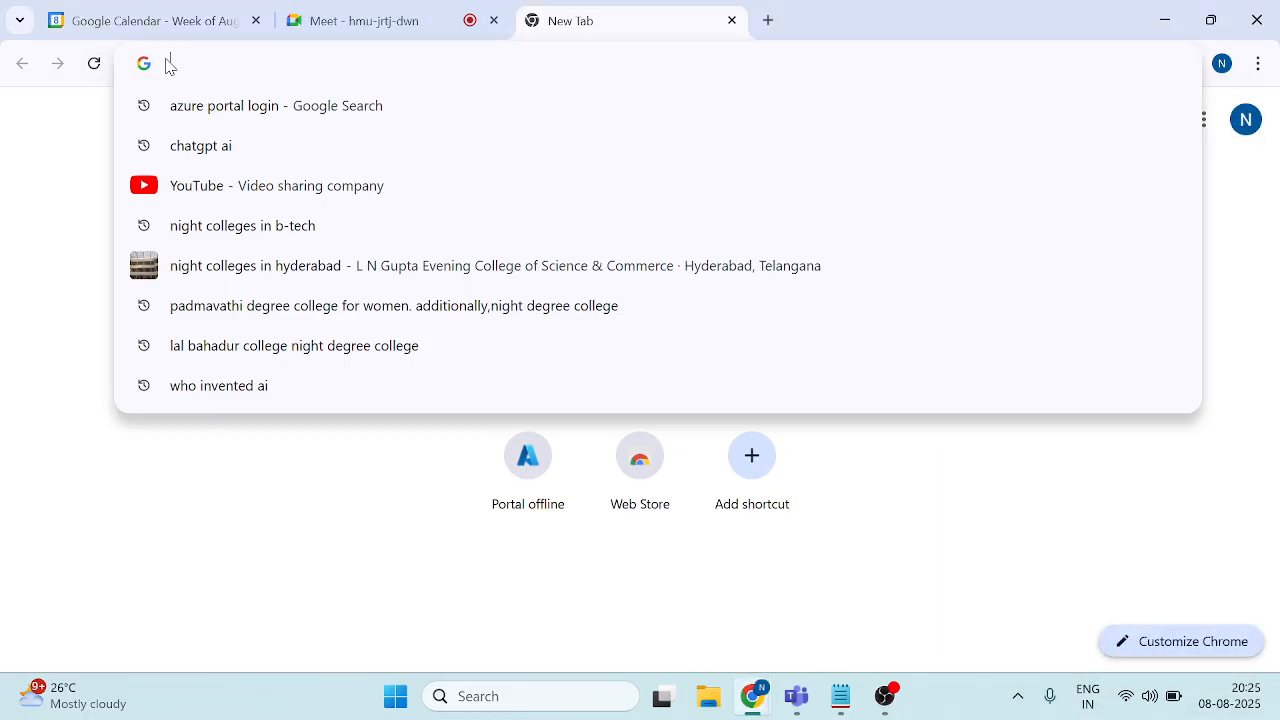
{"action": "left_click", "coordinate": [1236, 207]}
{"action": "left_click", "coordinate": [1248, 120]}
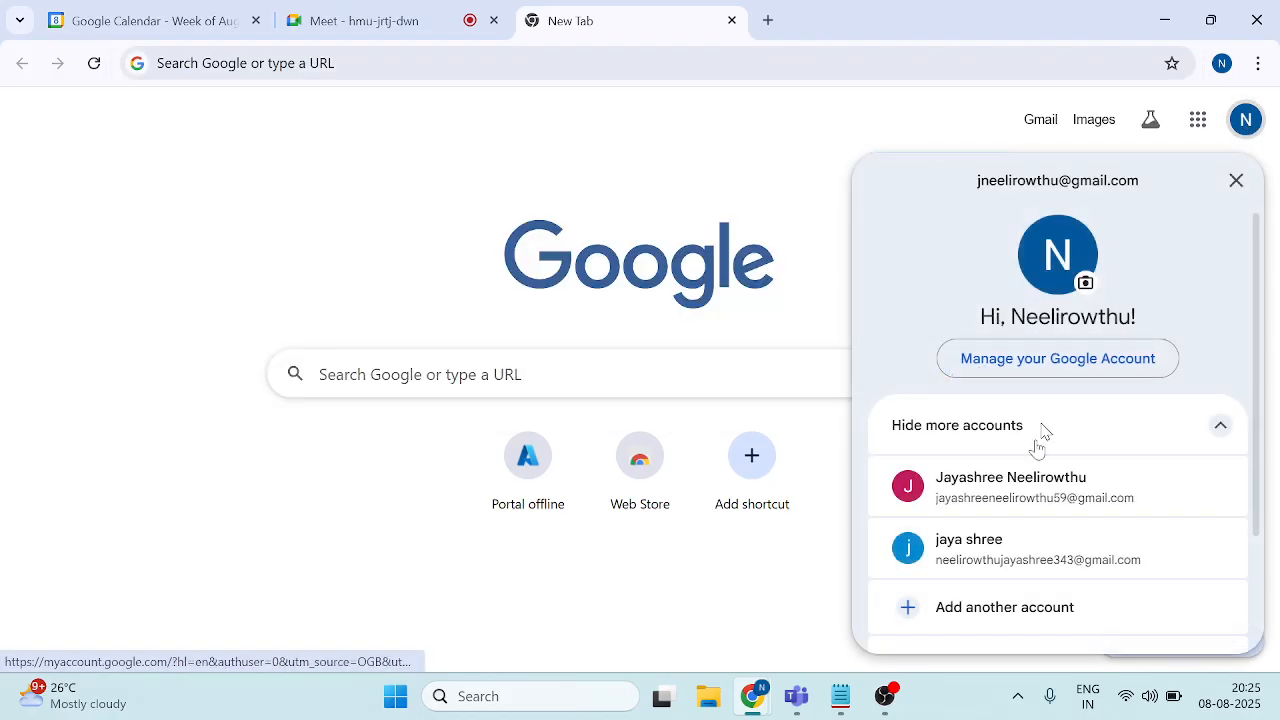
{"action": "left_click", "coordinate": [1018, 506]}
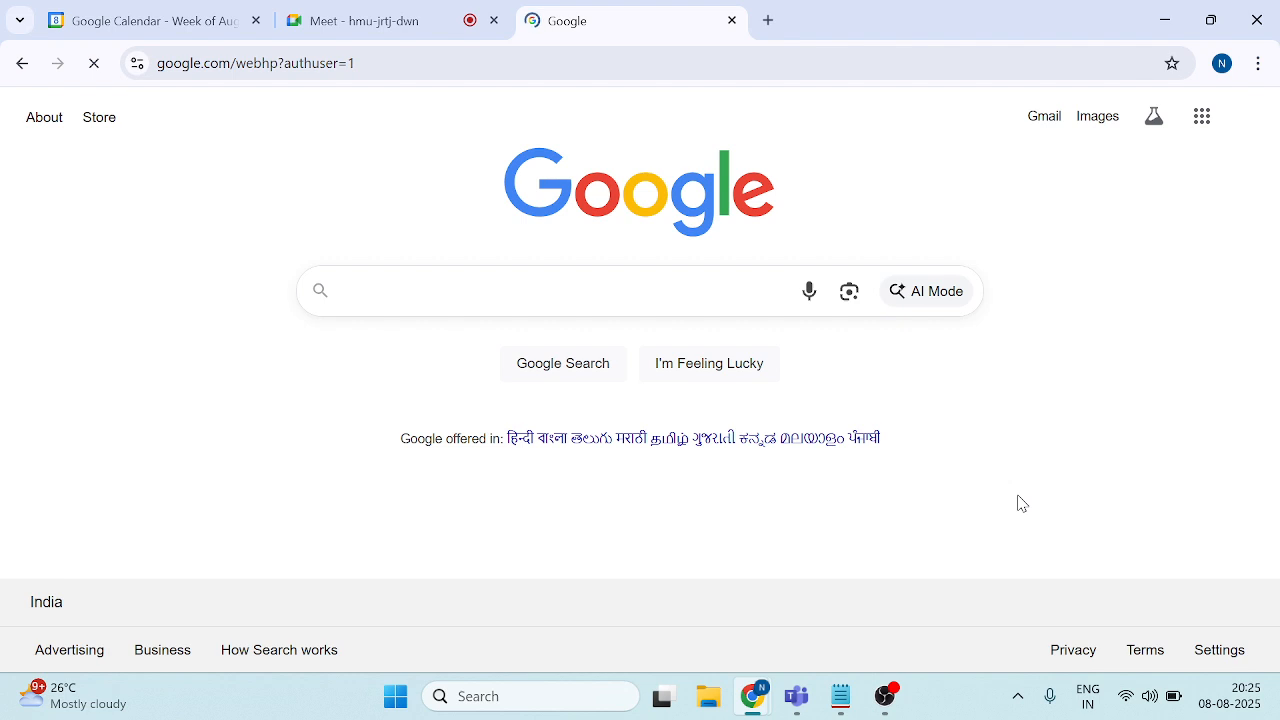
Search for "azure portal login" in another new tab and open the Microsoft Azure portal page
{"action": "left_click", "coordinate": [778, 21]}
{"action": "type", "text": "azu"}
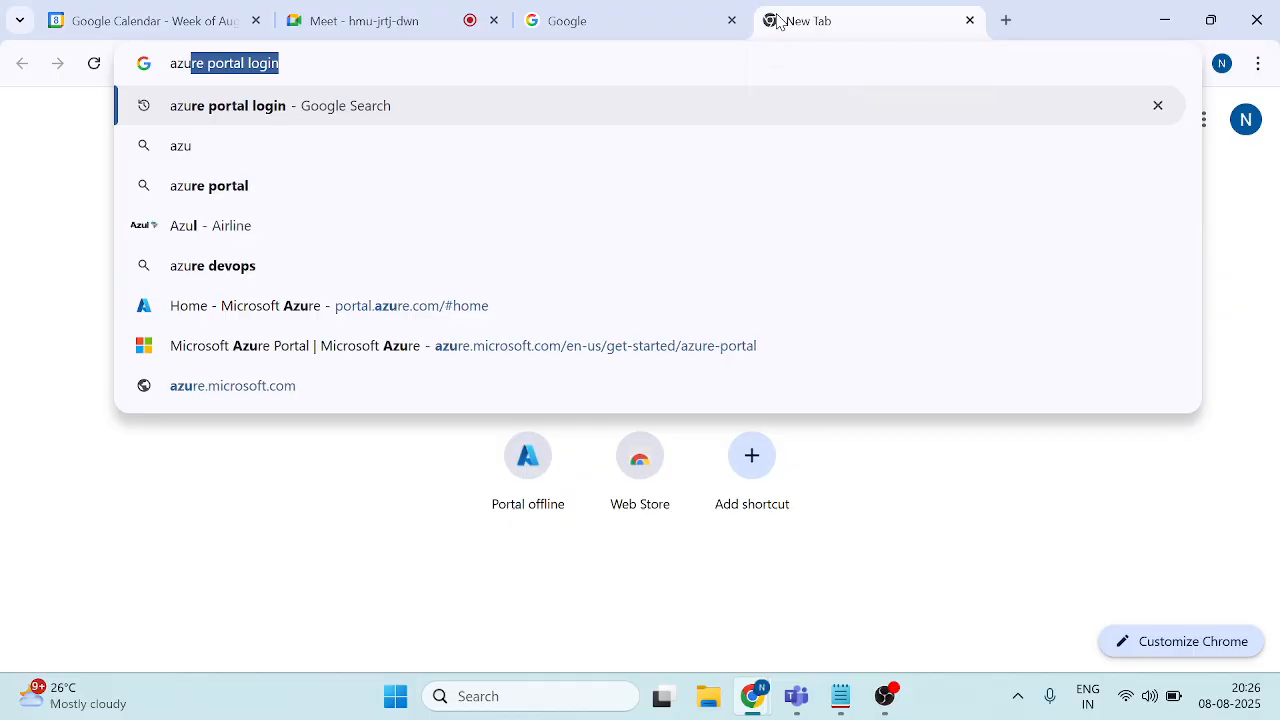
{"action": "key", "text": "Return"}
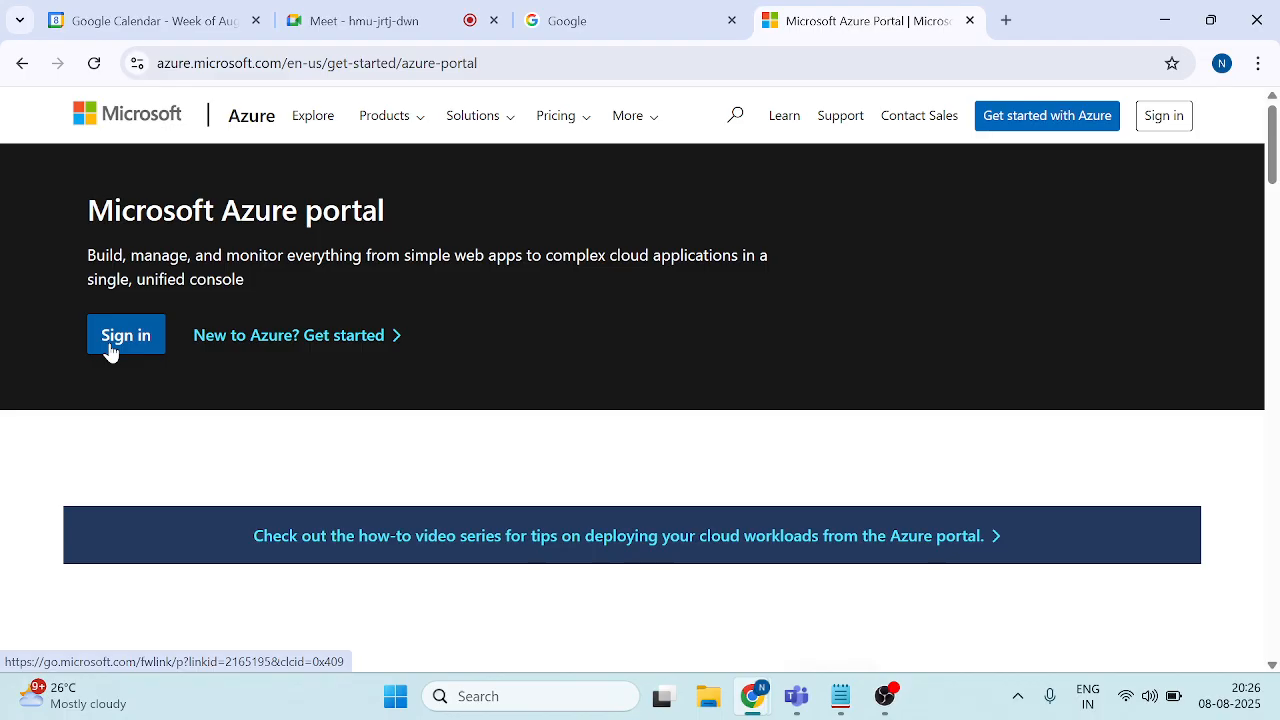
Start signing in to Azure with the saved account and request a sign-in code by e-mail
{"action": "left_click", "coordinate": [108, 346]}
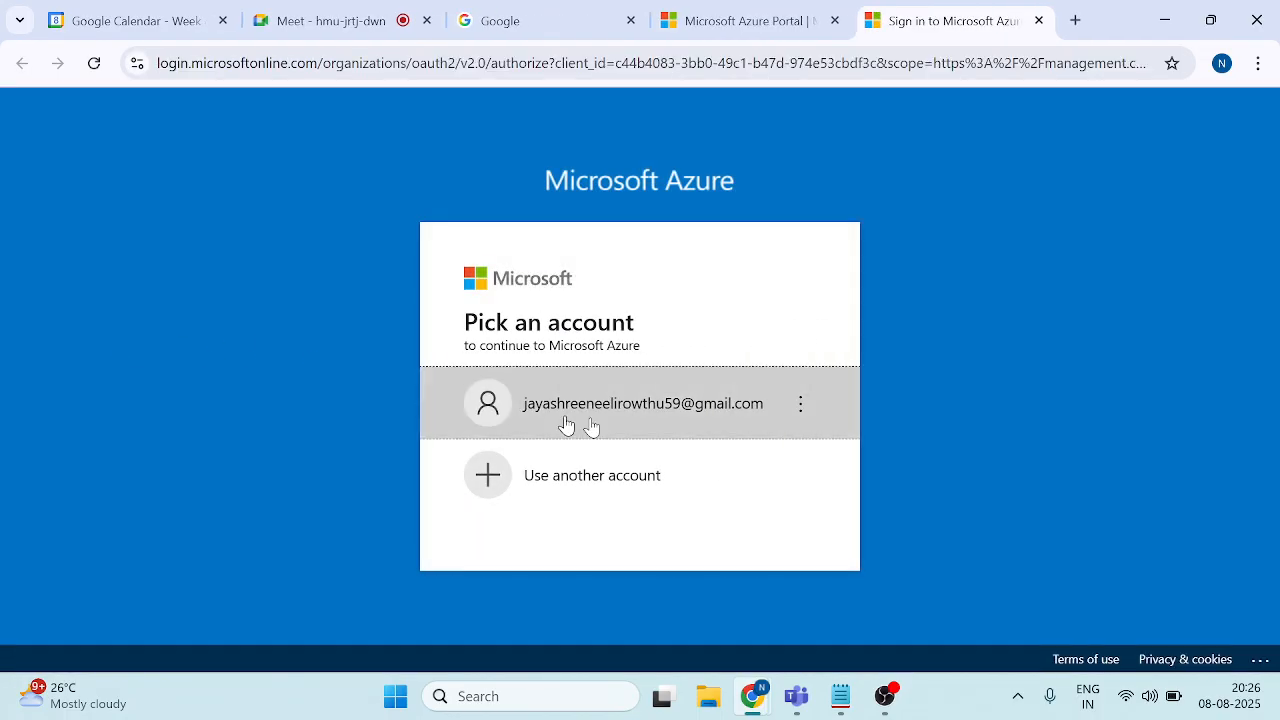
{"action": "left_click", "coordinate": [668, 418]}
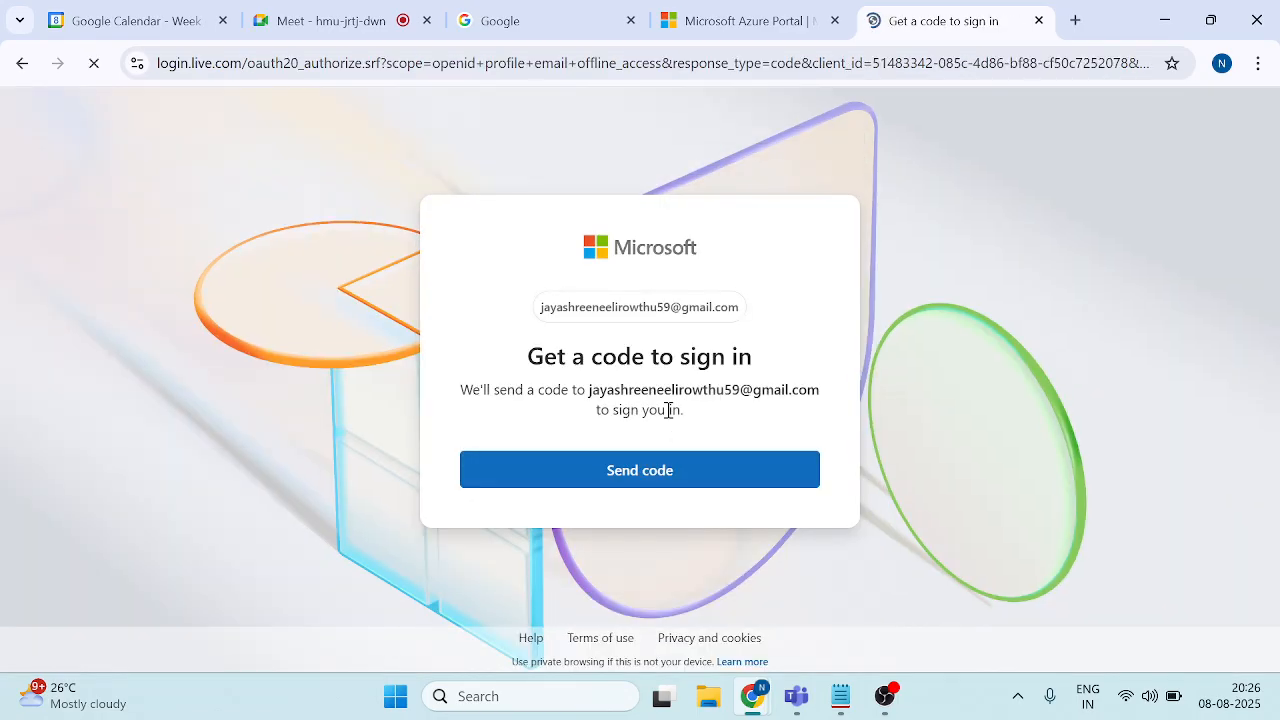
{"action": "left_click", "coordinate": [628, 467]}
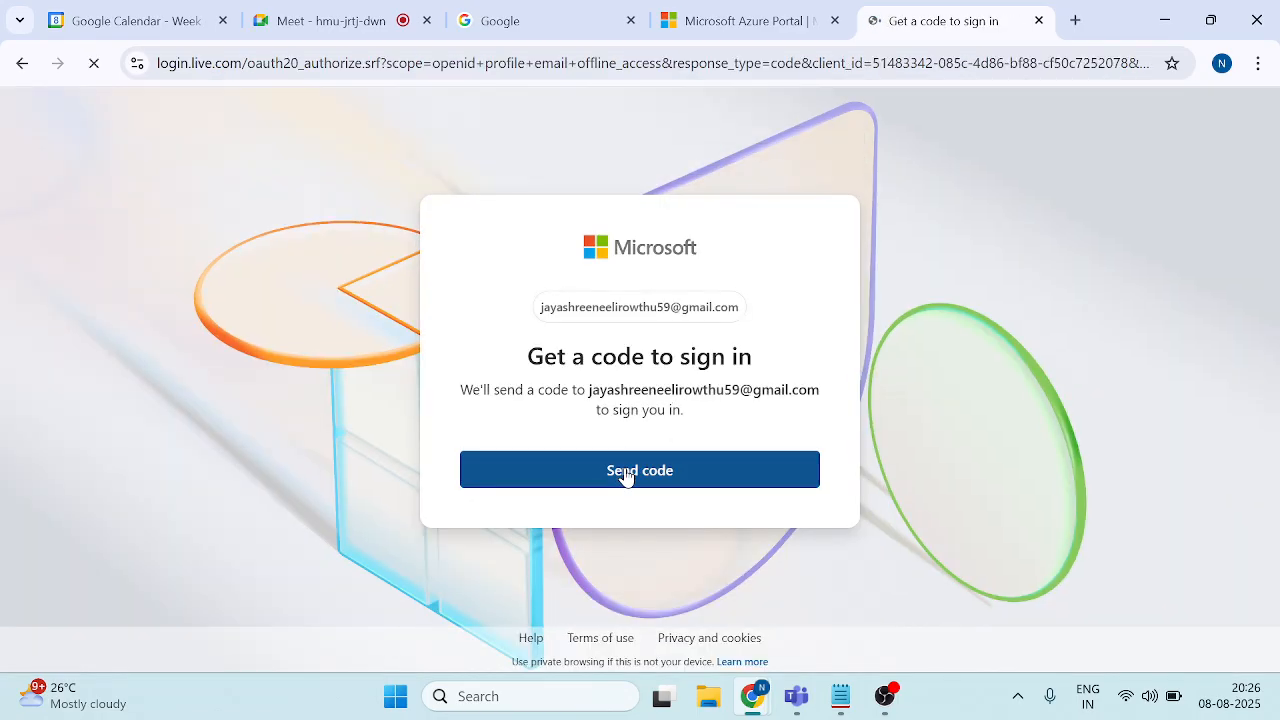
Return to the Google page and open the Gmail inbox of the account used for the Azure sign-in
{"action": "left_click", "coordinate": [757, 12]}
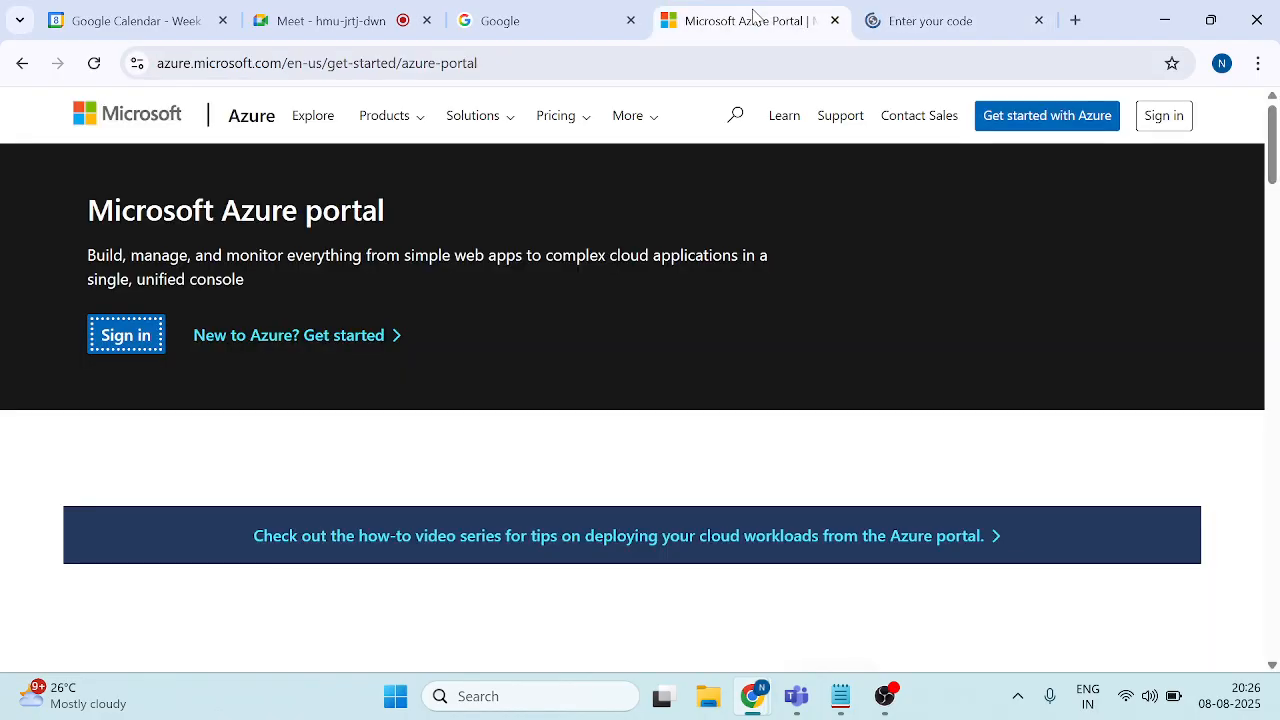
{"action": "left_click", "coordinate": [518, 36]}
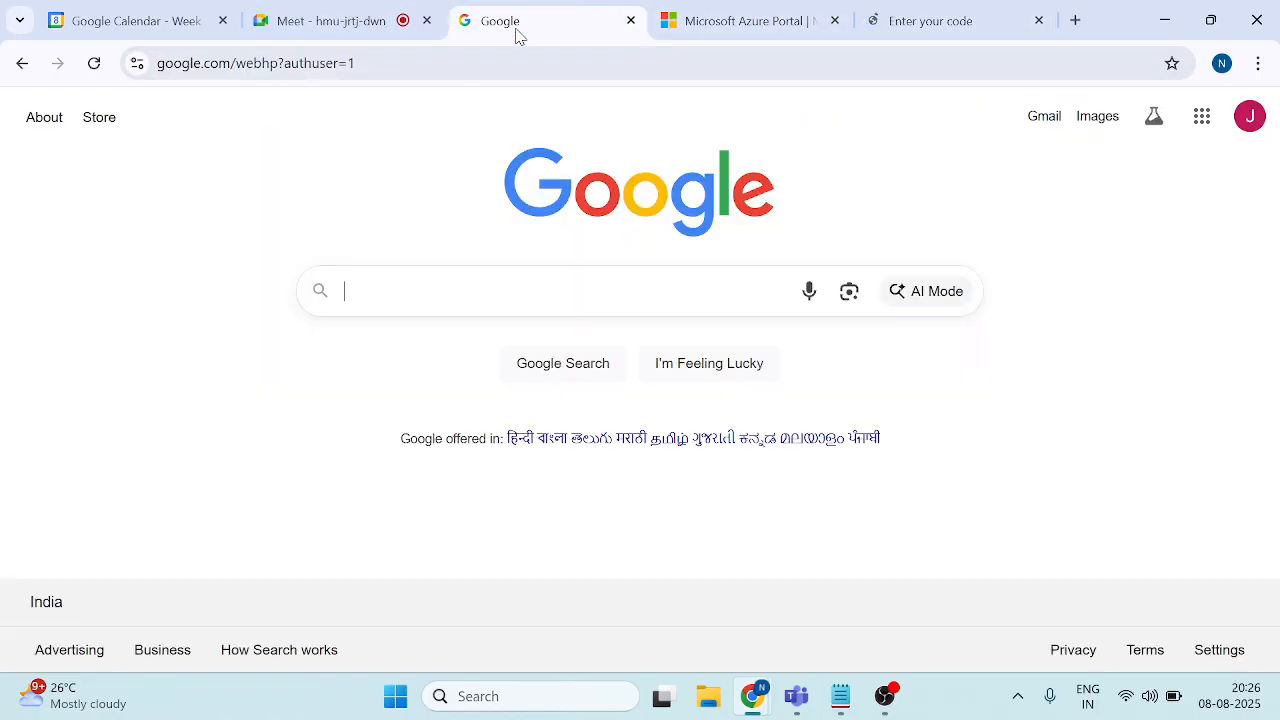
{"action": "left_click", "coordinate": [1240, 130]}
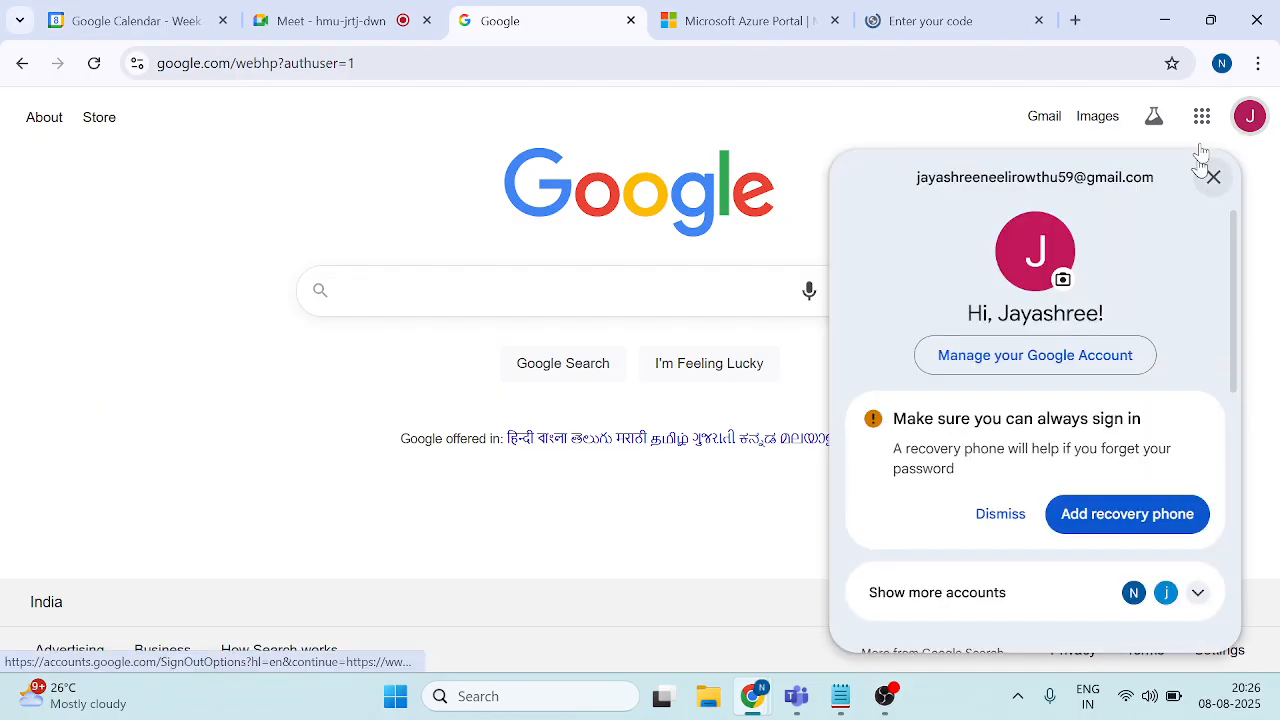
{"action": "left_click", "coordinate": [1202, 120]}
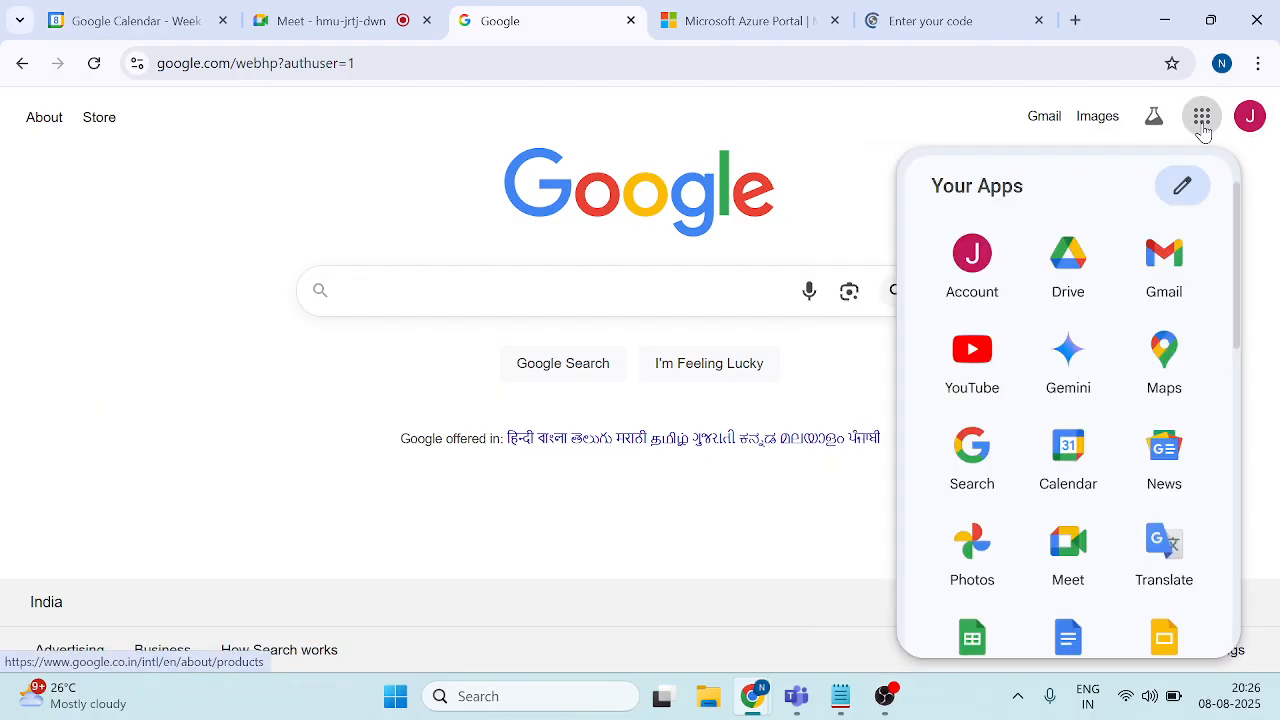
{"action": "left_click", "coordinate": [1148, 298]}
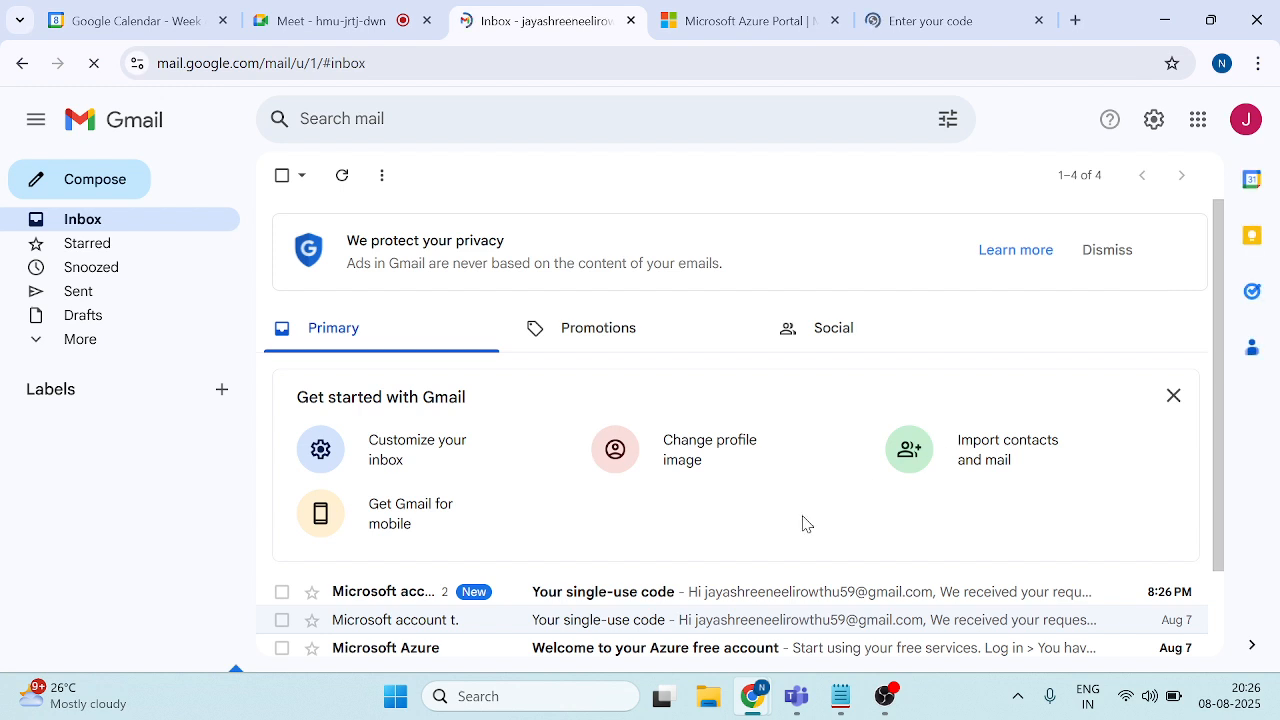
Open the newest single-use code e-mail from the Microsoft account team and dismiss the emoji tip covering it
{"action": "scroll", "coordinate": [790, 515], "scroll_direction": "down", "scroll_amount": 2}
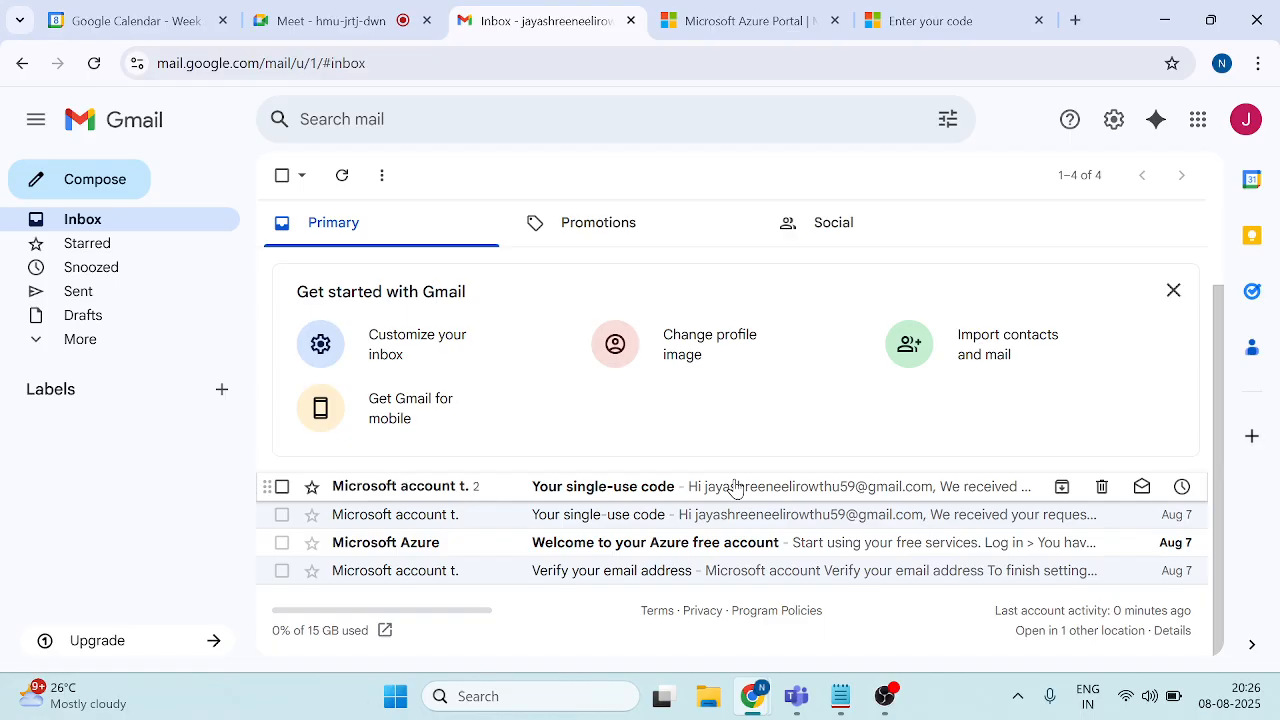
{"action": "left_click", "coordinate": [735, 487]}
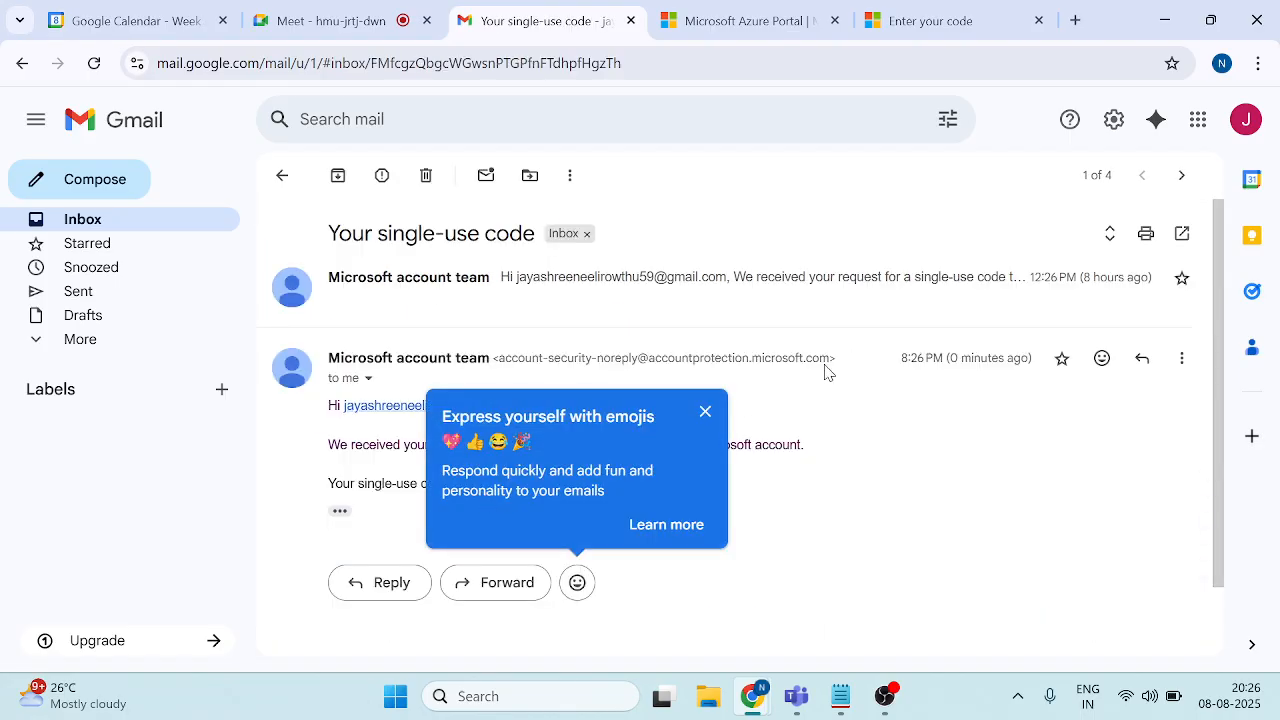
{"action": "left_click", "coordinate": [707, 413]}
Enter the e-mailed single-use code on the Microsoft sign-in page and decline to stay signed in
{"action": "left_click", "coordinate": [743, 20]}
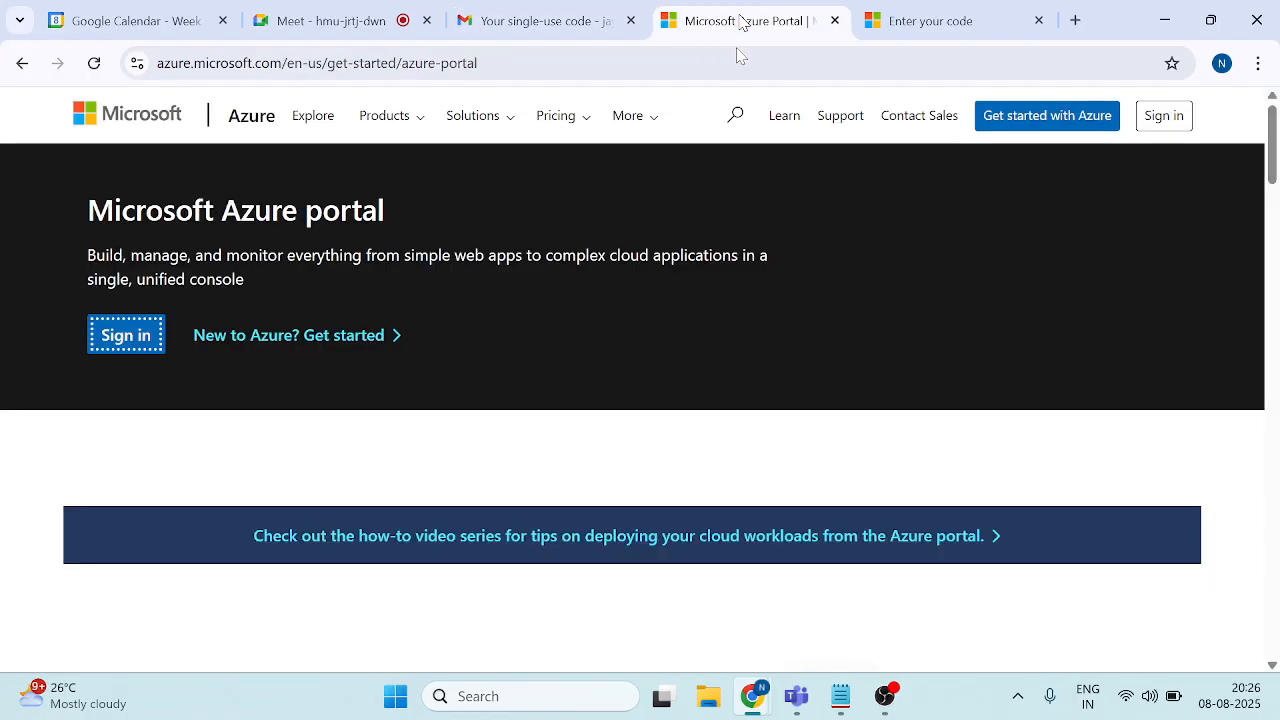
{"action": "left_click", "coordinate": [926, 10]}
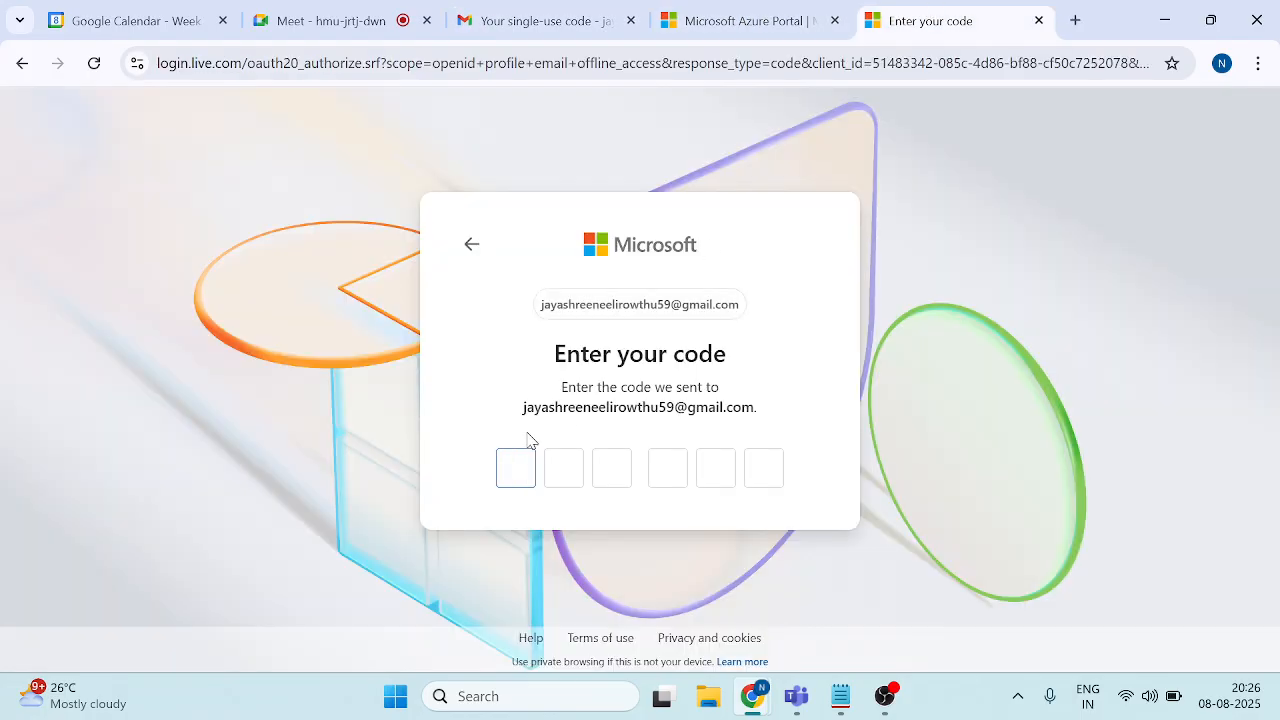
{"action": "left_click", "coordinate": [562, 33]}
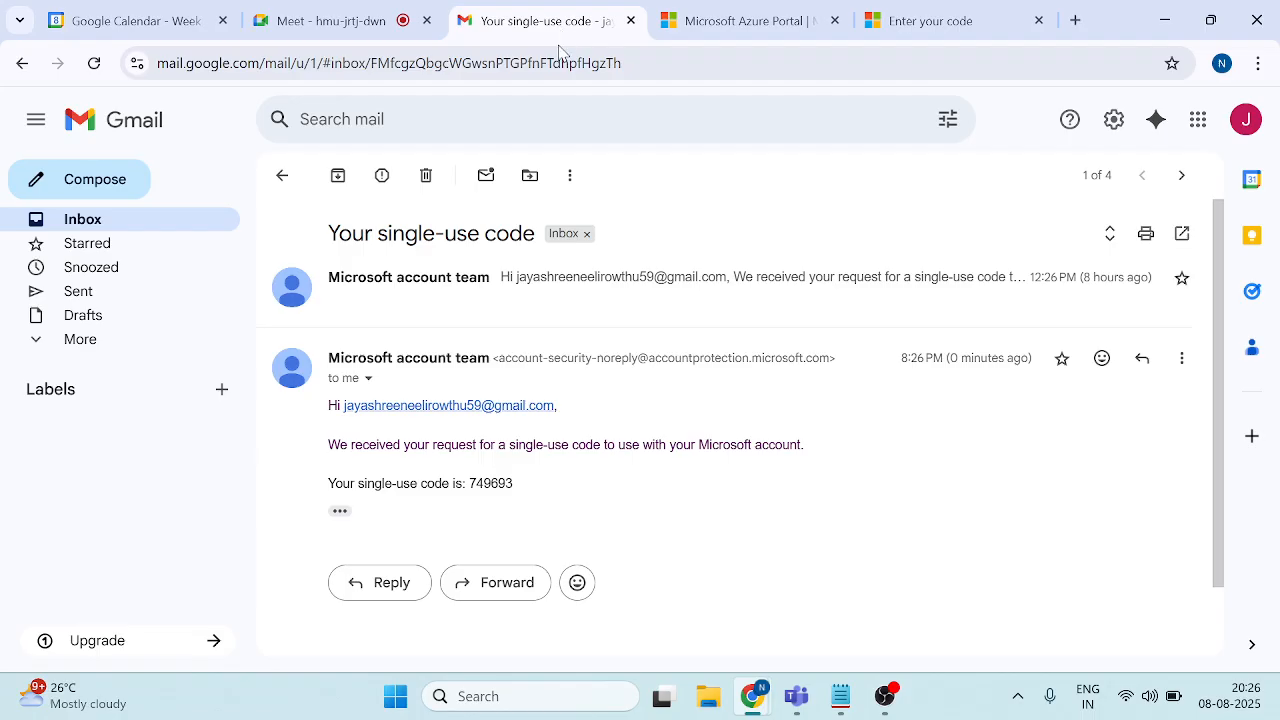
{"action": "left_click", "coordinate": [926, 18]}
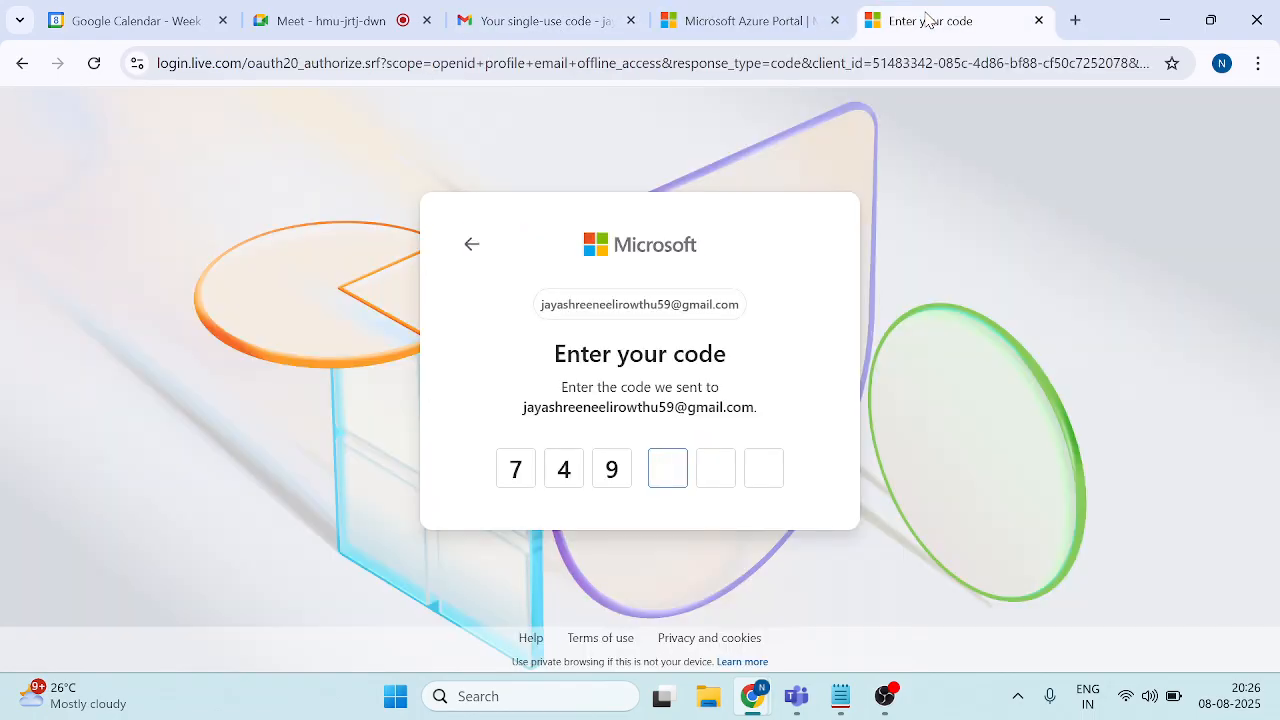
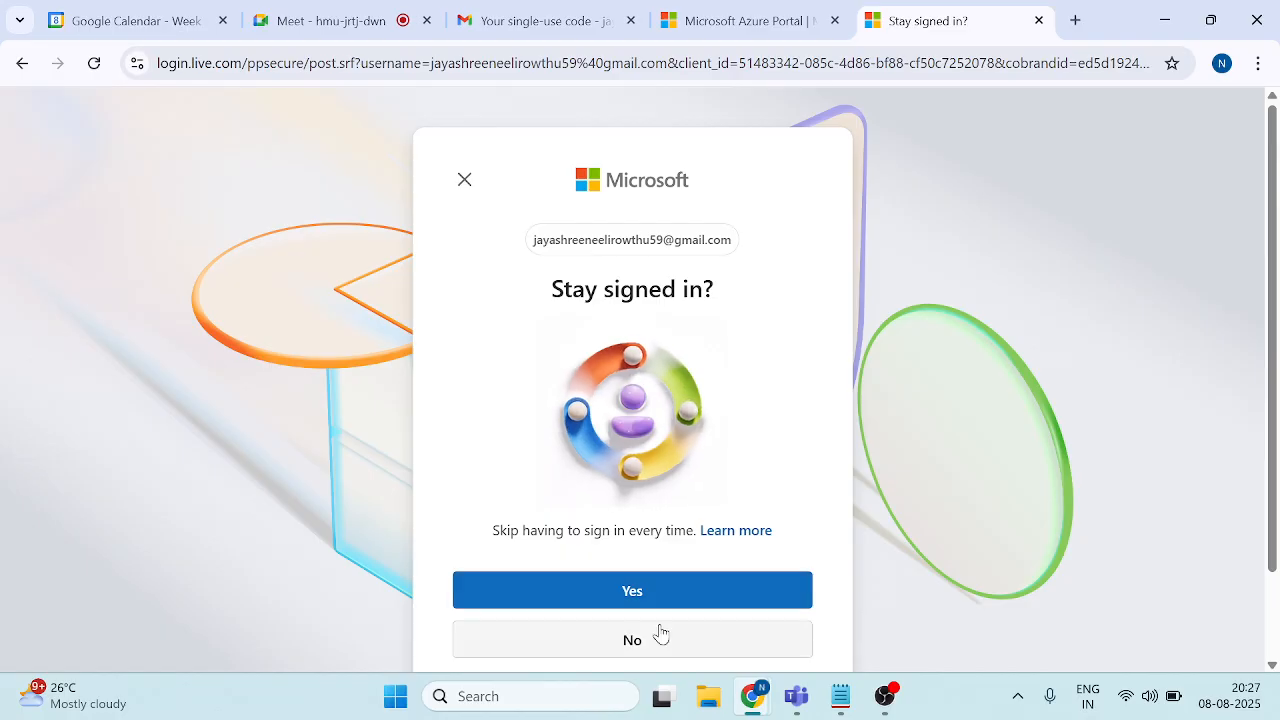
{"action": "left_click", "coordinate": [660, 633]}
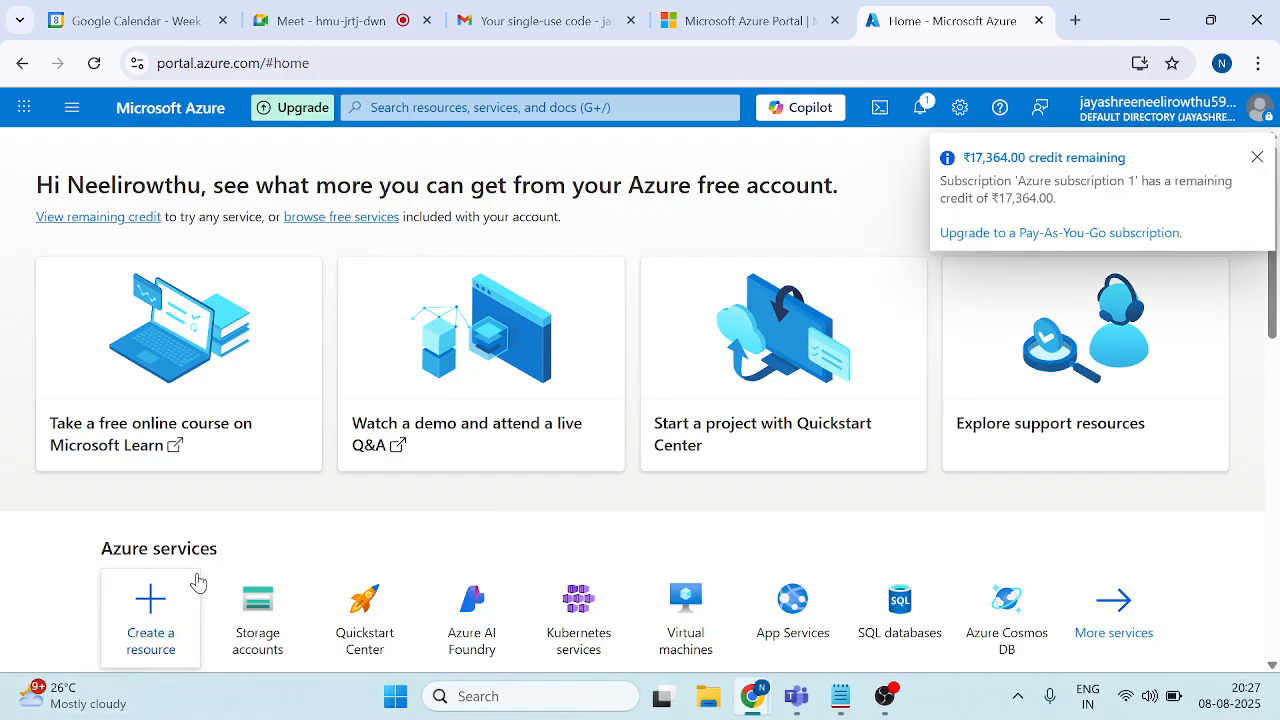
Dismiss the remaining-credit notification and start creating a new resource from the Azure services list
{"action": "scroll", "coordinate": [197, 580], "scroll_direction": "down", "scroll_amount": 2}
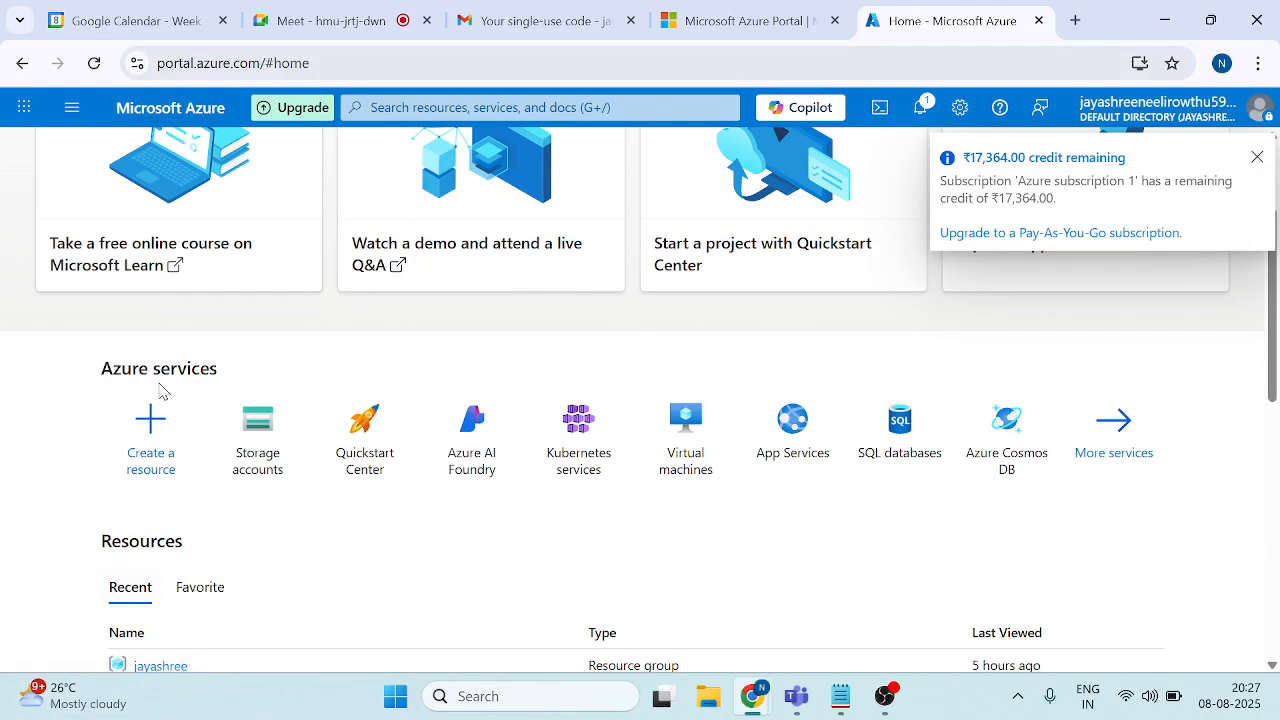
{"action": "left_click", "coordinate": [1258, 159]}
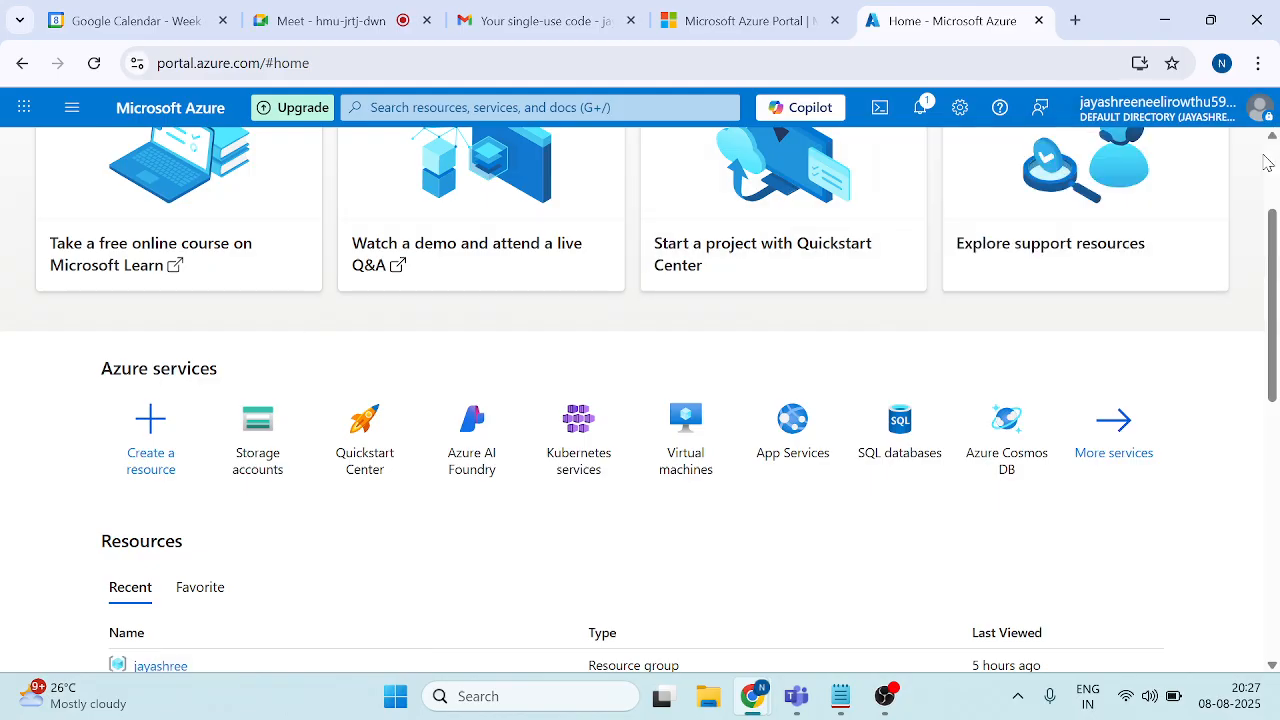
{"action": "scroll", "coordinate": [1046, 320], "scroll_direction": "down", "scroll_amount": 3}
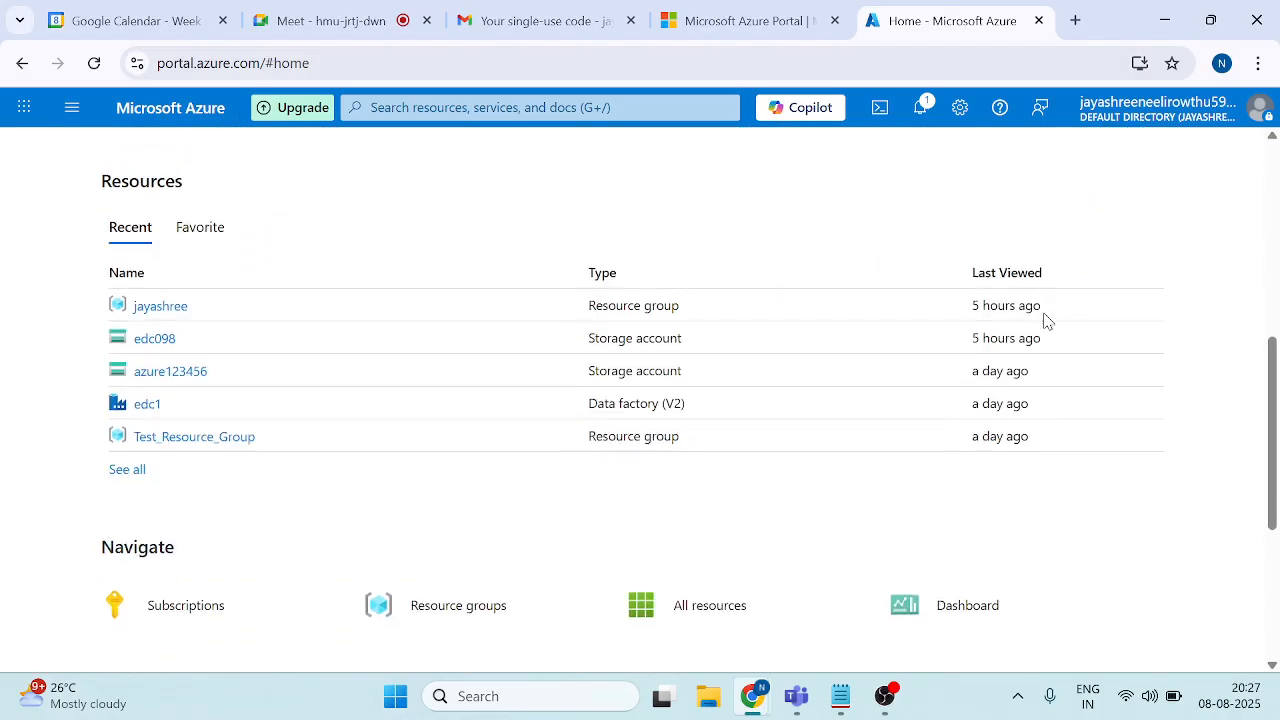
{"action": "scroll", "coordinate": [1046, 320], "scroll_direction": "up", "scroll_amount": 5}
{"action": "scroll", "coordinate": [1046, 320], "scroll_direction": "down", "scroll_amount": 2}
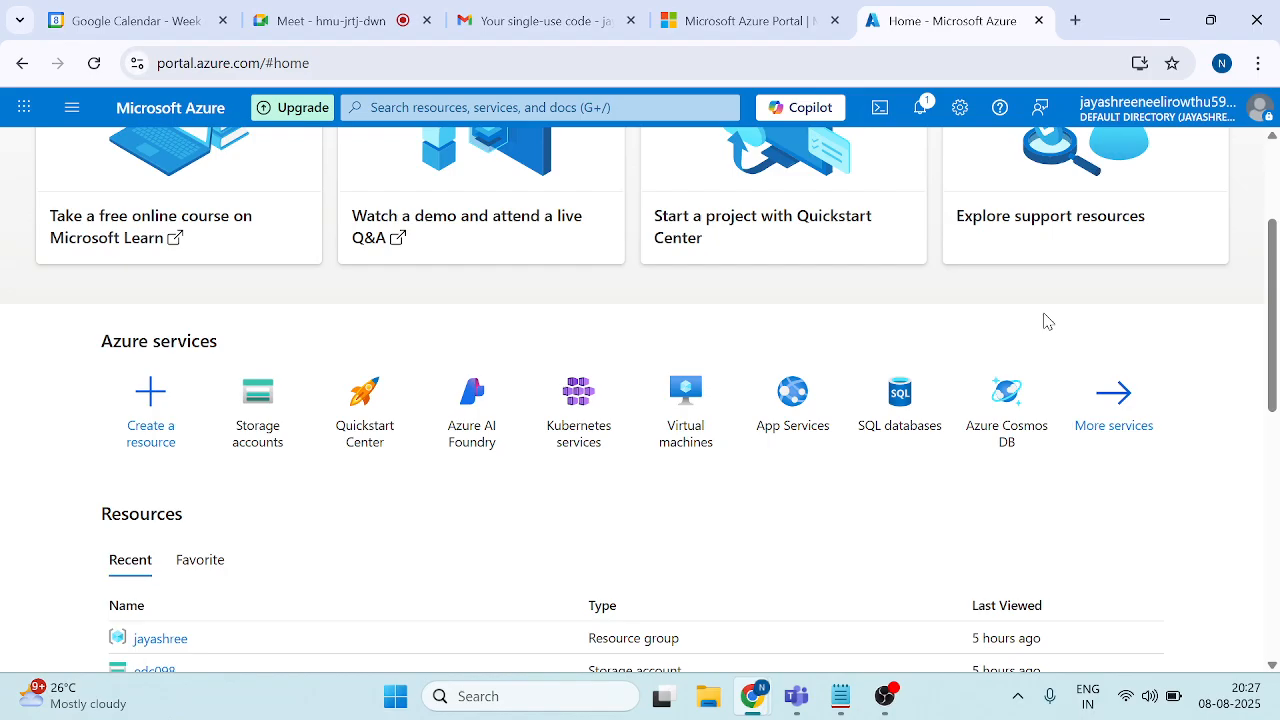
{"action": "left_click", "coordinate": [168, 405]}
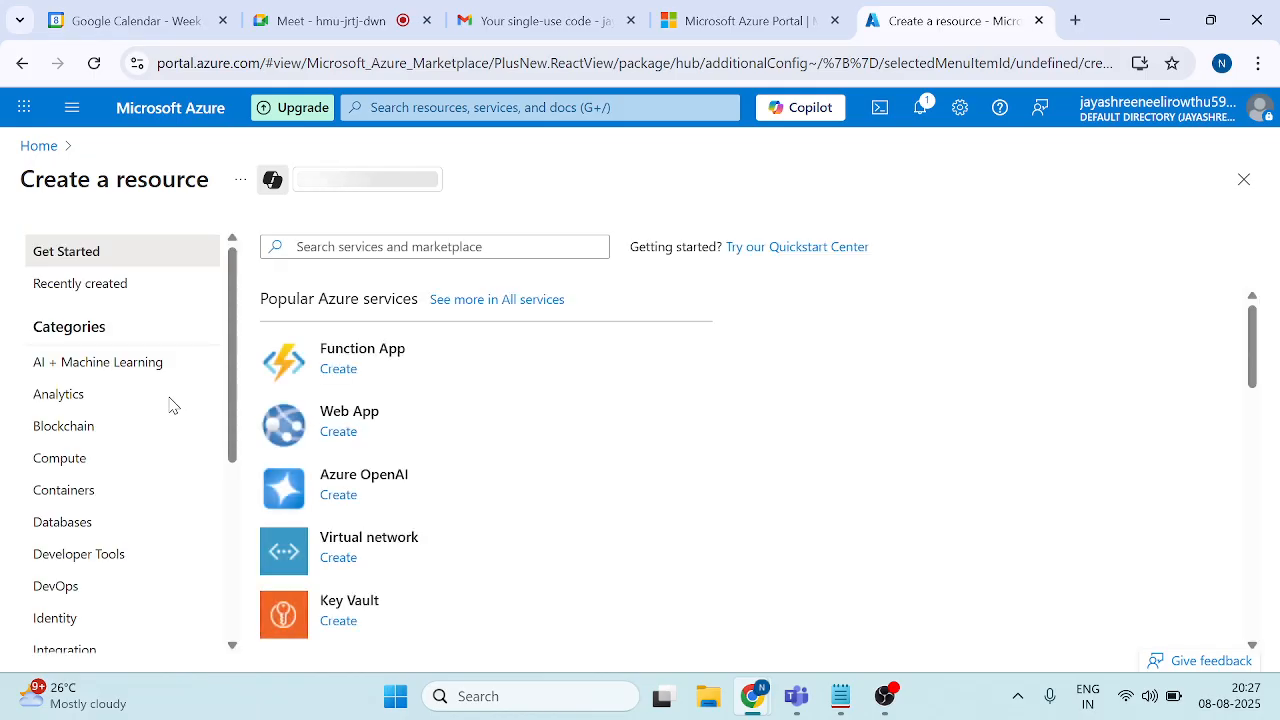
Search the services and marketplace for resource group and begin creating Microsoft's Resource group offering
{"action": "left_click", "coordinate": [345, 246]}
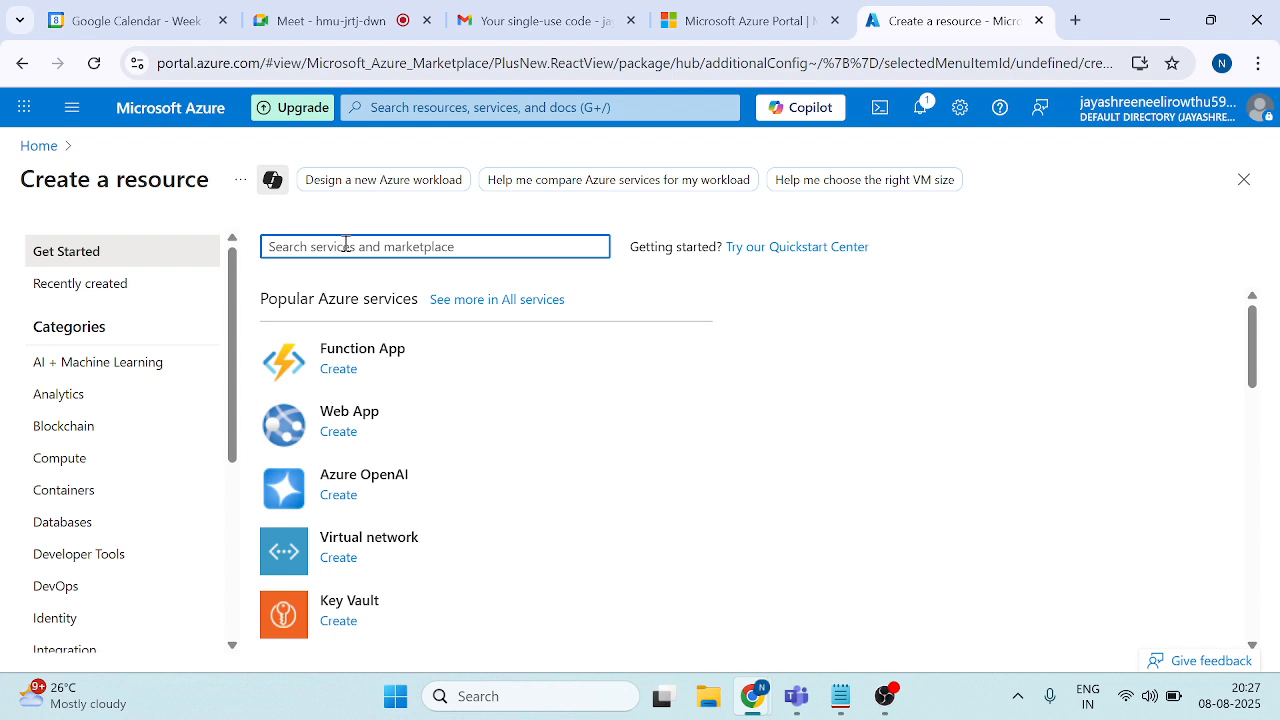
{"action": "type", "text": "se"}
{"action": "key", "text": "BackSpace"}
{"action": "key", "text": "BackSpace"}
{"action": "type", "text": "re"}
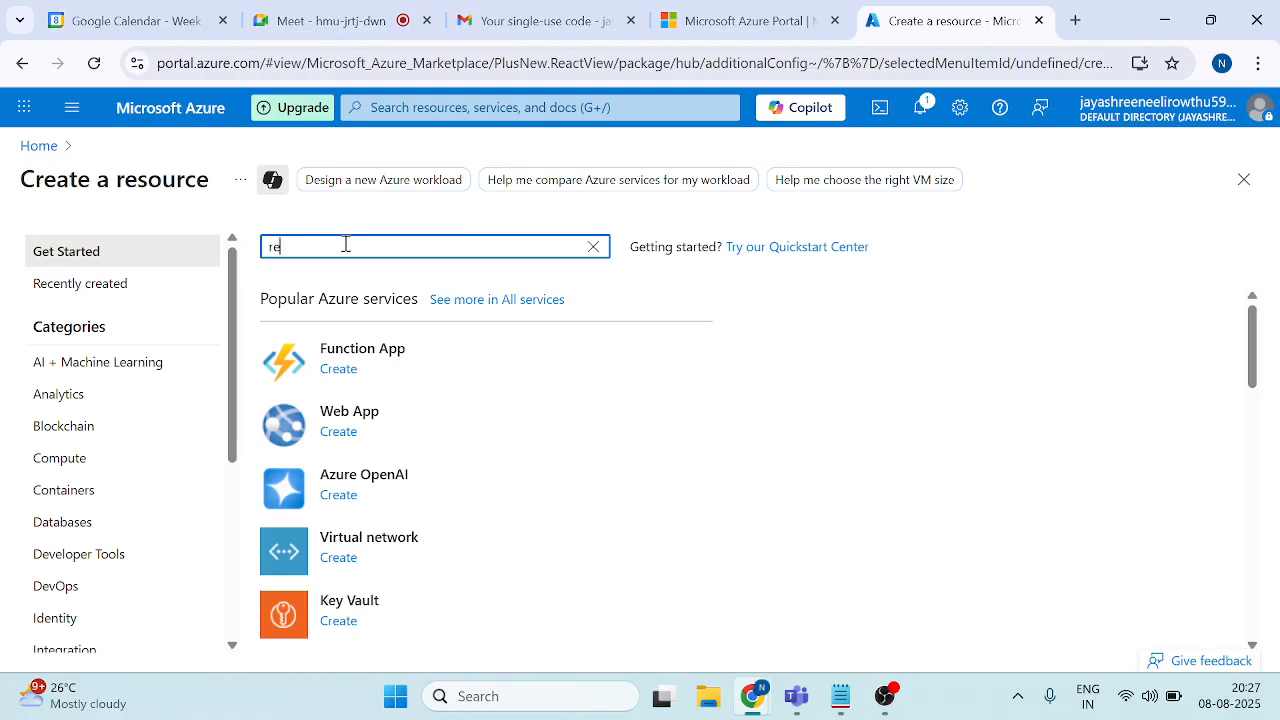
{"action": "type", "text": "so"}
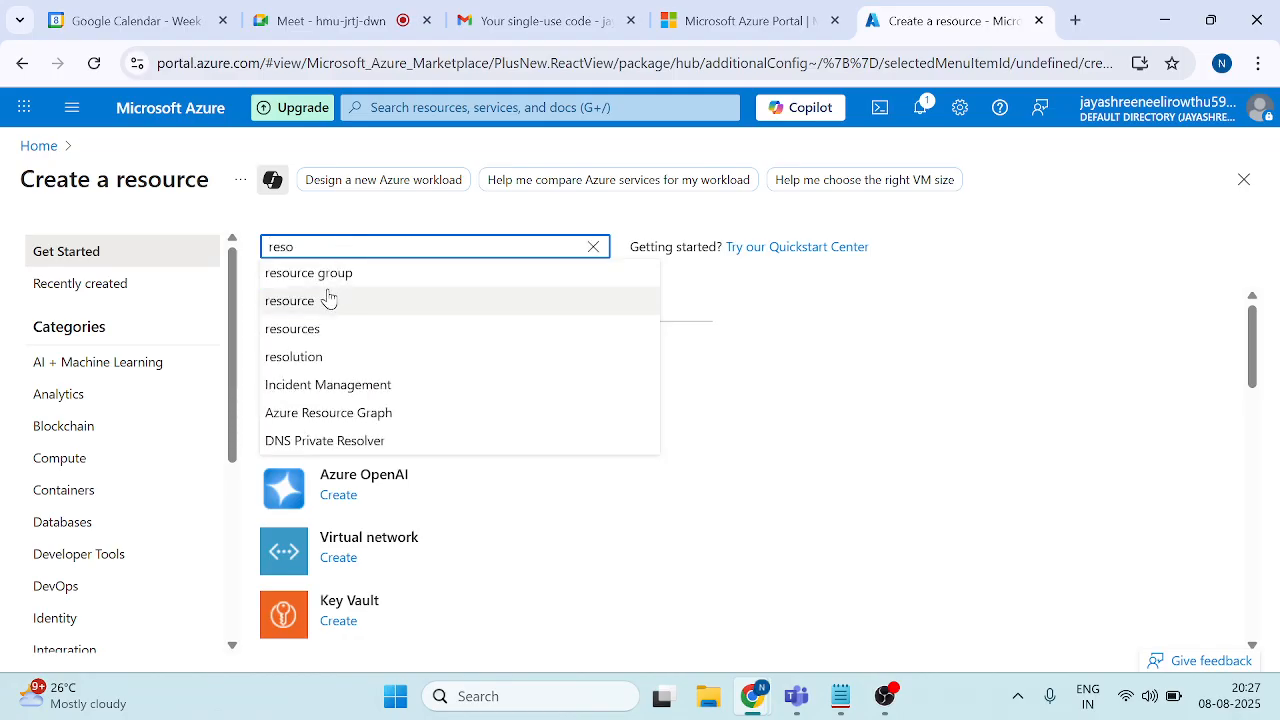
{"action": "left_click", "coordinate": [326, 280]}
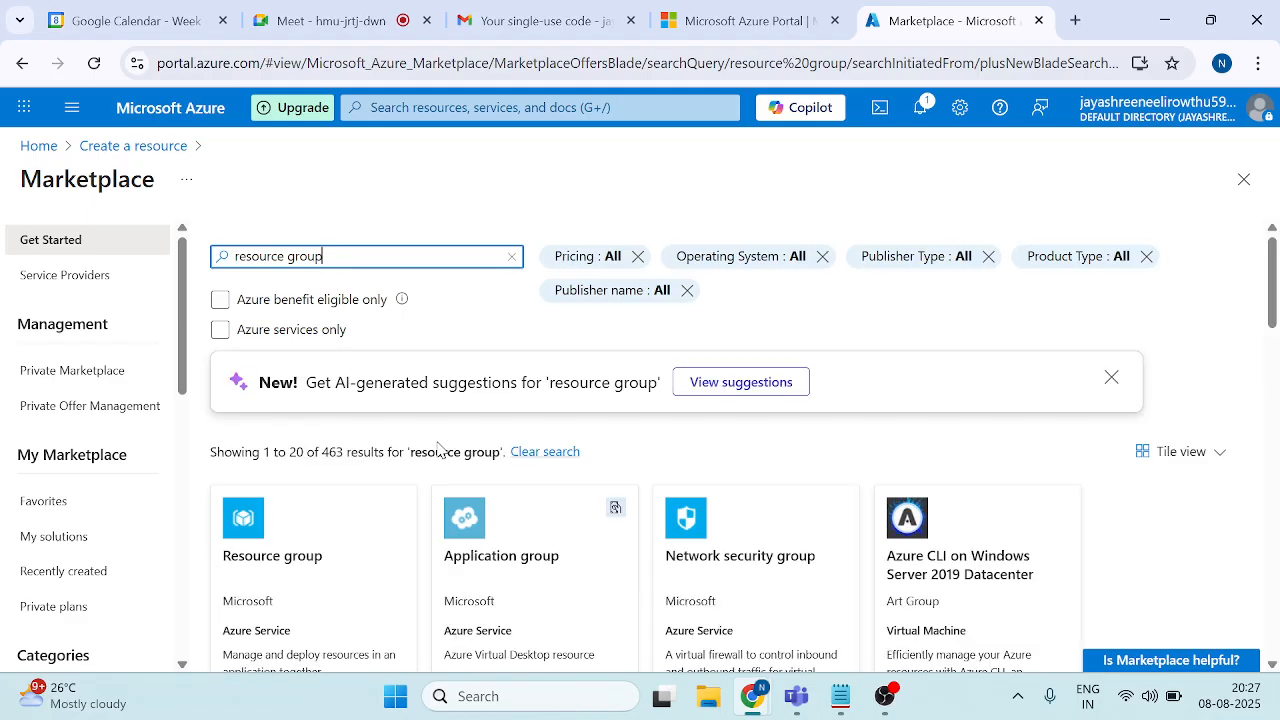
{"action": "scroll", "coordinate": [438, 447], "scroll_direction": "down", "scroll_amount": 2}
{"action": "left_click", "coordinate": [363, 450]}
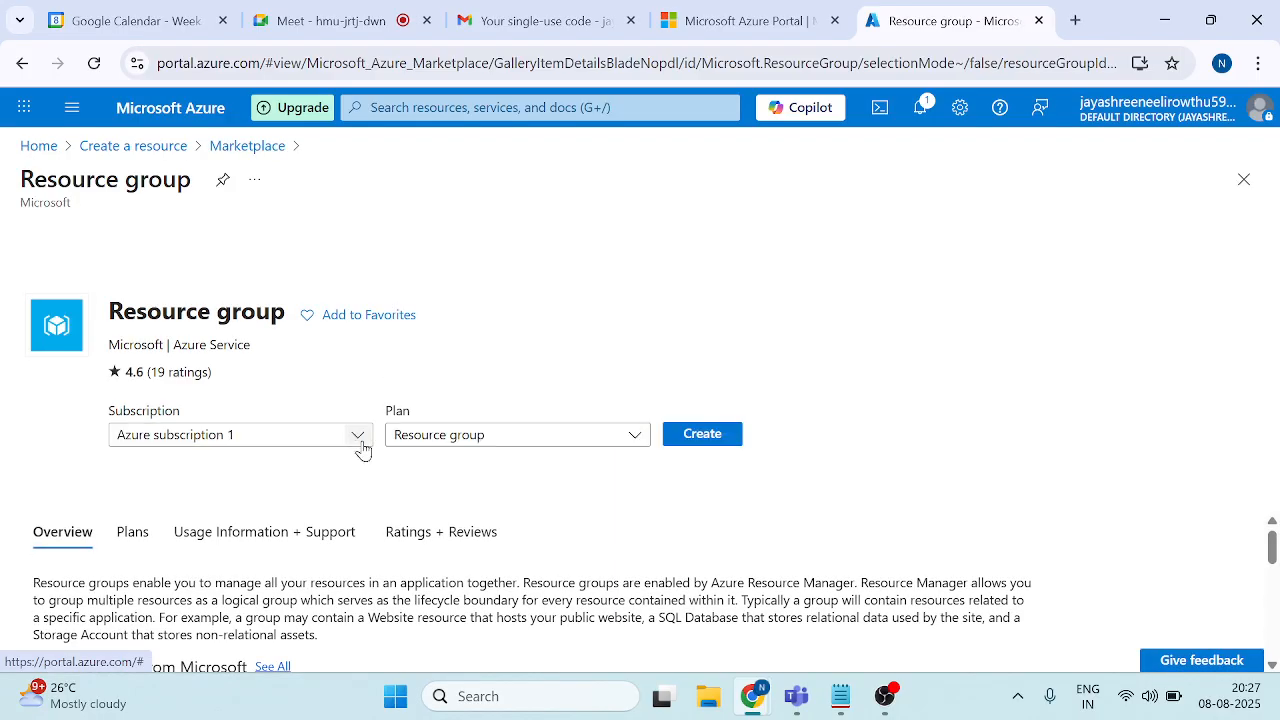
{"action": "left_click", "coordinate": [677, 440]}
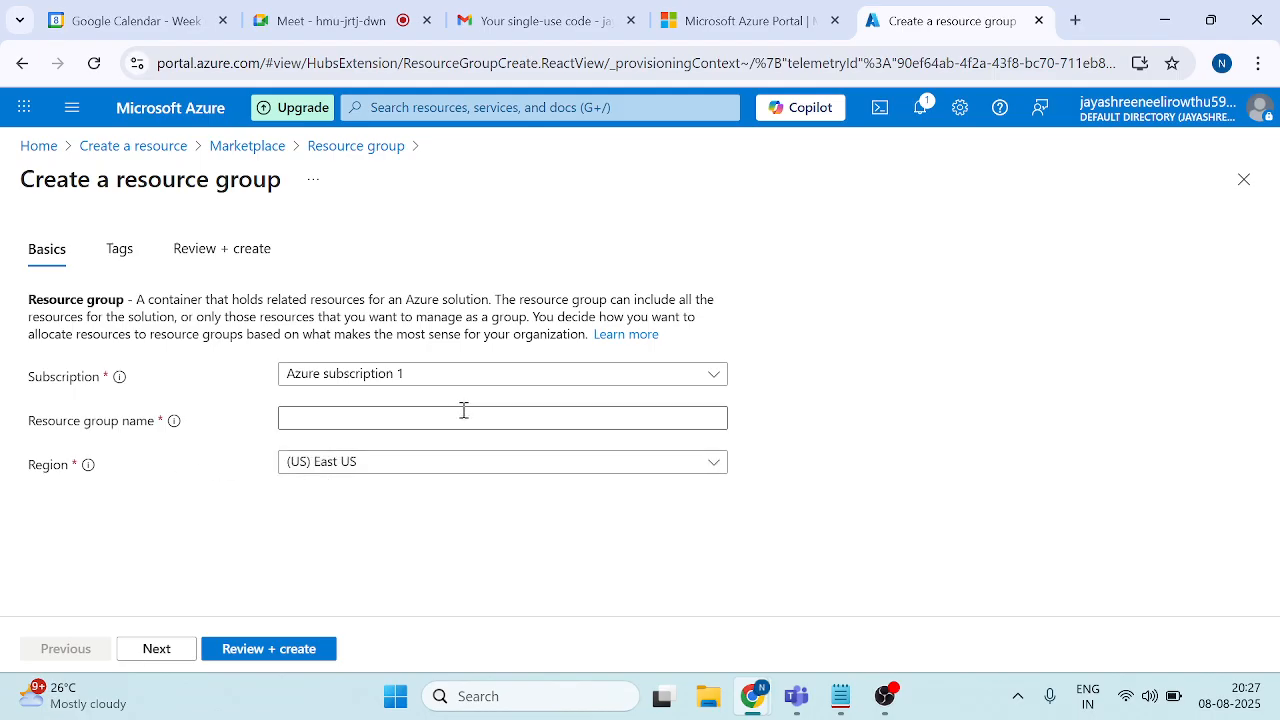
Create a resource group named ecdc in Azure subscription 1 with the East US region
{"action": "left_click", "coordinate": [431, 418]}
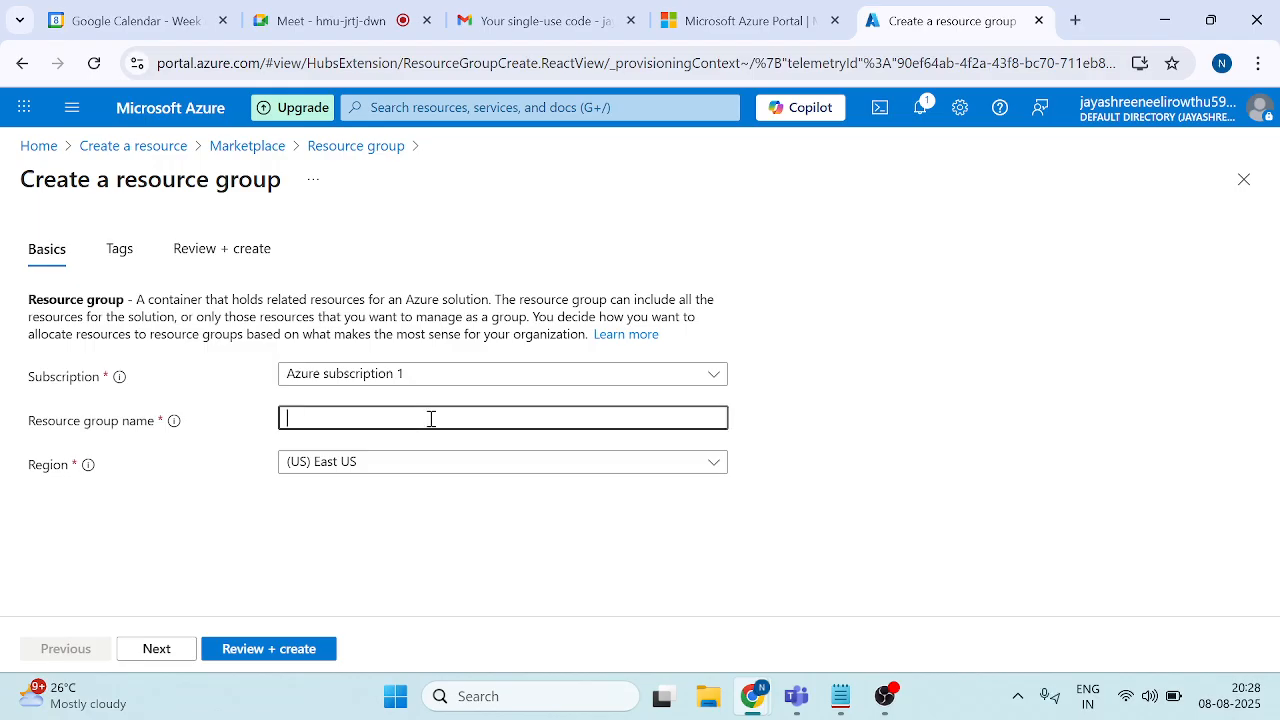
{"action": "type", "text": "ecd"}
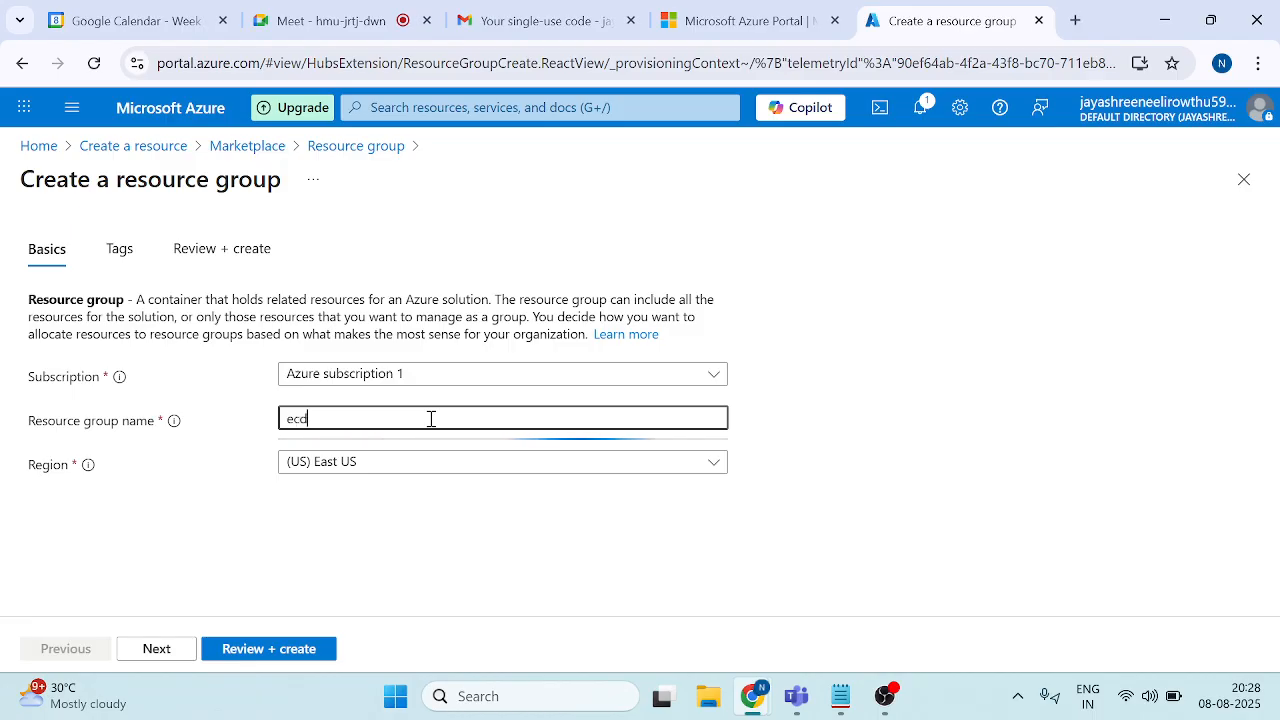
{"action": "type", "text": "c"}
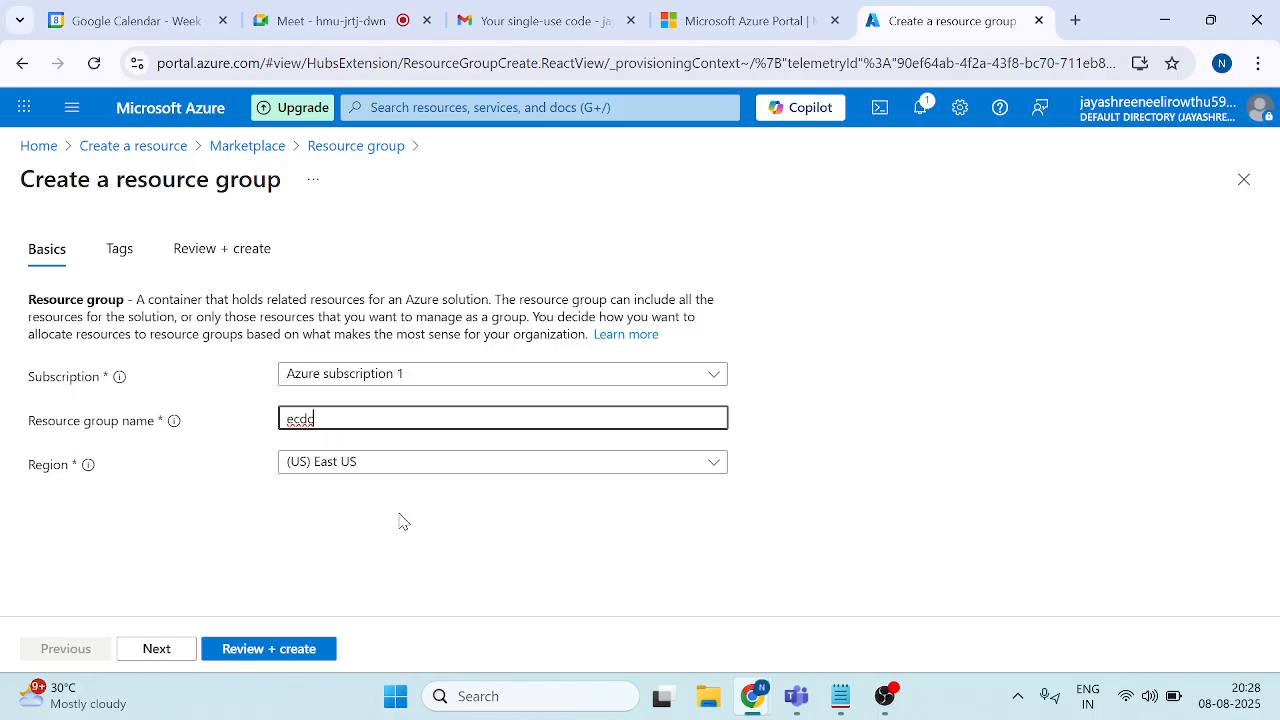
{"action": "left_click", "coordinate": [281, 648]}
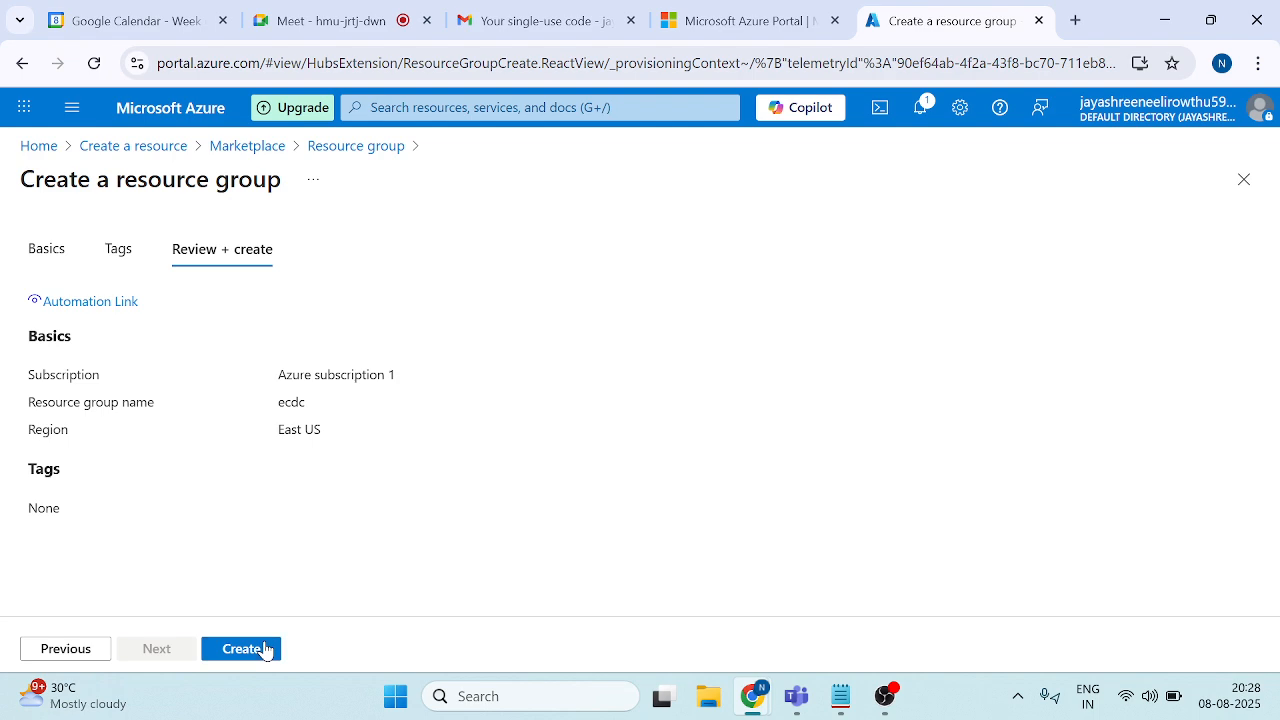
{"action": "left_click", "coordinate": [241, 660]}
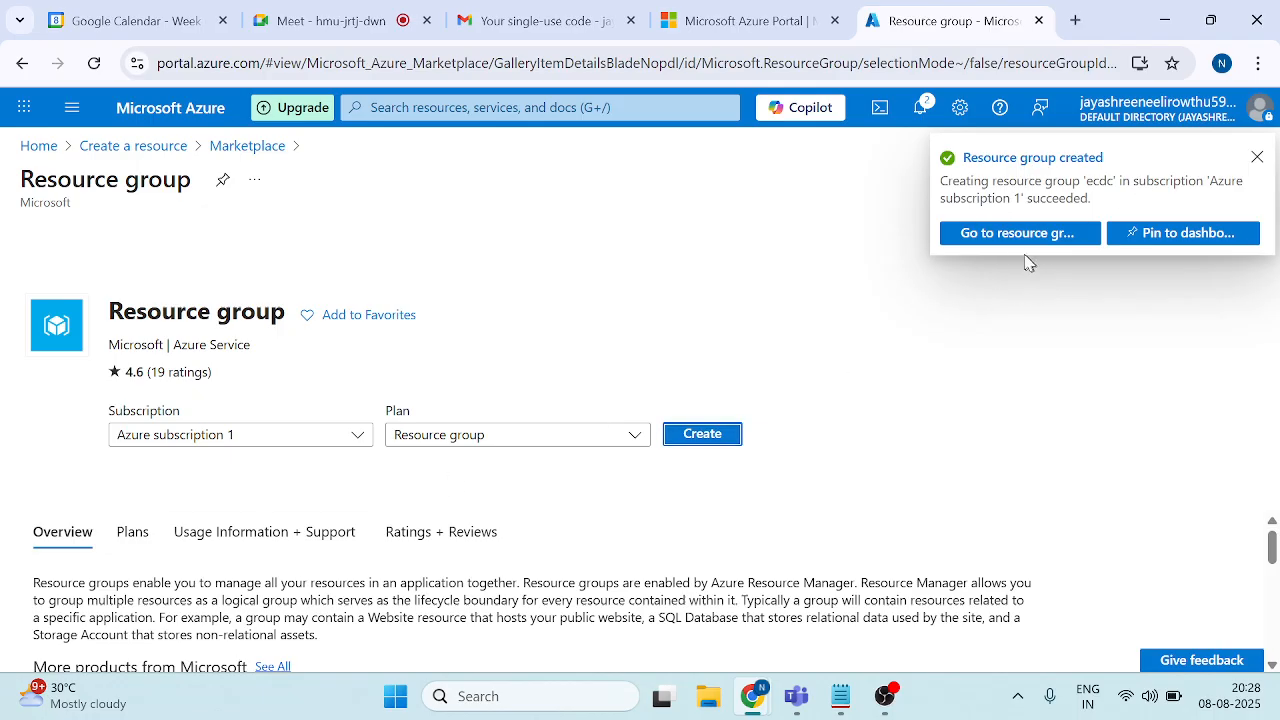
Open the newly created ecdc resource group, dismiss the creation notification and look over its overview page
{"action": "left_click", "coordinate": [1048, 232]}
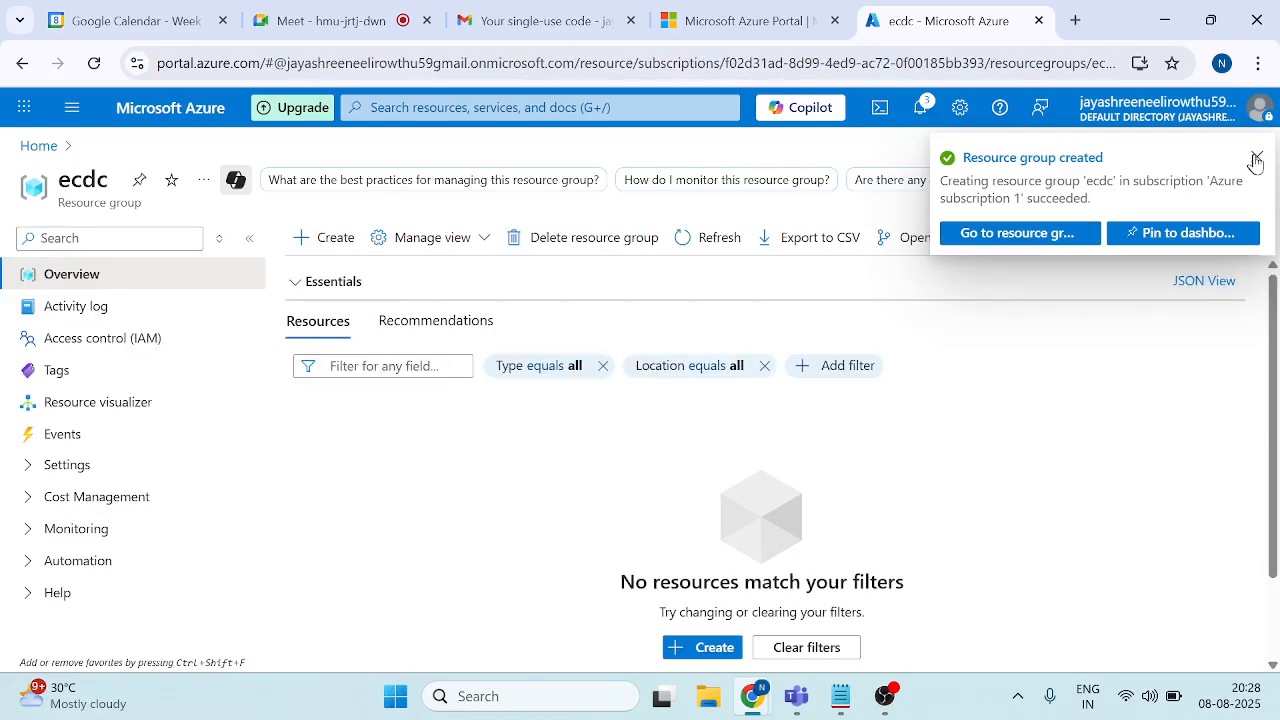
{"action": "left_click", "coordinate": [1256, 160]}
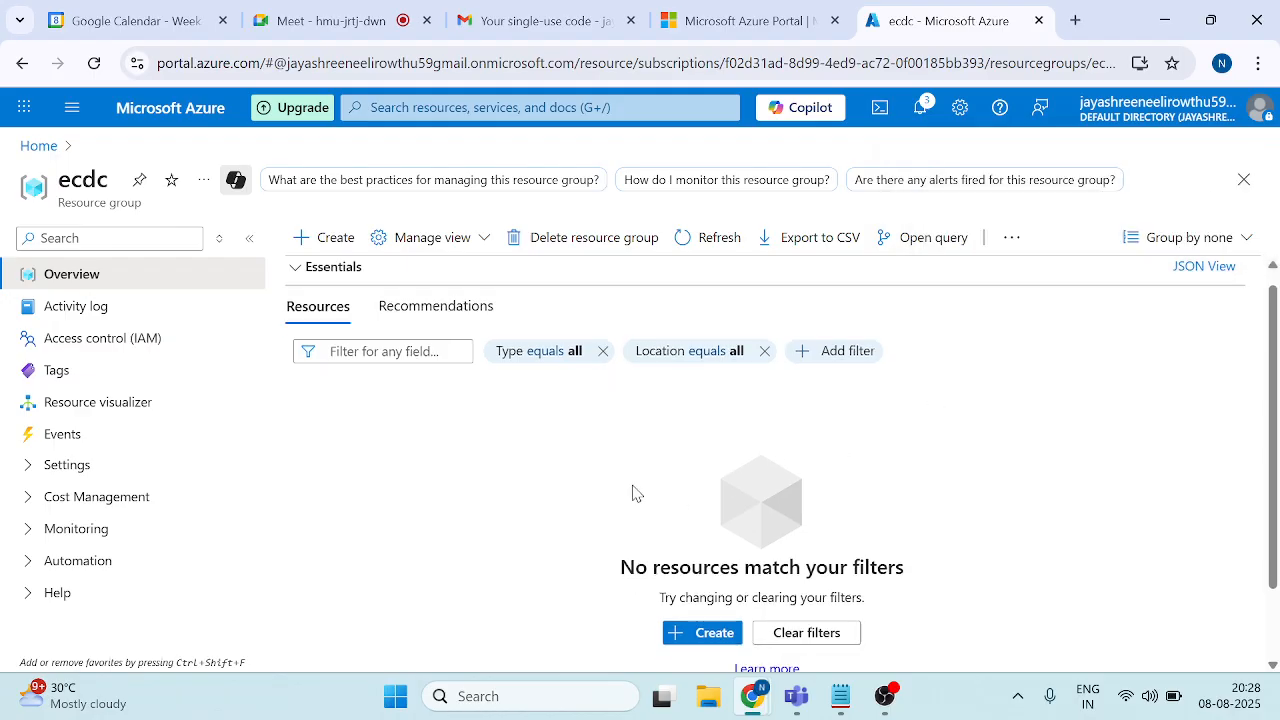
{"action": "scroll", "coordinate": [632, 490], "scroll_direction": "down", "scroll_amount": 2}
{"action": "scroll", "coordinate": [632, 490], "scroll_direction": "up", "scroll_amount": 2}
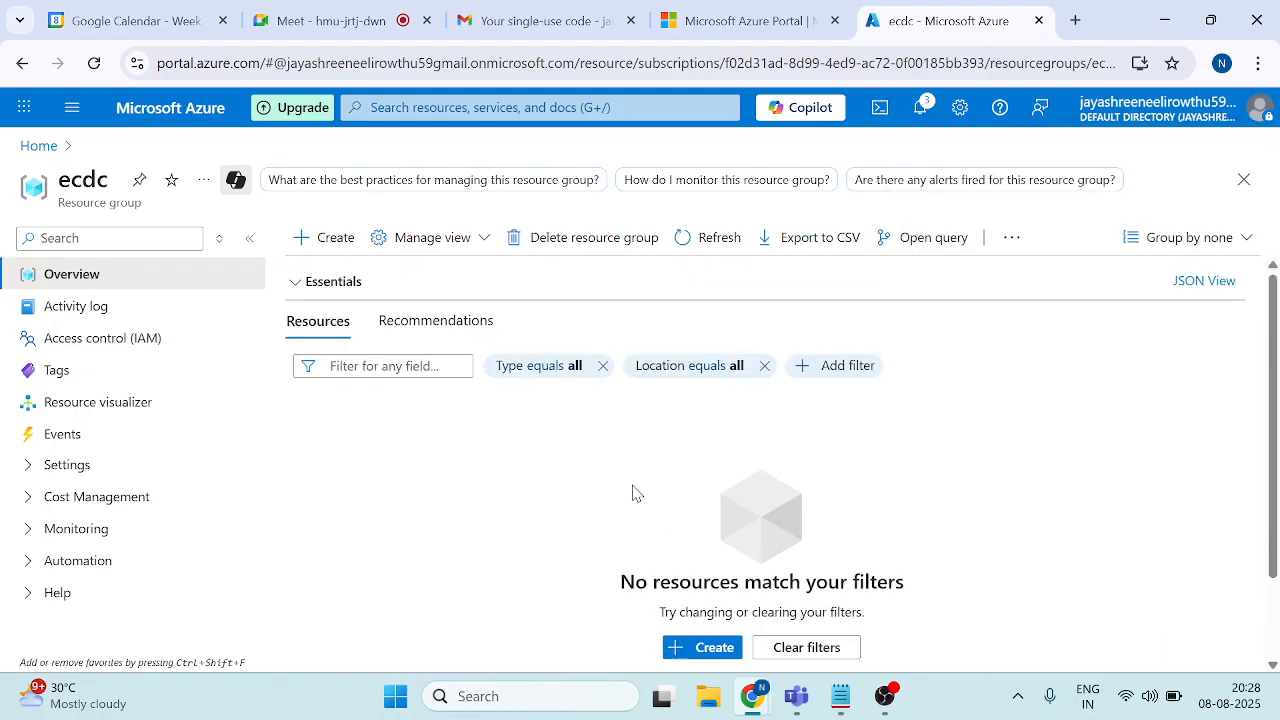
Go back to the portal home page and reopen the ecdc resource group from the recent resources
{"action": "left_click", "coordinate": [750, 18]}
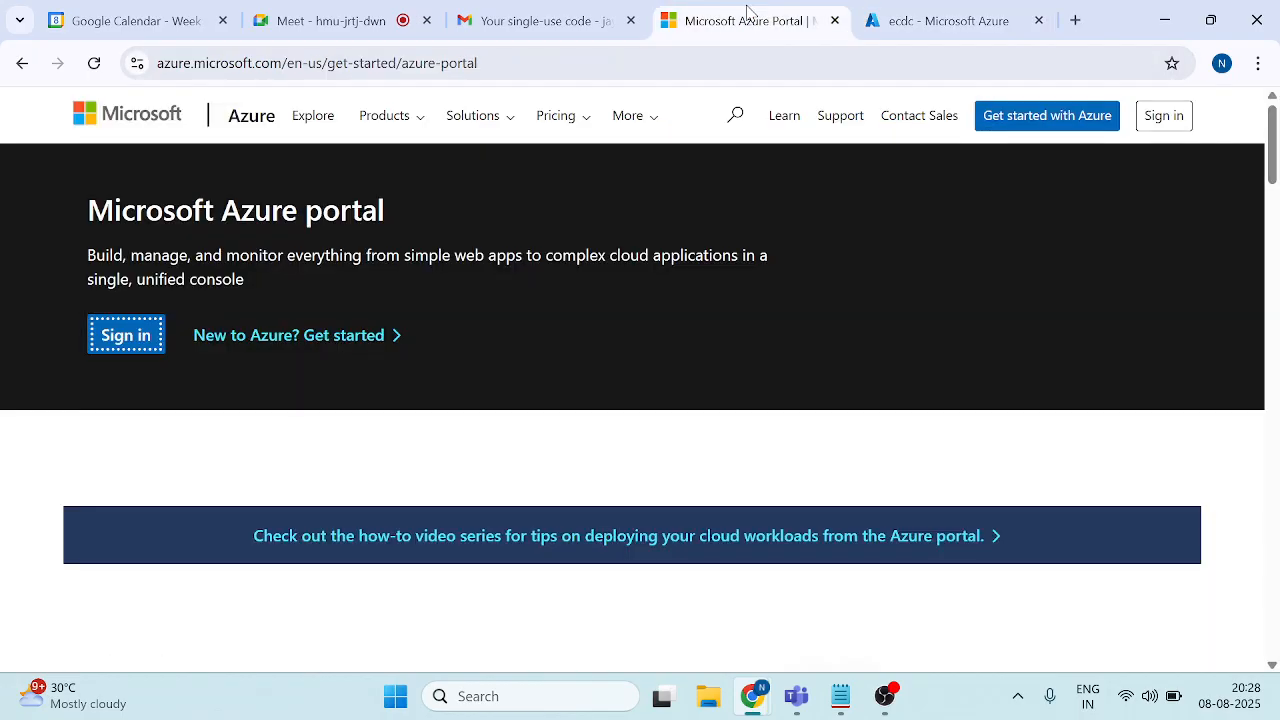
{"action": "left_click", "coordinate": [903, 18]}
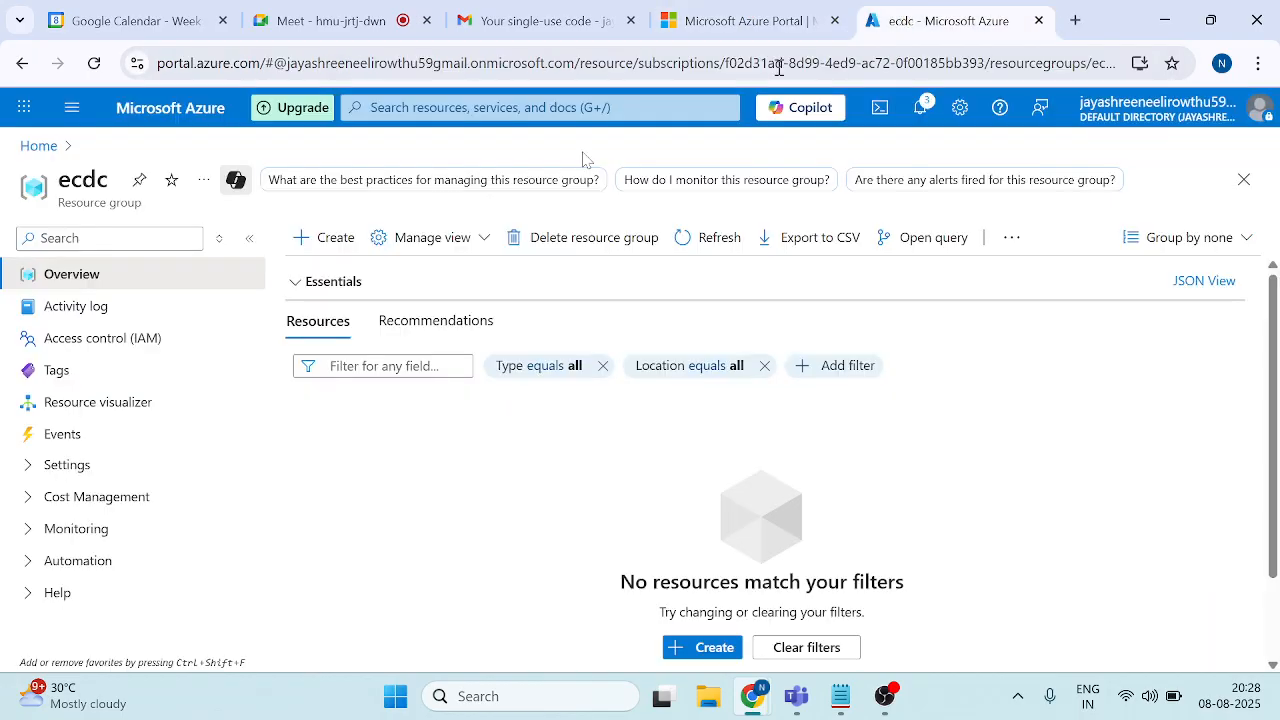
{"action": "left_click", "coordinate": [38, 141]}
{"action": "scroll", "coordinate": [120, 510], "scroll_direction": "down", "scroll_amount": 2}
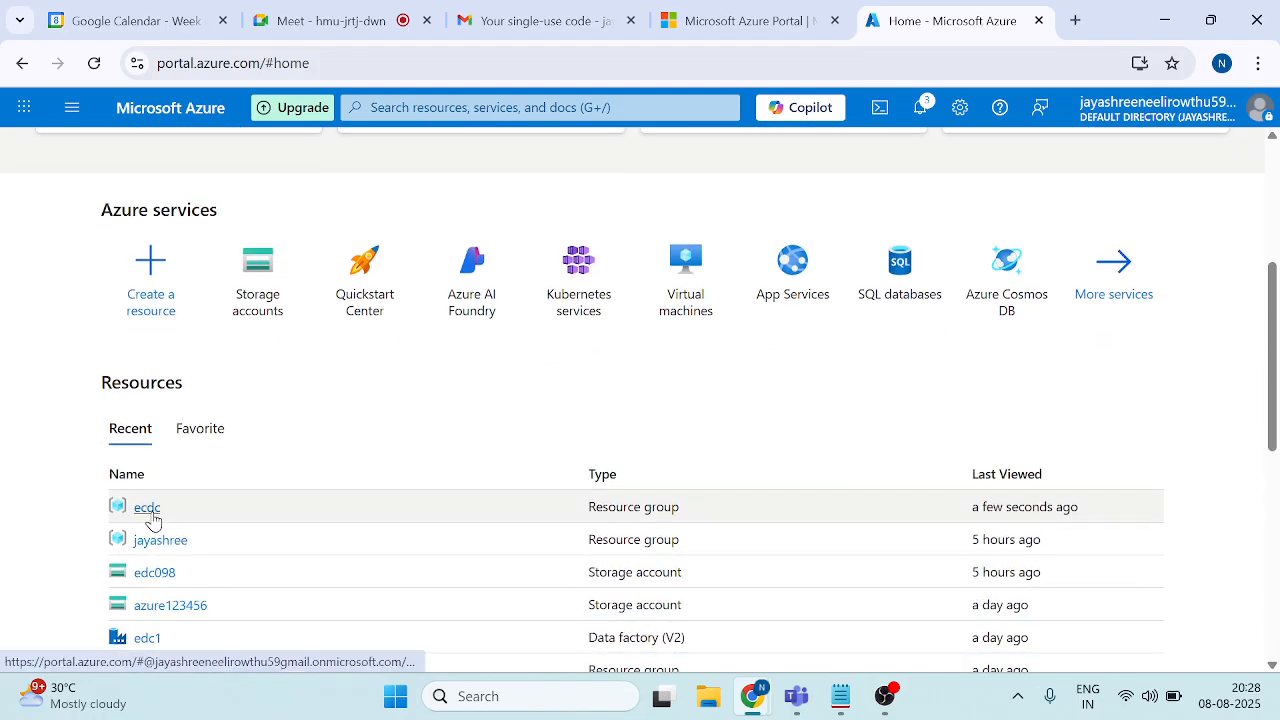
{"action": "left_click", "coordinate": [148, 510]}
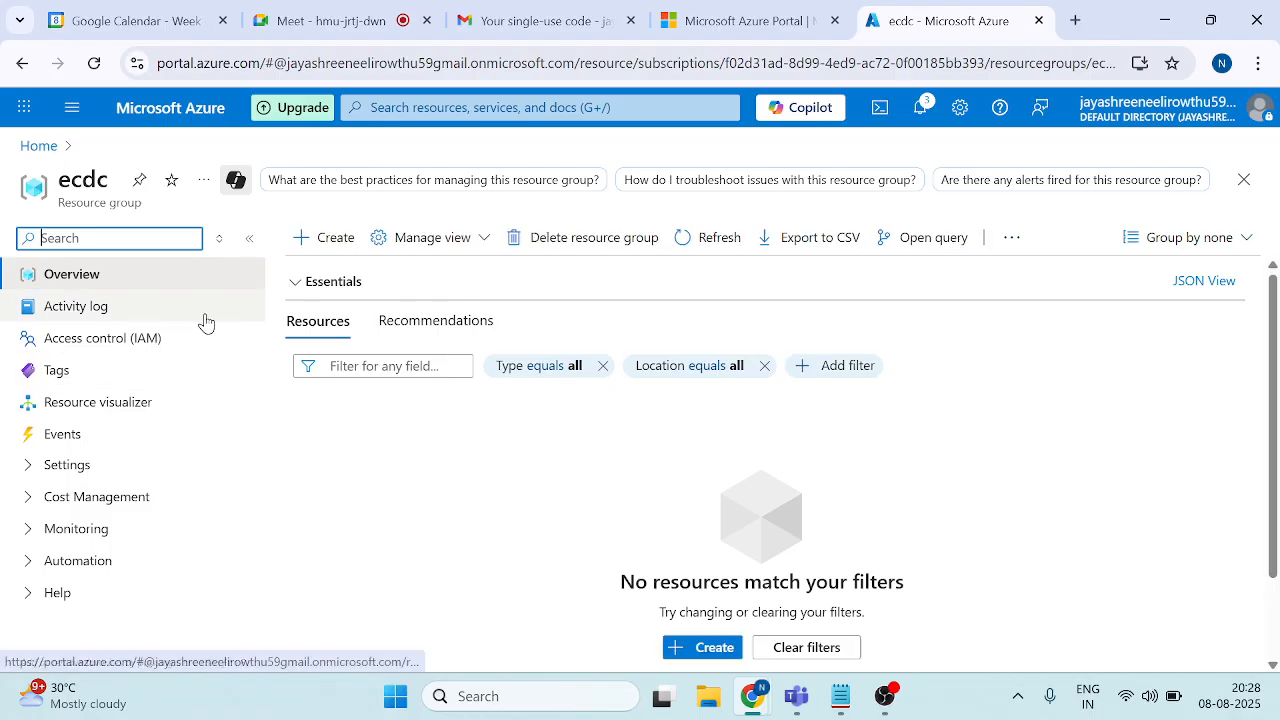
{"action": "scroll", "coordinate": [326, 361], "scroll_direction": "down", "scroll_amount": 1}
{"action": "scroll", "coordinate": [326, 361], "scroll_direction": "up", "scroll_amount": 1}
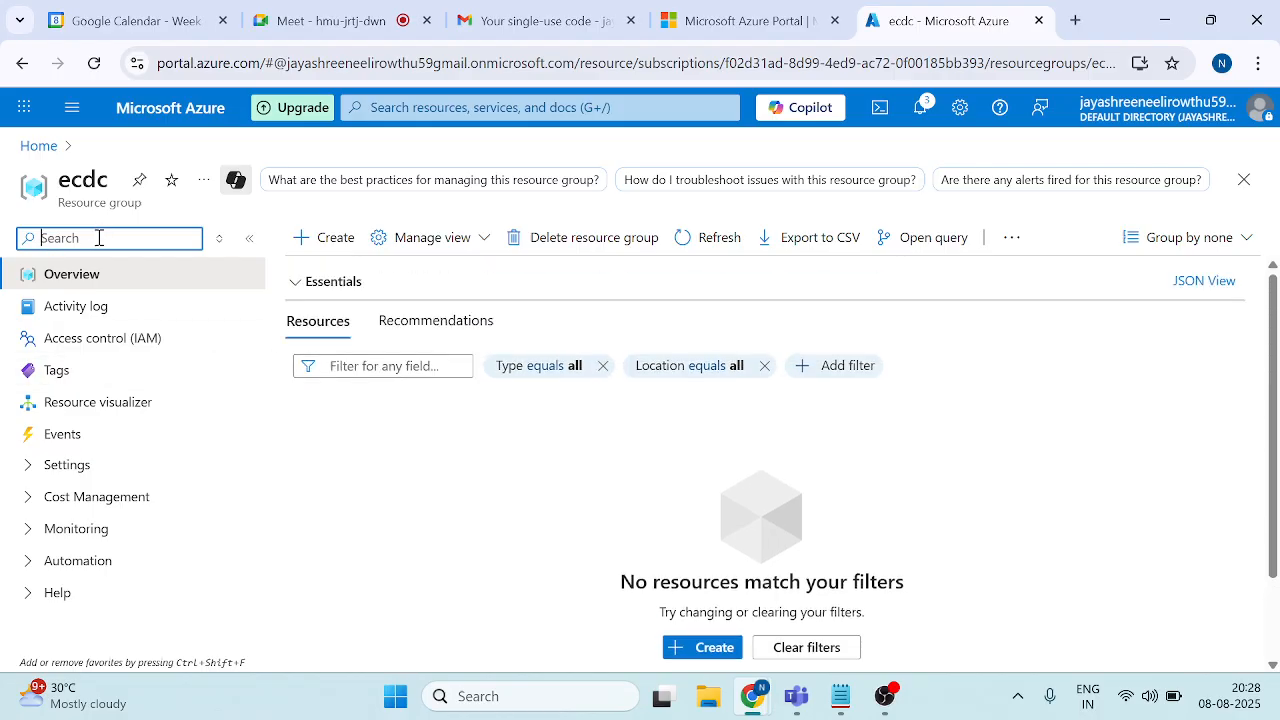
Look up azure data factory in the Marketplace from the ecdc group, view Microsoft's Data Factory offering and return to the group
{"action": "left_click", "coordinate": [338, 238]}
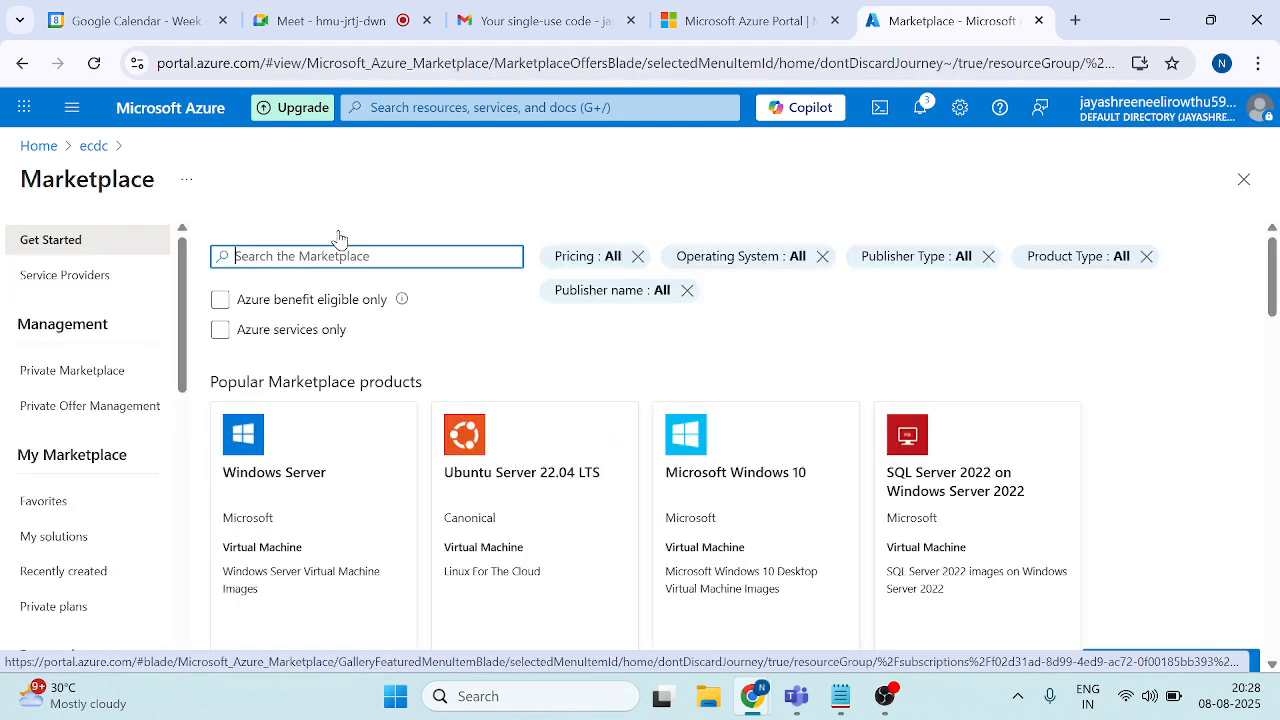
{"action": "type", "text": "ad"}
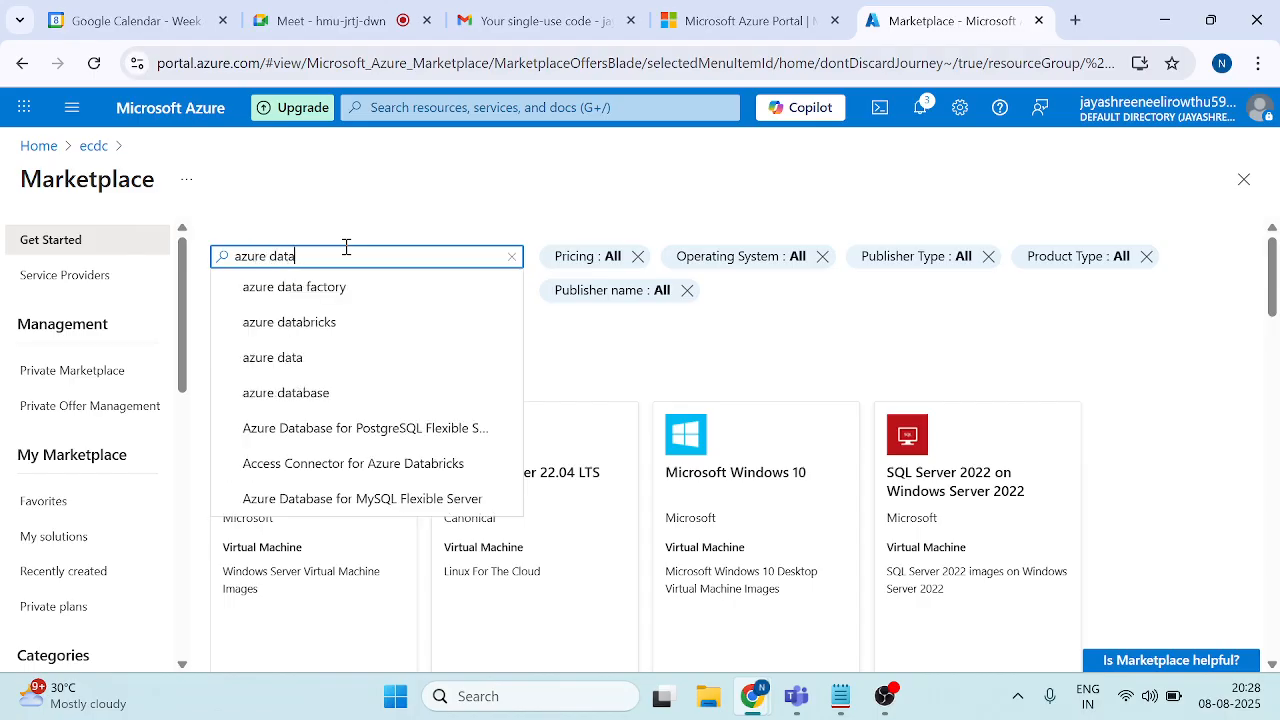
{"action": "left_click", "coordinate": [336, 288]}
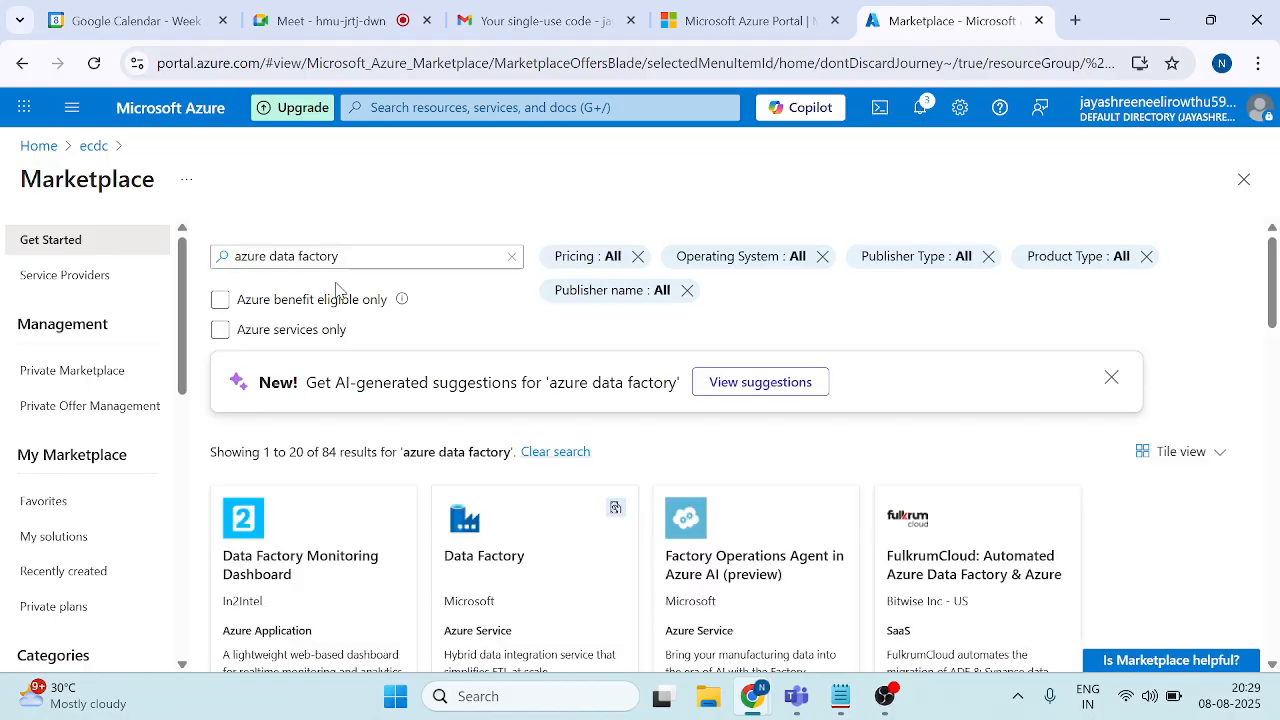
{"action": "left_click", "coordinate": [603, 575]}
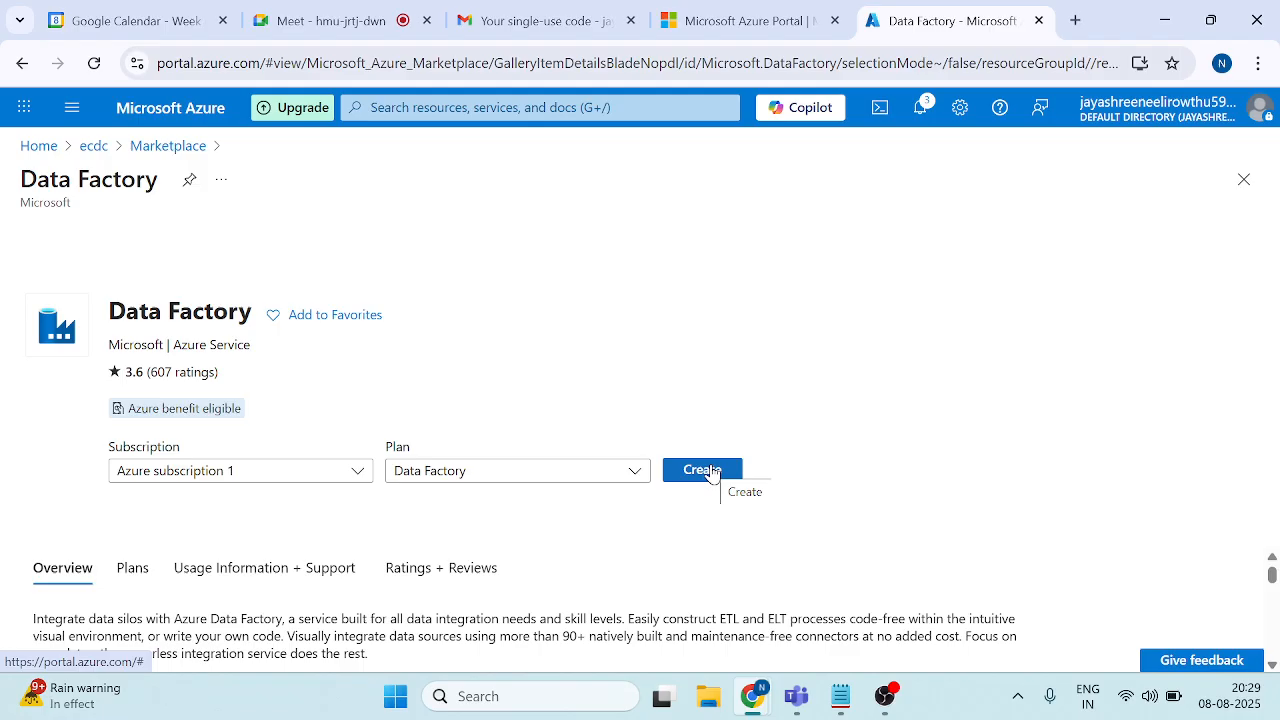
{"action": "left_click", "coordinate": [95, 147]}
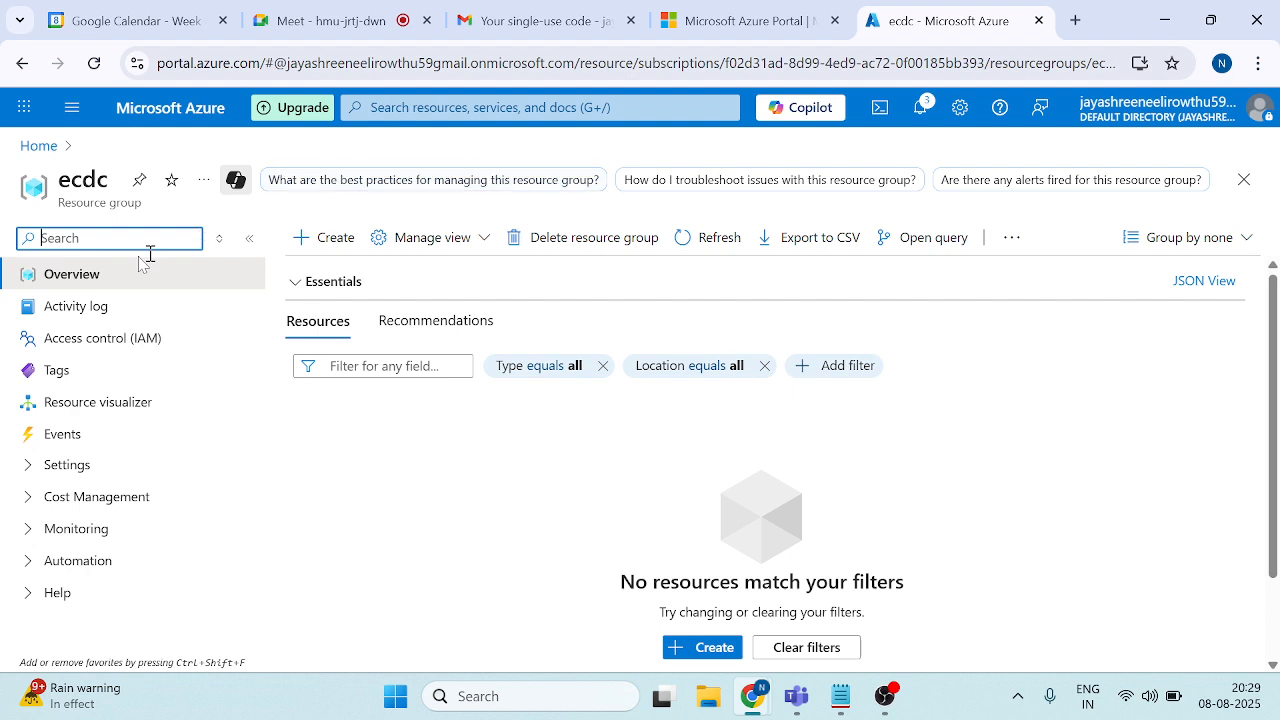
Search the whole portal for azure data factory, look through the suggested services and resources, and close the suggestions
{"action": "type", "text": "azu"}
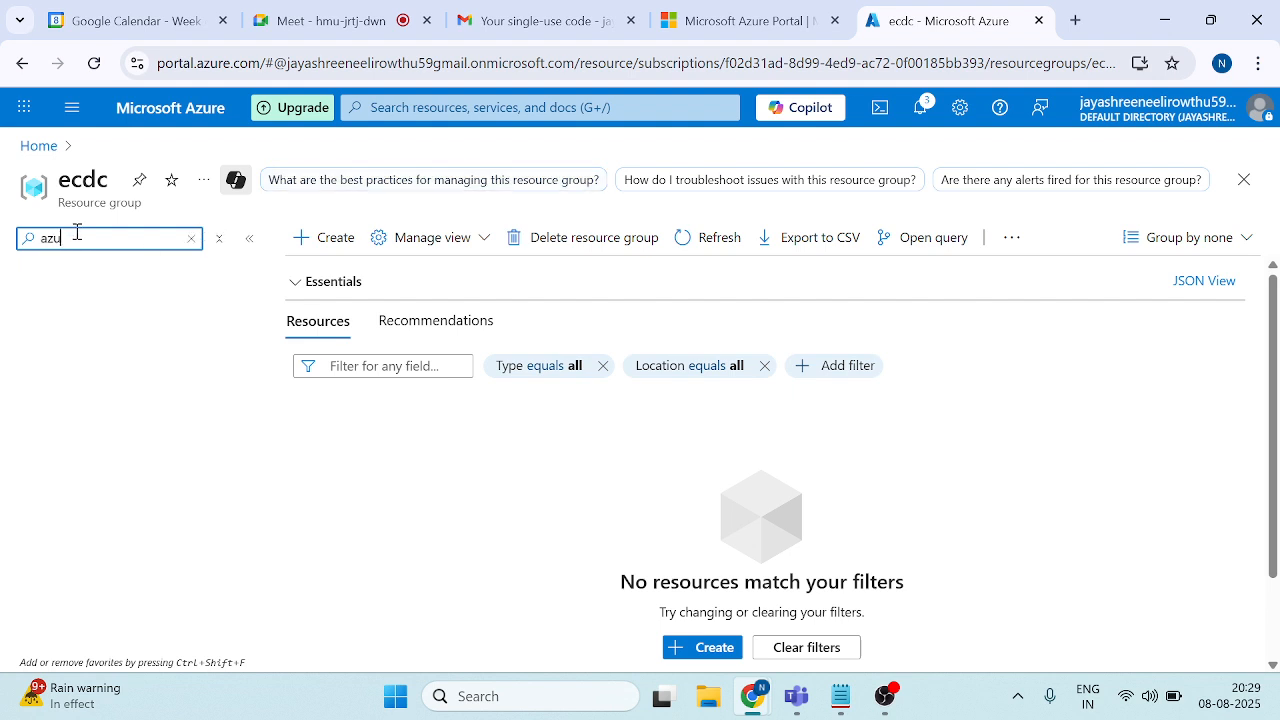
{"action": "key", "text": "BackSpace"}
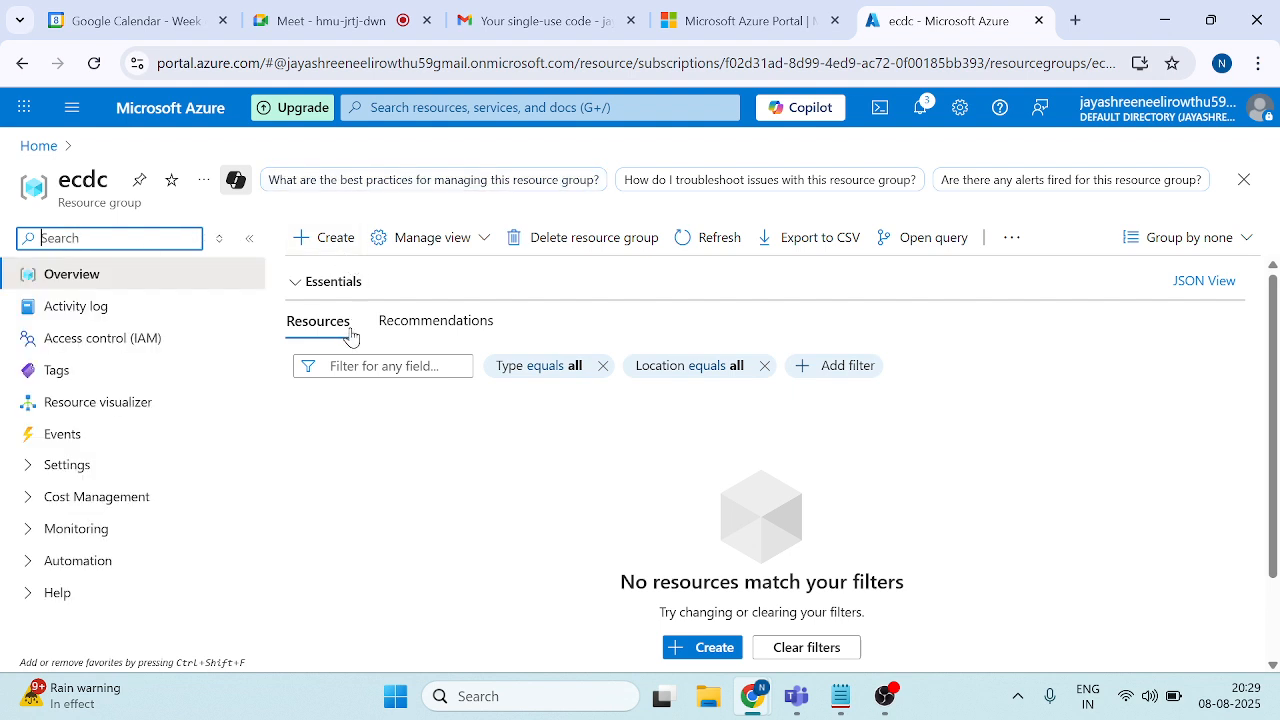
{"action": "left_click", "coordinate": [435, 110]}
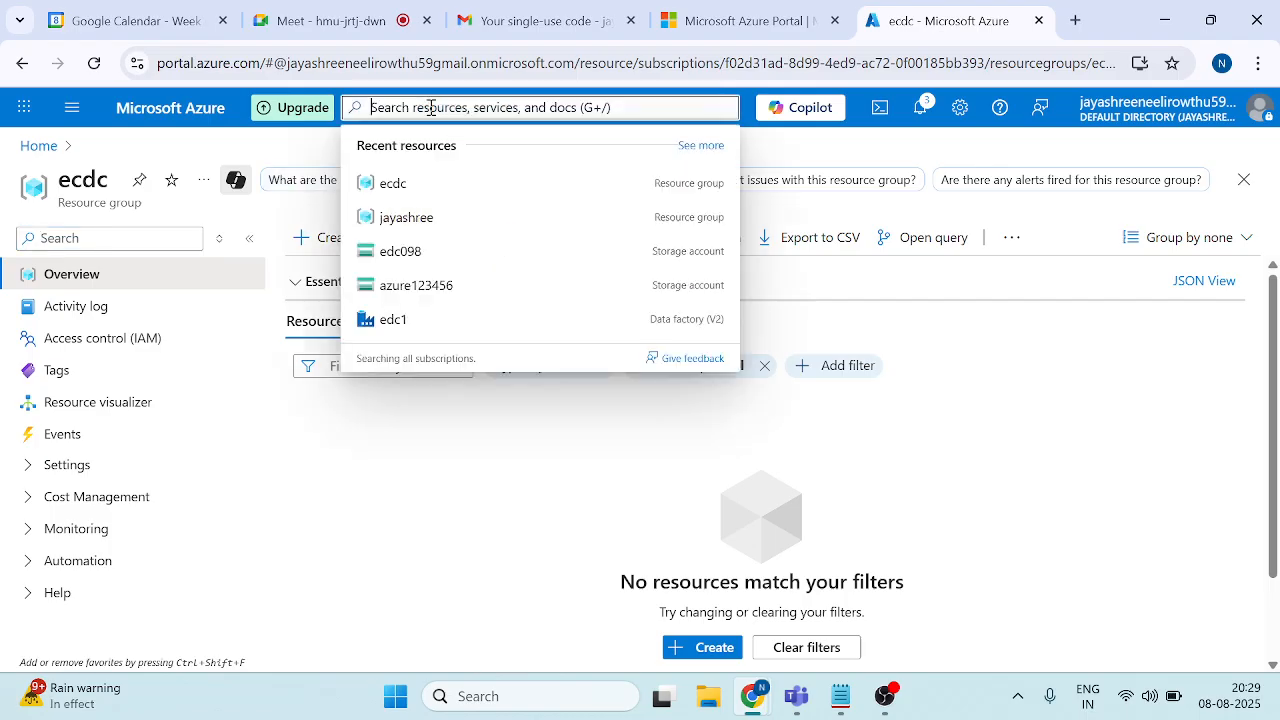
{"action": "type", "text": "azure"}
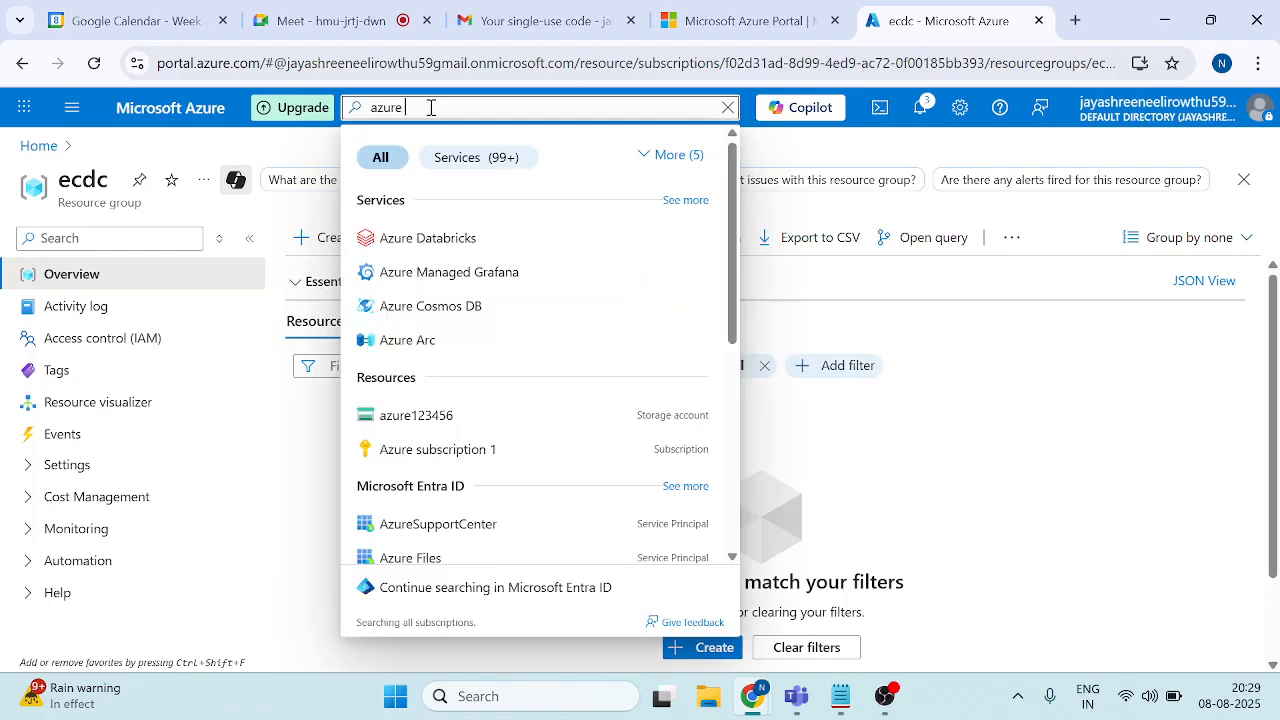
{"action": "type", "text": " data"}
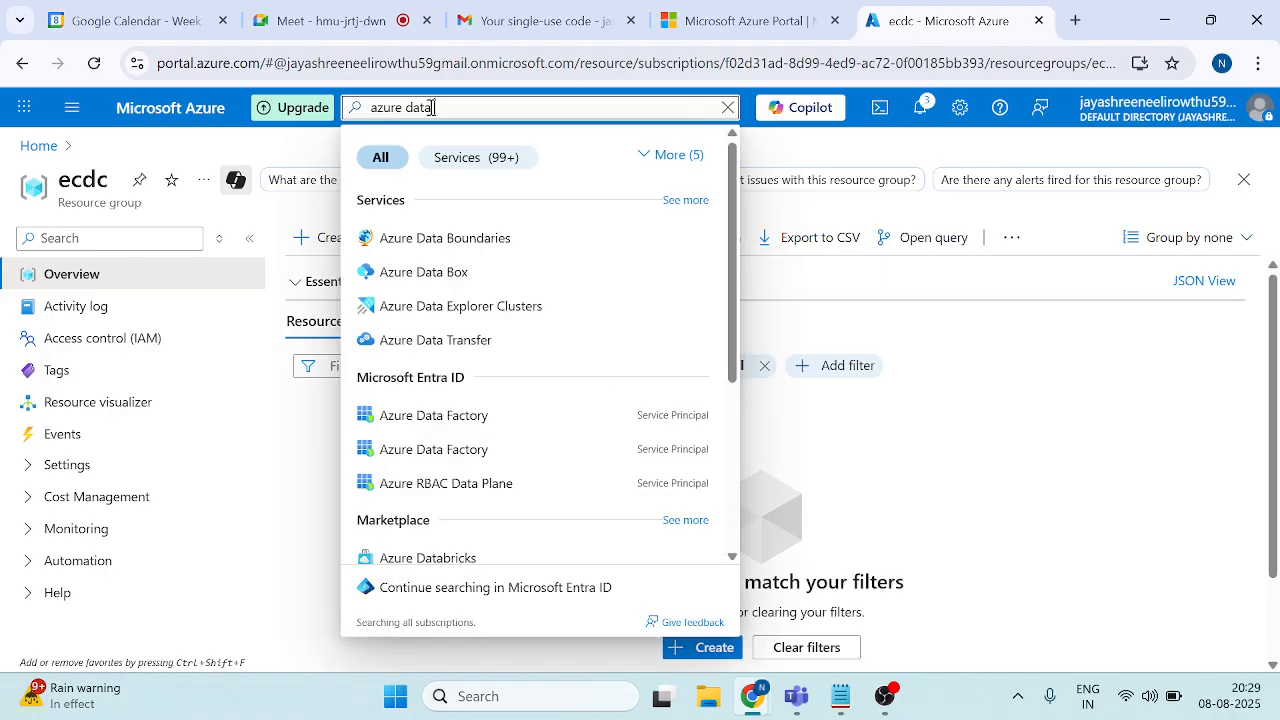
{"action": "type", "text": " fa"}
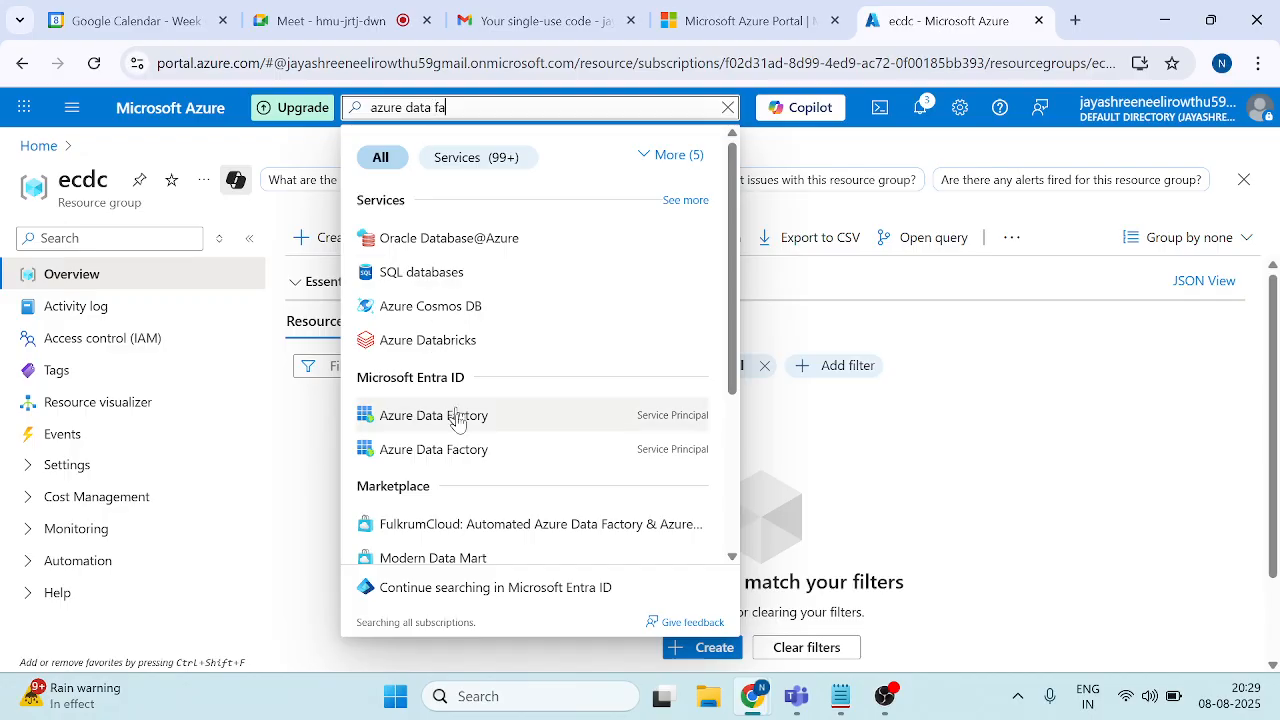
{"action": "scroll", "coordinate": [455, 425], "scroll_direction": "down", "scroll_amount": 3}
{"action": "scroll", "coordinate": [459, 433], "scroll_direction": "up", "scroll_amount": 3}
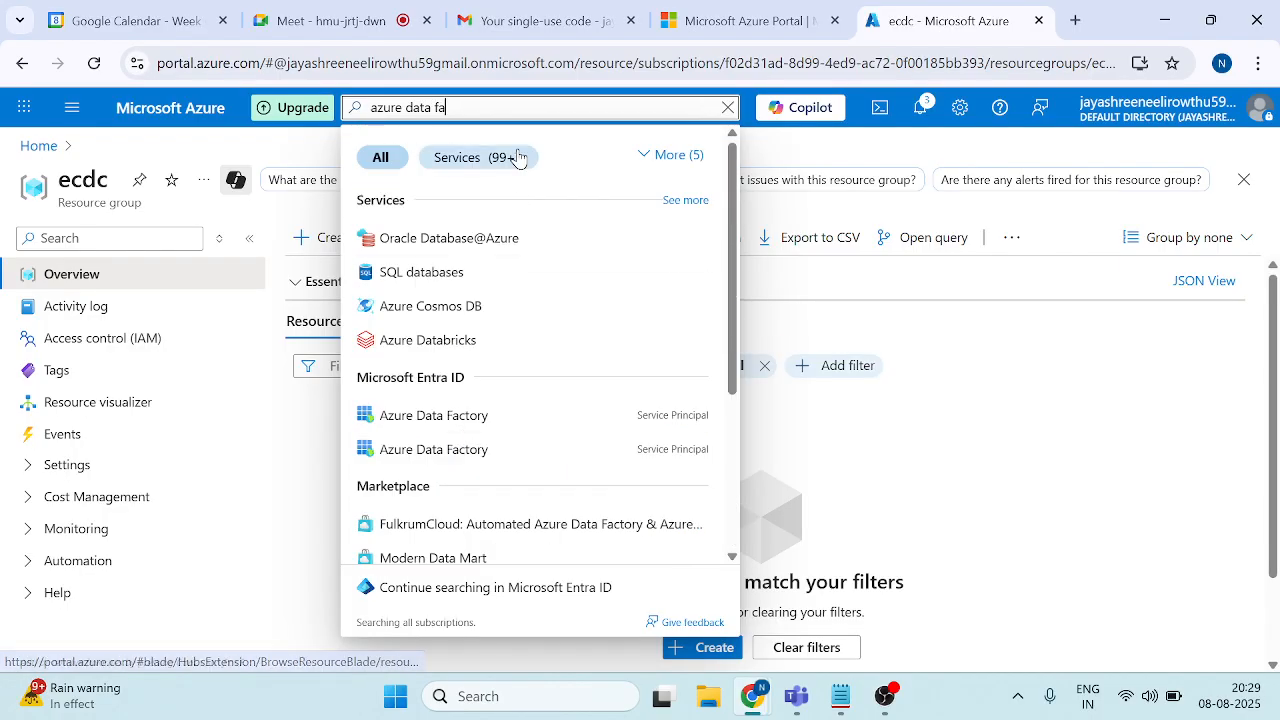
{"action": "type", "text": "ctor"}
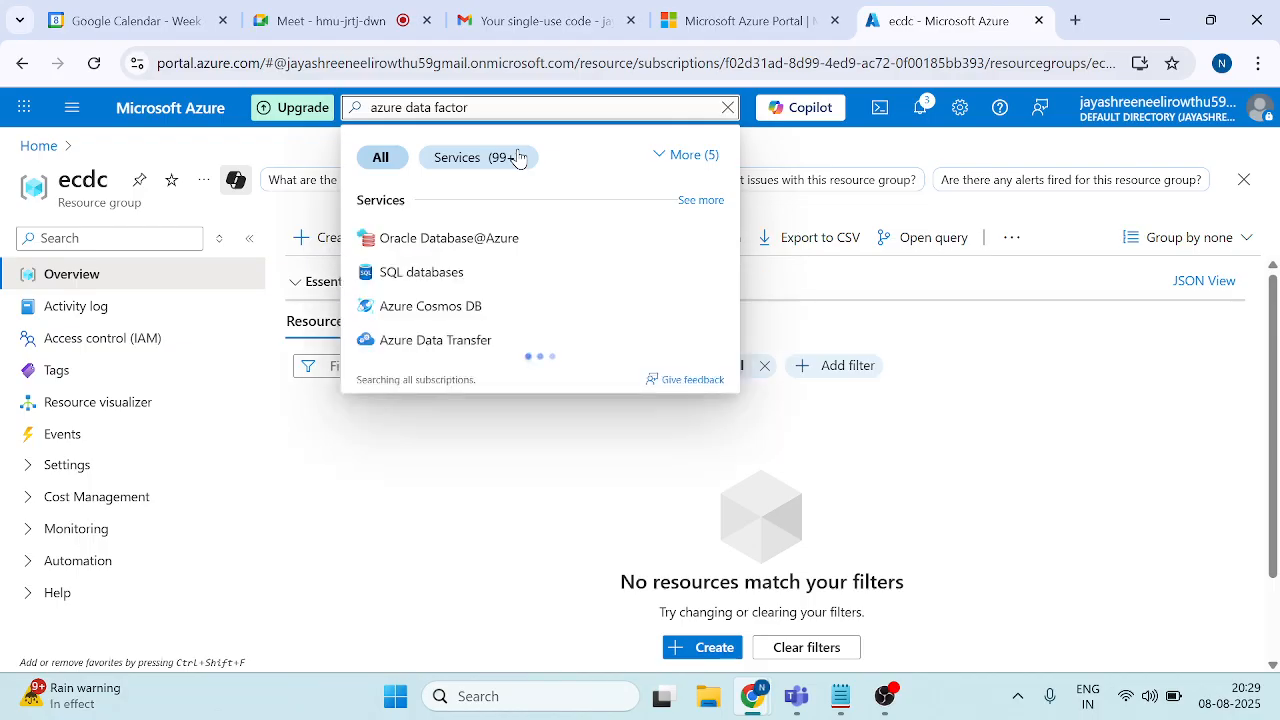
{"action": "type", "text": "y"}
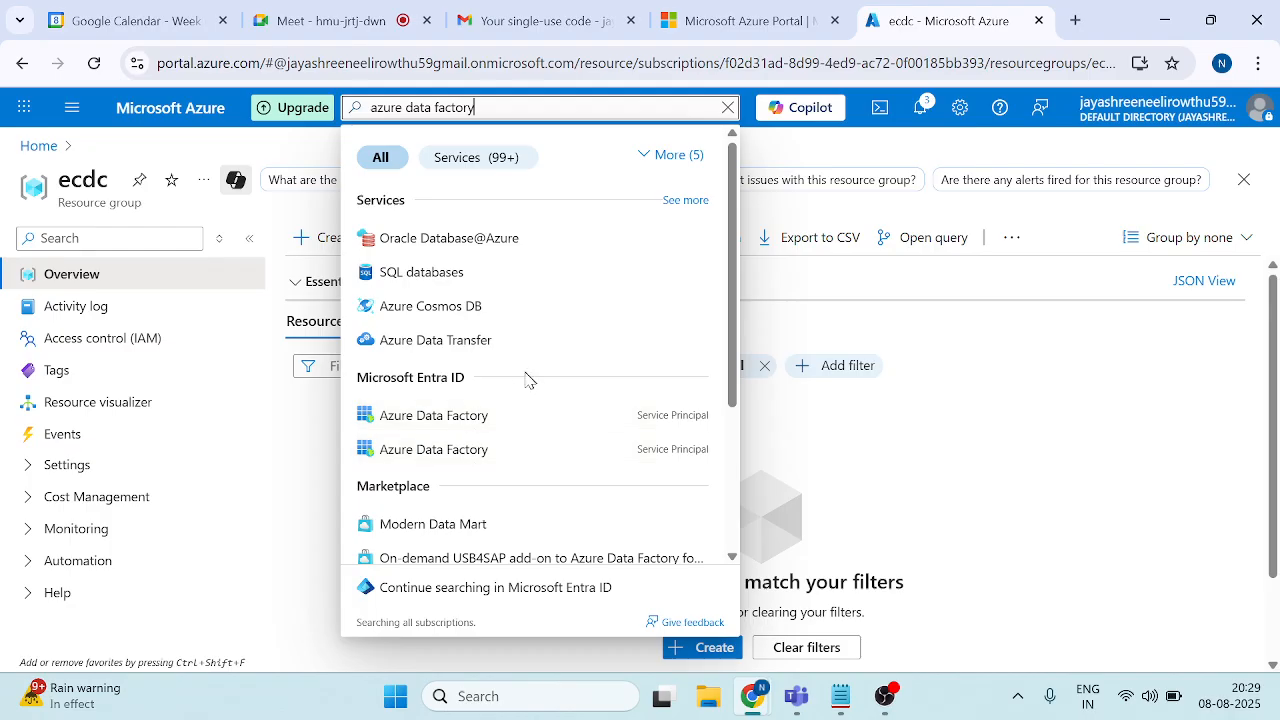
{"action": "left_click", "coordinate": [880, 421]}
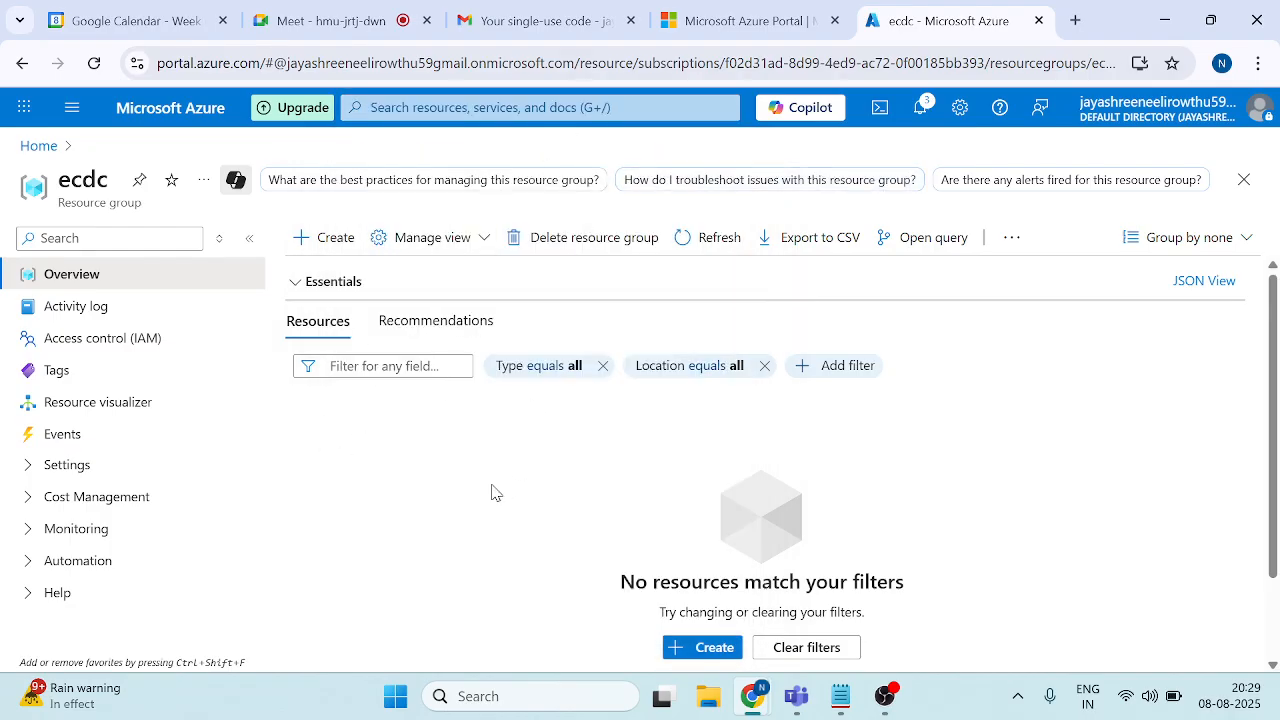
Search the Marketplace for azure data factory from the ecdc resource group and browse the offerings
{"action": "left_click", "coordinate": [328, 238]}
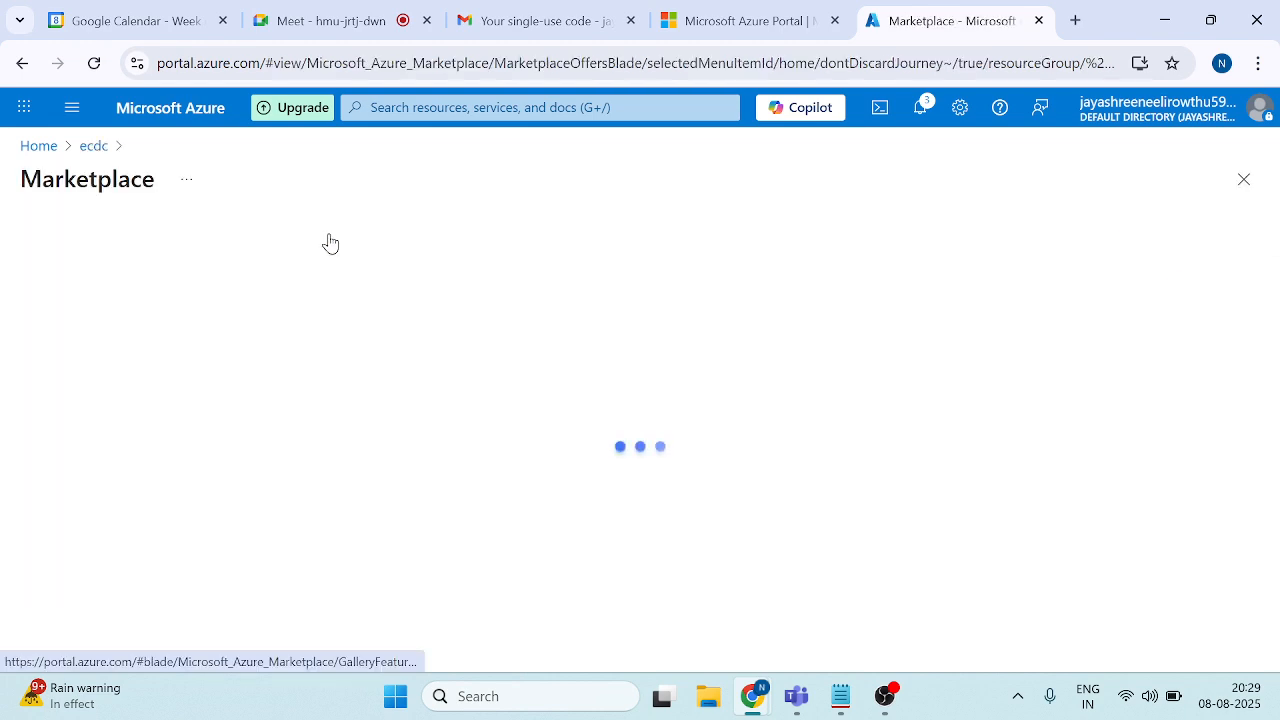
{"action": "type", "text": "a"}
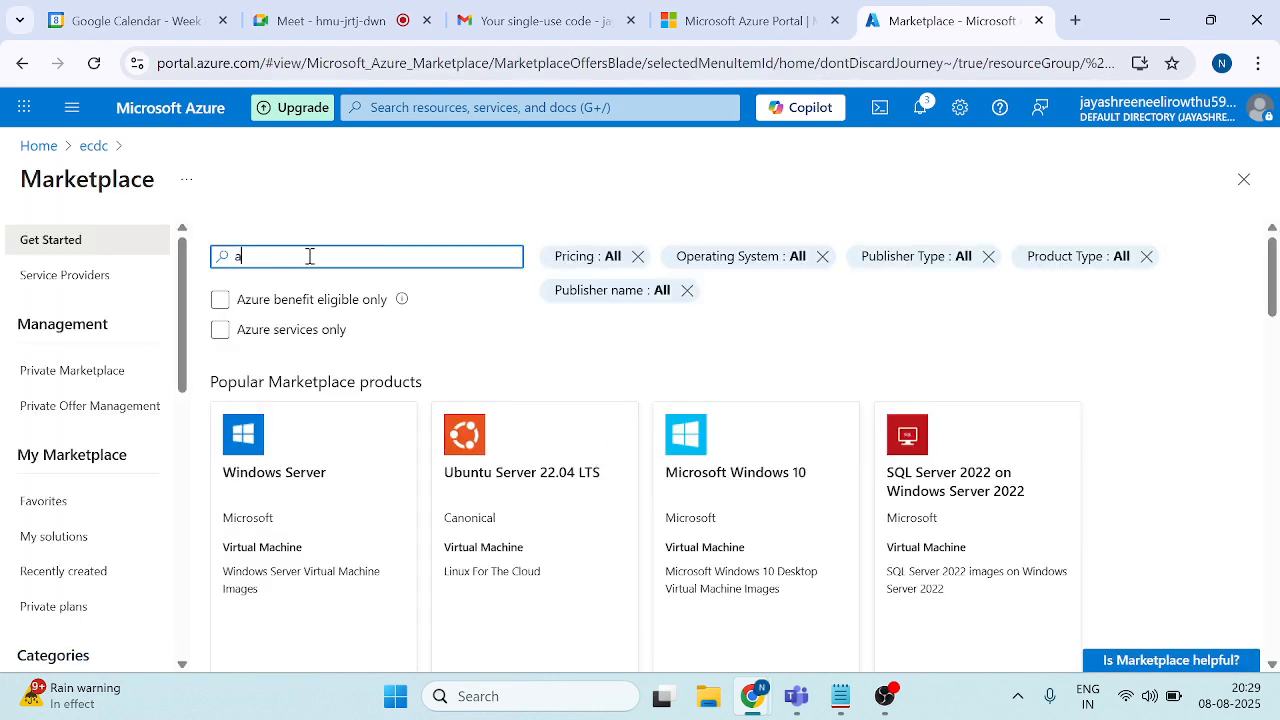
{"action": "type", "text": "zure data "}
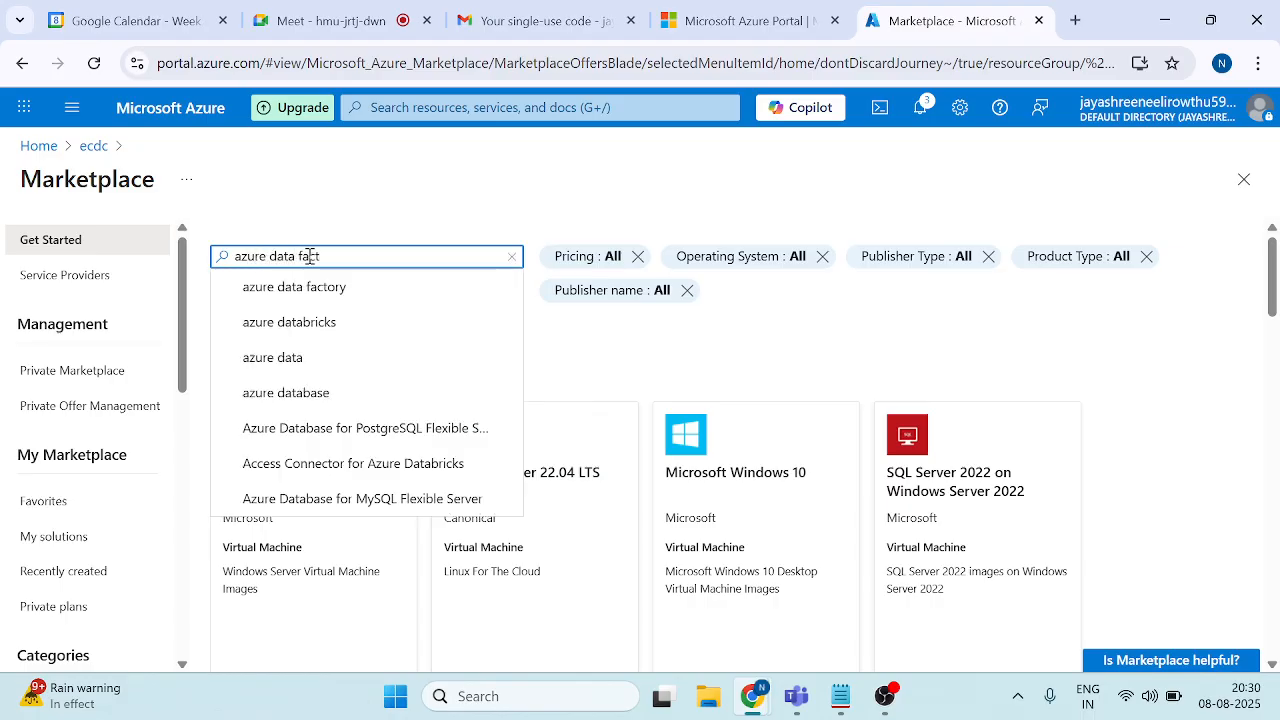
{"action": "type", "text": "fact"}
{"action": "left_click", "coordinate": [324, 288]}
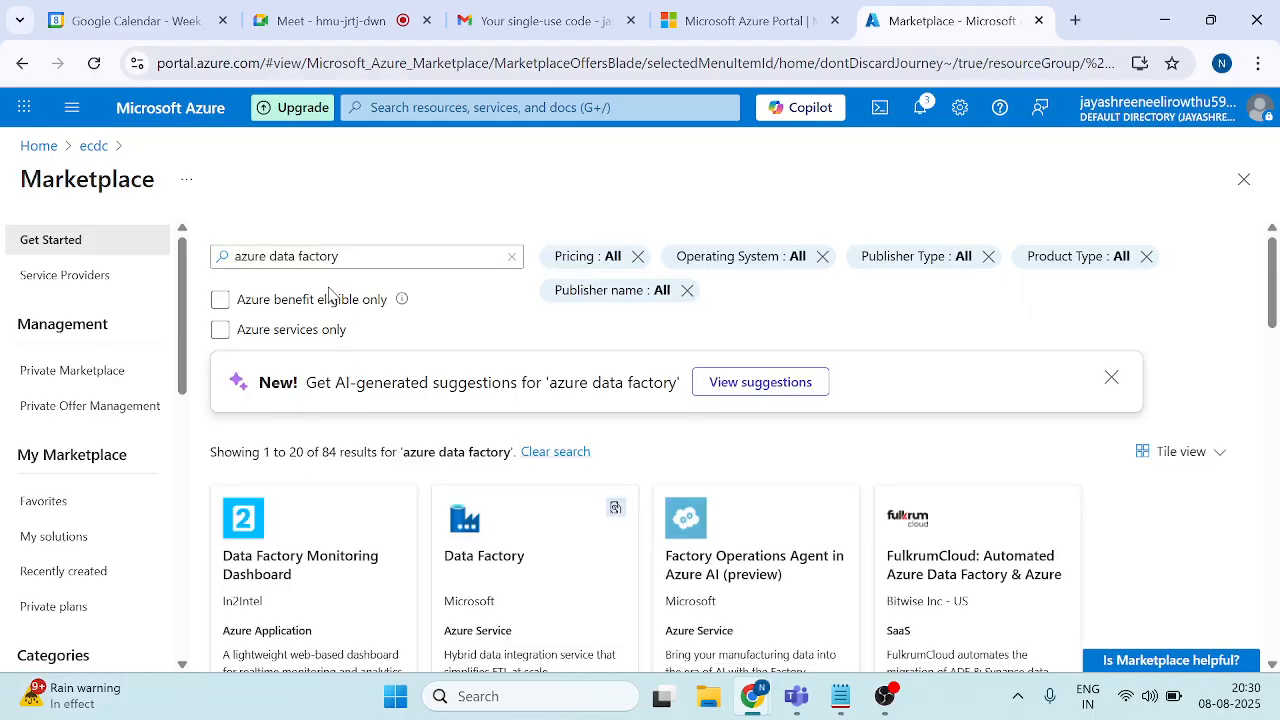
{"action": "scroll", "coordinate": [560, 580], "scroll_direction": "down", "scroll_amount": 2}
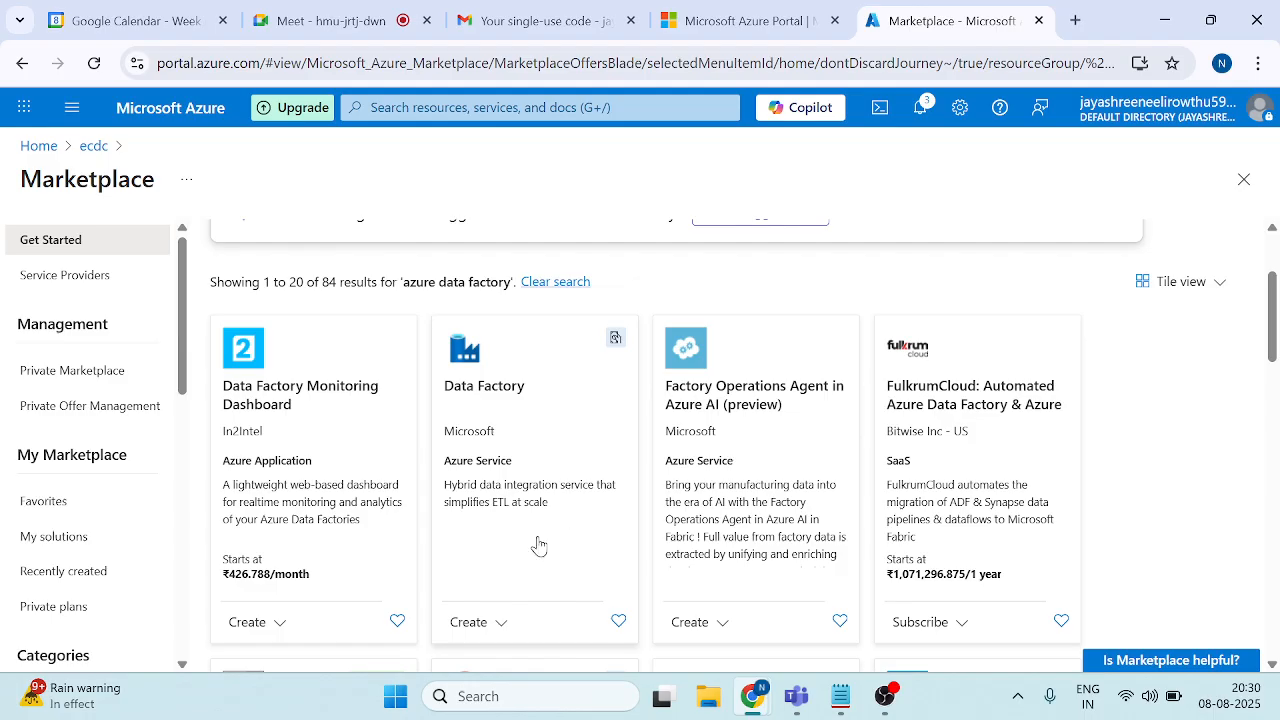
{"action": "scroll", "coordinate": [536, 544], "scroll_direction": "down", "scroll_amount": 1}
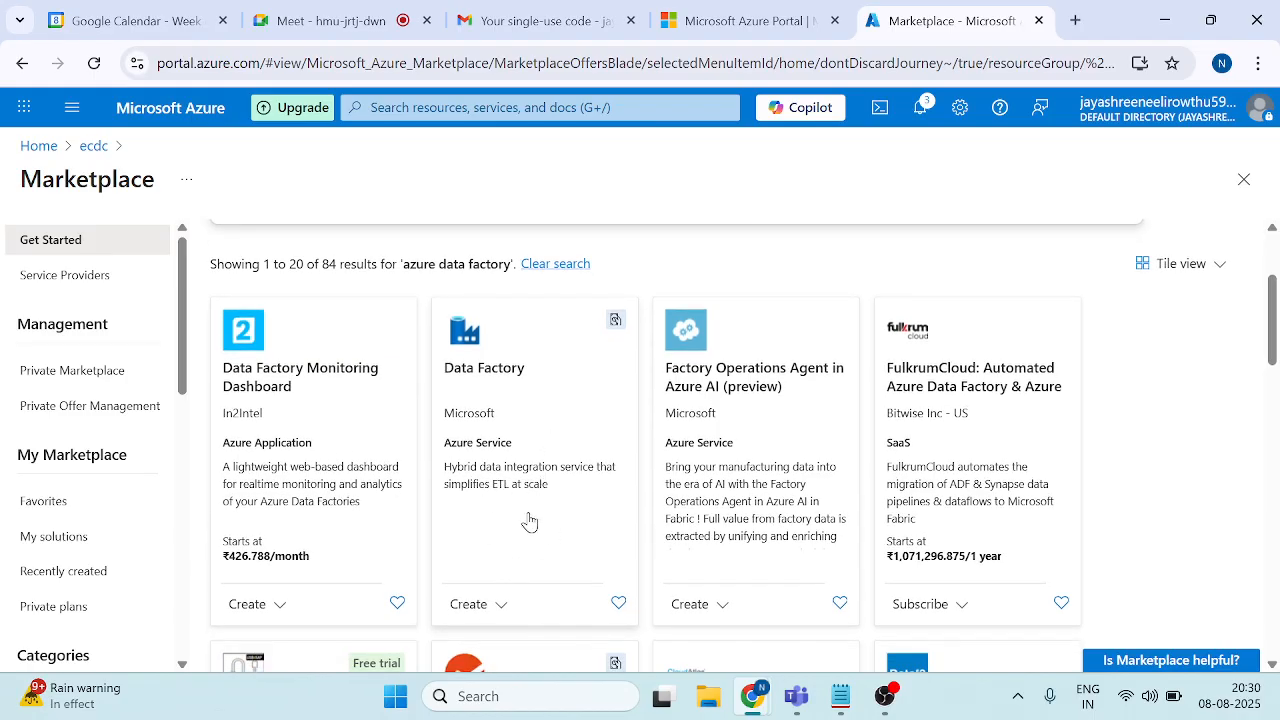
{"action": "scroll", "coordinate": [539, 525], "scroll_direction": "down", "scroll_amount": 1}
{"action": "scroll", "coordinate": [539, 525], "scroll_direction": "down", "scroll_amount": 3}
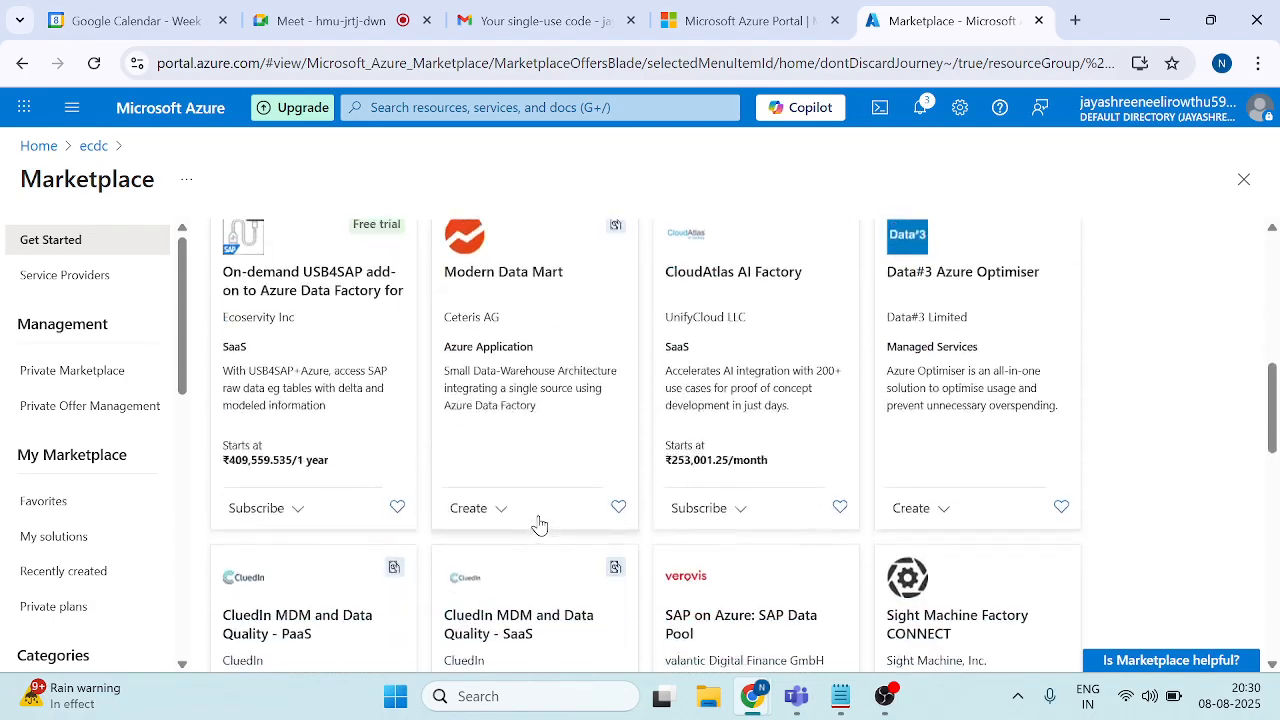
{"action": "scroll", "coordinate": [537, 523], "scroll_direction": "up", "scroll_amount": 6}
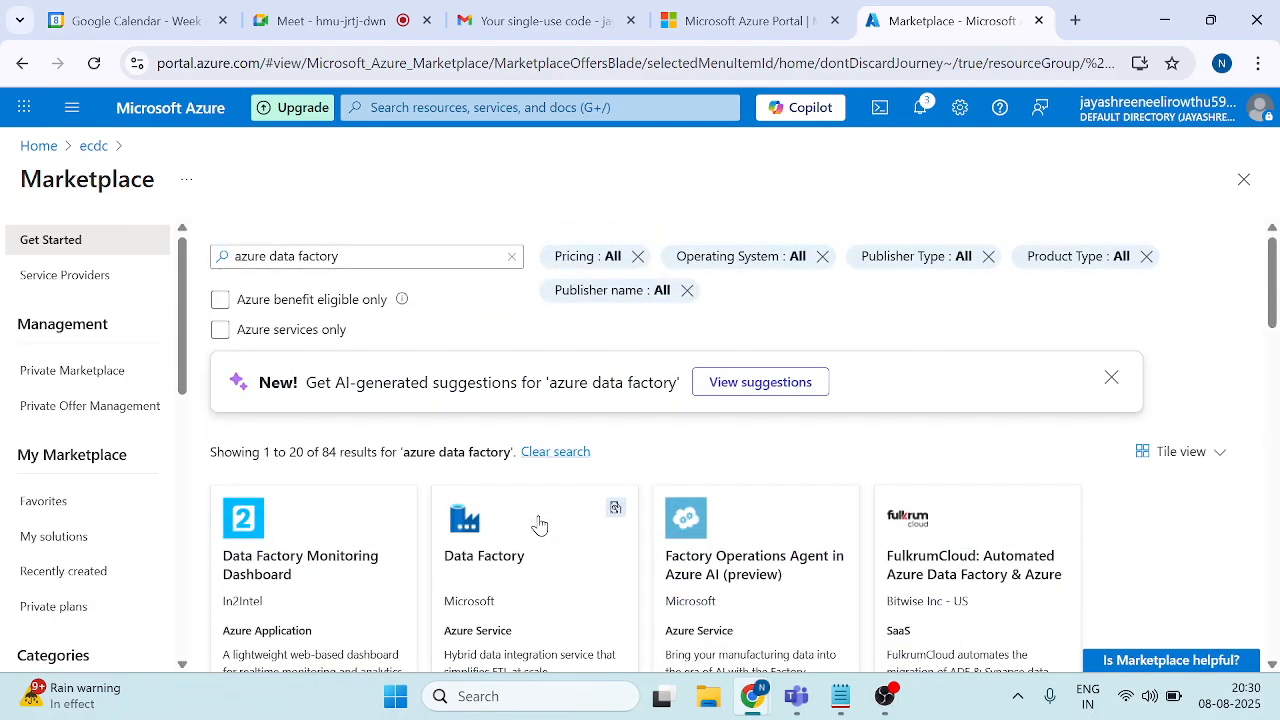
Look up azure data factory through resource creation on the portal home page, browse the offerings and return home
{"action": "left_click", "coordinate": [36, 148]}
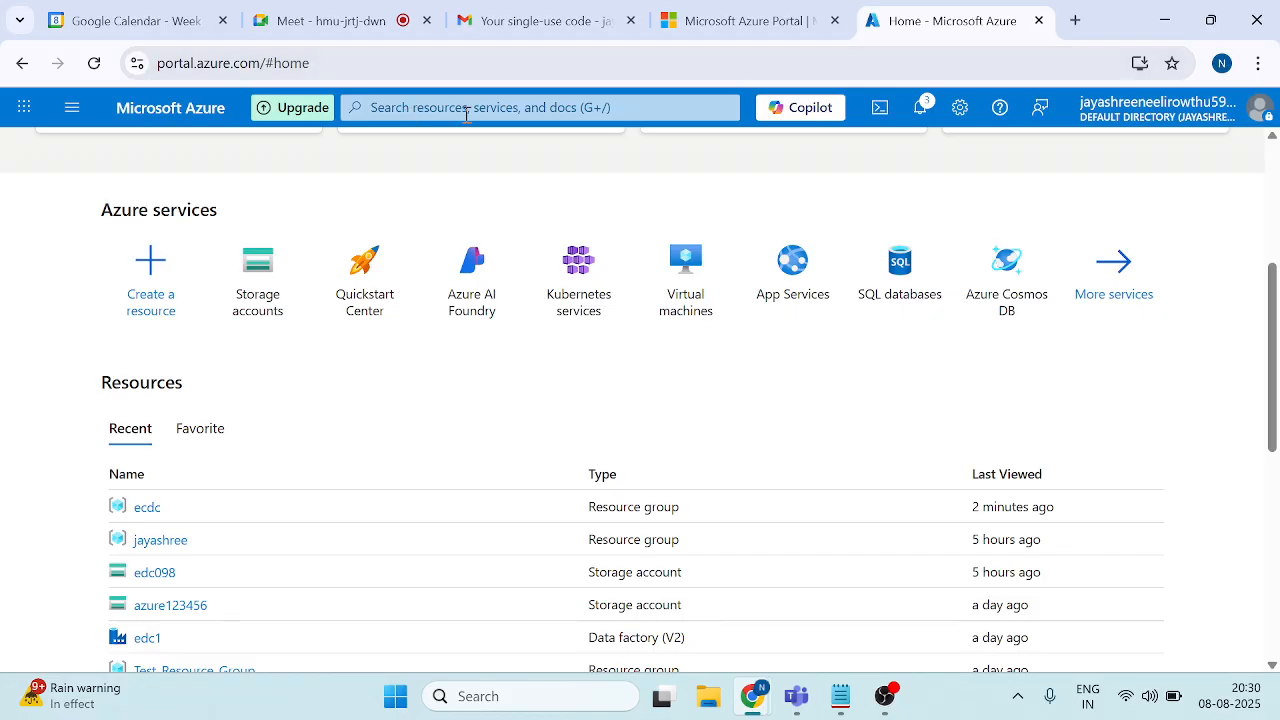
{"action": "left_click", "coordinate": [150, 272]}
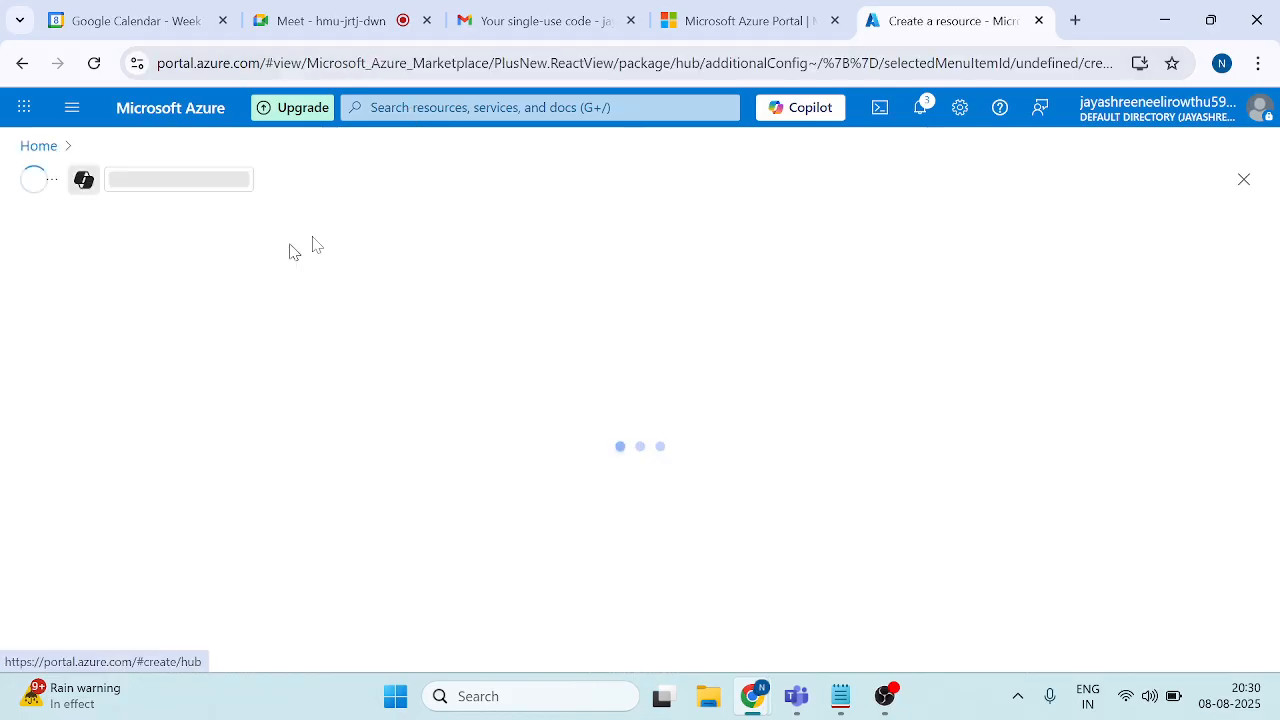
{"action": "left_click", "coordinate": [318, 246]}
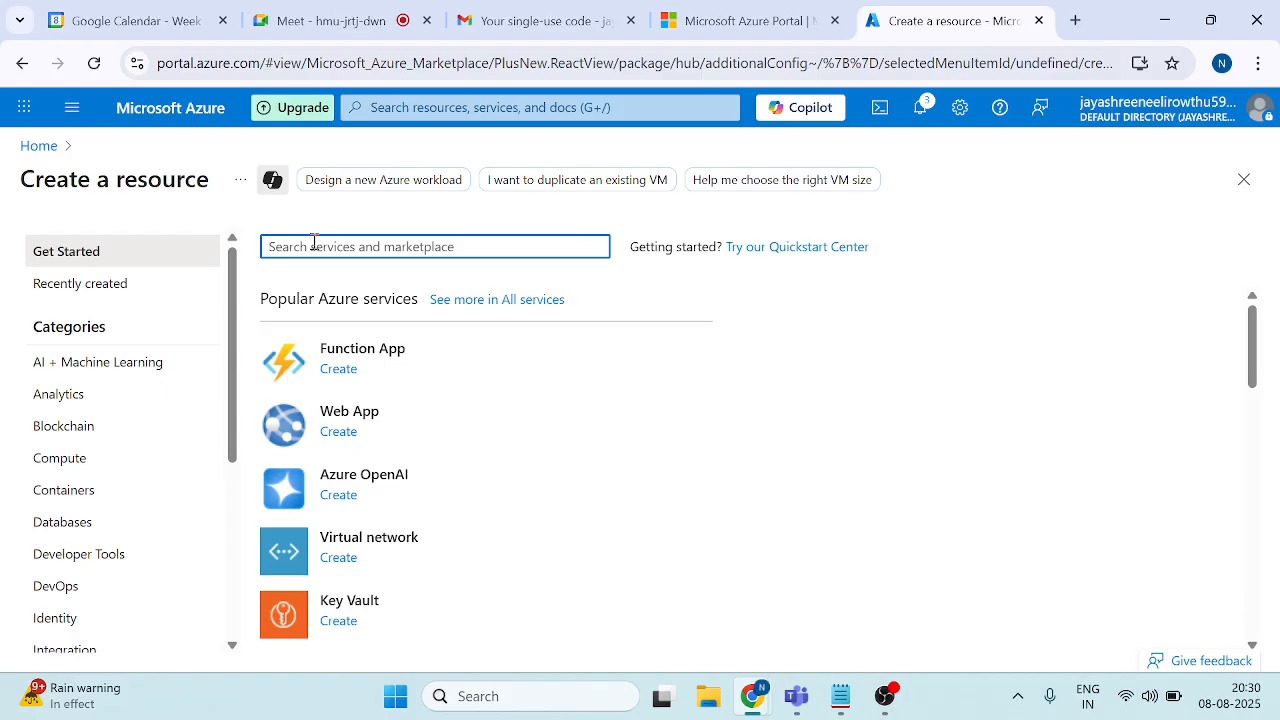
{"action": "type", "text": "azure"}
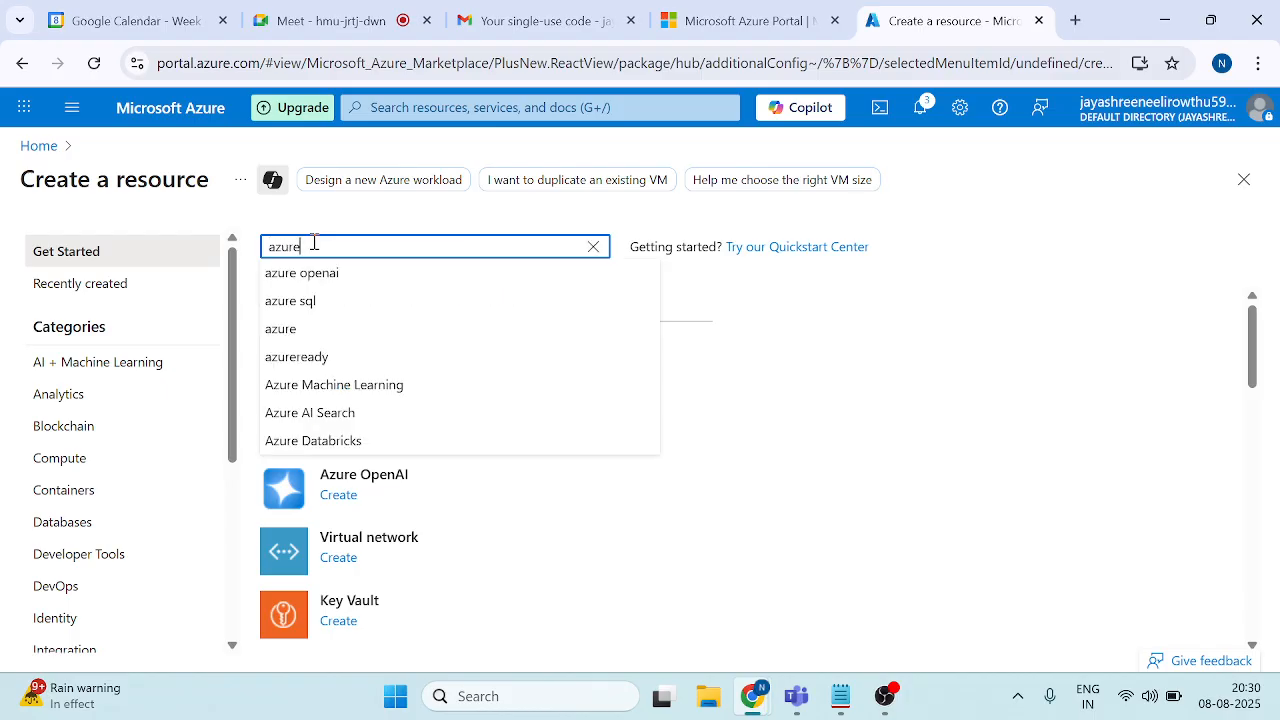
{"action": "type", "text": " data facto"}
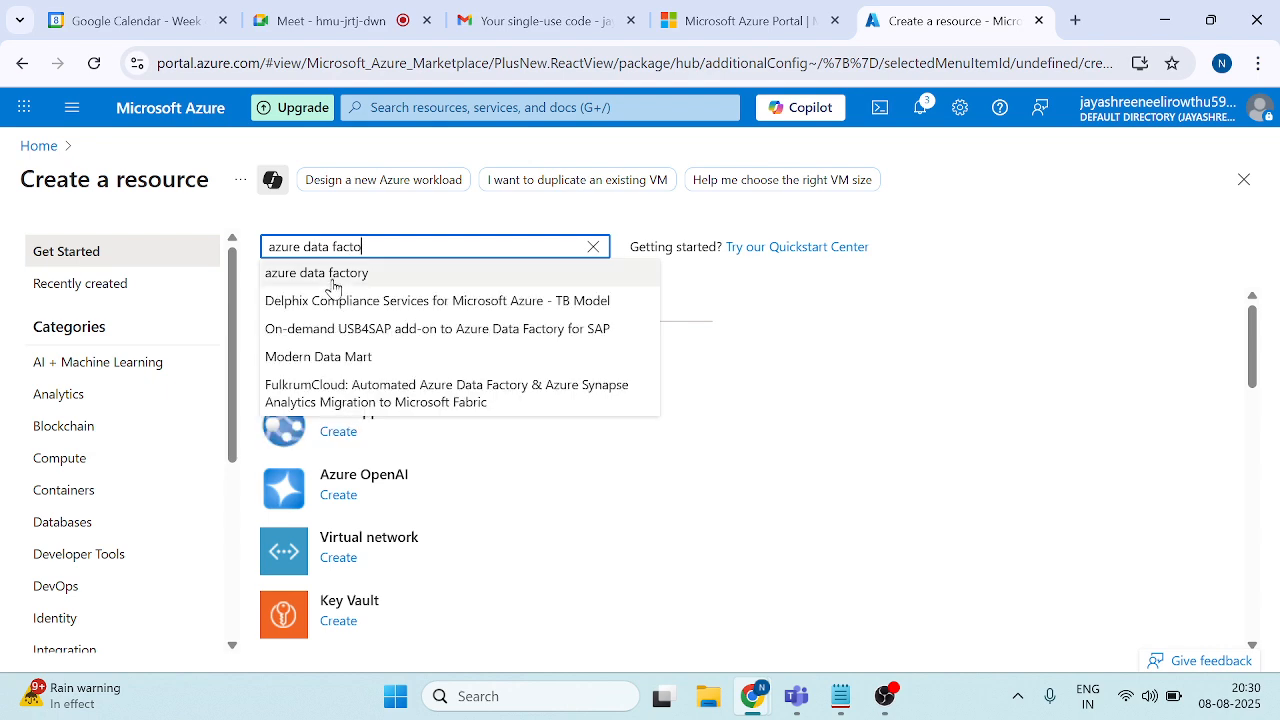
{"action": "left_click", "coordinate": [333, 280]}
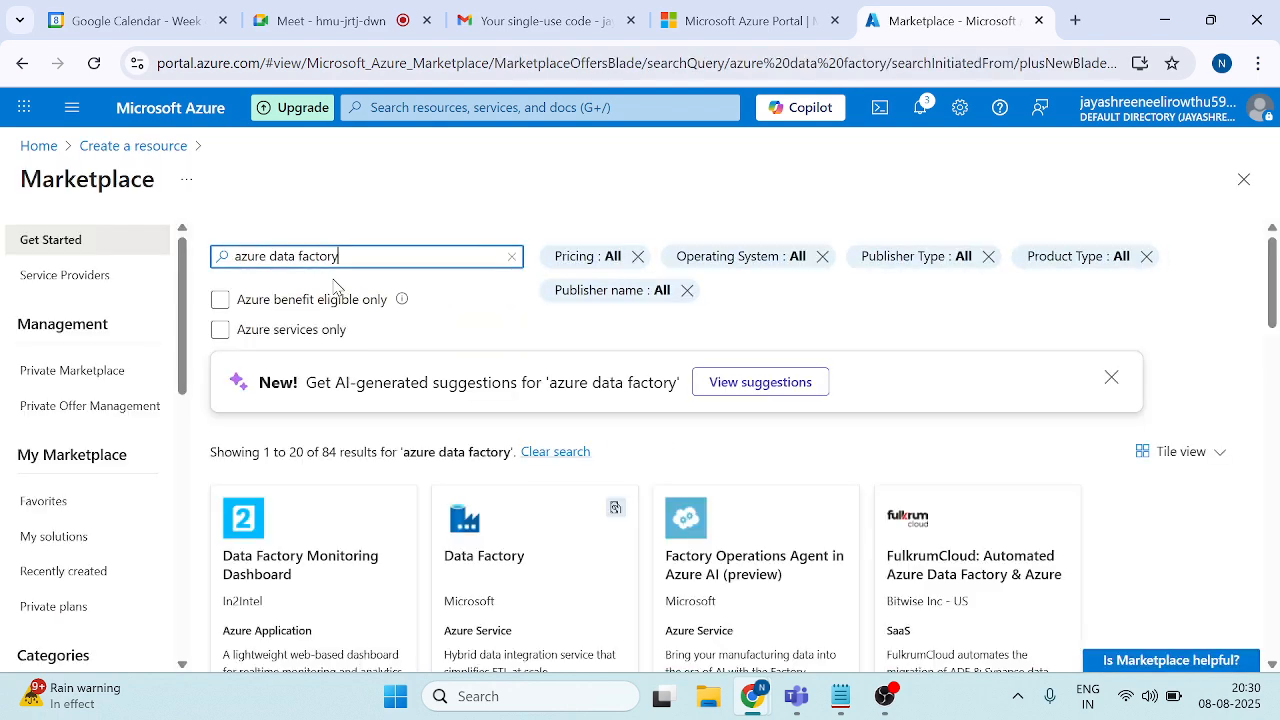
{"action": "scroll", "coordinate": [540, 563], "scroll_direction": "down", "scroll_amount": 2}
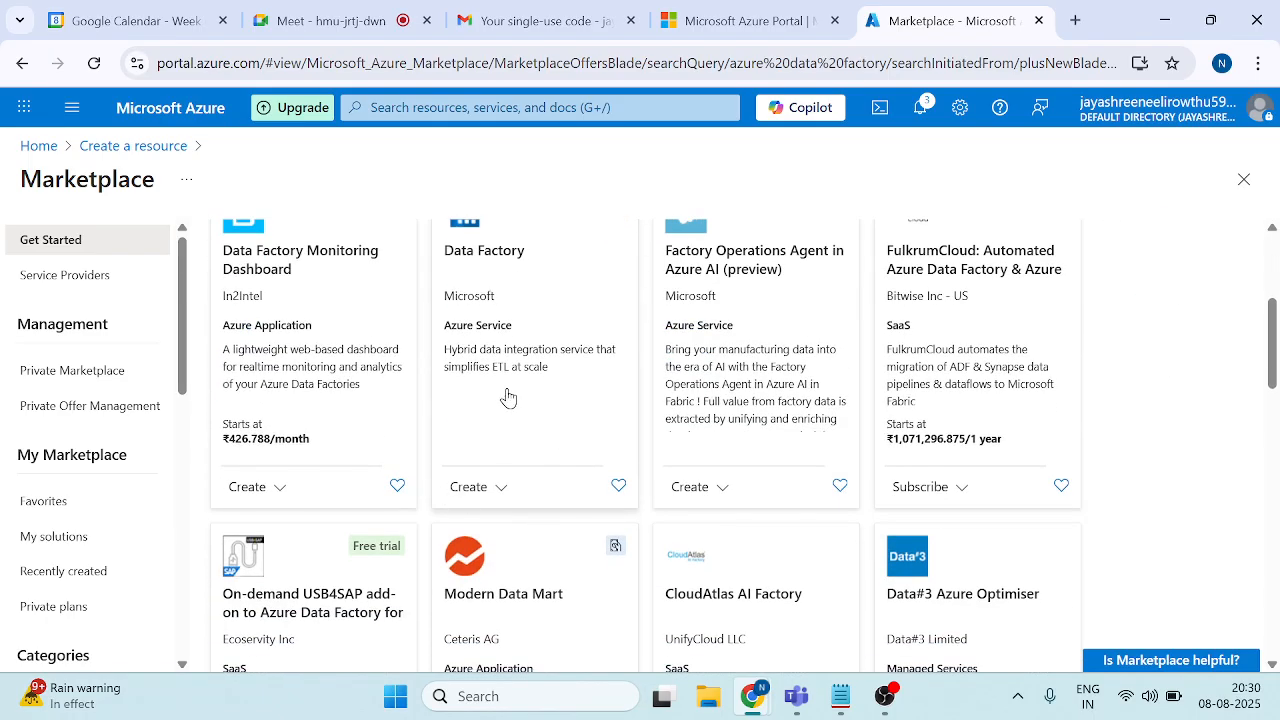
{"action": "scroll", "coordinate": [508, 397], "scroll_direction": "up", "scroll_amount": 3}
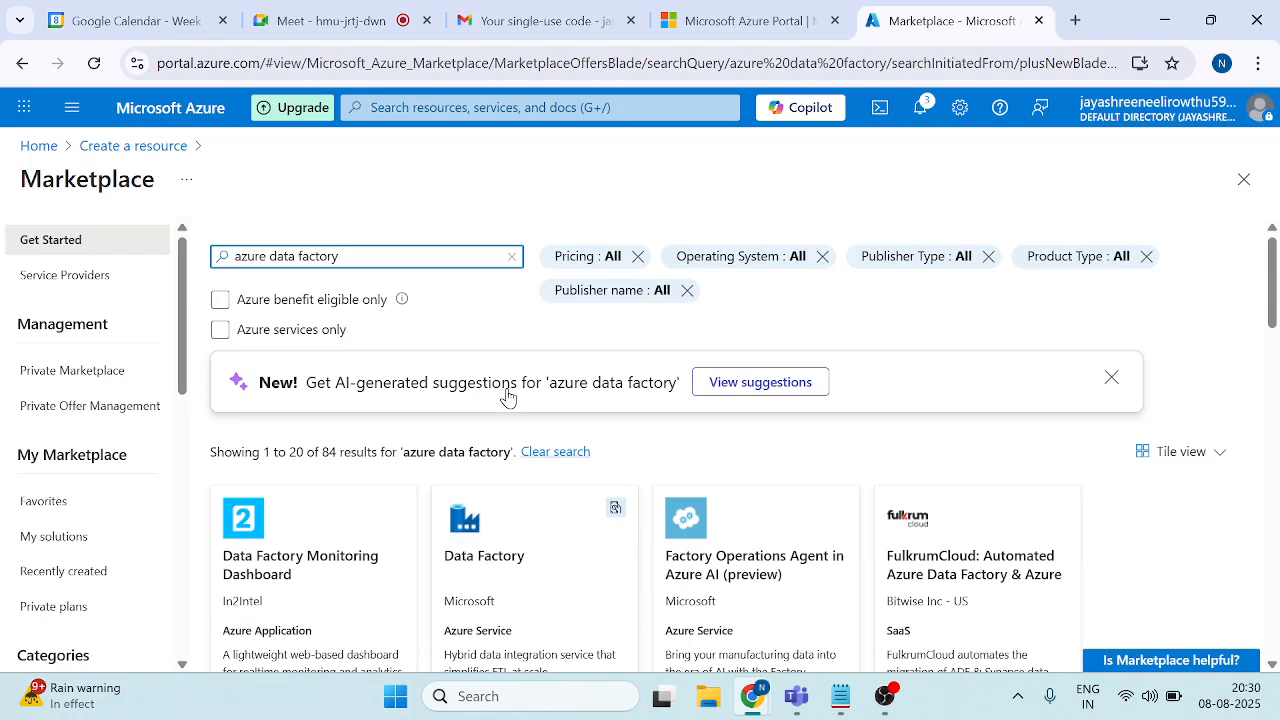
{"action": "left_click", "coordinate": [39, 147]}
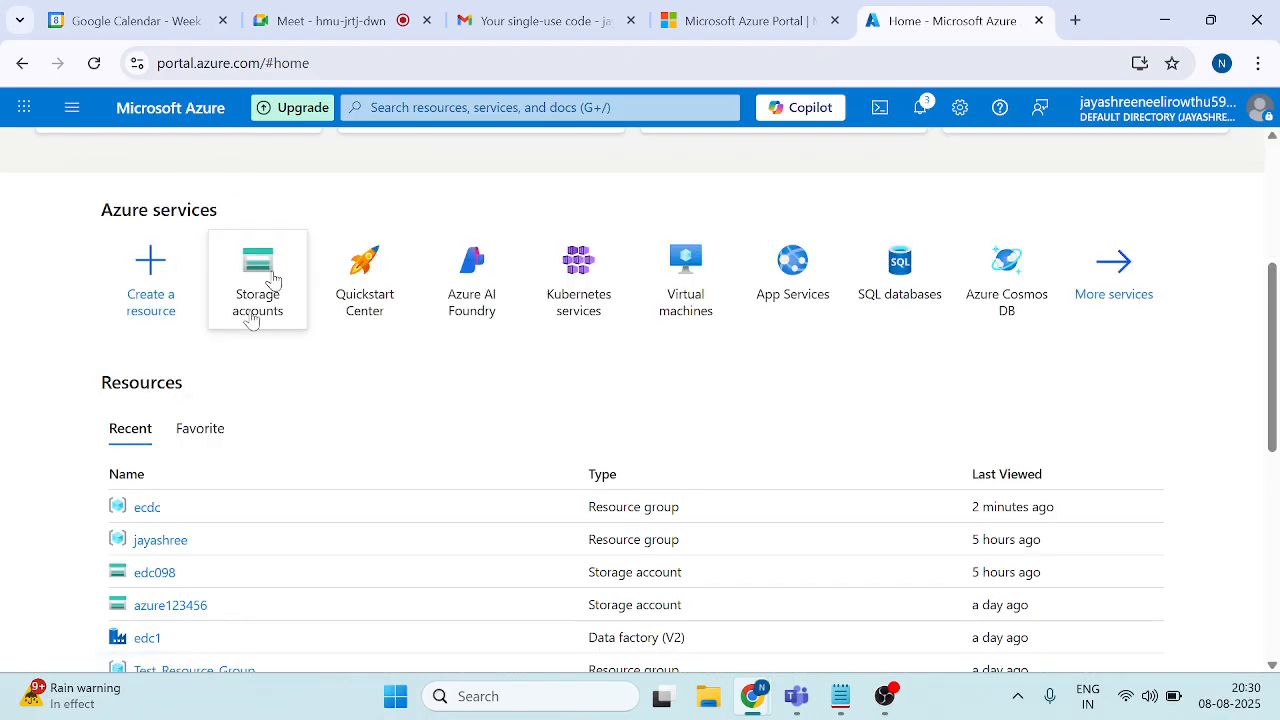
Reopen the ecdc resource group and search the Marketplace for azure data factory to add to it
{"action": "left_click", "coordinate": [146, 508]}
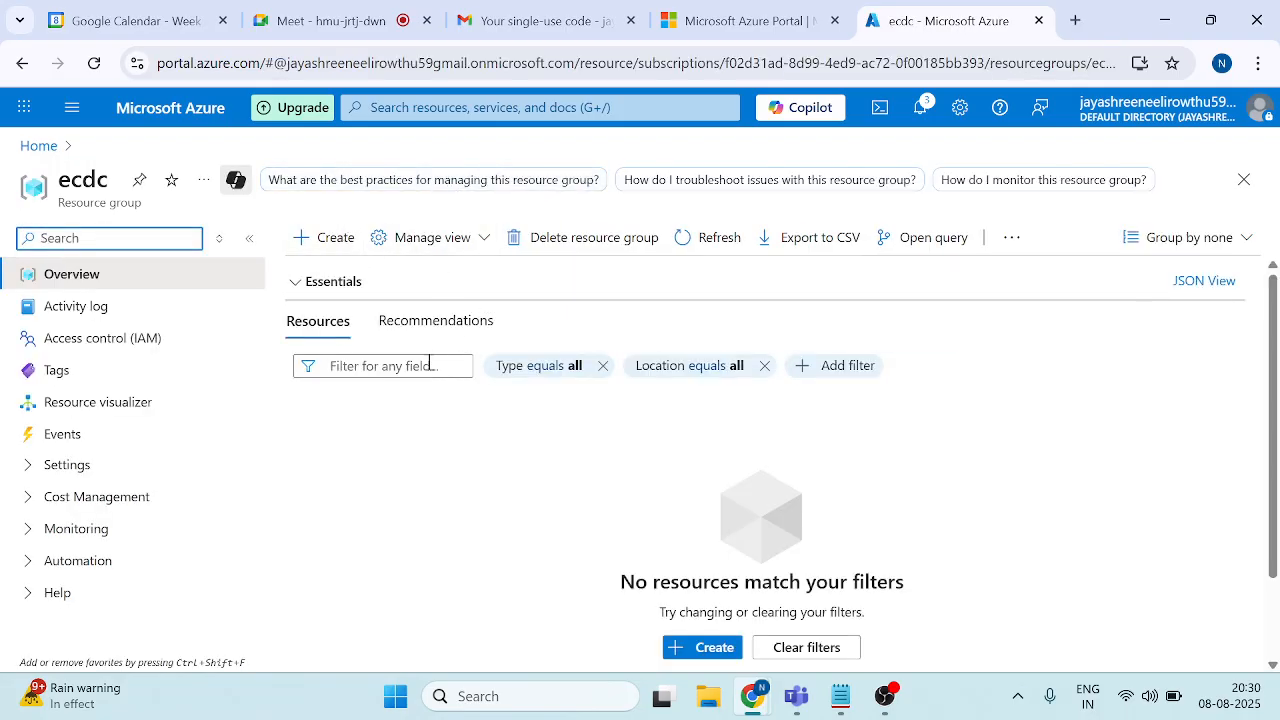
{"action": "scroll", "coordinate": [483, 443], "scroll_direction": "down", "scroll_amount": 2}
{"action": "scroll", "coordinate": [483, 443], "scroll_direction": "up", "scroll_amount": 2}
{"action": "left_click", "coordinate": [328, 238]}
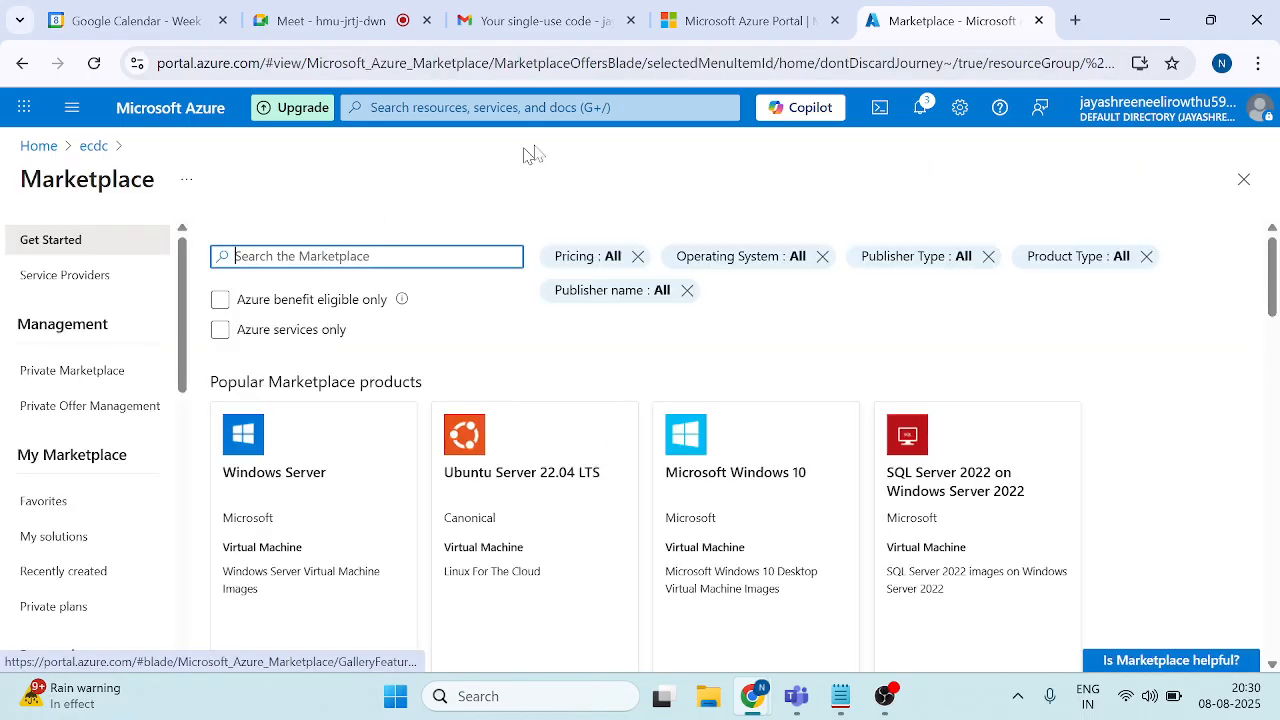
{"action": "type", "text": "azu"}
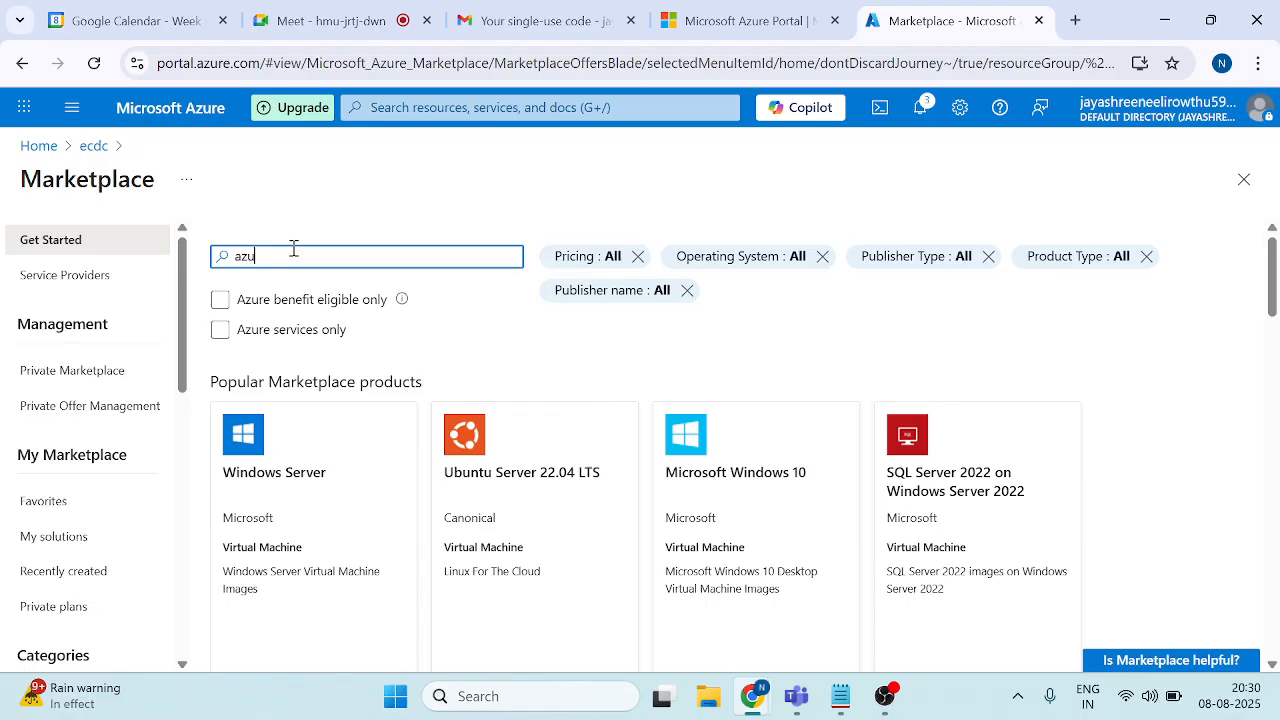
{"action": "type", "text": "re data fac"}
{"action": "left_click", "coordinate": [317, 288]}
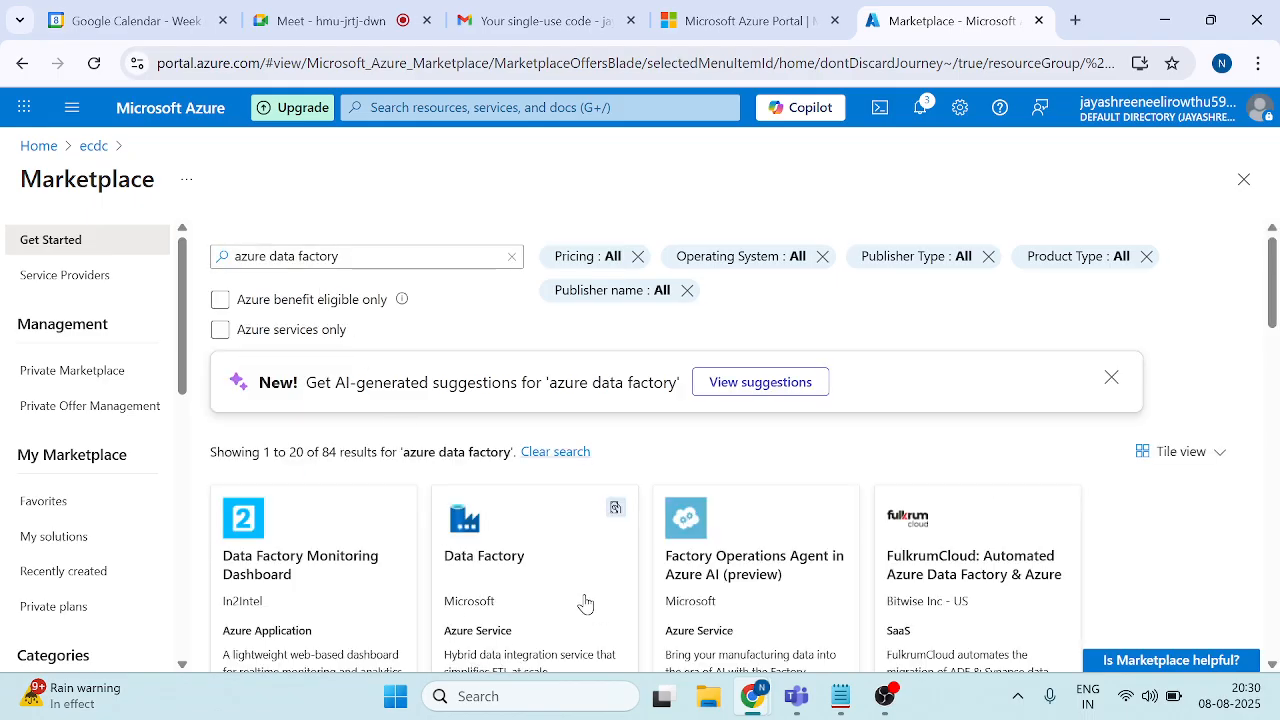
Start creating Microsoft's Data Factory service in the ecdc resource group and name the instance ecdc1
{"action": "left_click", "coordinate": [585, 603]}
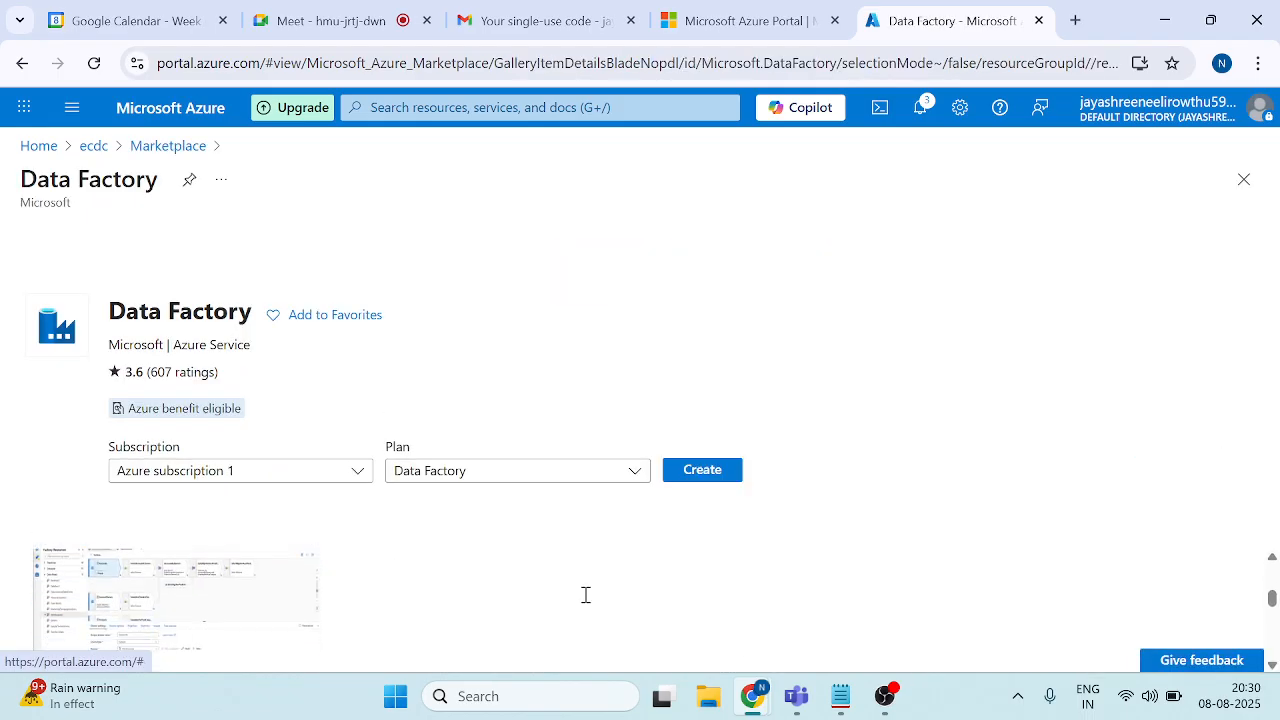
{"action": "left_click", "coordinate": [713, 470]}
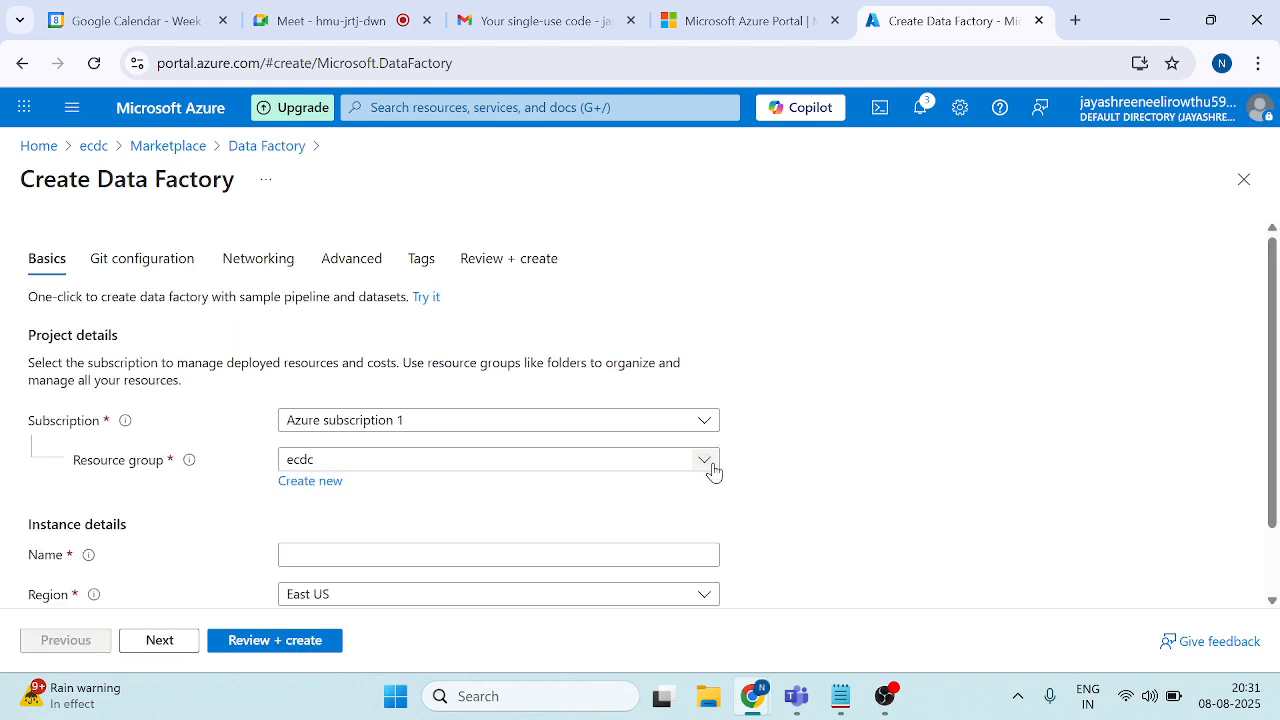
{"action": "scroll", "coordinate": [713, 470], "scroll_direction": "down", "scroll_amount": 1}
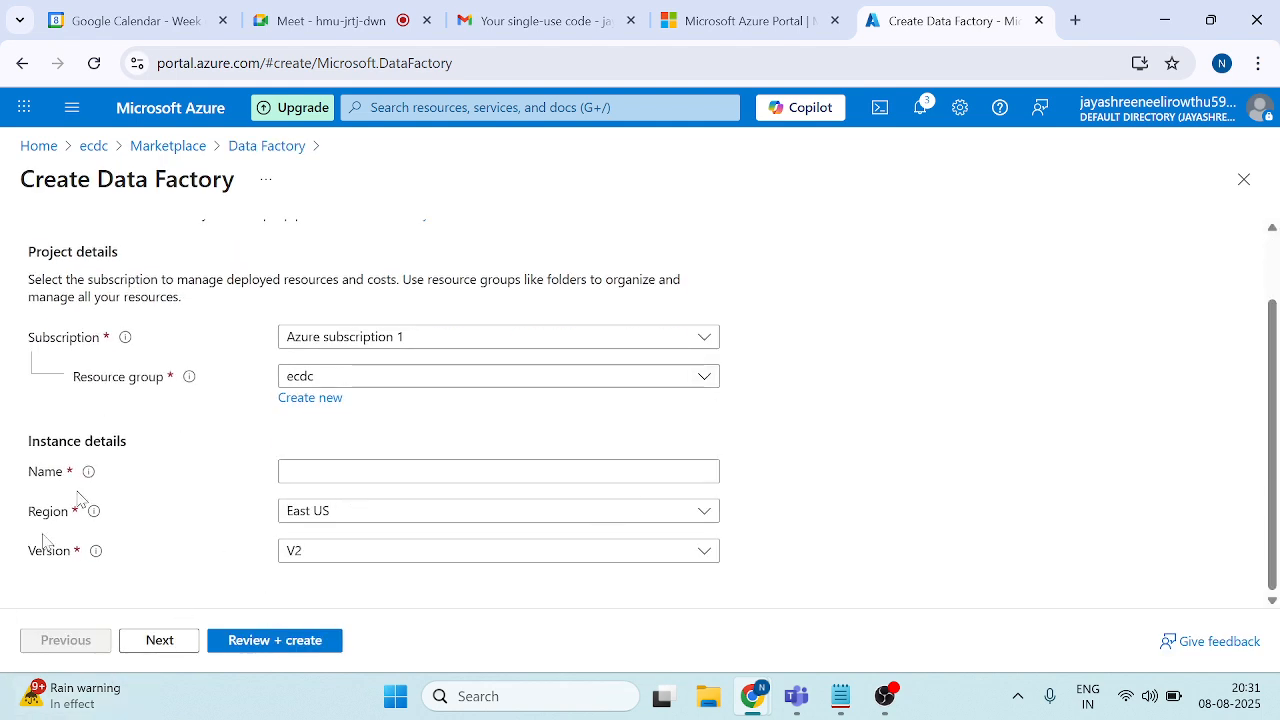
{"action": "left_click", "coordinate": [308, 469]}
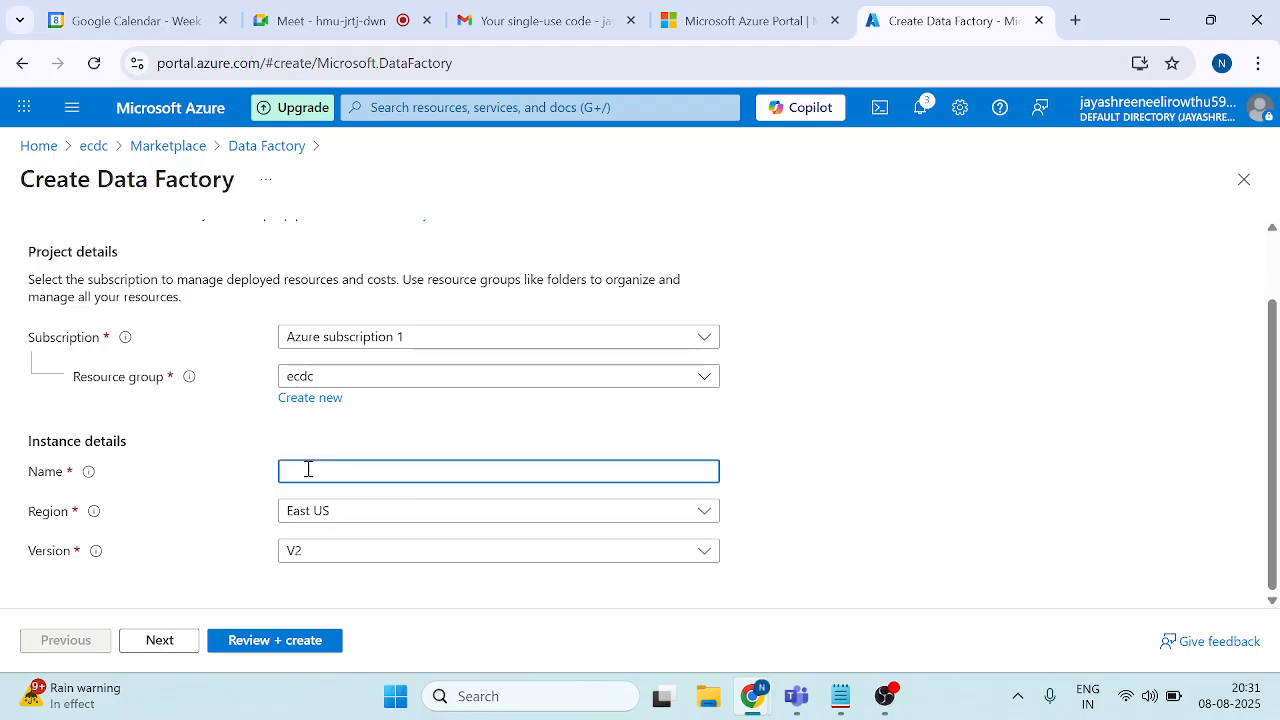
{"action": "type", "text": "ecdc1"}
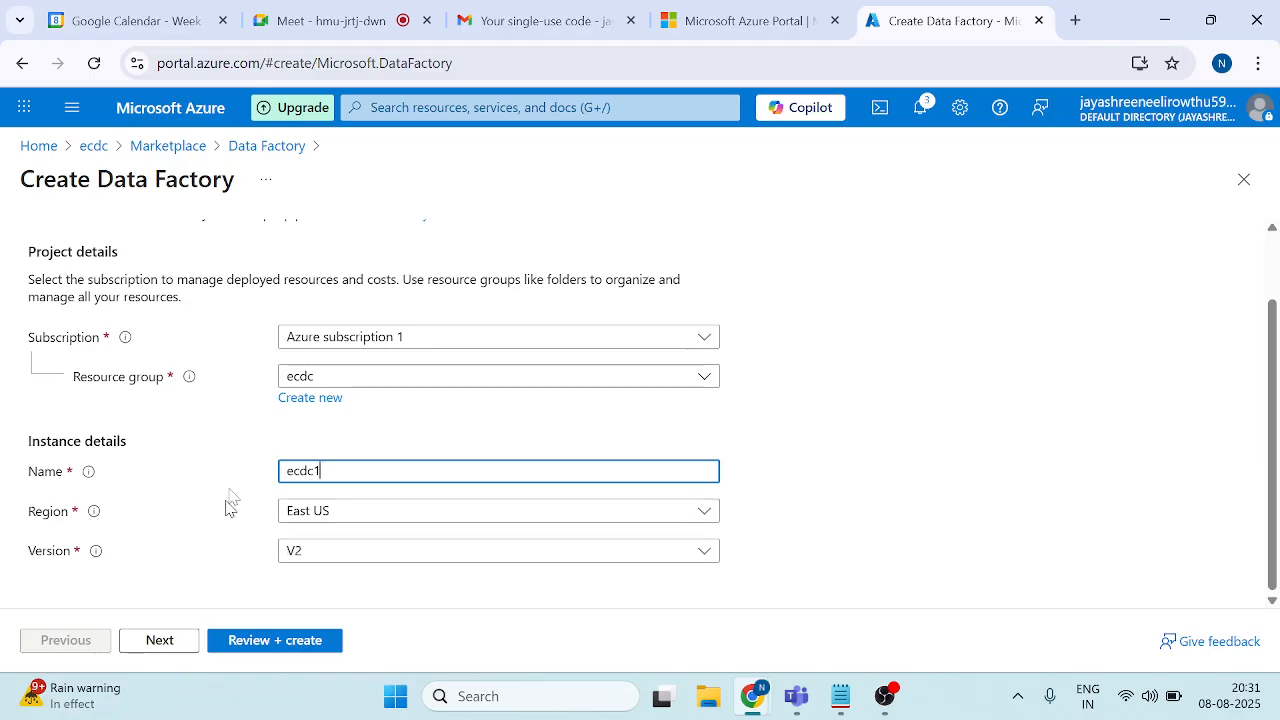
{"action": "scroll", "coordinate": [265, 391], "scroll_direction": "up", "scroll_amount": 2}
{"action": "scroll", "coordinate": [265, 391], "scroll_direction": "down", "scroll_amount": 2}
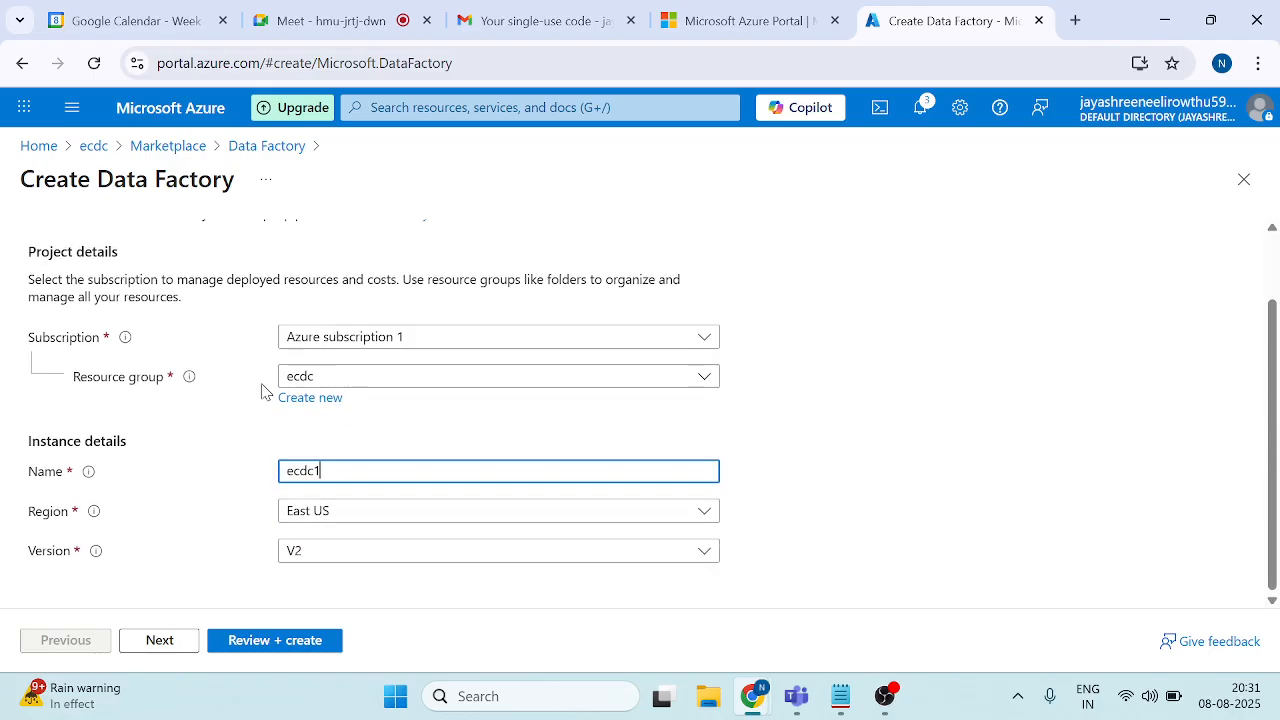
Accept the default Git, networking, encryption and tag settings, review the ecdc1 data factory's configuration and deploy it
{"action": "left_click", "coordinate": [157, 641]}
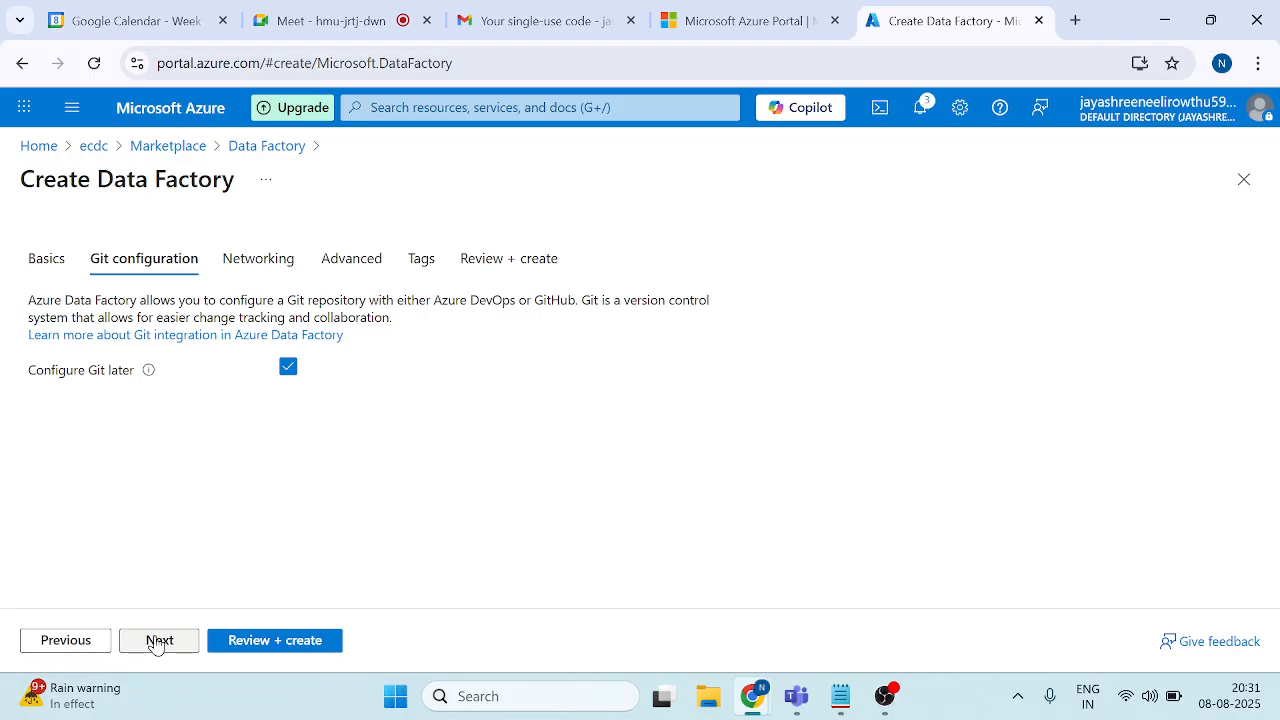
{"action": "left_click", "coordinate": [157, 641]}
{"action": "scroll", "coordinate": [491, 356], "scroll_direction": "down", "scroll_amount": 2}
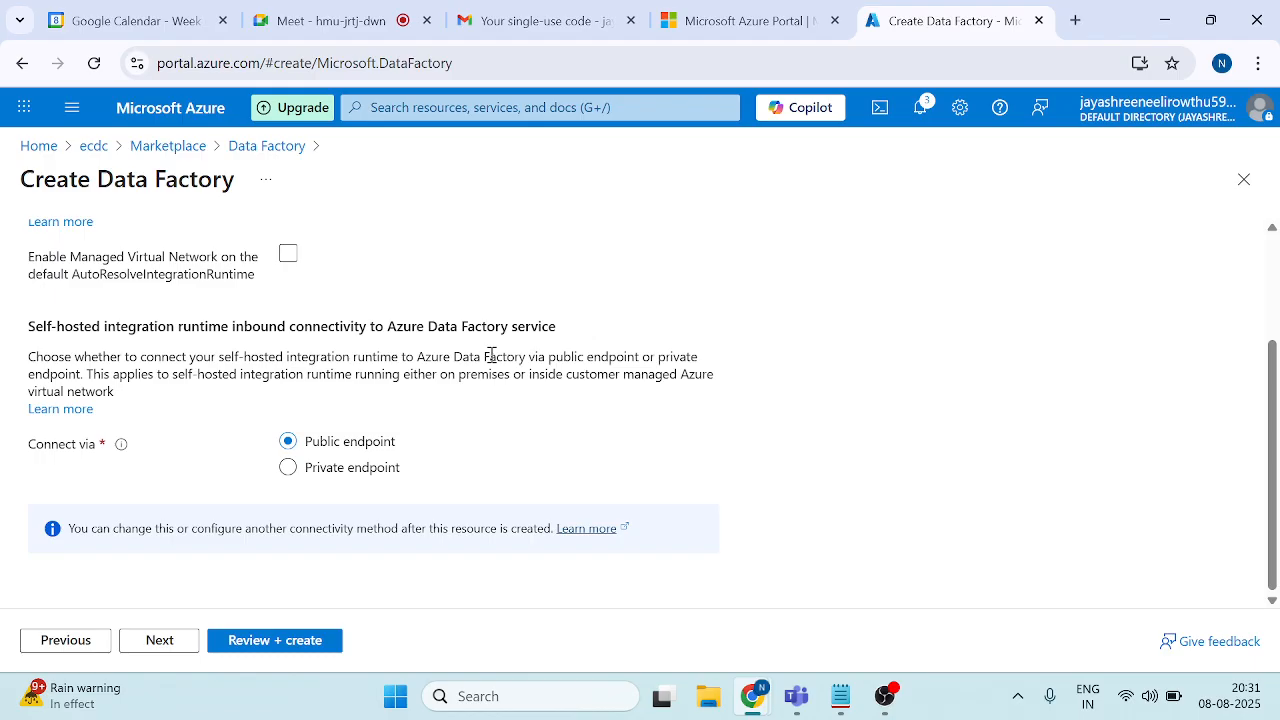
{"action": "scroll", "coordinate": [491, 356], "scroll_direction": "up", "scroll_amount": 2}
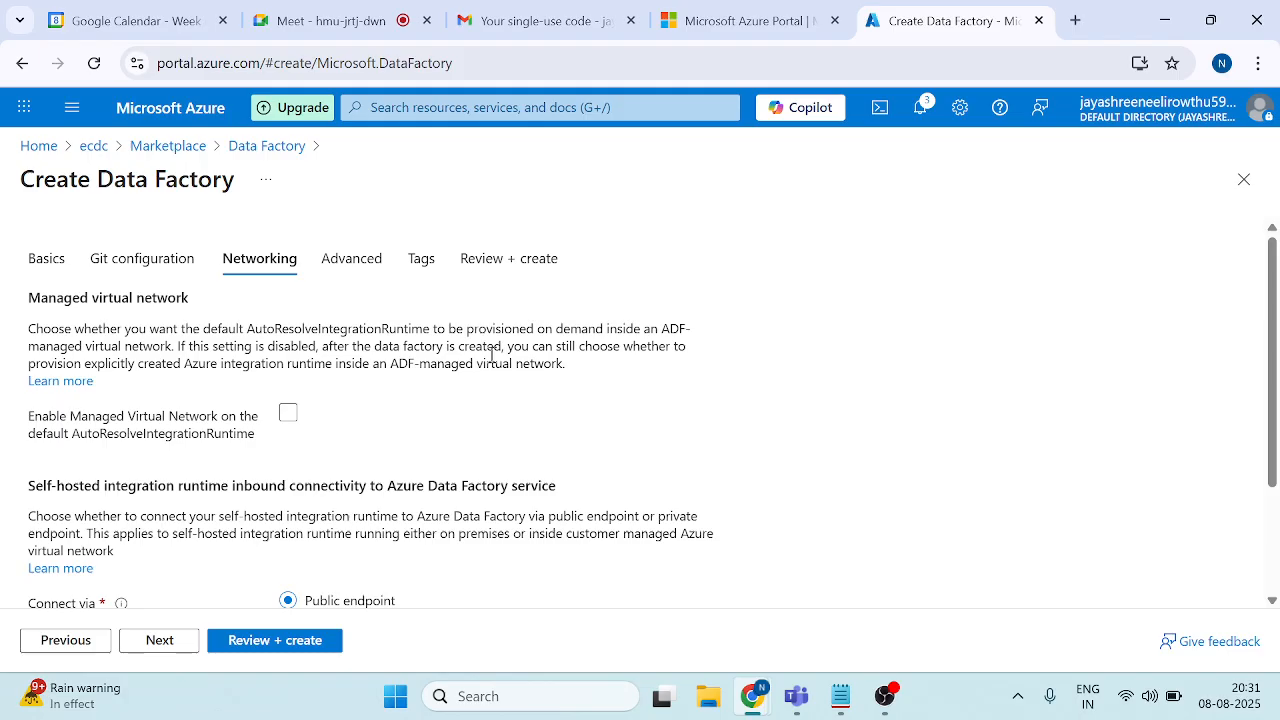
{"action": "left_click", "coordinate": [166, 648]}
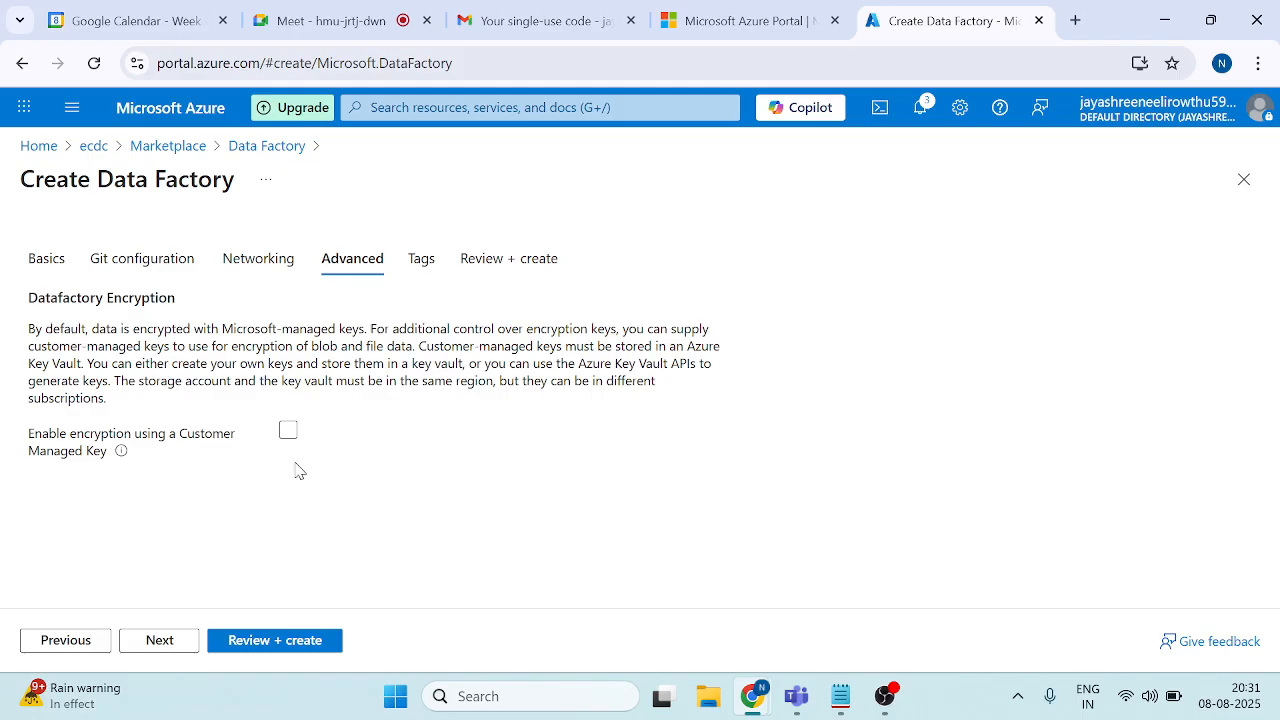
{"action": "left_click", "coordinate": [162, 645]}
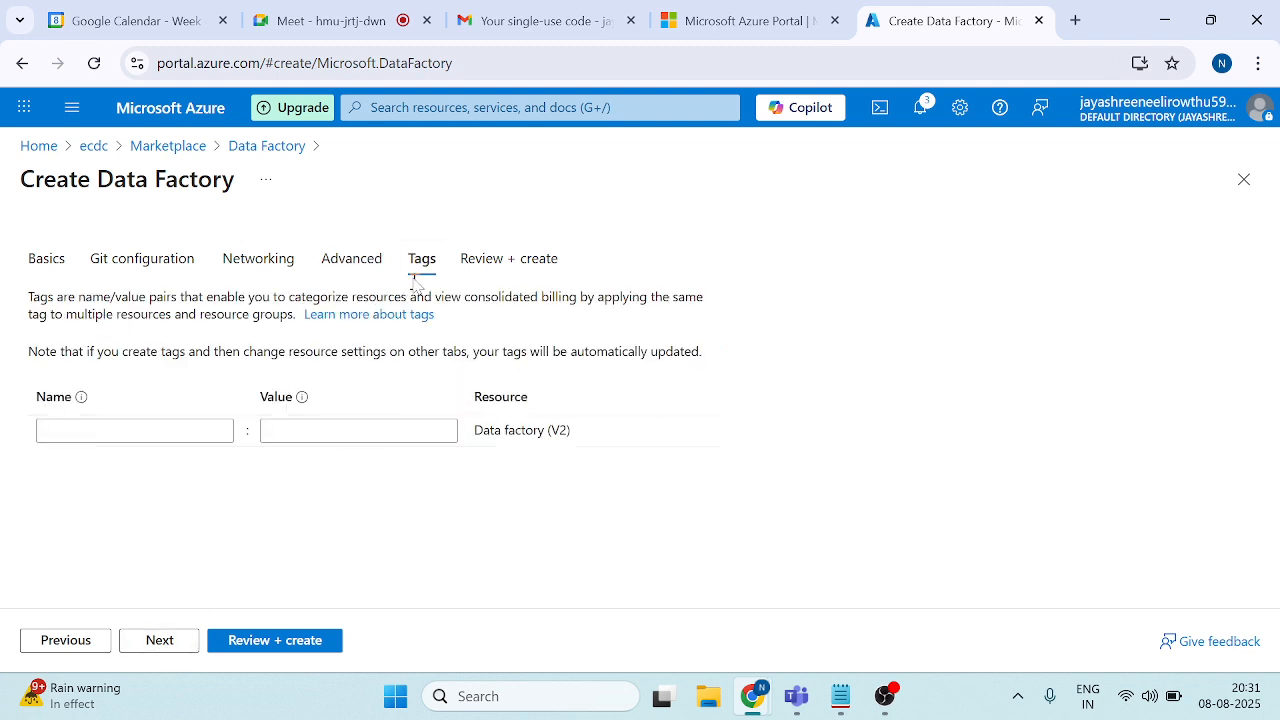
{"action": "left_click", "coordinate": [174, 638]}
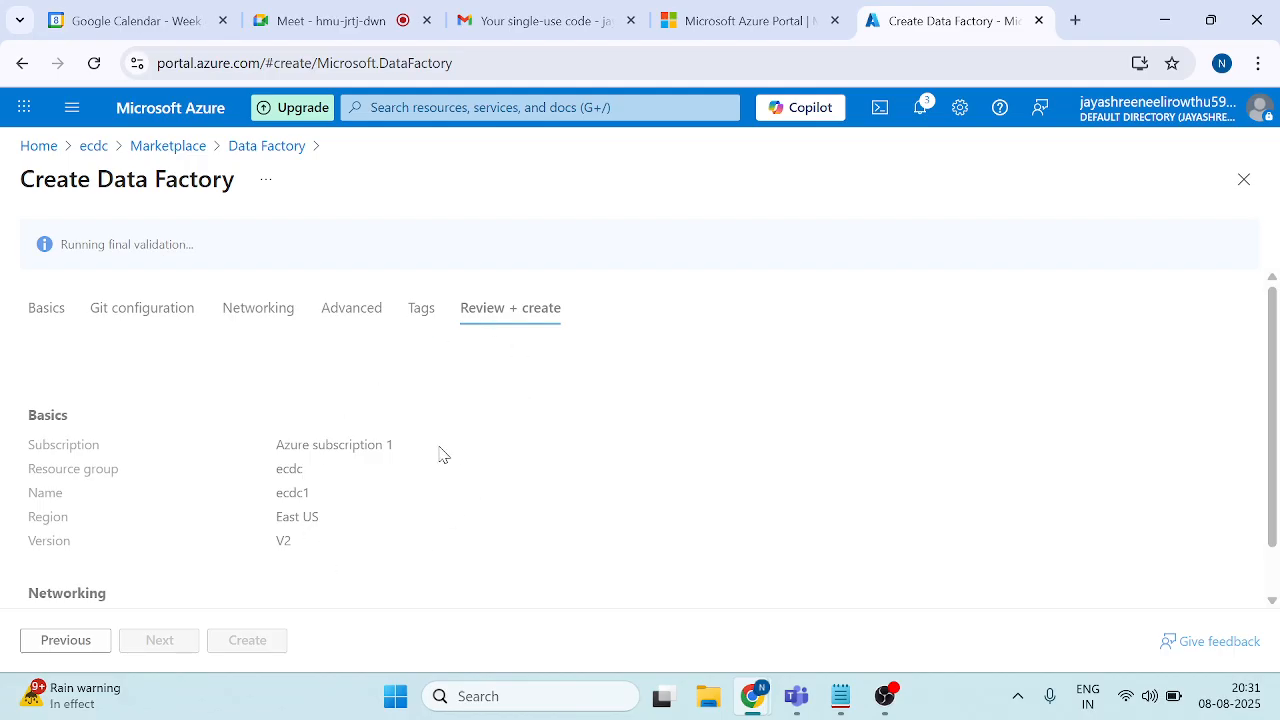
{"action": "scroll", "coordinate": [443, 455], "scroll_direction": "down", "scroll_amount": 1}
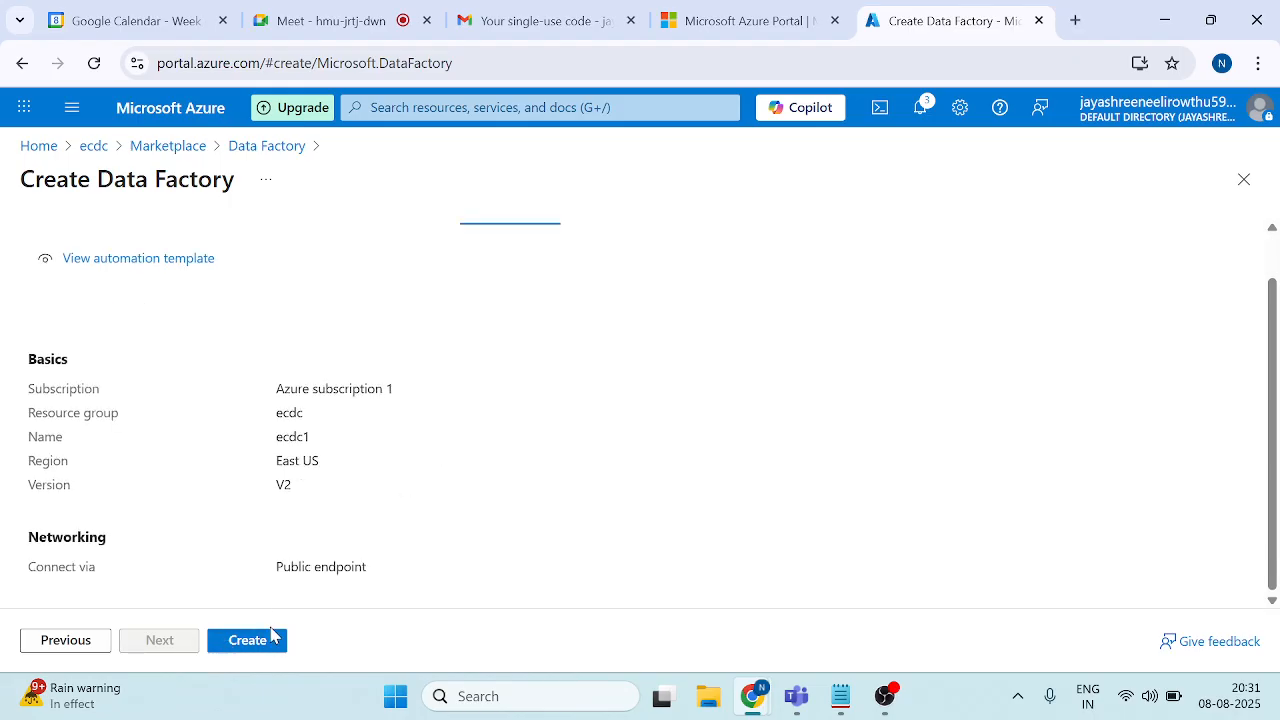
{"action": "left_click", "coordinate": [256, 647]}
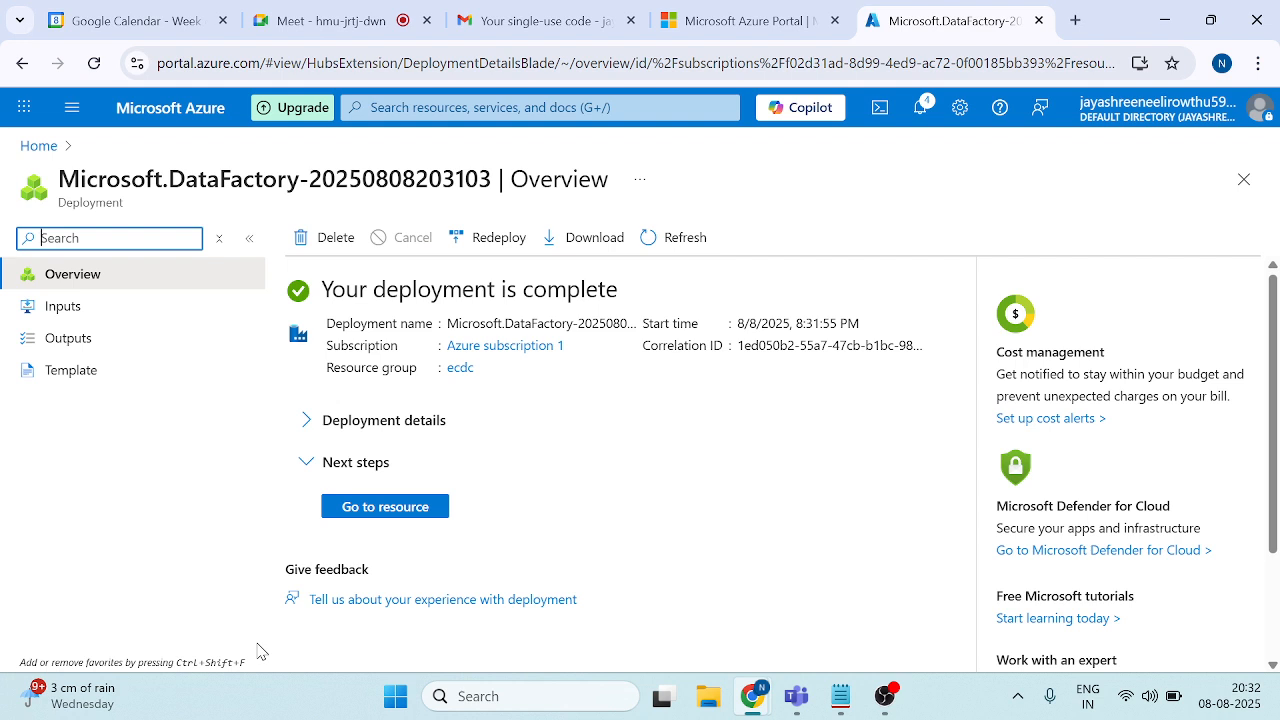
Return to the ecdc resource group, find Microsoft's Storage account service in the Marketplace and start creating it
{"action": "left_click", "coordinate": [382, 512]}
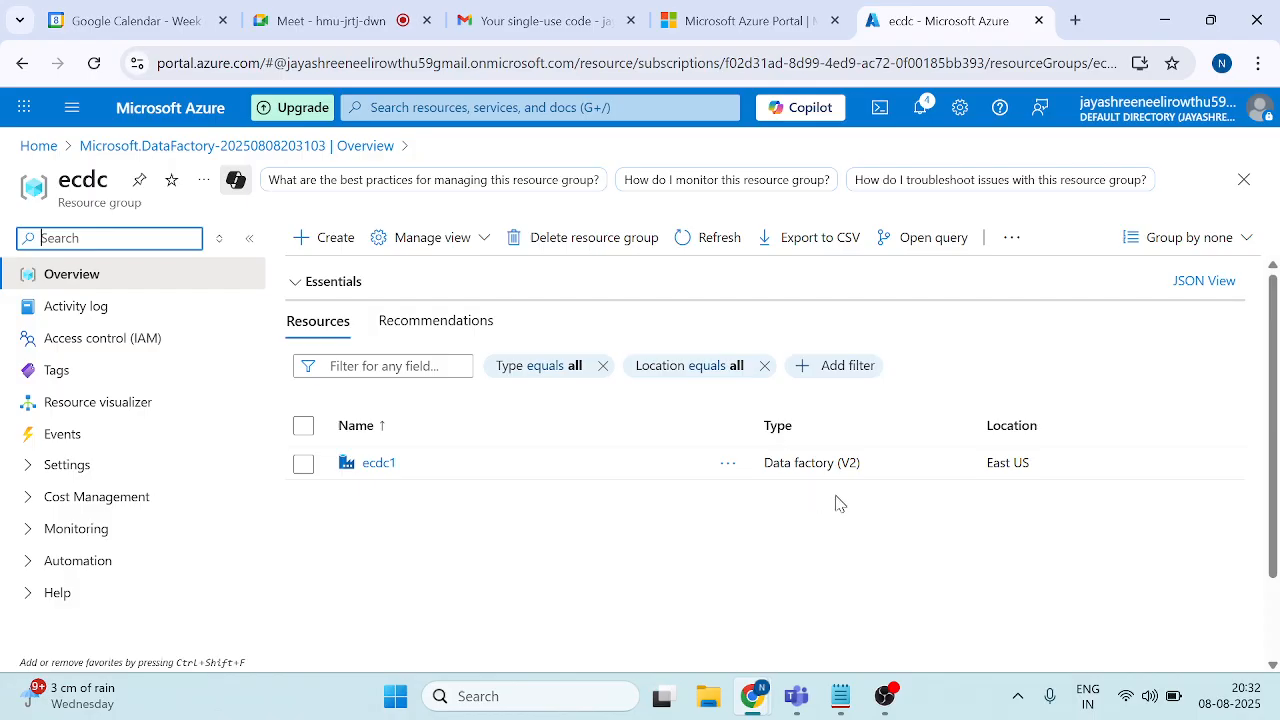
{"action": "left_click", "coordinate": [324, 250]}
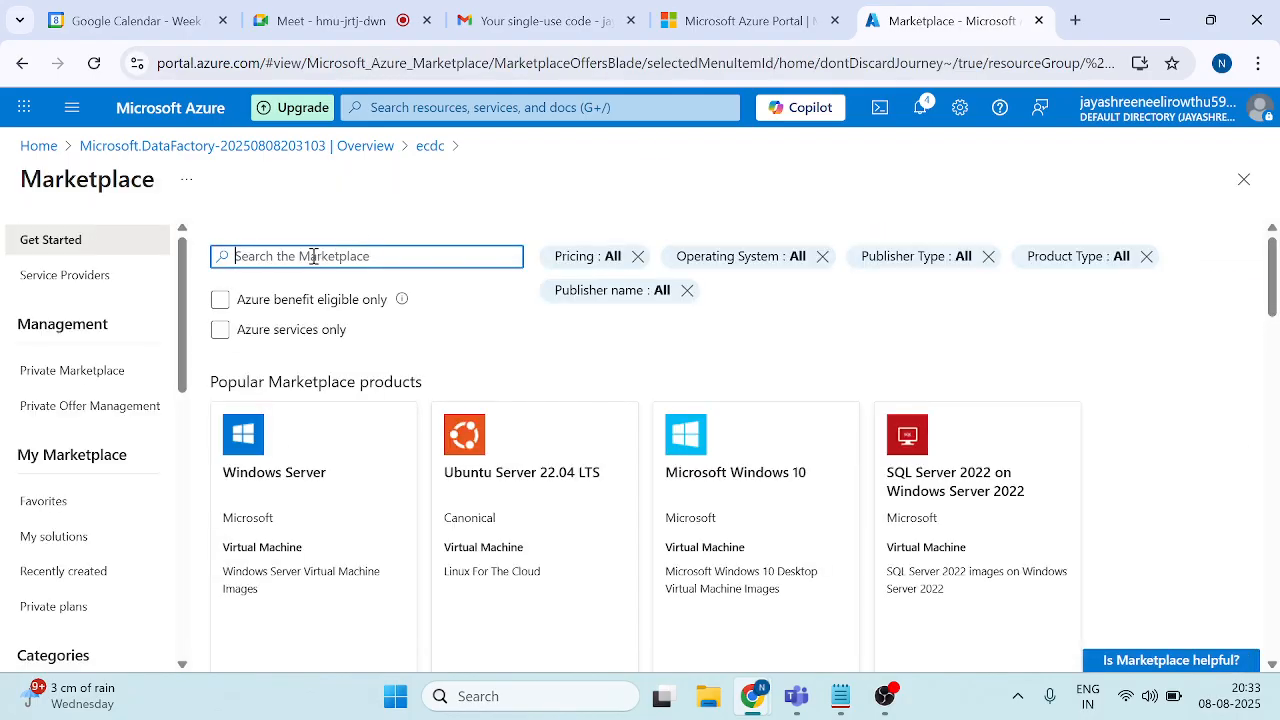
{"action": "type", "text": "st"}
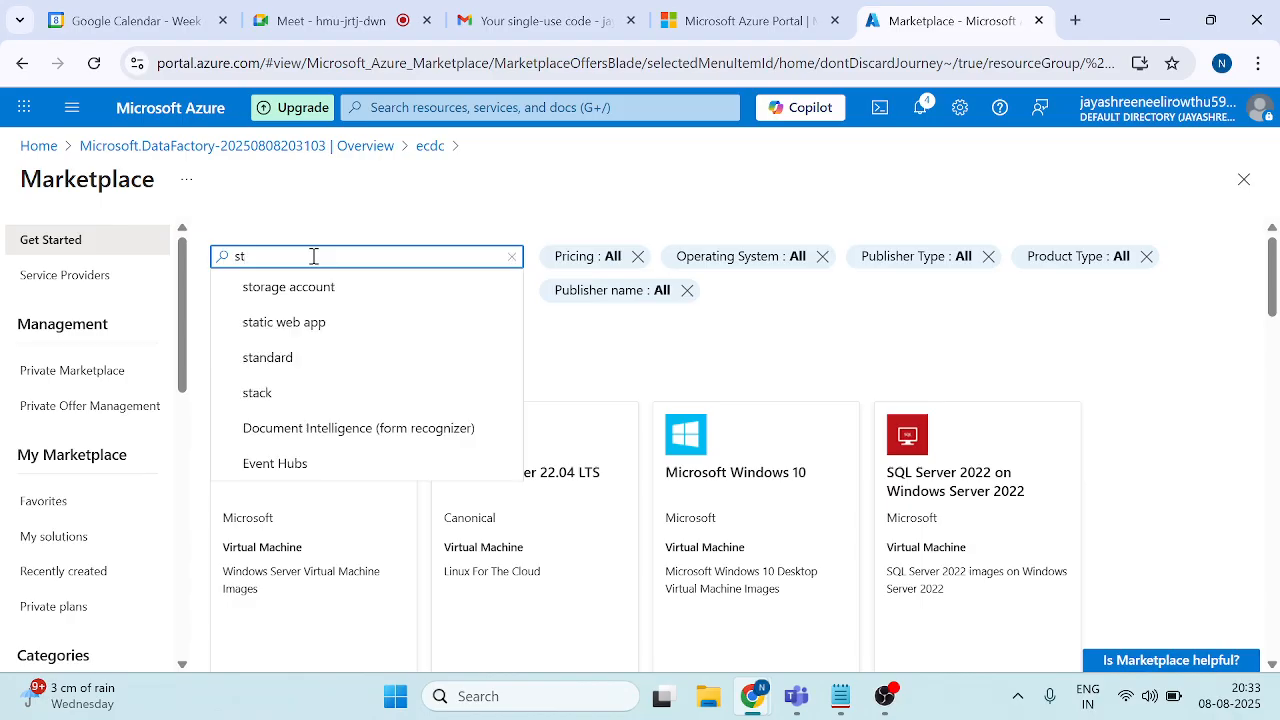
{"action": "left_click", "coordinate": [308, 290]}
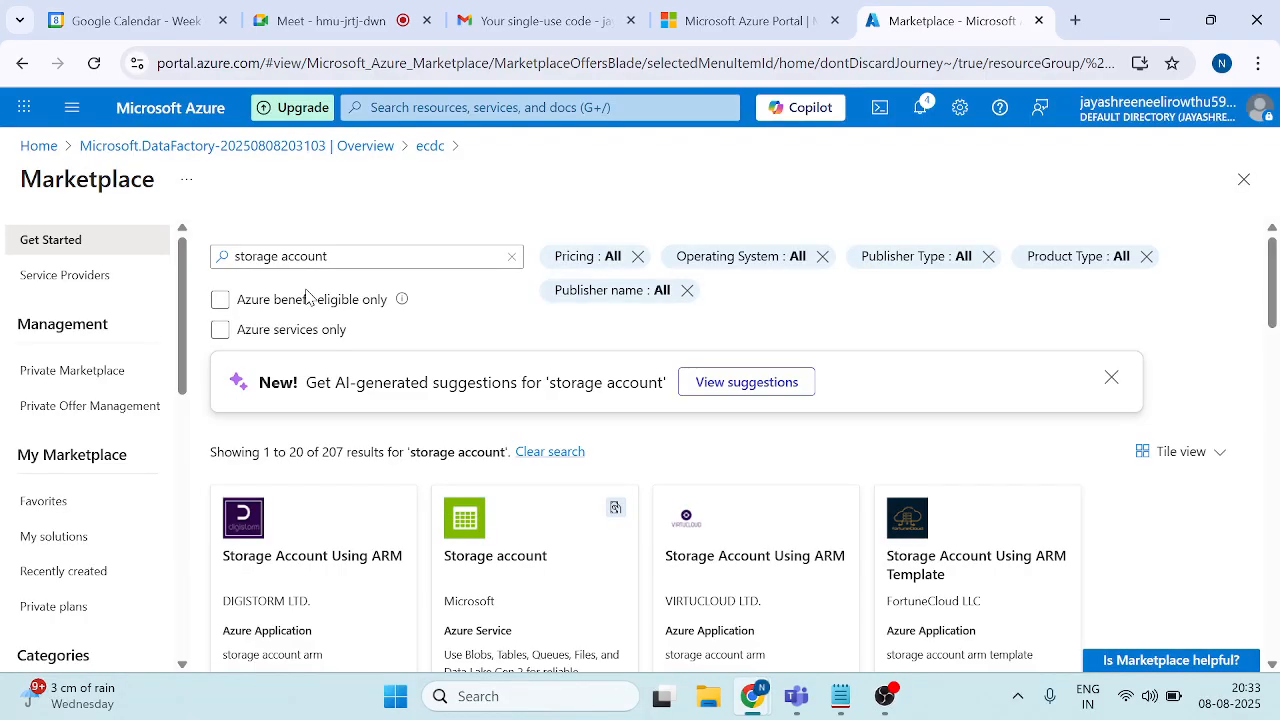
{"action": "left_click", "coordinate": [531, 564]}
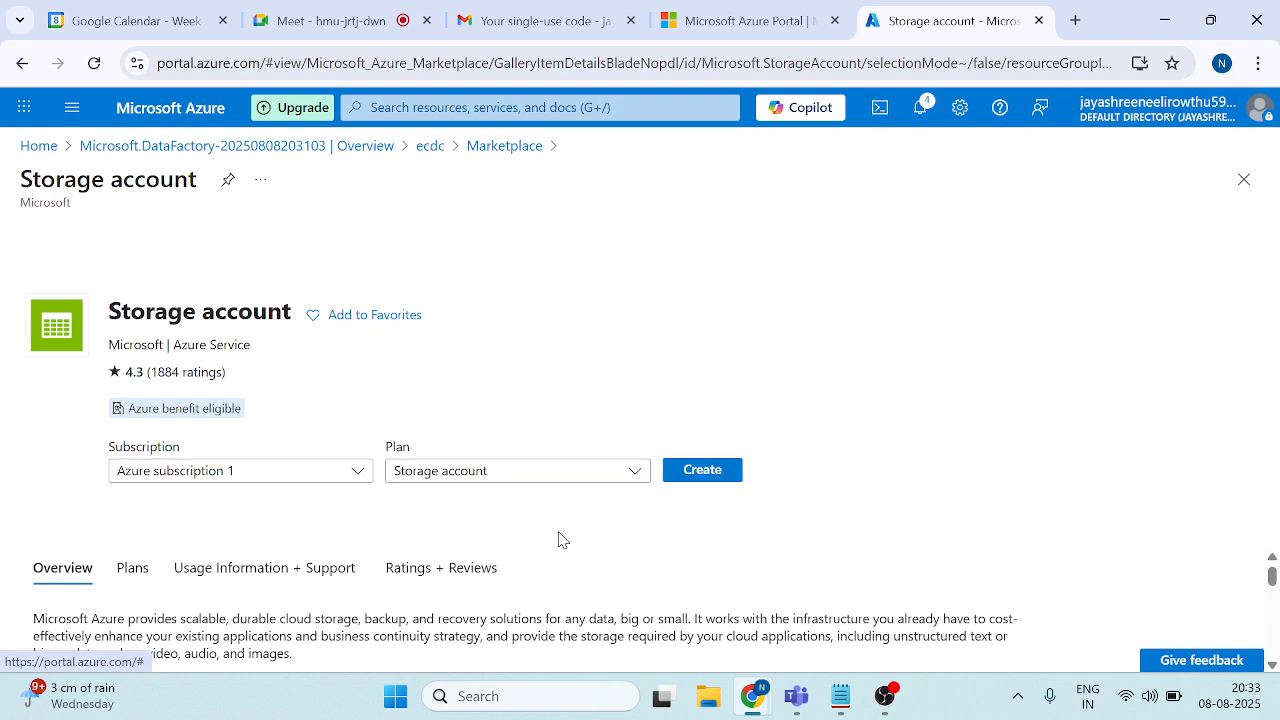
{"action": "left_click", "coordinate": [704, 467]}
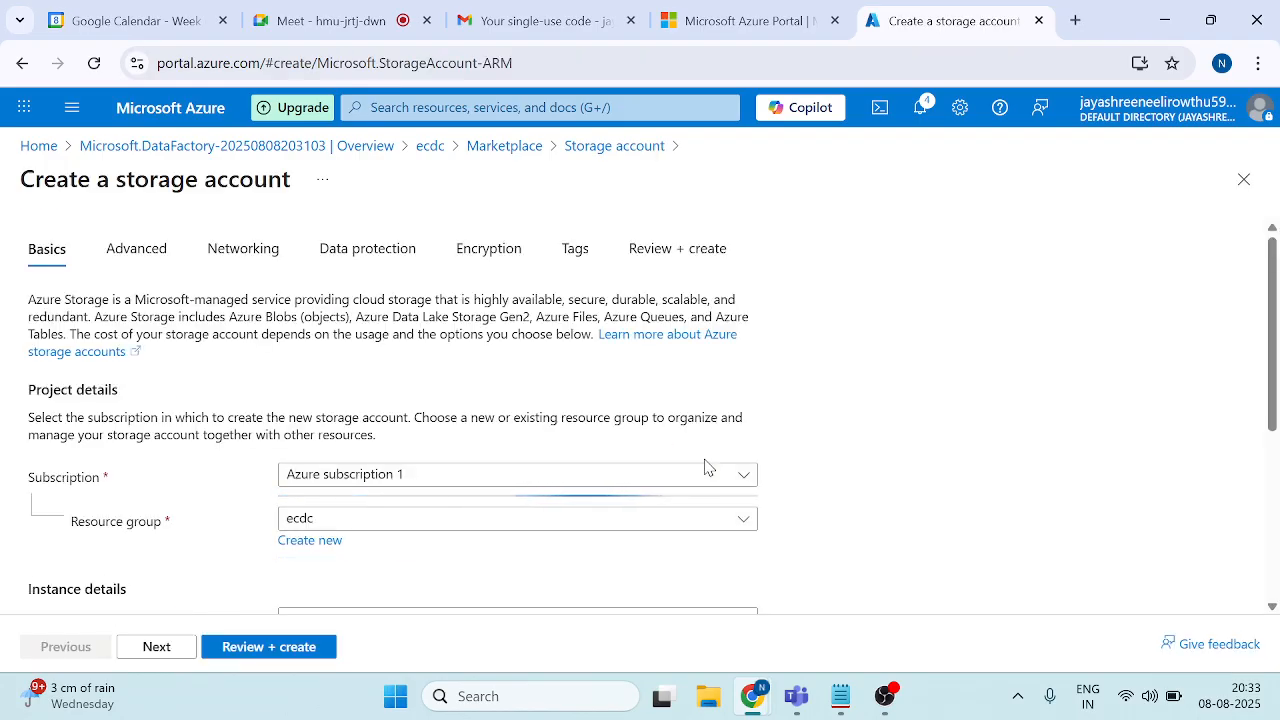
Name the new storage account ecdc123 in its instance details
{"action": "scroll", "coordinate": [705, 466], "scroll_direction": "down", "scroll_amount": 3}
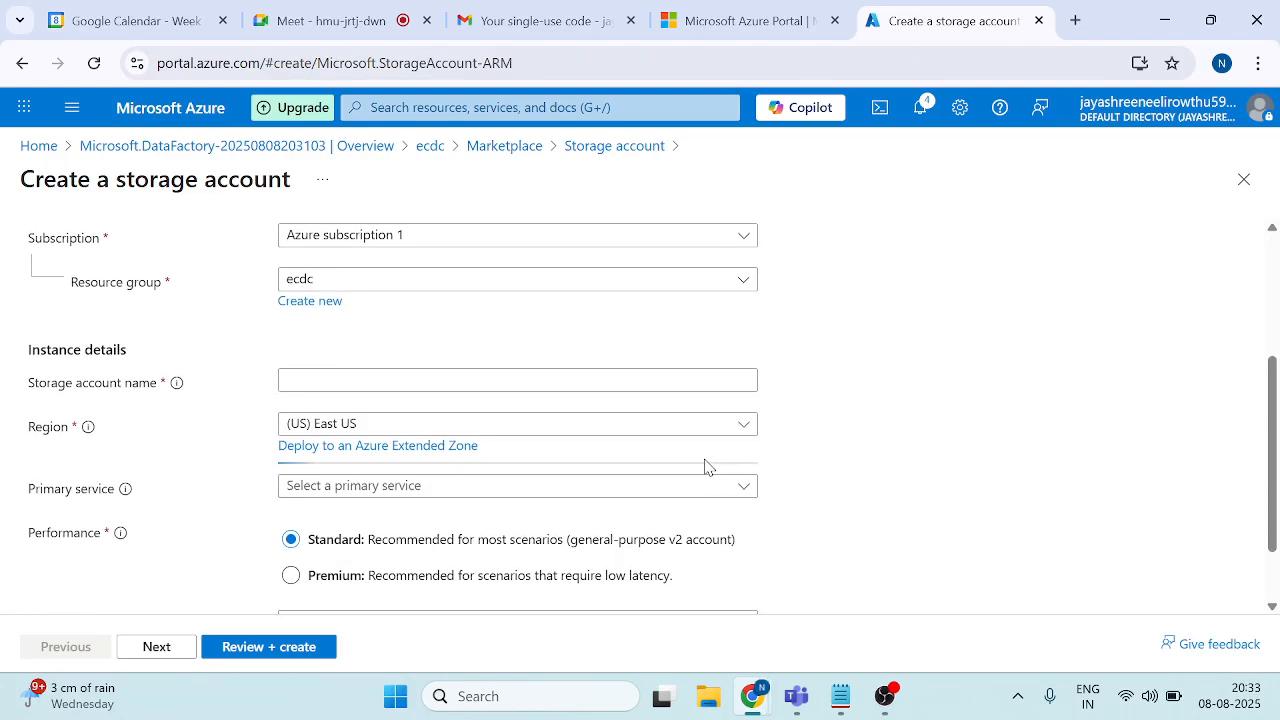
{"action": "left_click", "coordinate": [448, 380]}
{"action": "type", "text": "edc"}
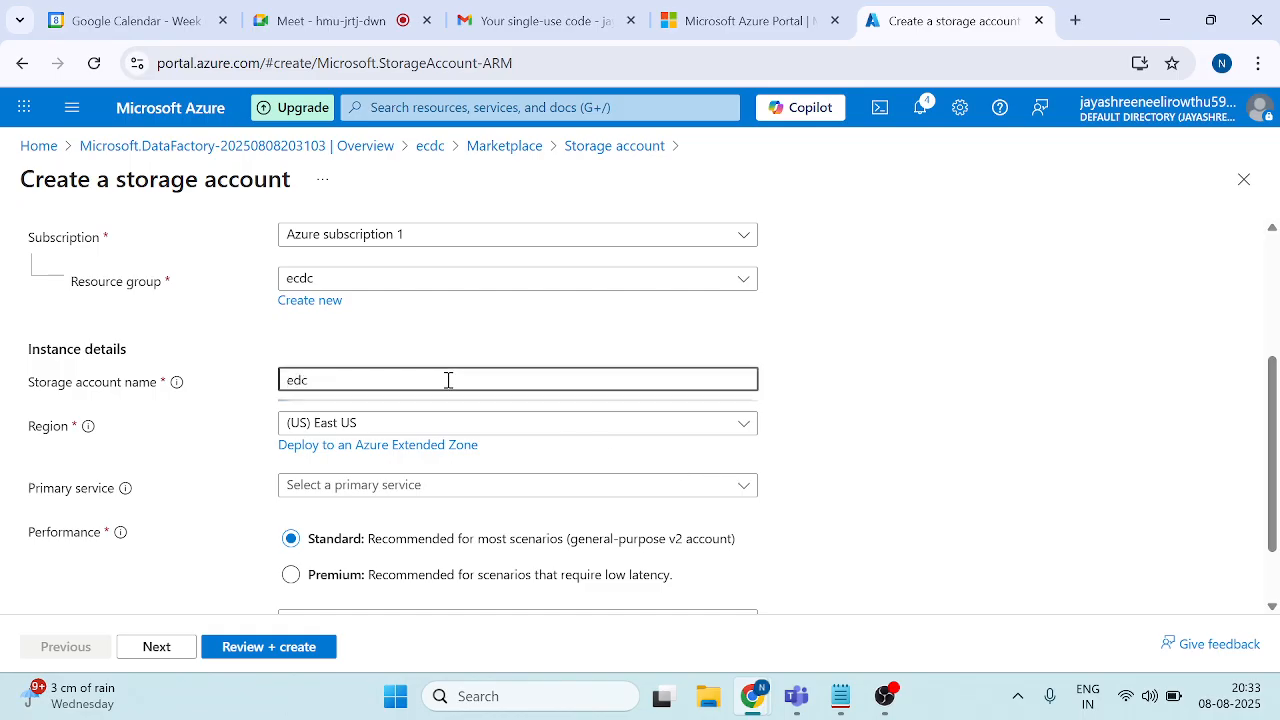
{"action": "key", "text": "BackSpace"}
{"action": "key", "text": "BackSpace"}
{"action": "type", "text": "cdc123"}
{"action": "scroll", "coordinate": [449, 384], "scroll_direction": "down", "scroll_amount": 2}
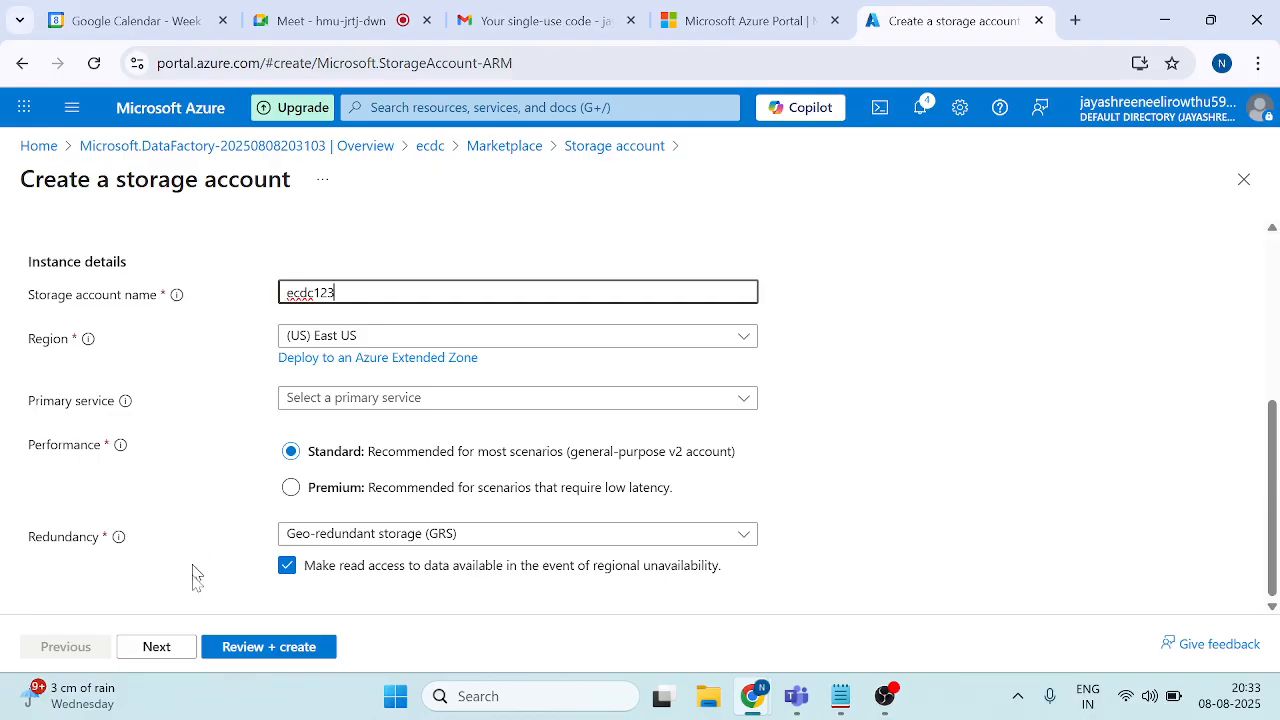
Keep the storage account's default advanced, networking, data protection, encryption and tag settings, review the summary and deploy it
{"action": "left_click", "coordinate": [157, 647]}
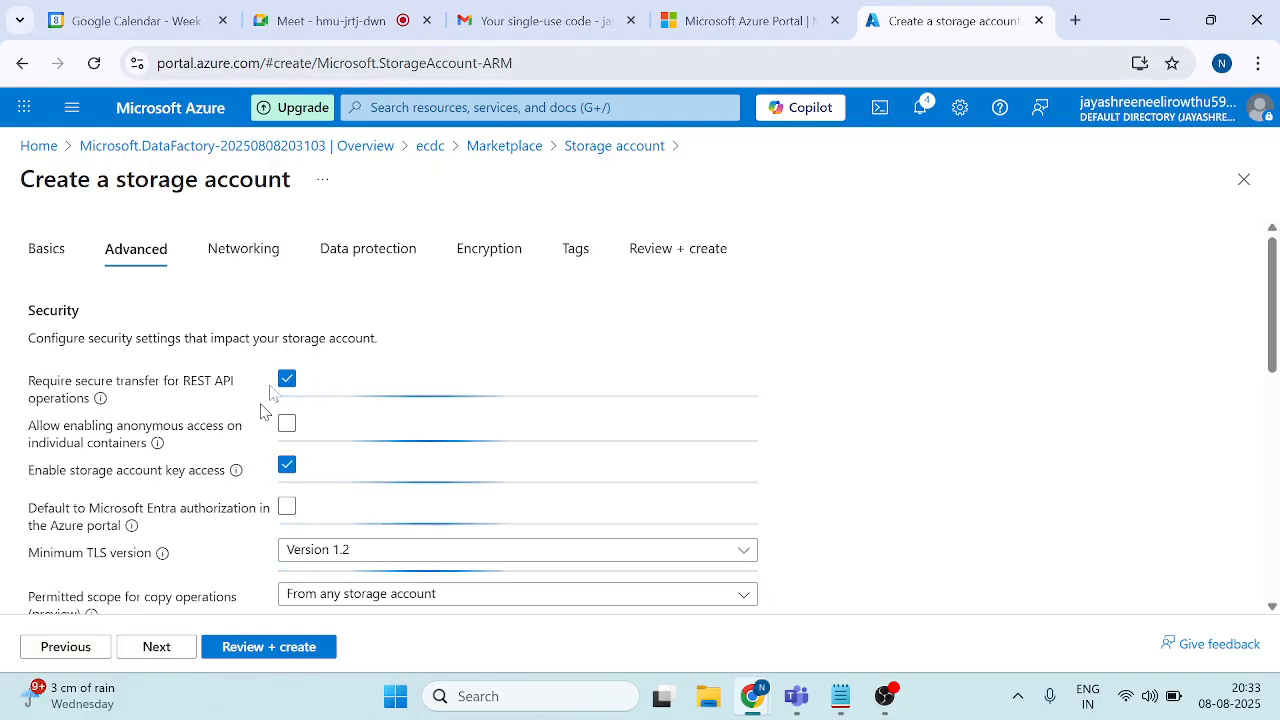
{"action": "left_click", "coordinate": [170, 651]}
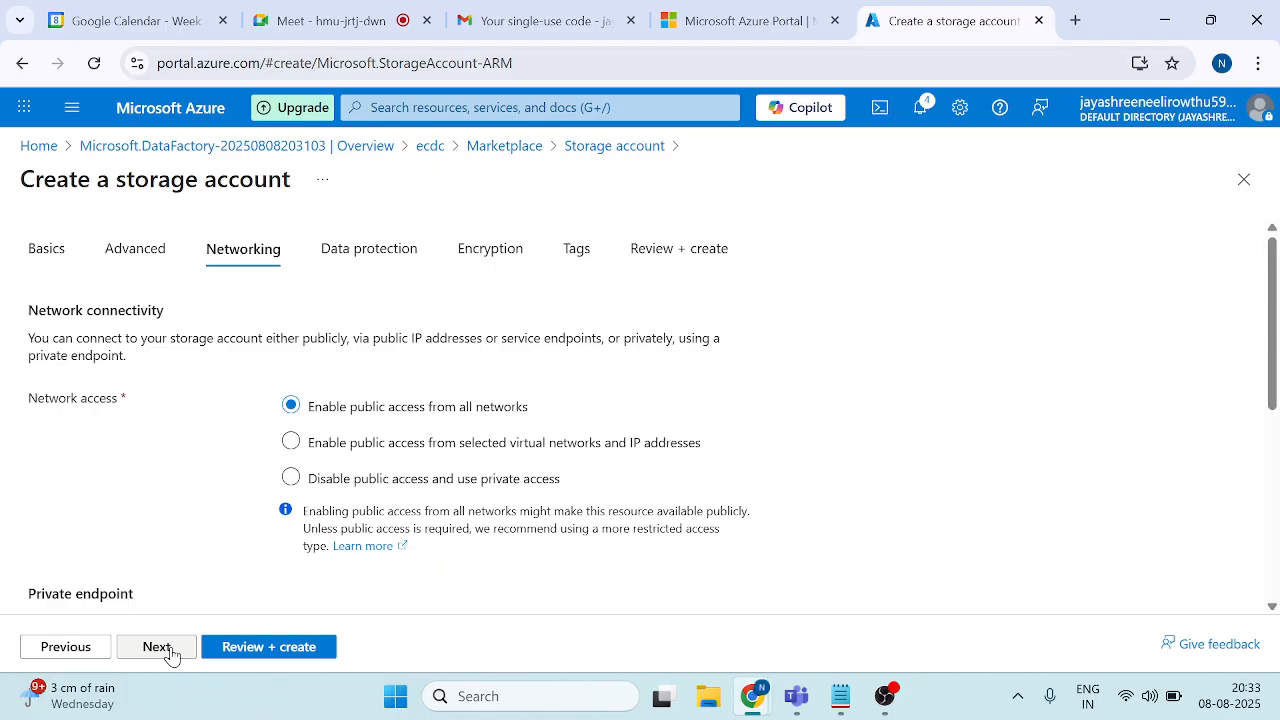
{"action": "left_click", "coordinate": [157, 647]}
{"action": "left_click", "coordinate": [157, 647]}
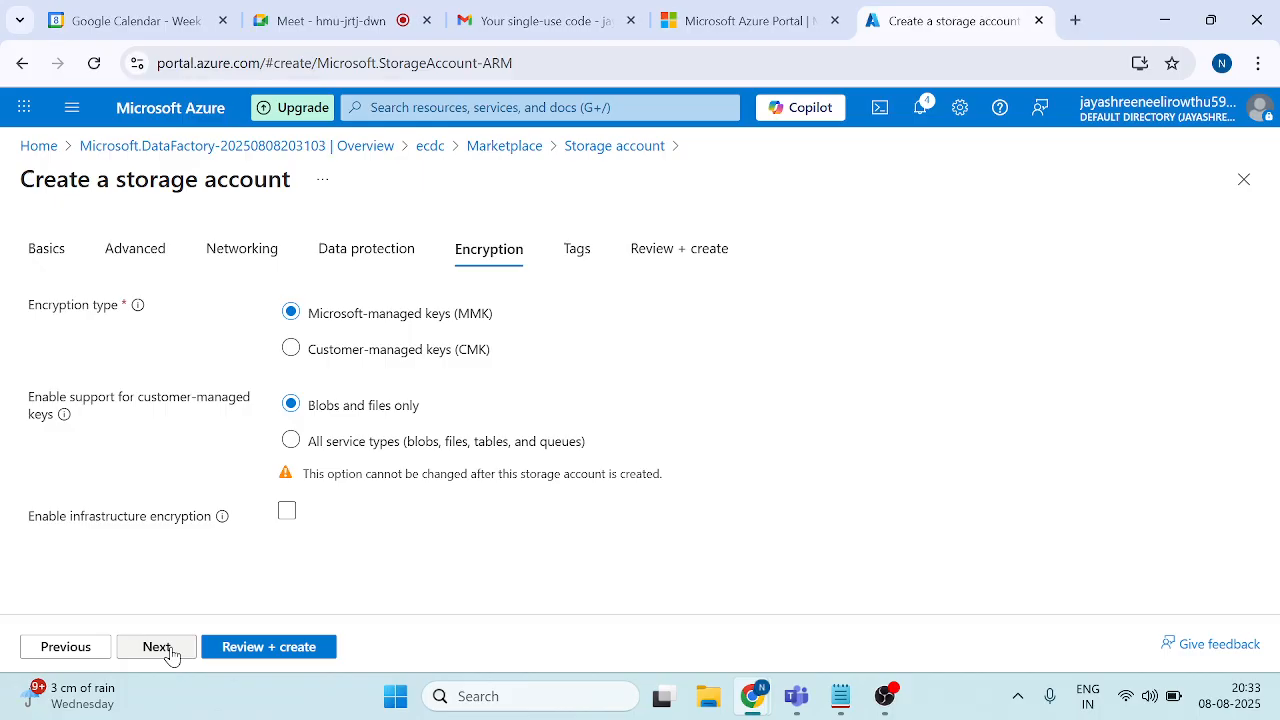
{"action": "left_click", "coordinate": [157, 647]}
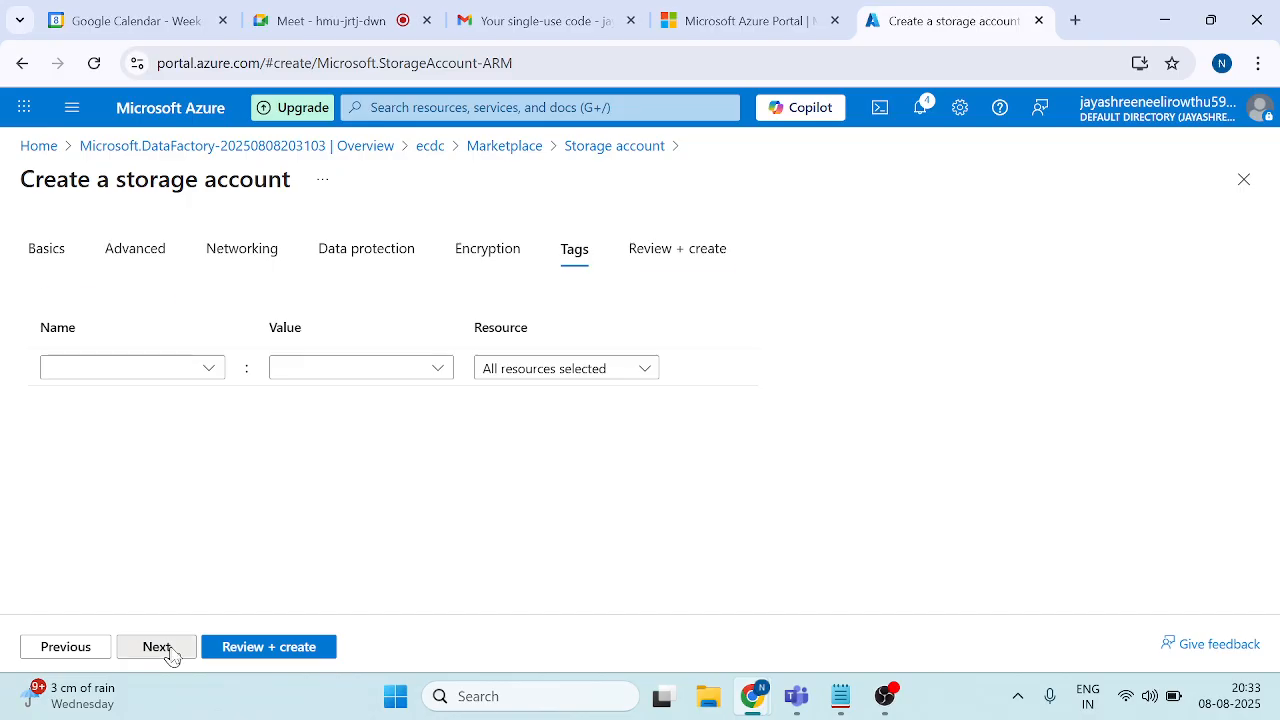
{"action": "left_click", "coordinate": [168, 649]}
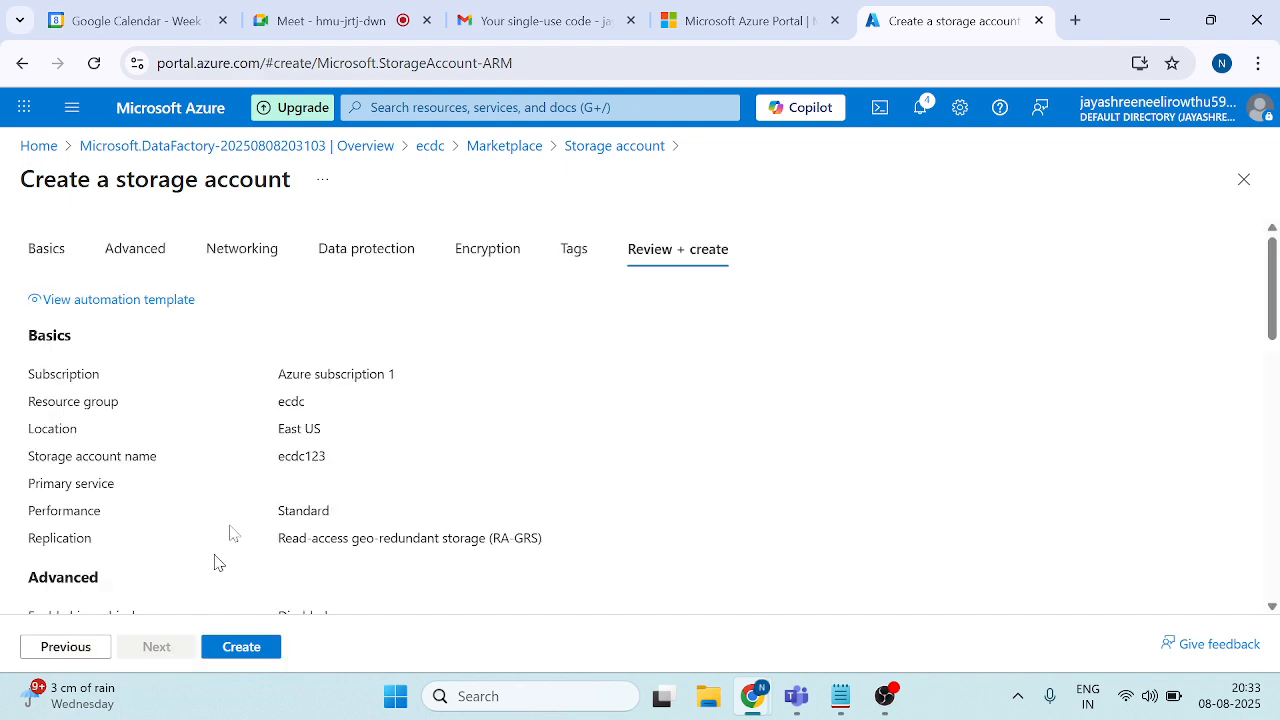
{"action": "scroll", "coordinate": [352, 392], "scroll_direction": "down", "scroll_amount": 10}
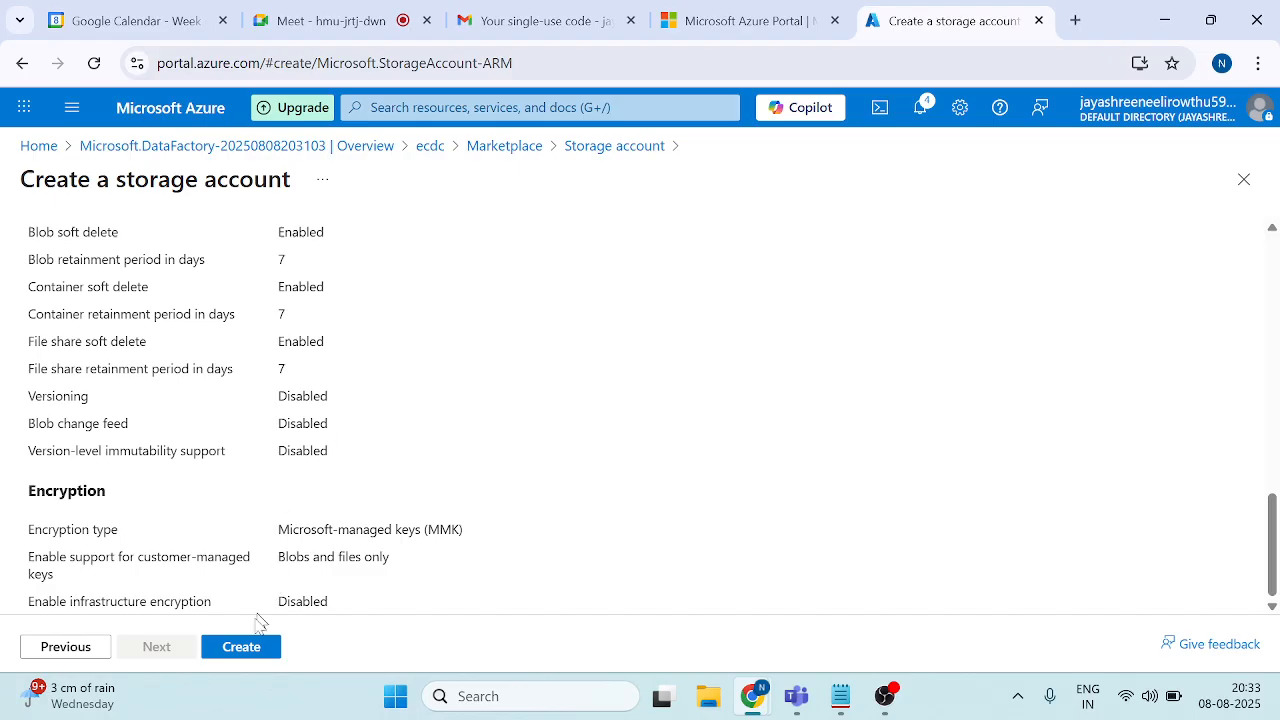
{"action": "left_click", "coordinate": [253, 652]}
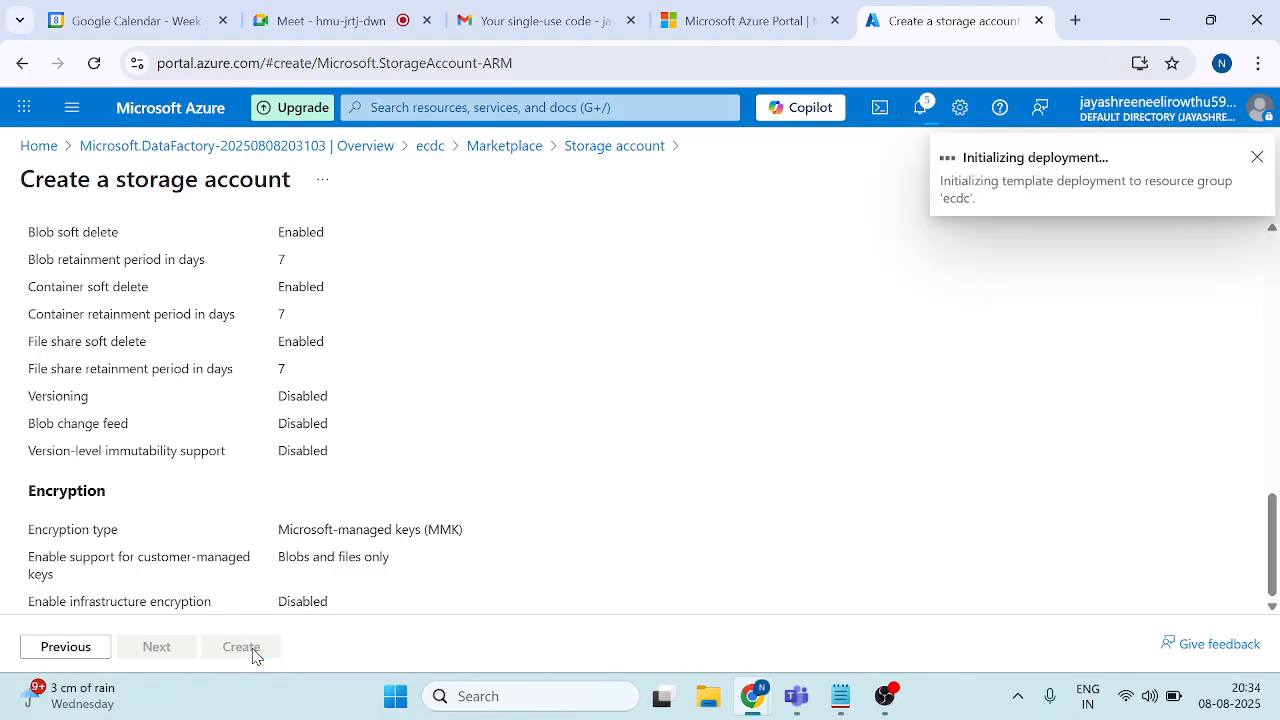
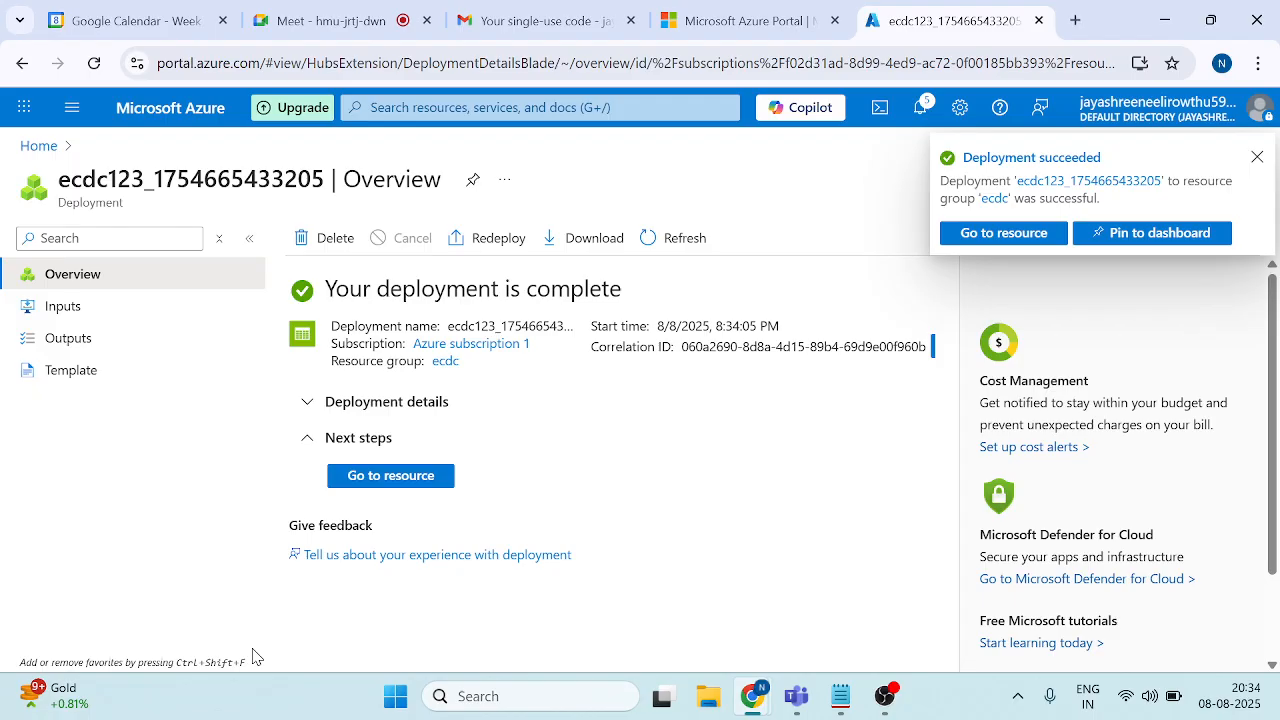
Open the deployed ecdc123 storage account and find its Containers page by filtering the resource menu for "con"
{"action": "left_click", "coordinate": [400, 476]}
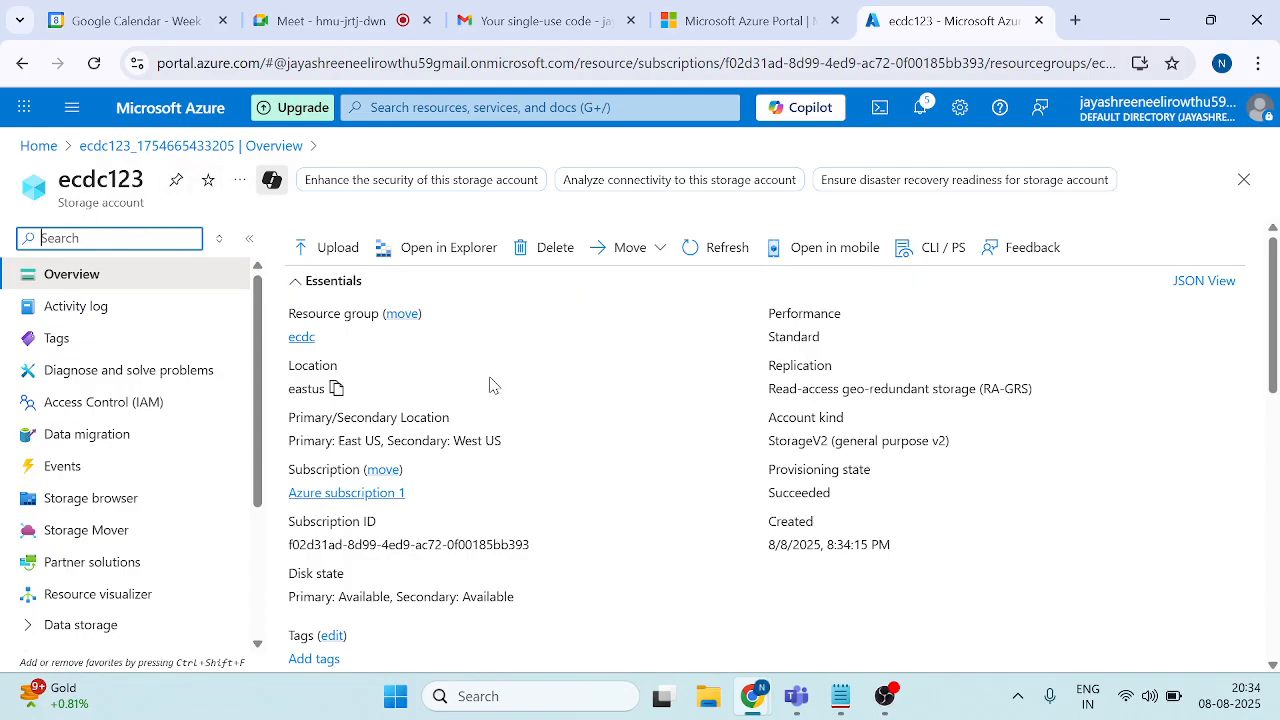
{"action": "type", "text": "co"}
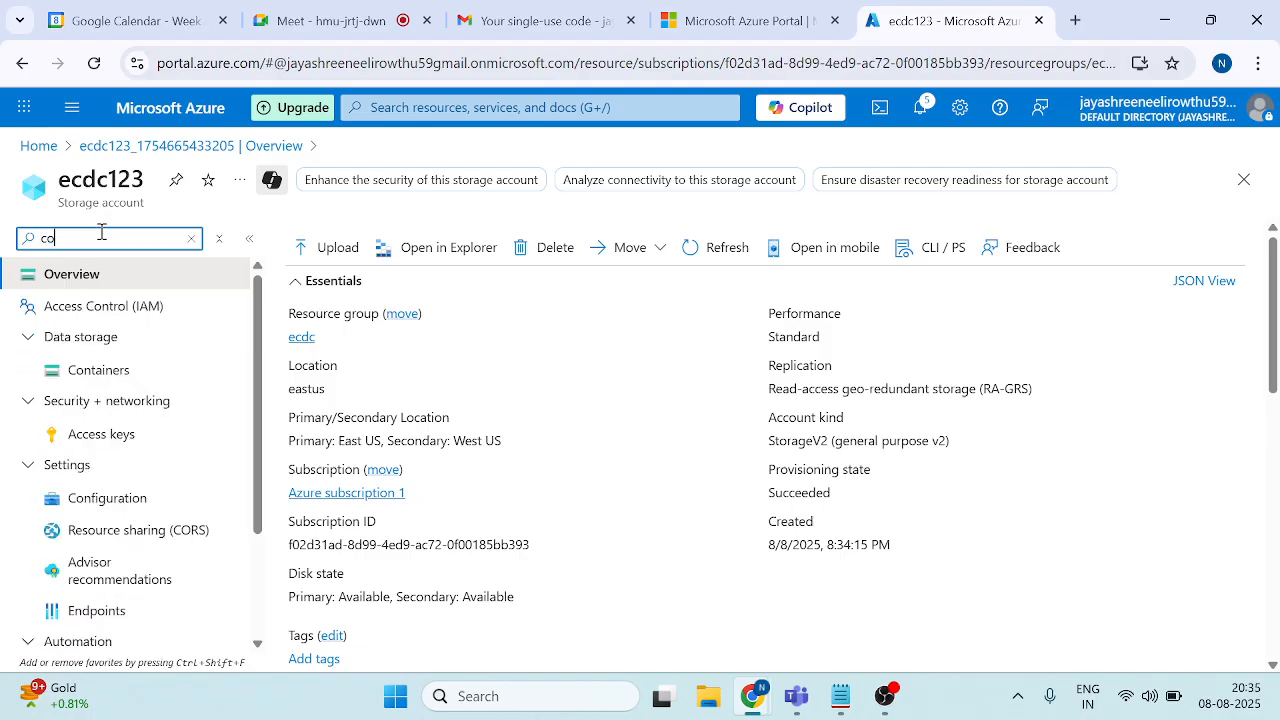
{"action": "type", "text": "n"}
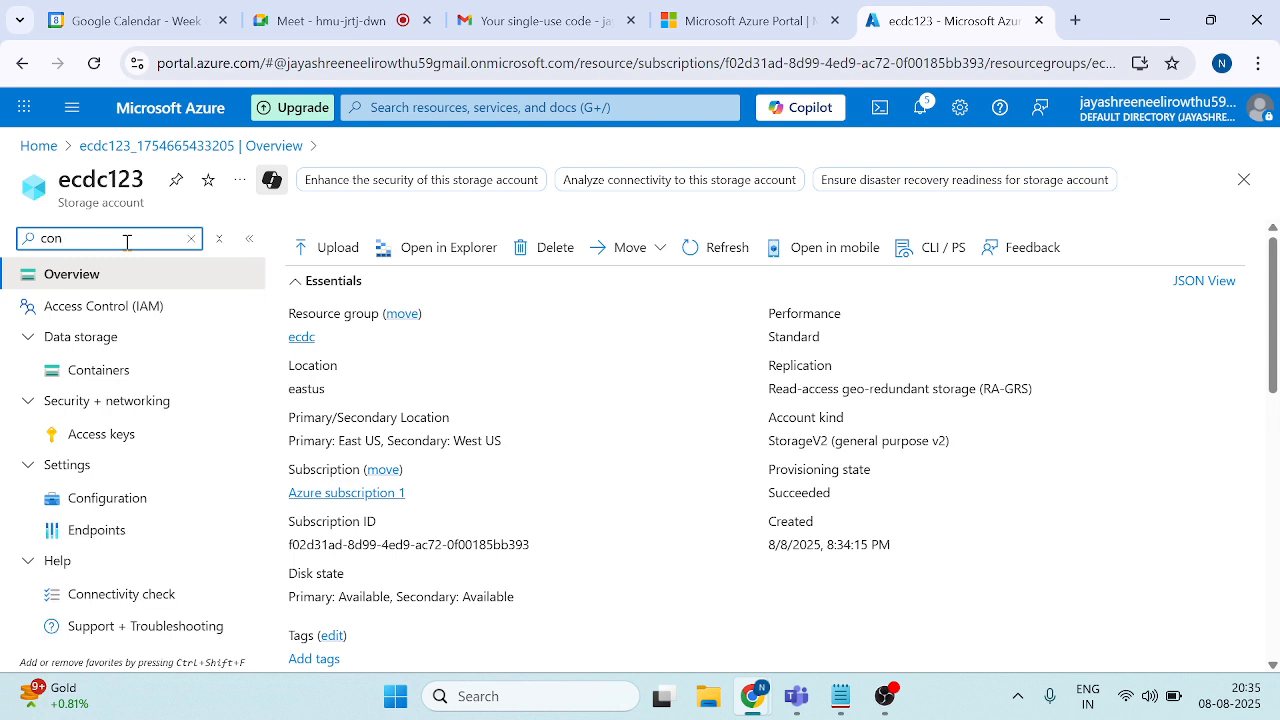
{"action": "left_click", "coordinate": [95, 371]}
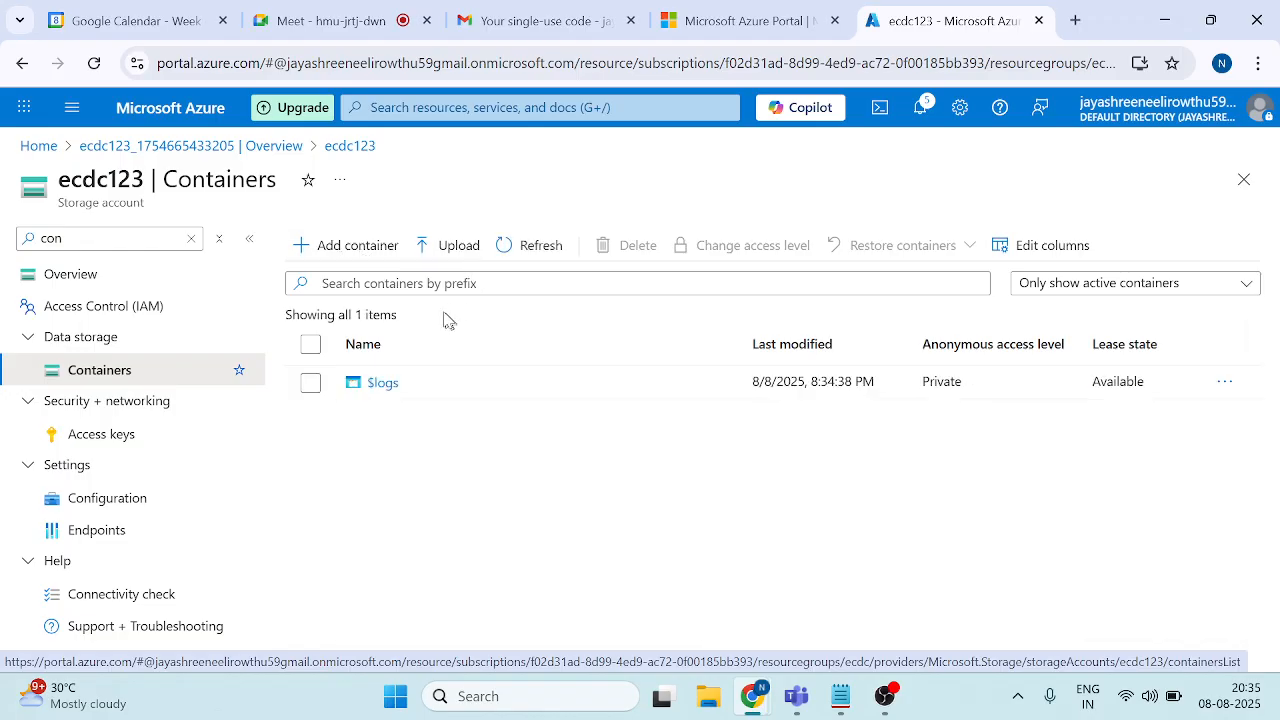
Create a new container named ecdc123 in the storage account with the default private access level
{"action": "left_click", "coordinate": [336, 247]}
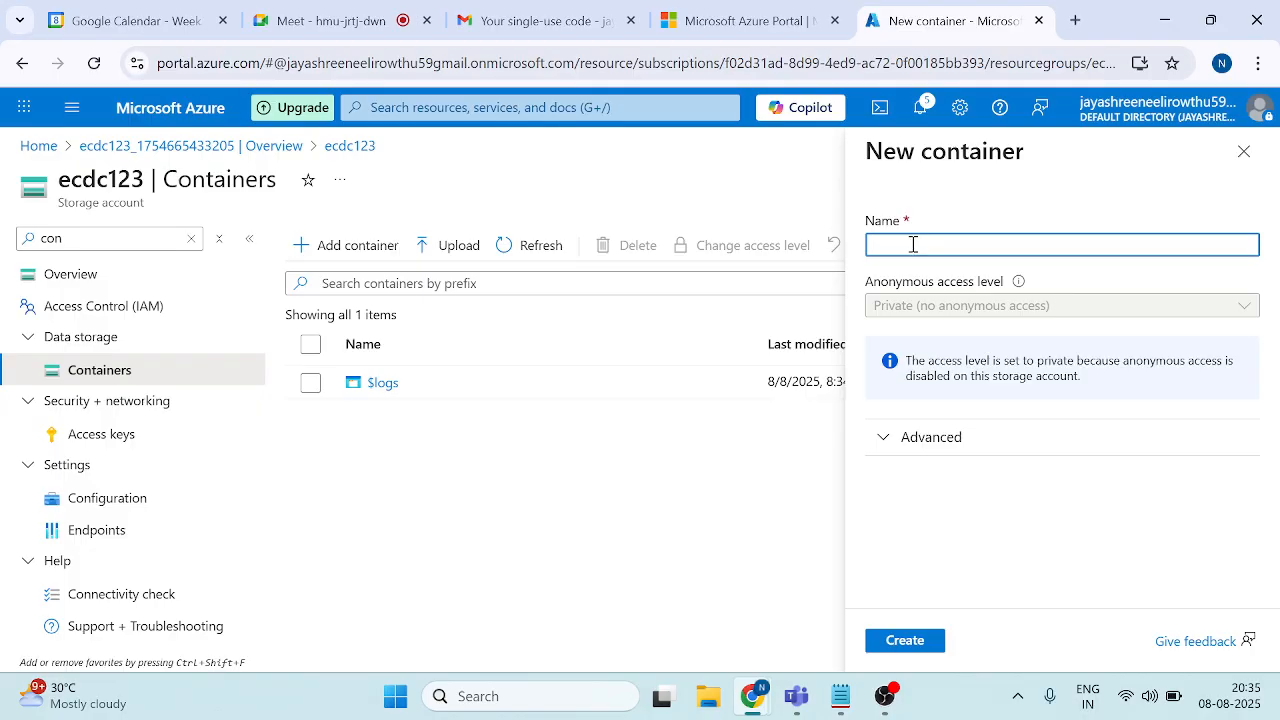
{"action": "type", "text": "ed"}
{"action": "key", "text": "BackSpace"}
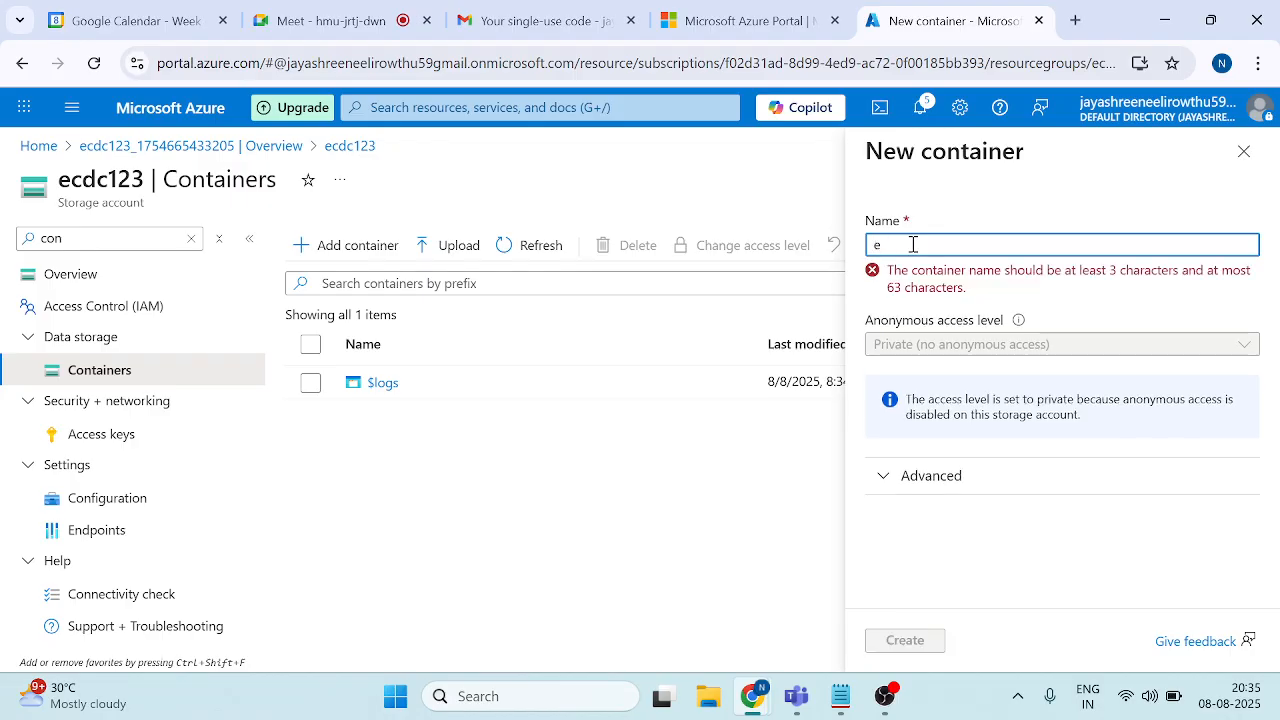
{"action": "type", "text": "cdc123"}
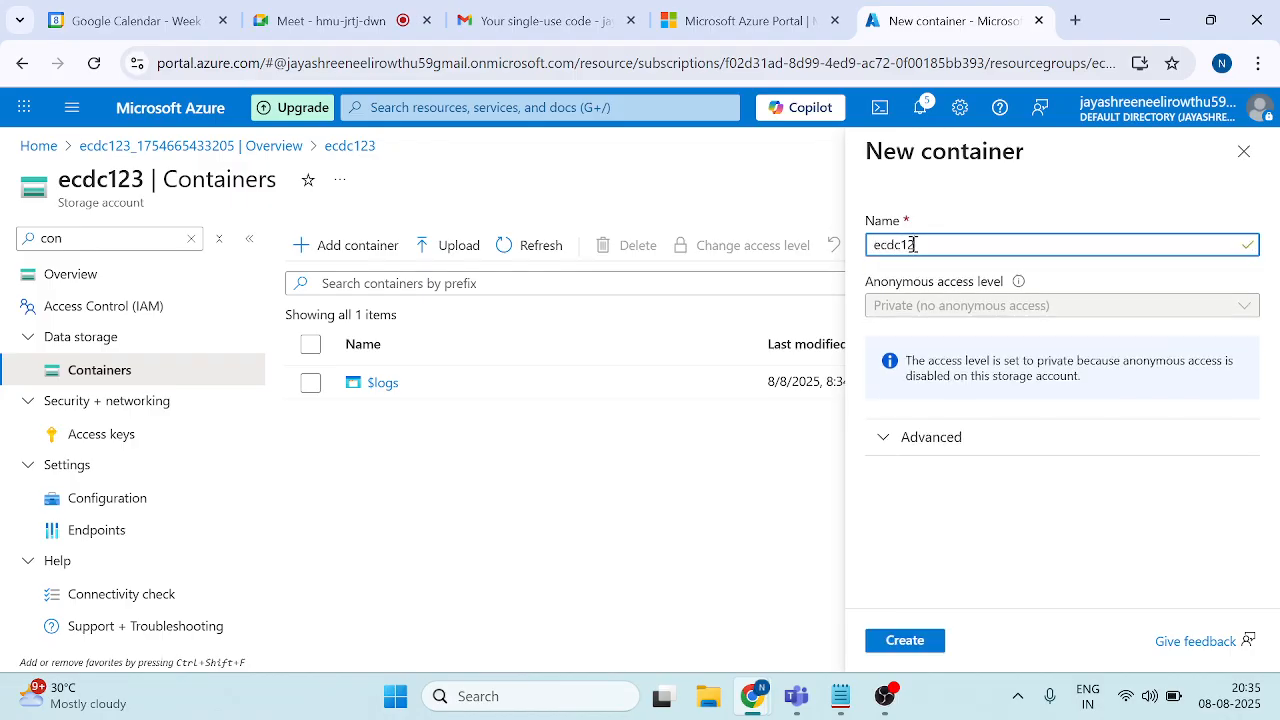
{"action": "left_click", "coordinate": [905, 641]}
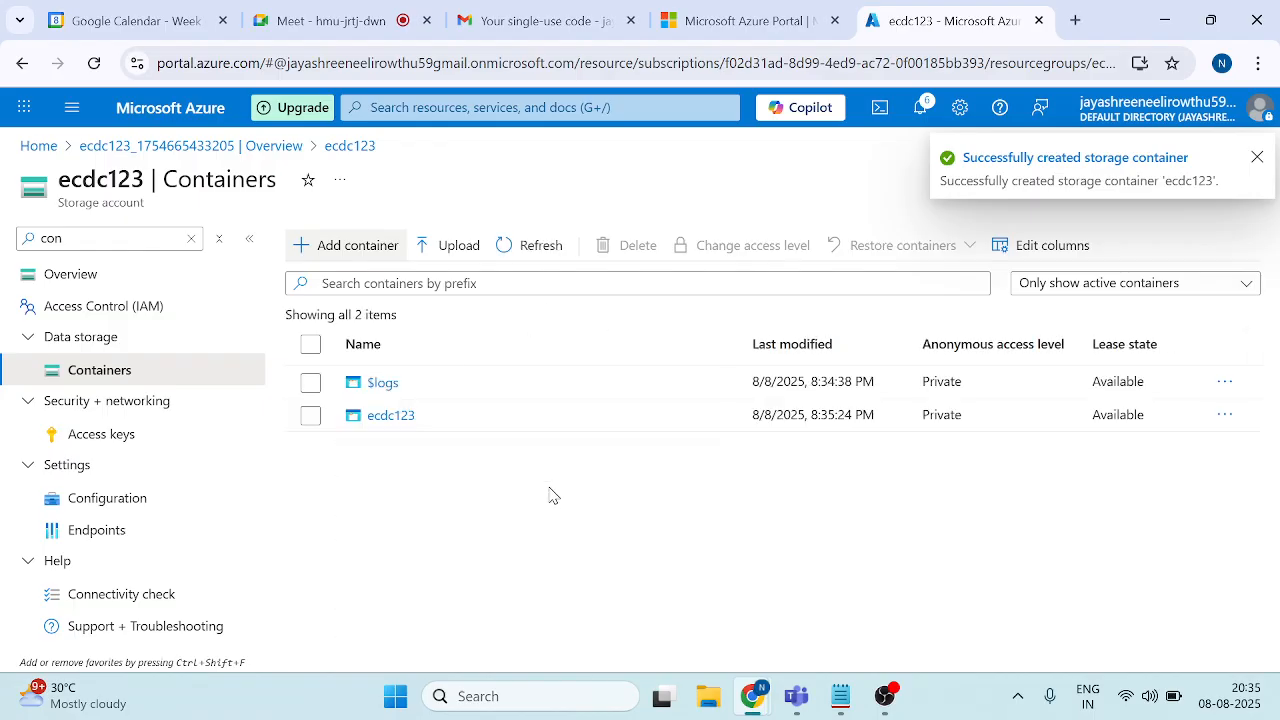
Open the ecdc123 container and upload Demo_HTMLCSSJS.pptx from the html_notes&programs folder into it
{"action": "left_click", "coordinate": [389, 416]}
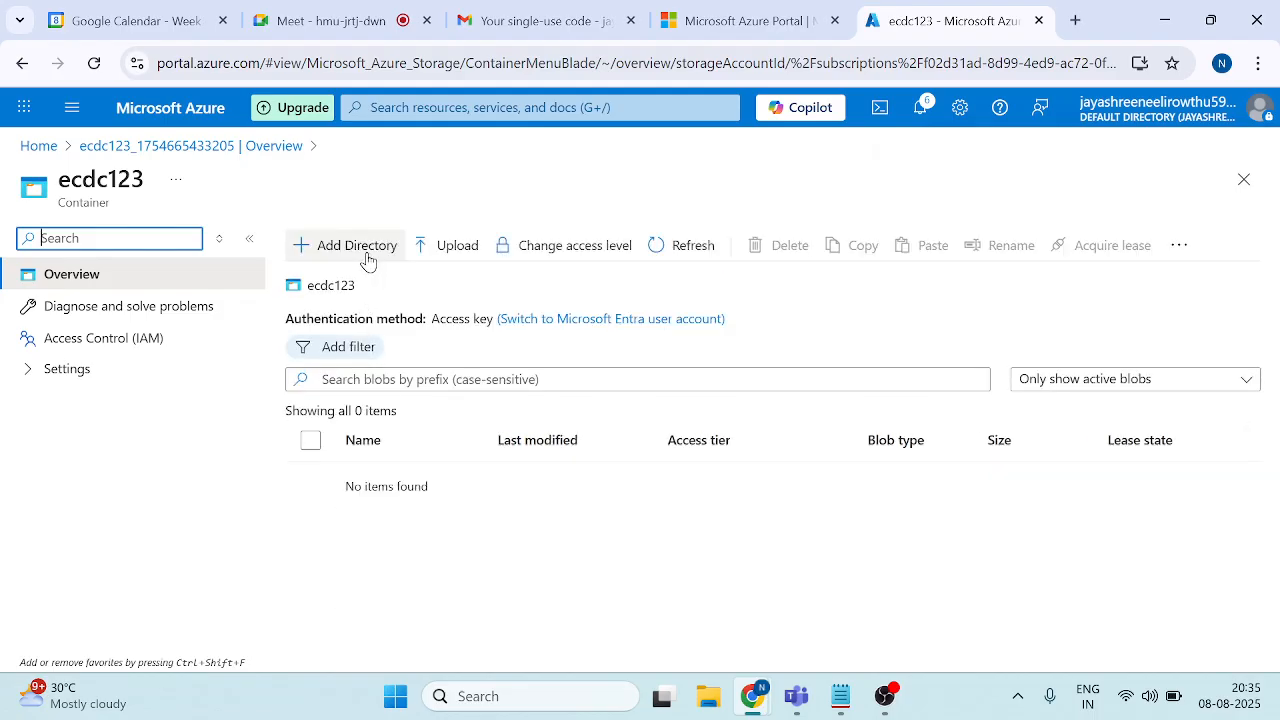
{"action": "left_click", "coordinate": [480, 265]}
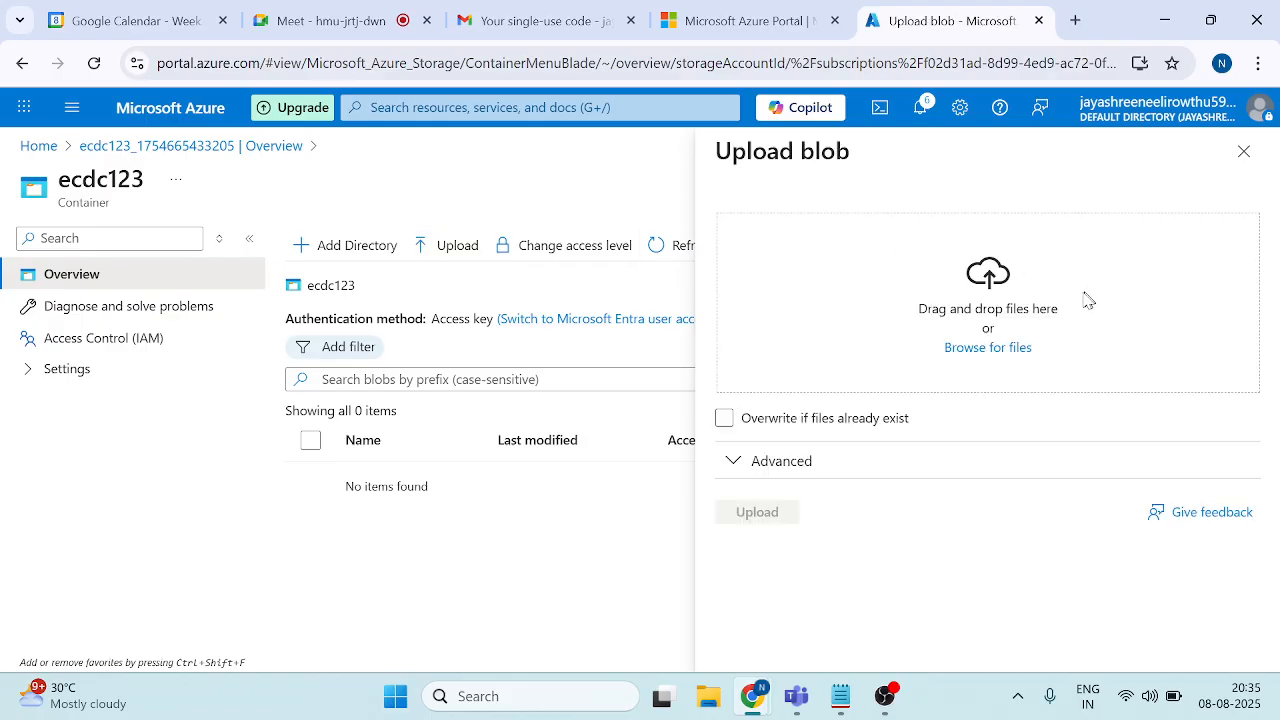
{"action": "left_click", "coordinate": [955, 350]}
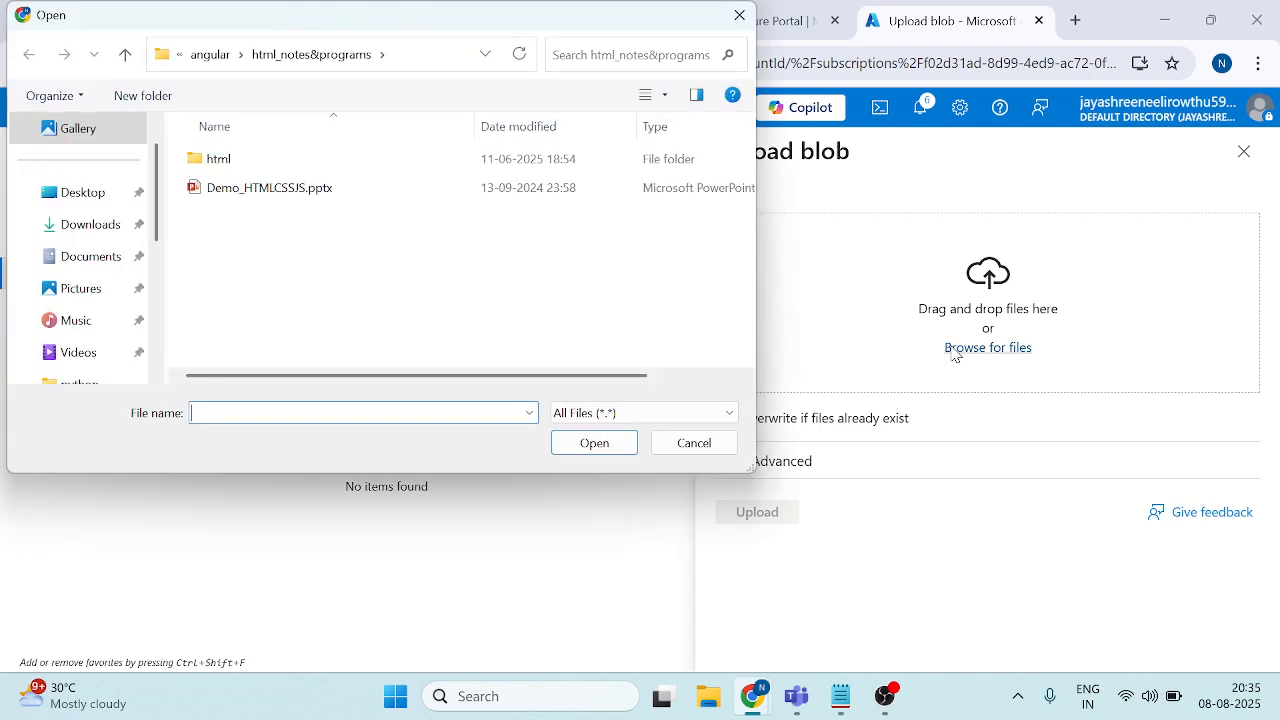
{"action": "left_click", "coordinate": [250, 201]}
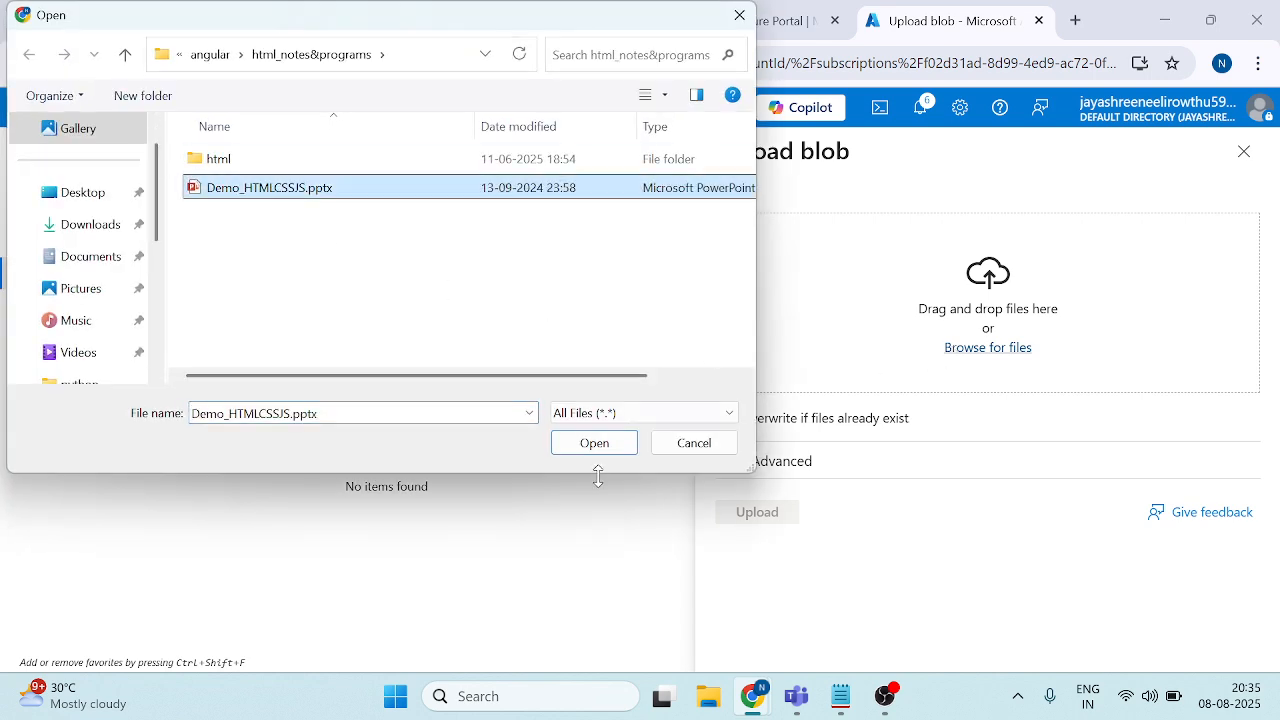
{"action": "left_click", "coordinate": [594, 443]}
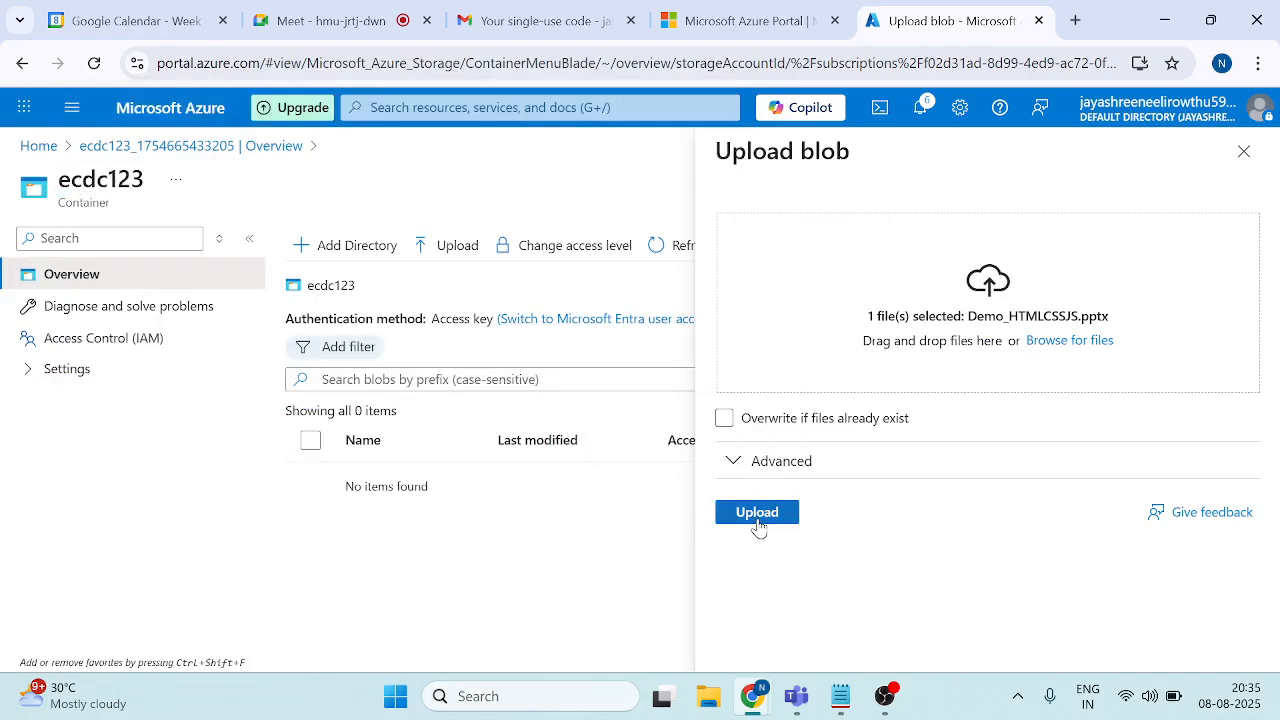
{"action": "left_click", "coordinate": [758, 515]}
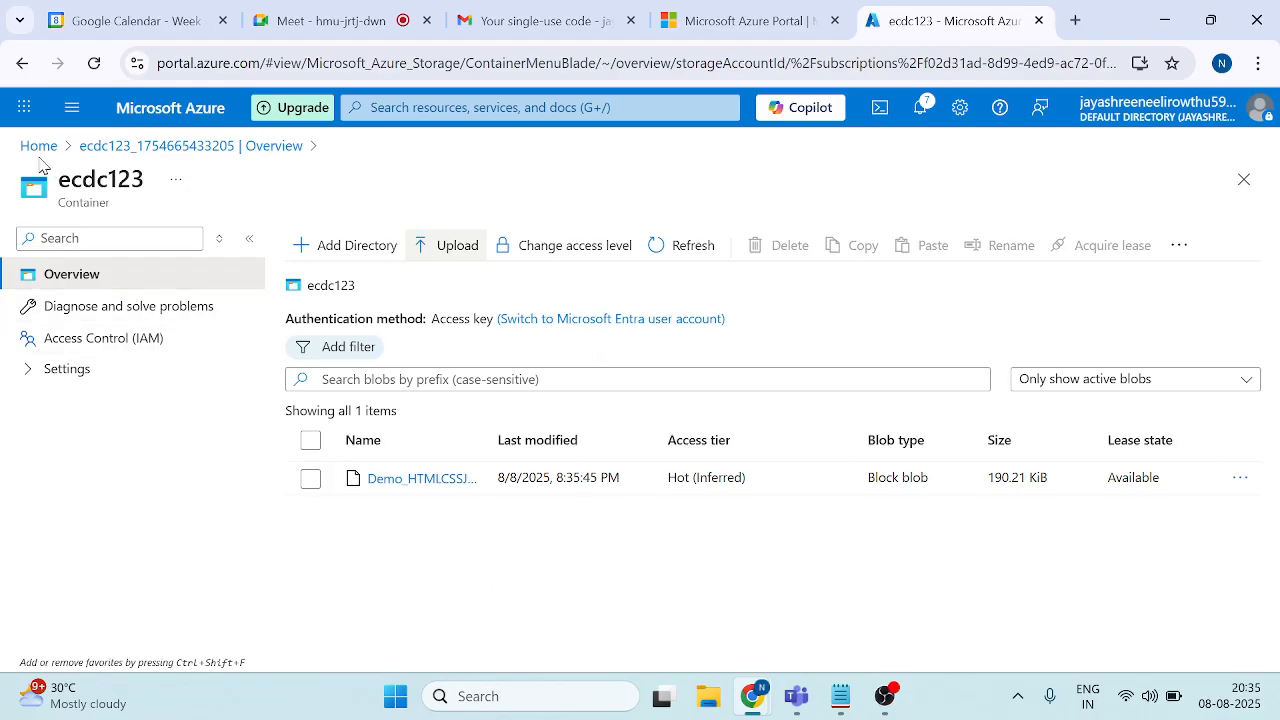
Return to the ecdc resource group through the portal home page and open the containers of its ecdc123 storage account
{"action": "left_click", "coordinate": [200, 148]}
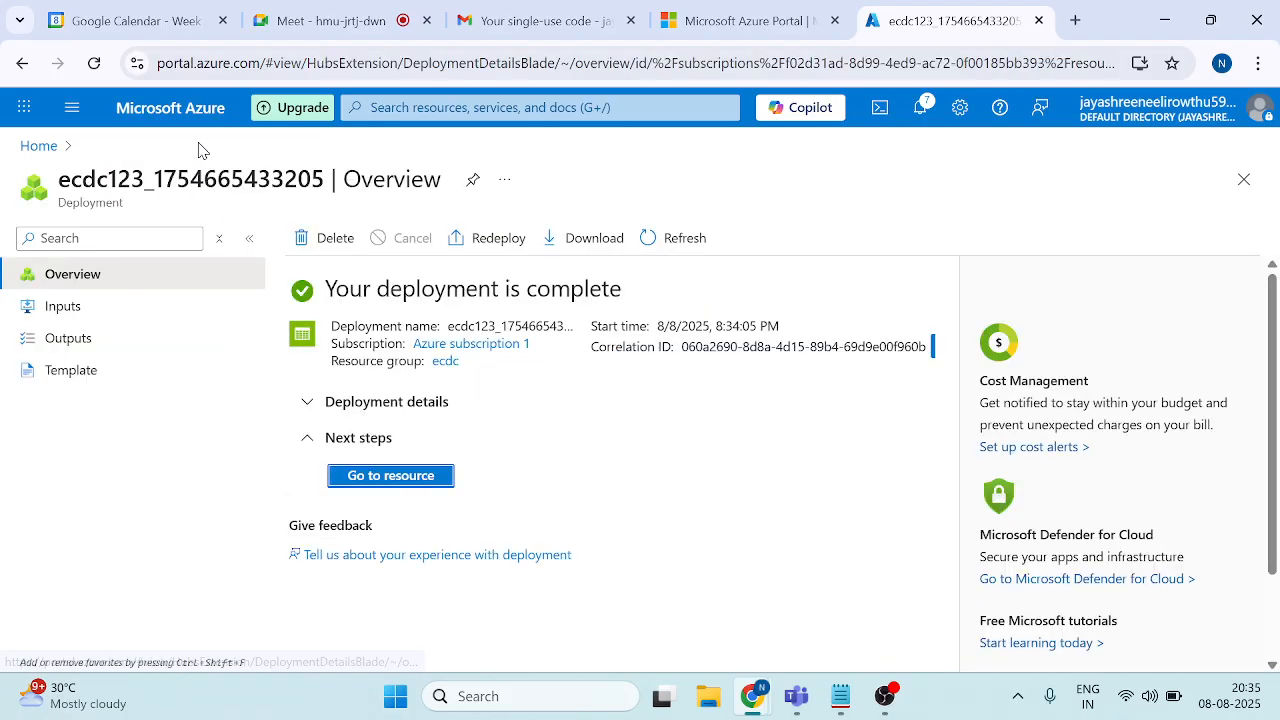
{"action": "left_click", "coordinate": [33, 148]}
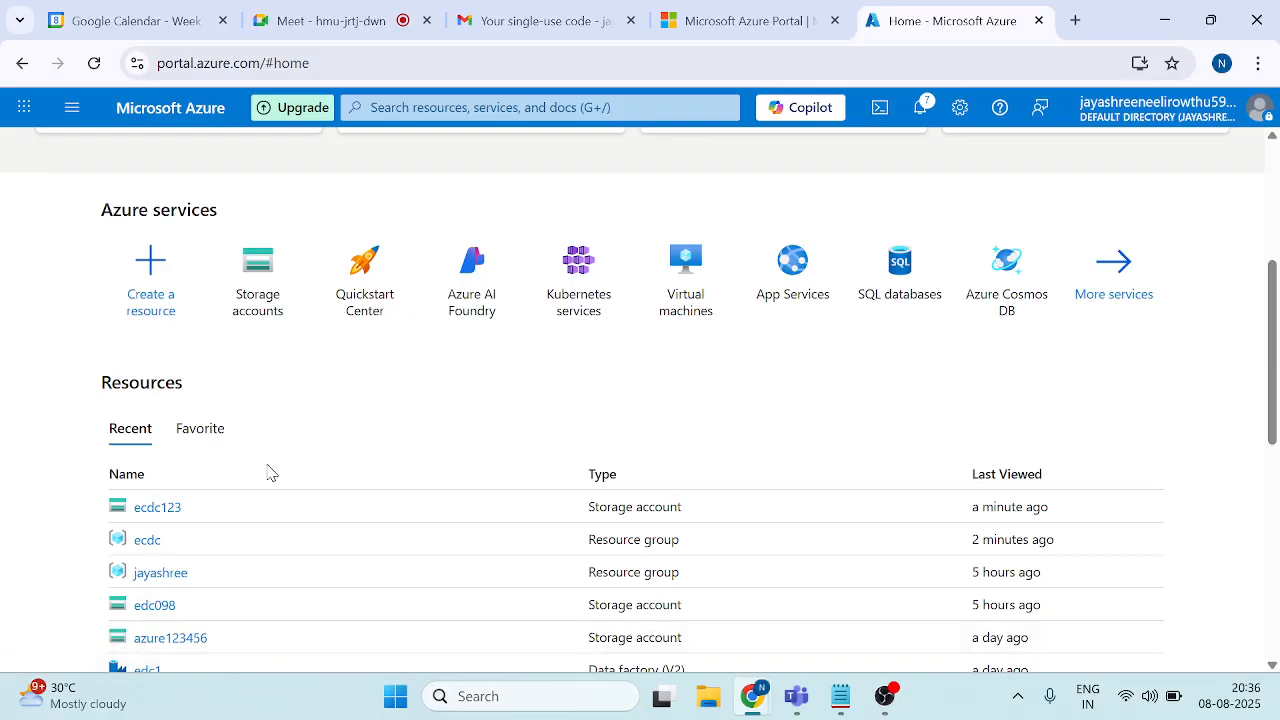
{"action": "scroll", "coordinate": [269, 471], "scroll_direction": "down", "scroll_amount": 2}
{"action": "left_click", "coordinate": [147, 417]}
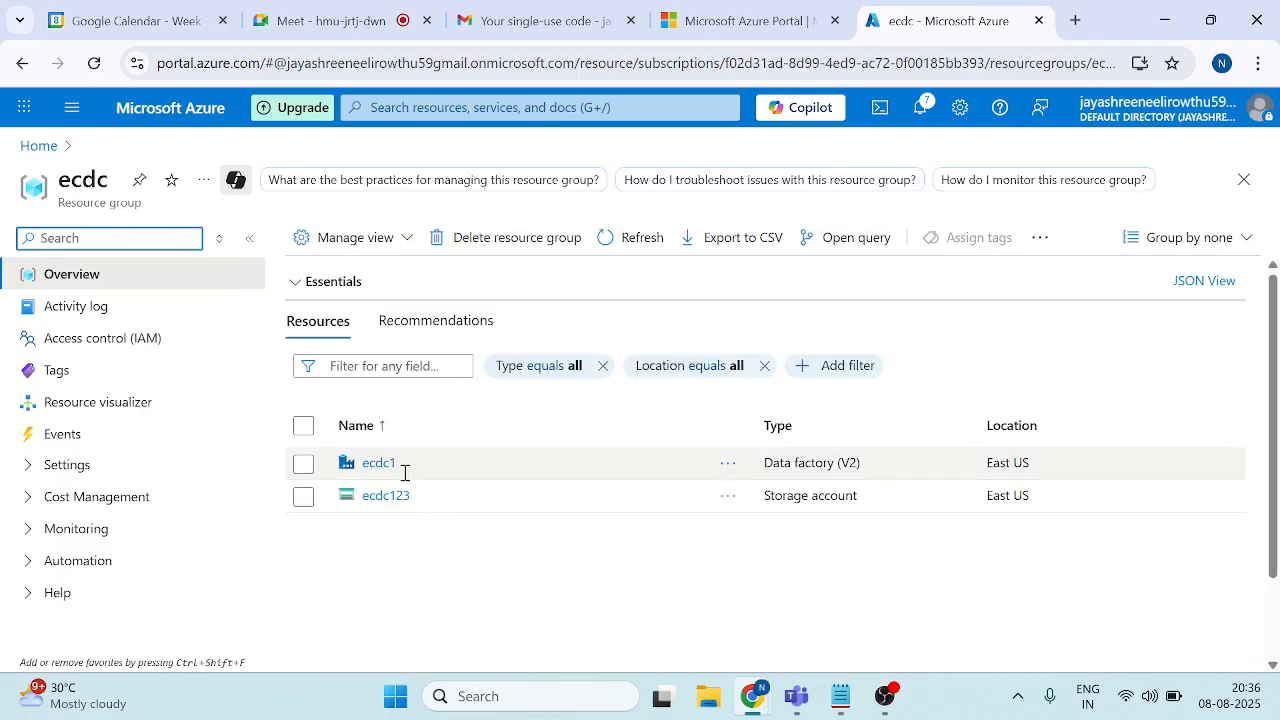
{"action": "left_click", "coordinate": [397, 500]}
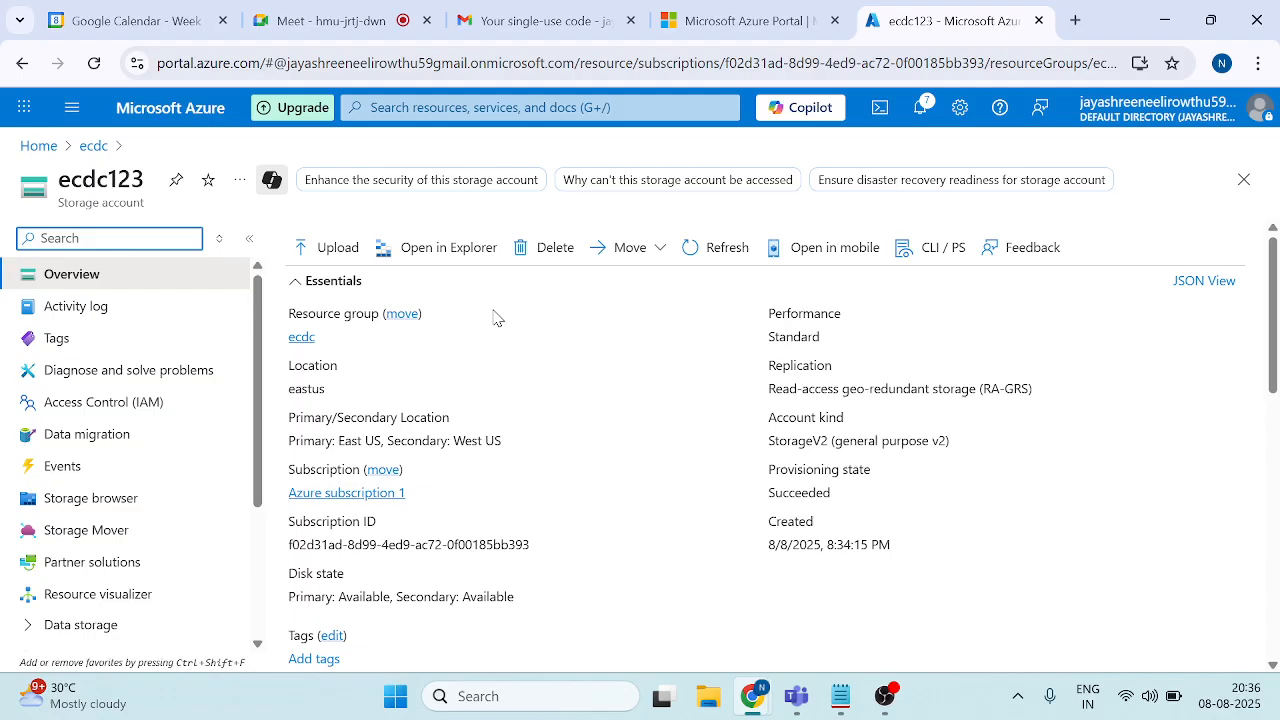
{"action": "scroll", "coordinate": [497, 318], "scroll_direction": "down", "scroll_amount": 8}
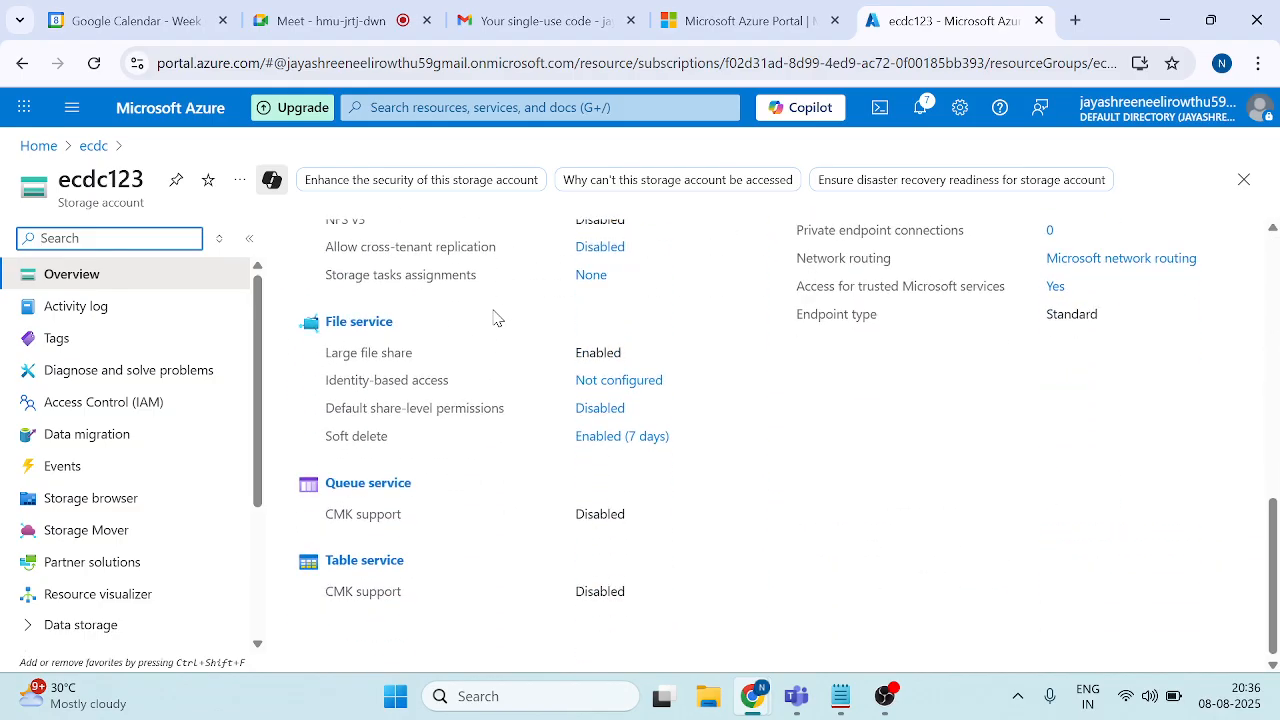
{"action": "scroll", "coordinate": [497, 318], "scroll_direction": "up", "scroll_amount": 3}
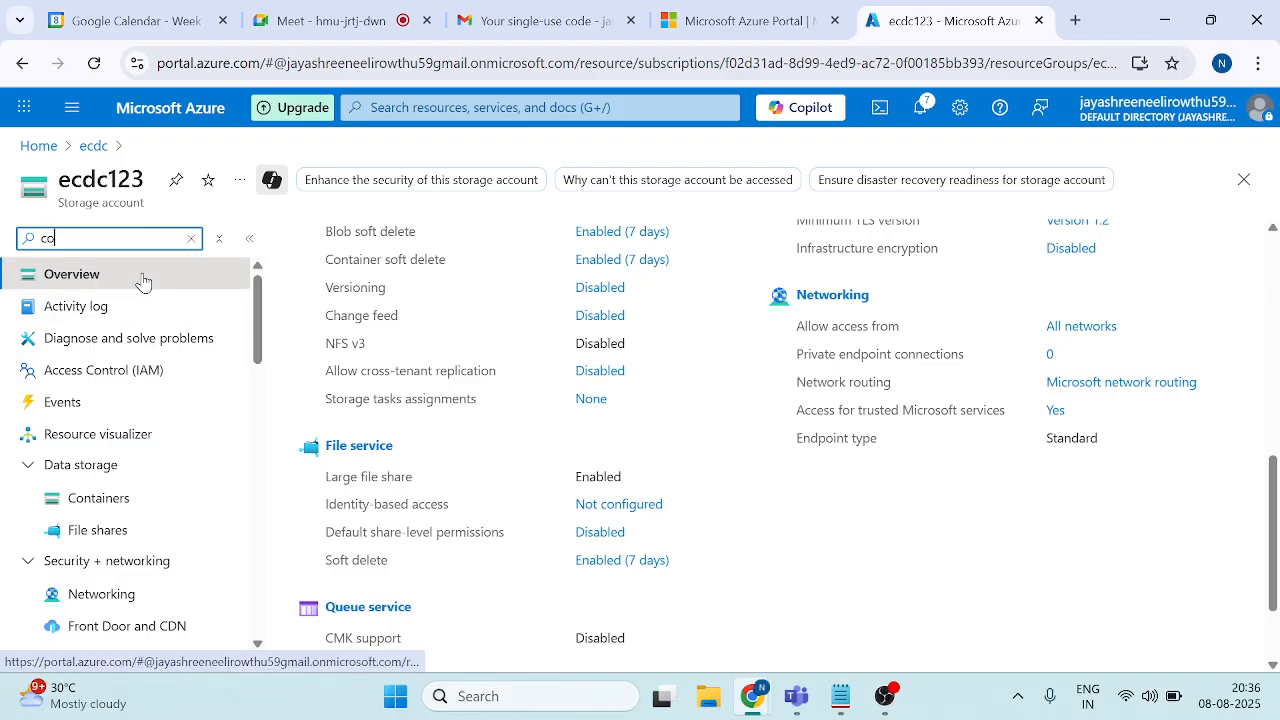
{"action": "left_click", "coordinate": [99, 371]}
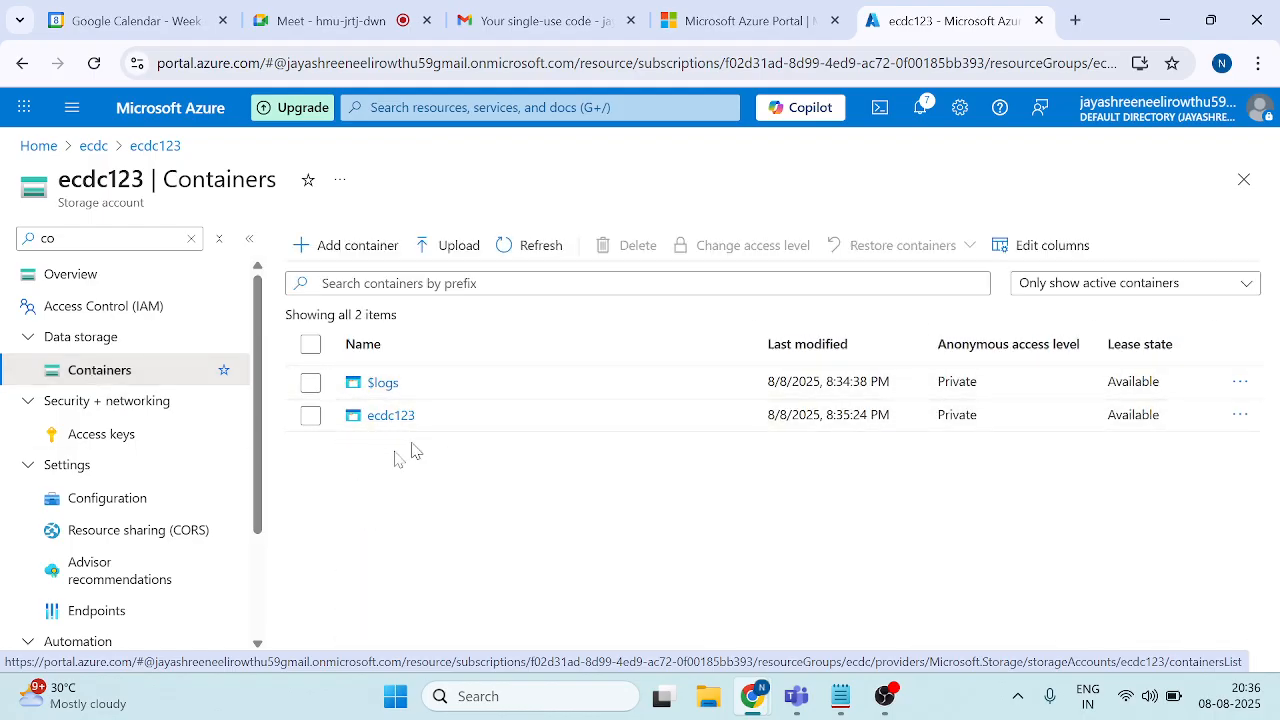
Start a blob upload at the storage account's container list and browse the computer's Desktop for a file
{"action": "left_click", "coordinate": [447, 250]}
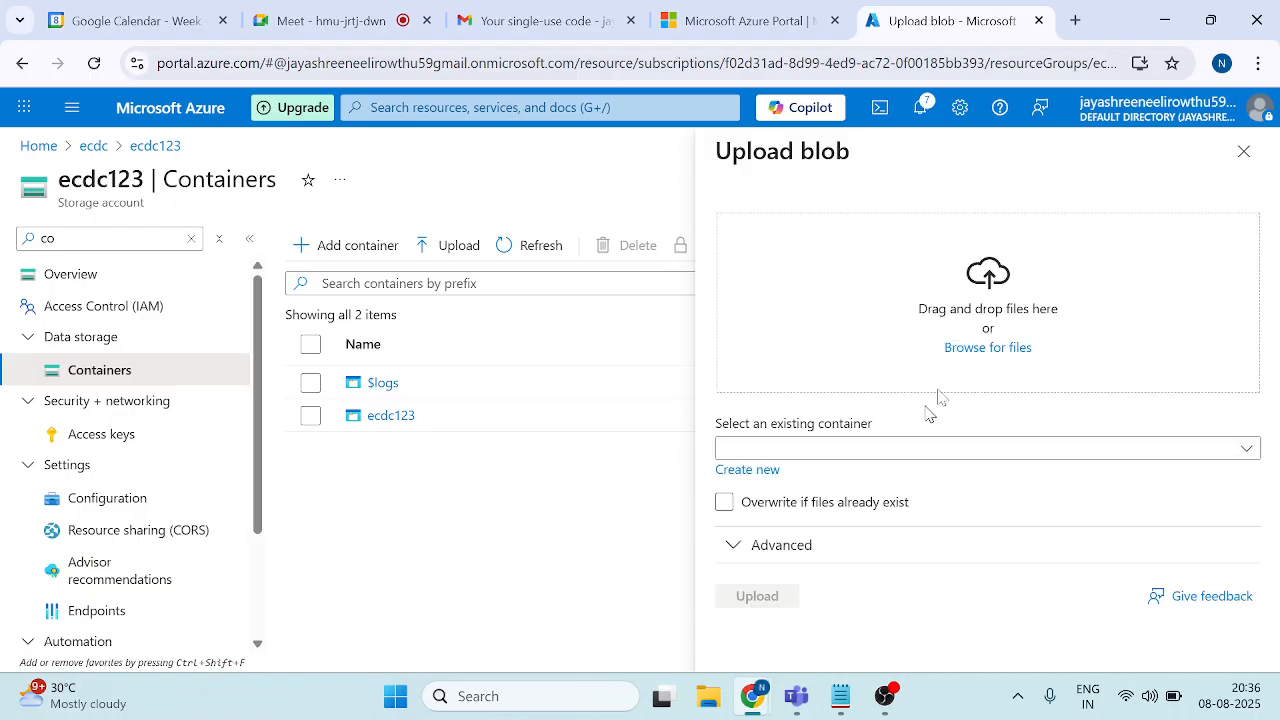
{"action": "left_click", "coordinate": [997, 347]}
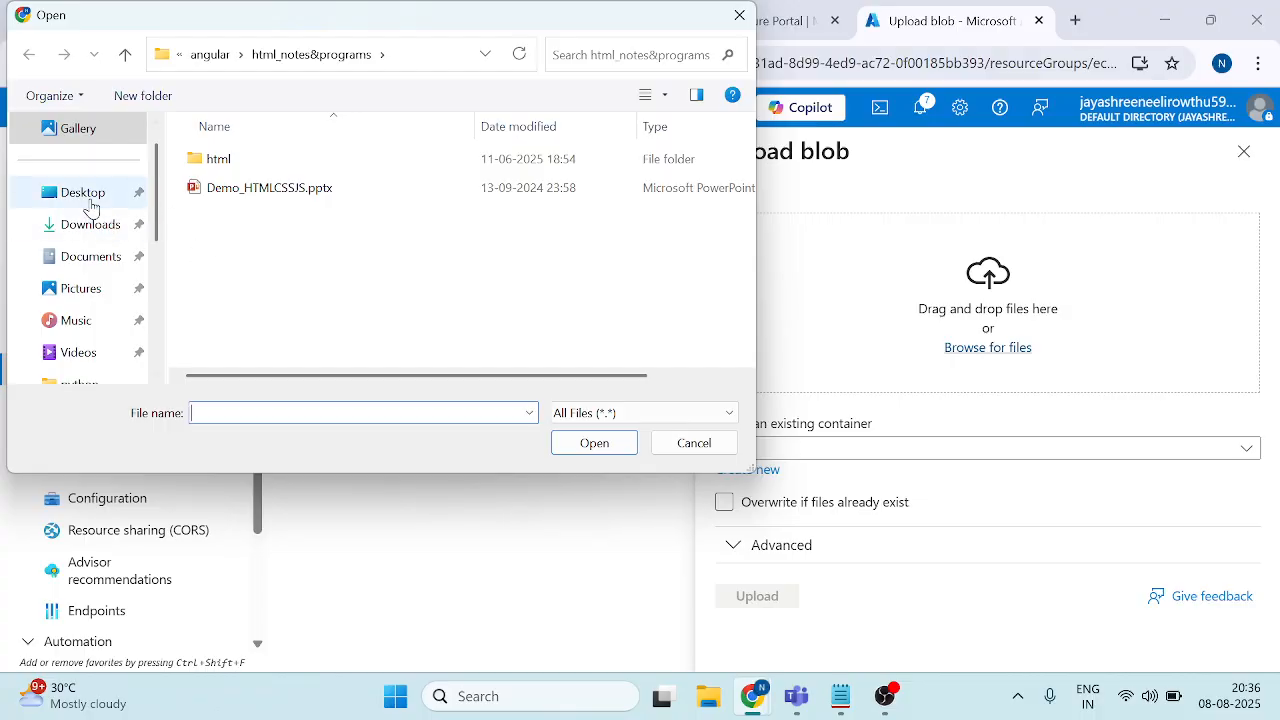
{"action": "left_click", "coordinate": [89, 203]}
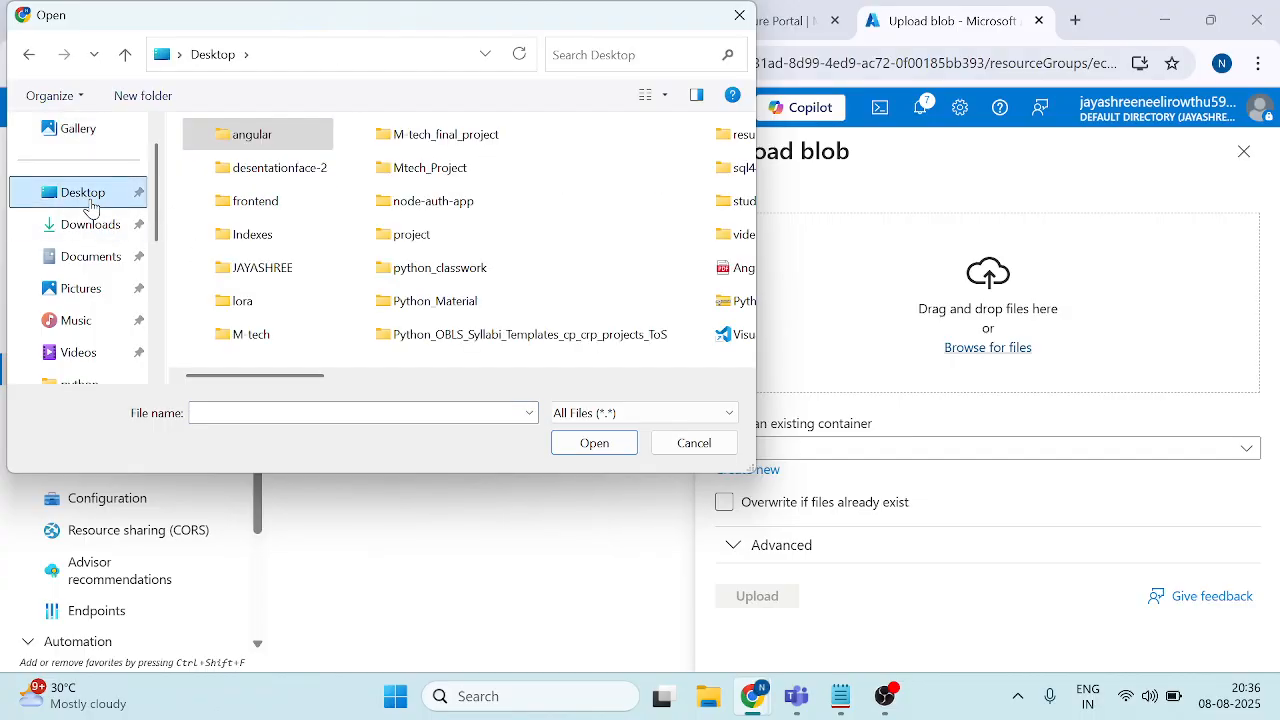
{"action": "double_click", "coordinate": [277, 206]}
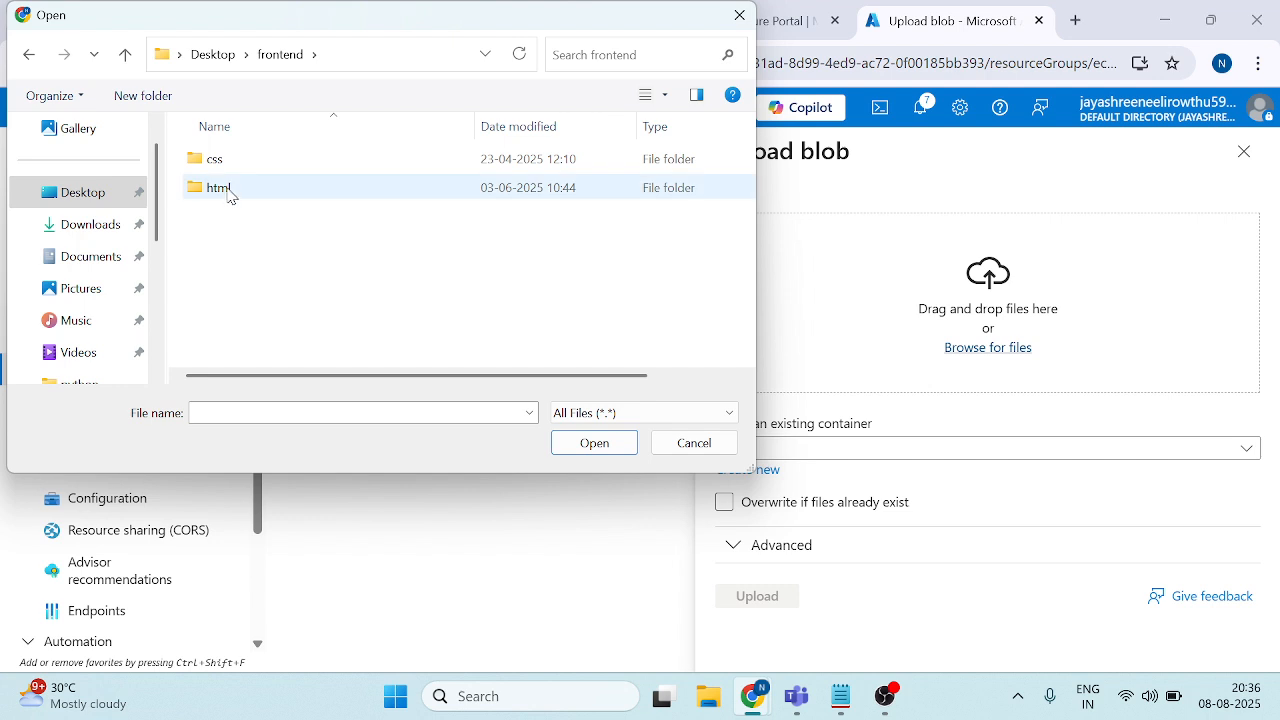
{"action": "left_click", "coordinate": [229, 195]}
{"action": "double_click", "coordinate": [229, 188]}
{"action": "left_click", "coordinate": [125, 54]}
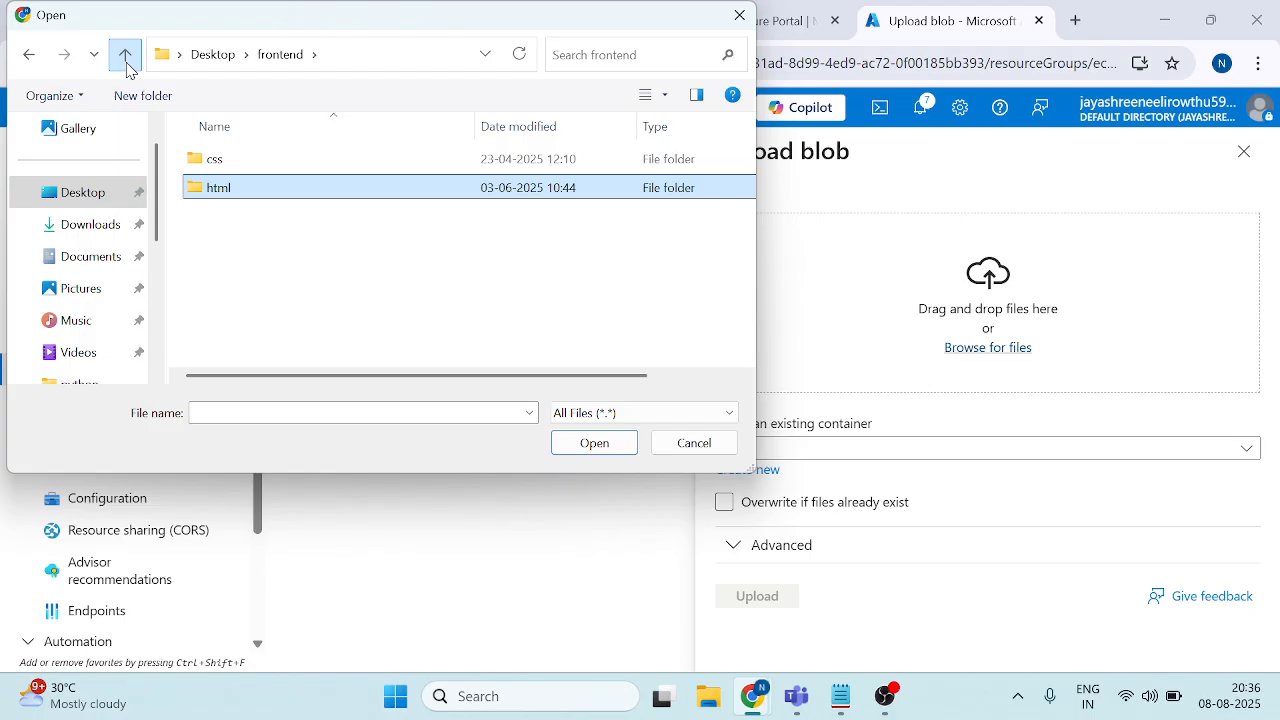
{"action": "left_click", "coordinate": [126, 64]}
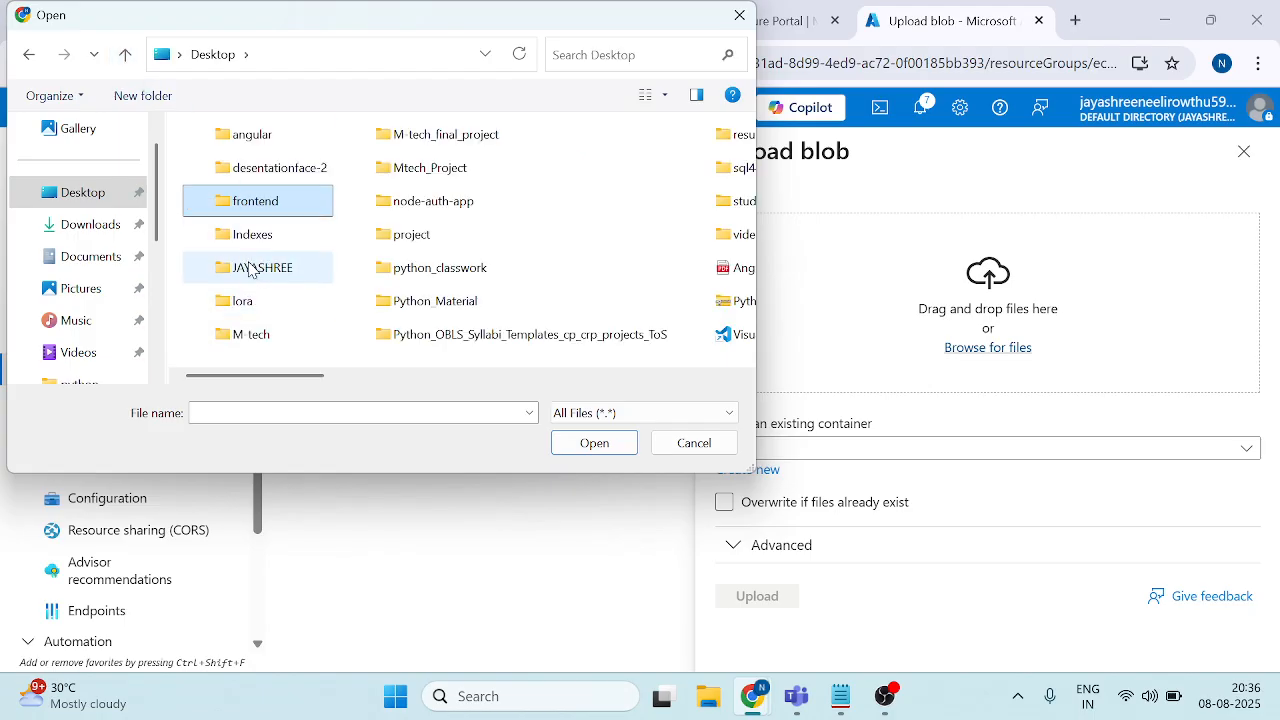
Choose Final Major Documentation.docx from the New_project folder inside Mtech_Project as the file to upload
{"action": "left_click", "coordinate": [452, 176]}
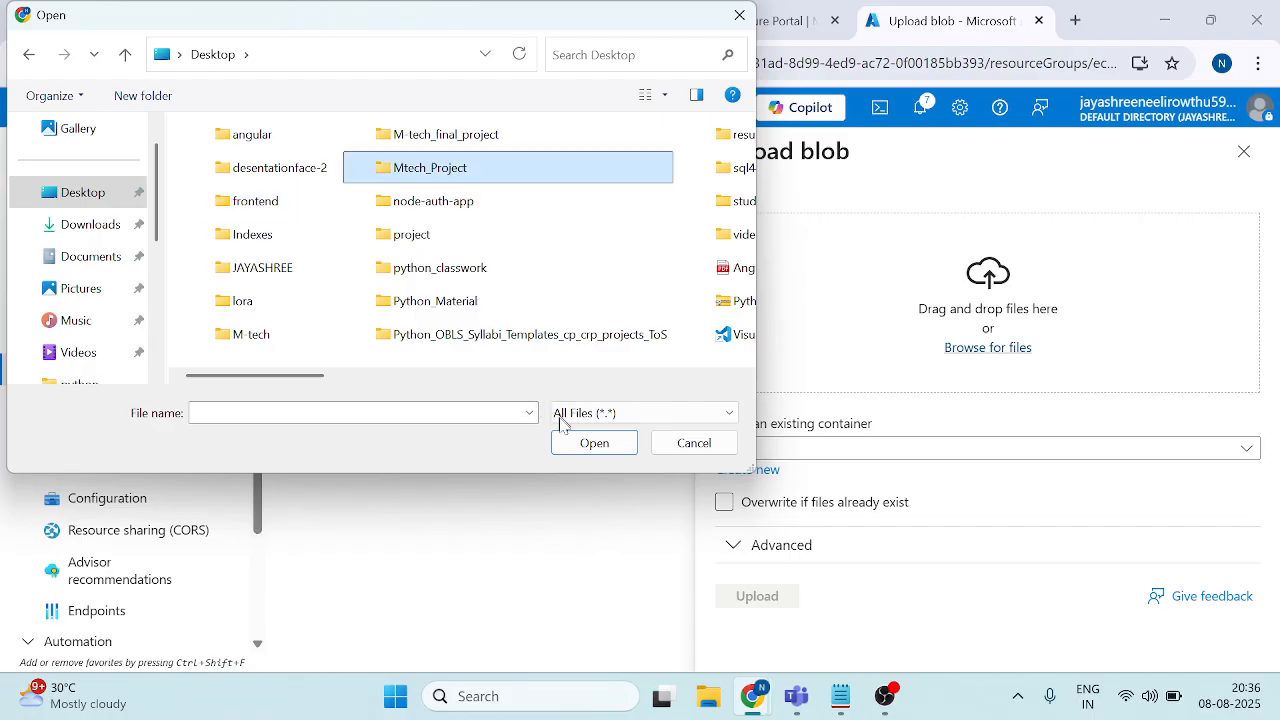
{"action": "left_click", "coordinate": [594, 444]}
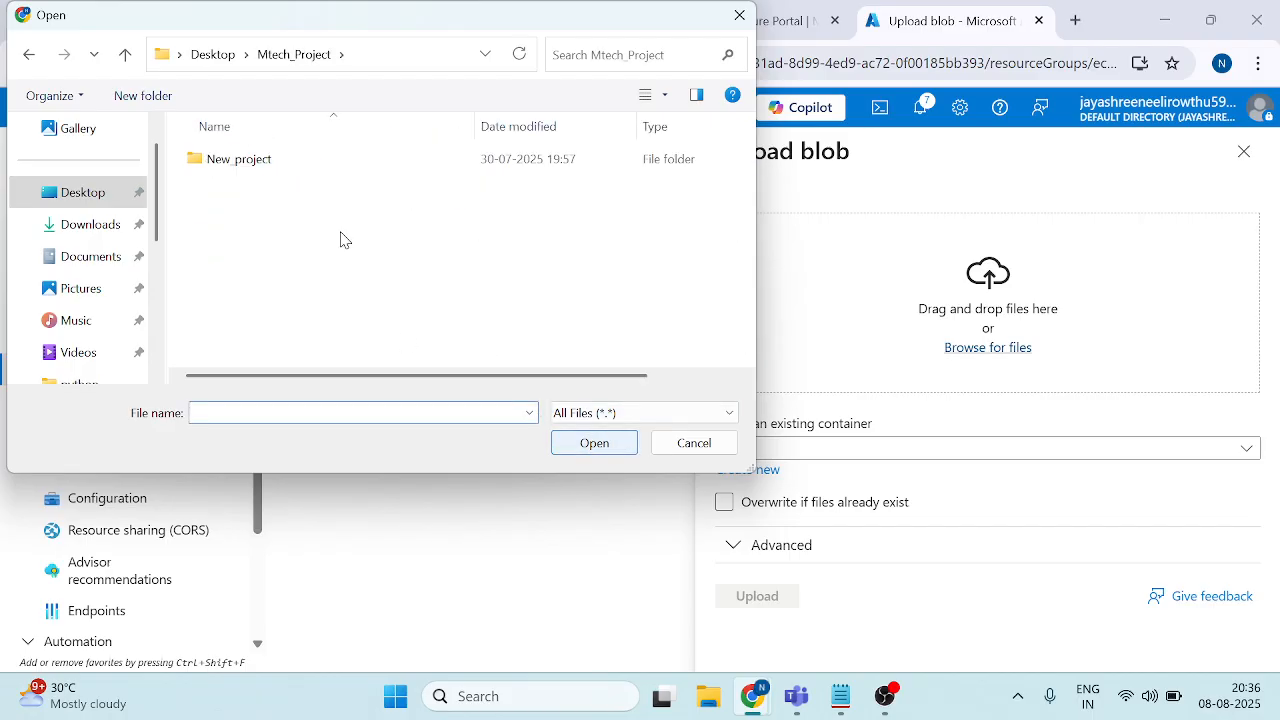
{"action": "left_click", "coordinate": [250, 166]}
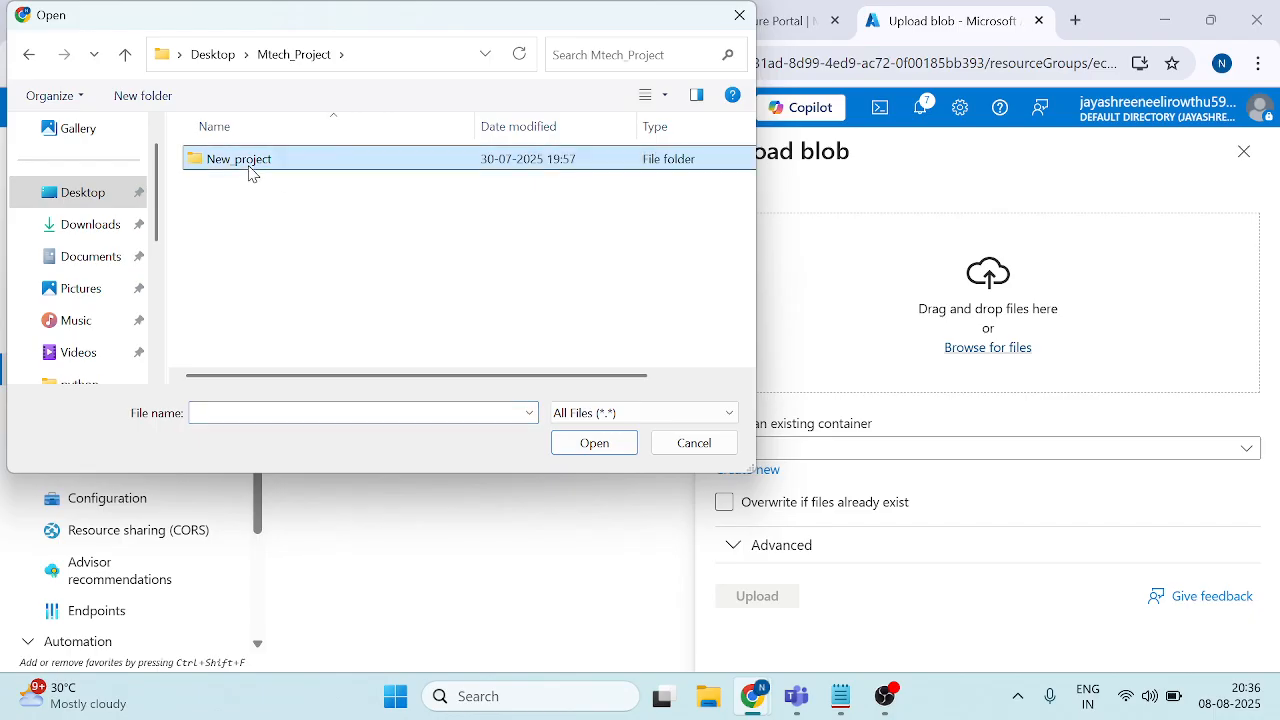
{"action": "left_click", "coordinate": [622, 447]}
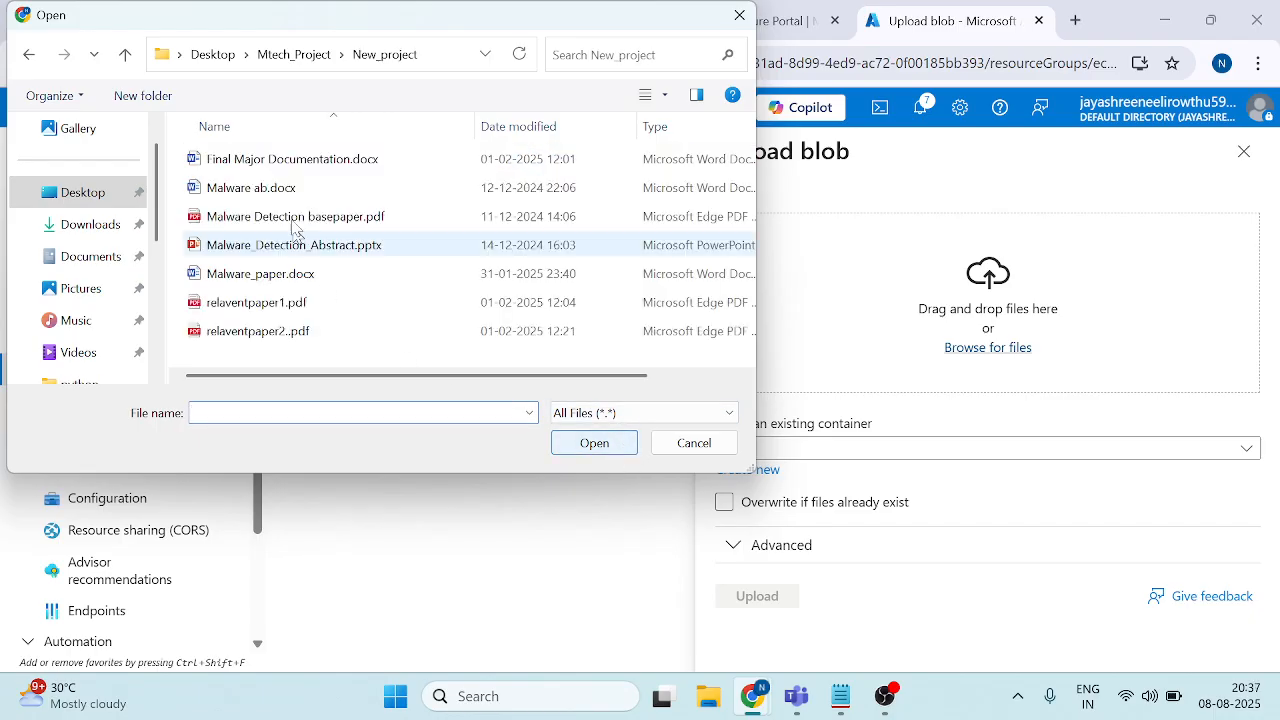
{"action": "left_click", "coordinate": [312, 171]}
{"action": "left_click", "coordinate": [594, 444]}
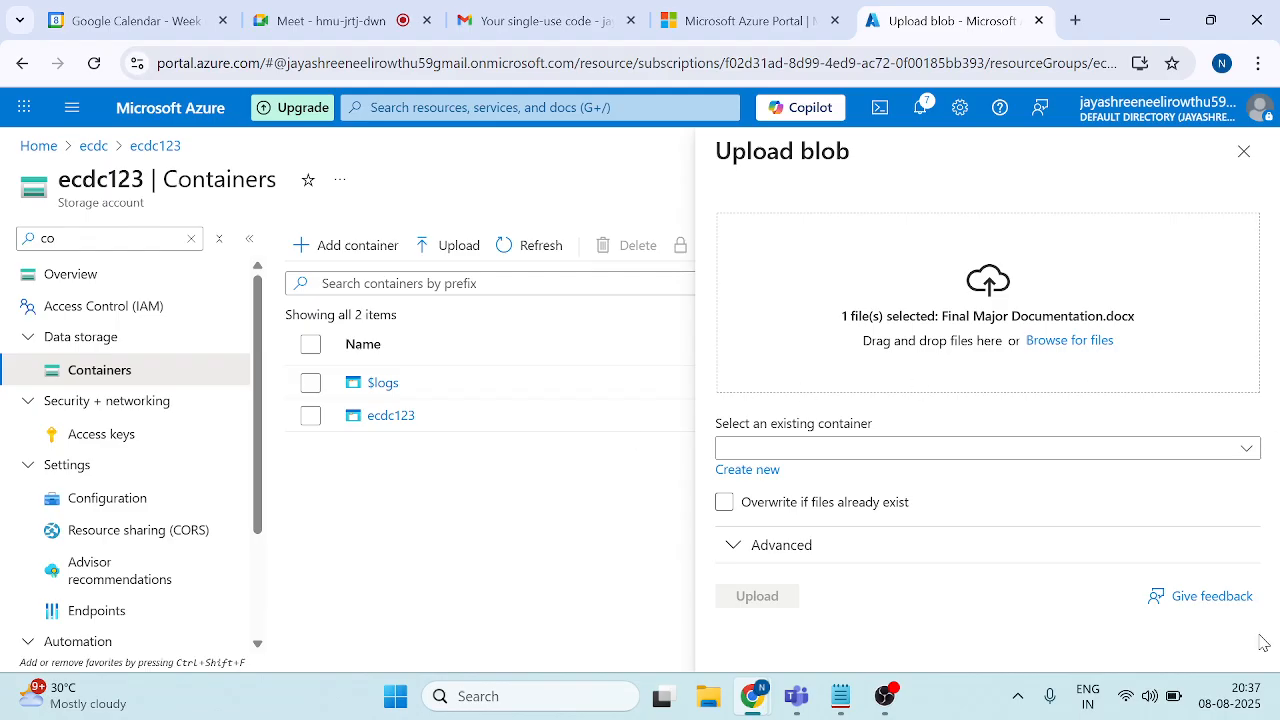
Set the existing container ecdc123 as the destination and upload the selected document
{"action": "left_click", "coordinate": [1240, 449]}
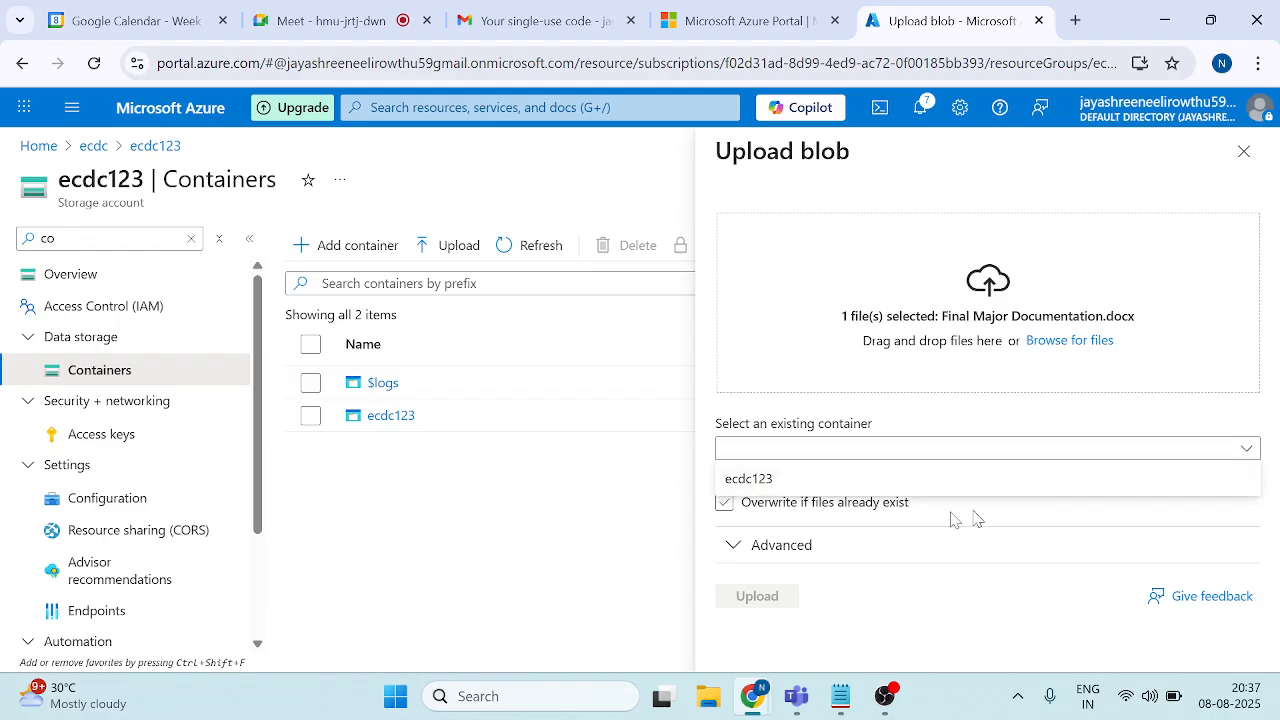
{"action": "left_click", "coordinate": [863, 480]}
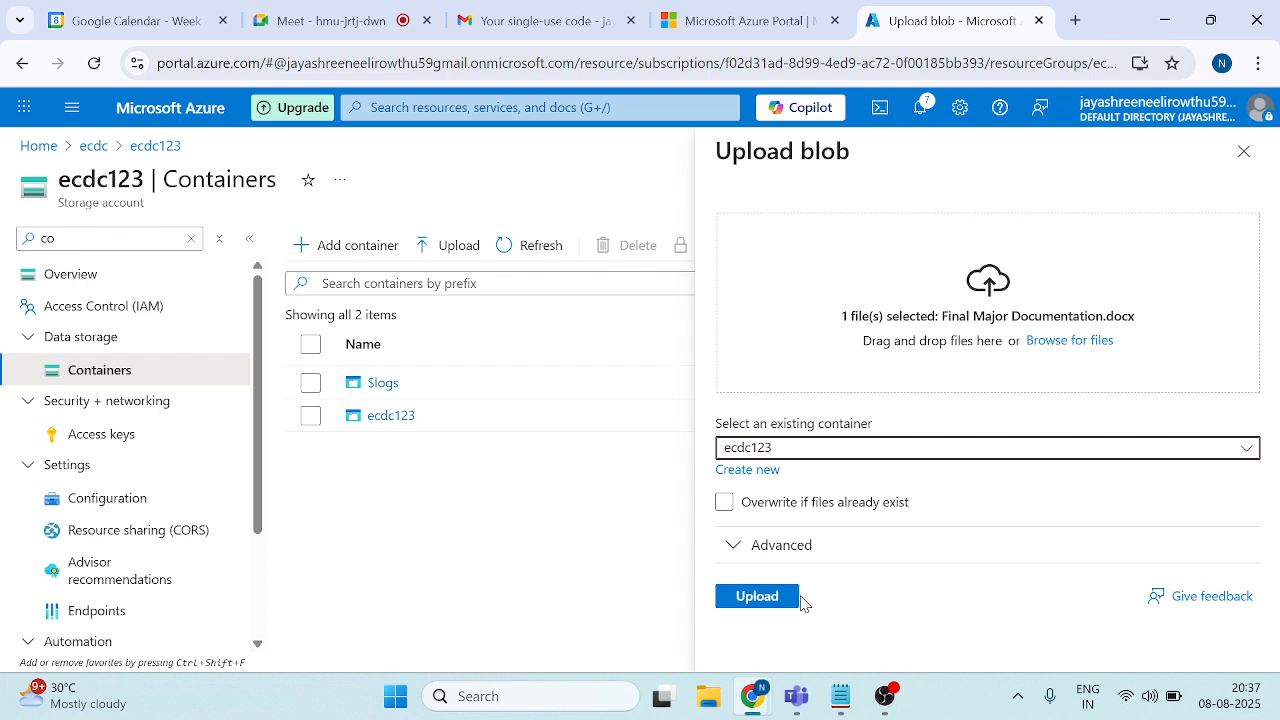
{"action": "left_click", "coordinate": [750, 605]}
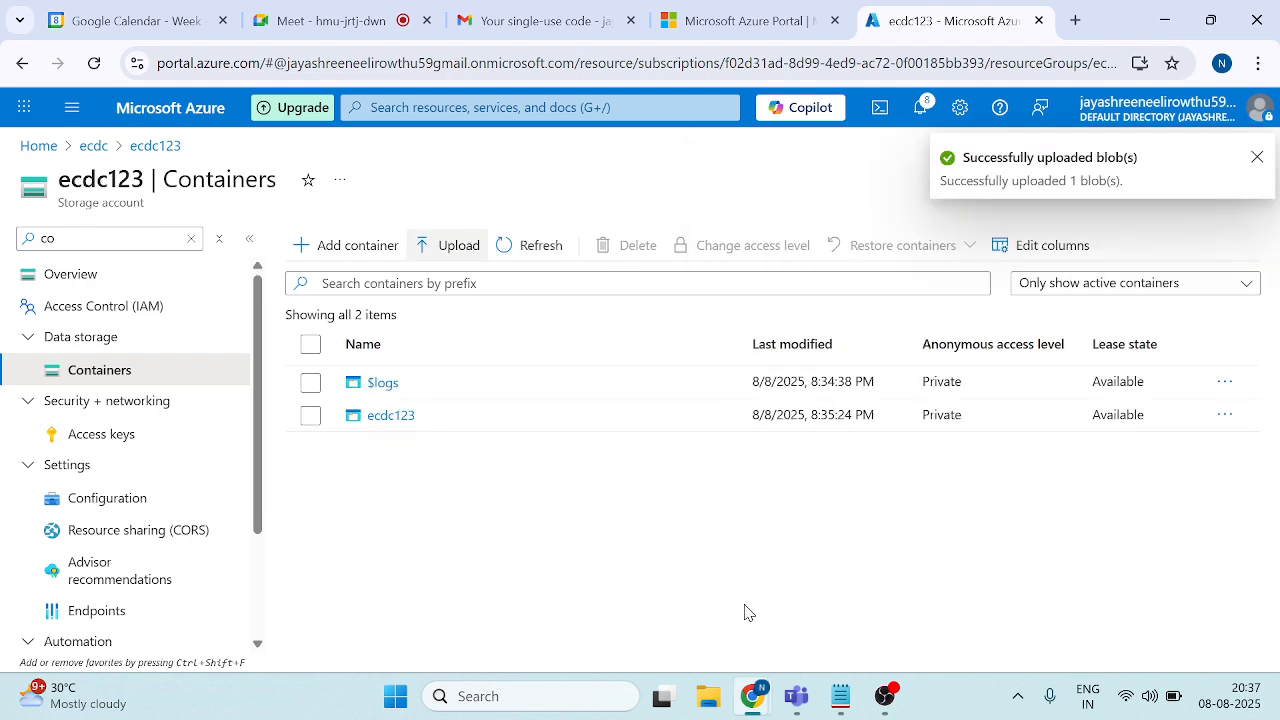
Open the ecdc123 container to check the uploaded blobs and reload the page
{"action": "left_click", "coordinate": [403, 417]}
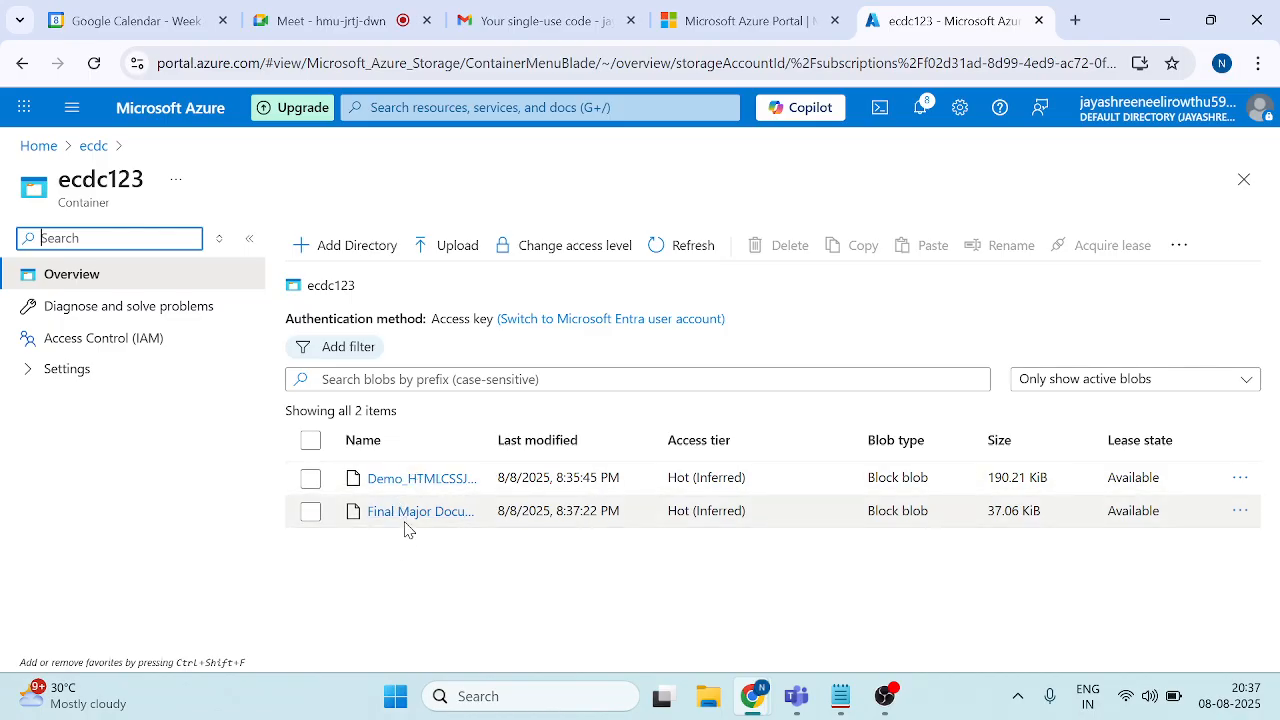
{"action": "left_click", "coordinate": [94, 62]}
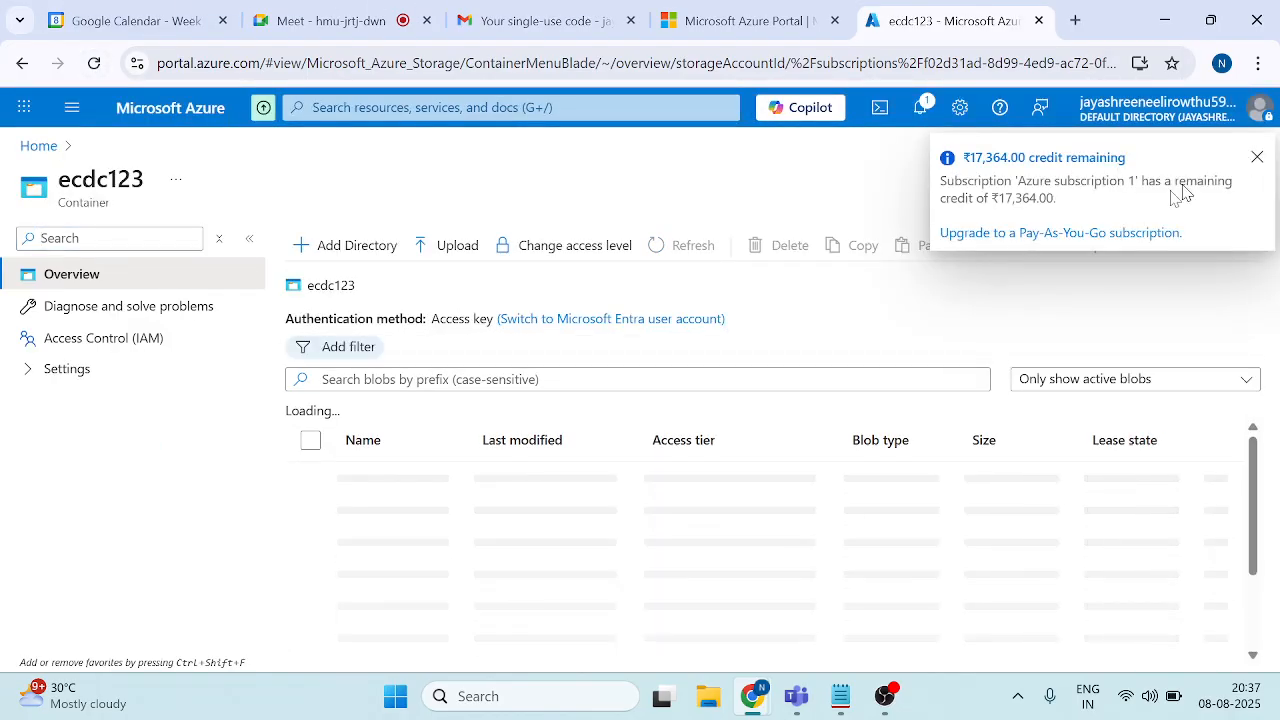
Return to the ecdc resource group through the portal home page and launch the studio of its ecdc1 data factory
{"action": "left_click", "coordinate": [40, 145]}
{"action": "scroll", "coordinate": [333, 530], "scroll_direction": "down", "scroll_amount": 3}
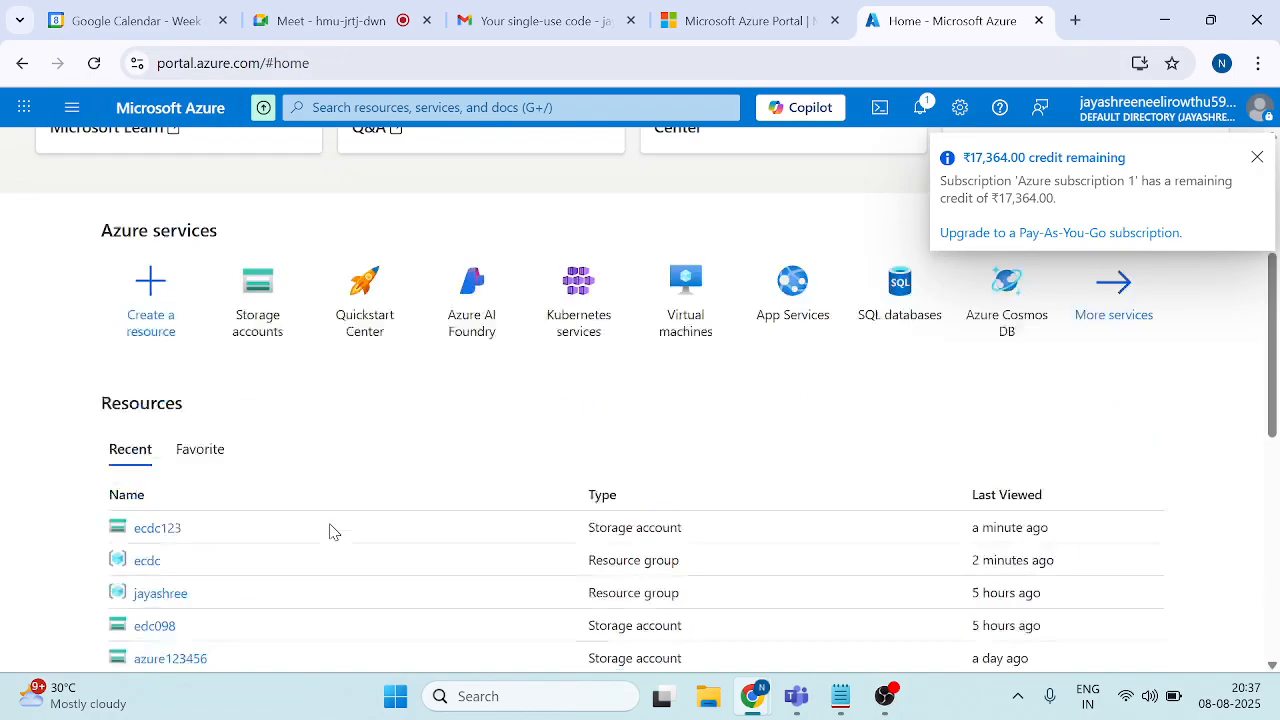
{"action": "scroll", "coordinate": [333, 530], "scroll_direction": "down", "scroll_amount": 1}
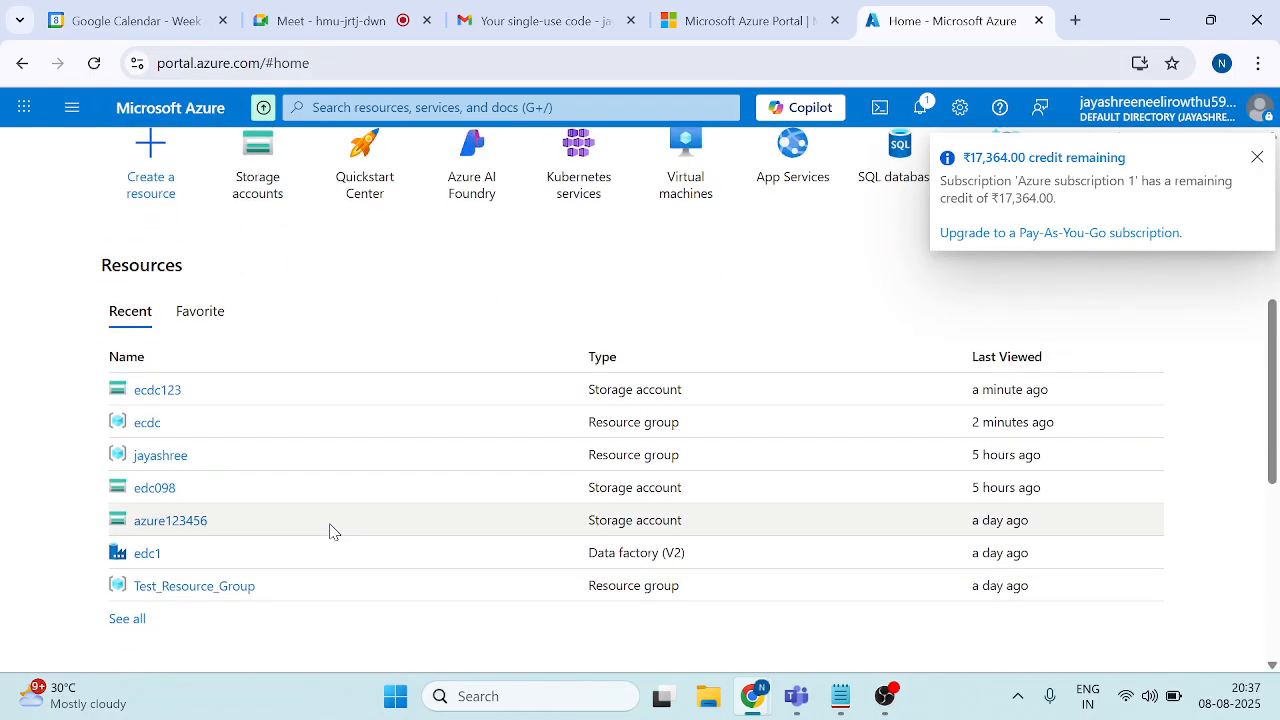
{"action": "left_click", "coordinate": [146, 424]}
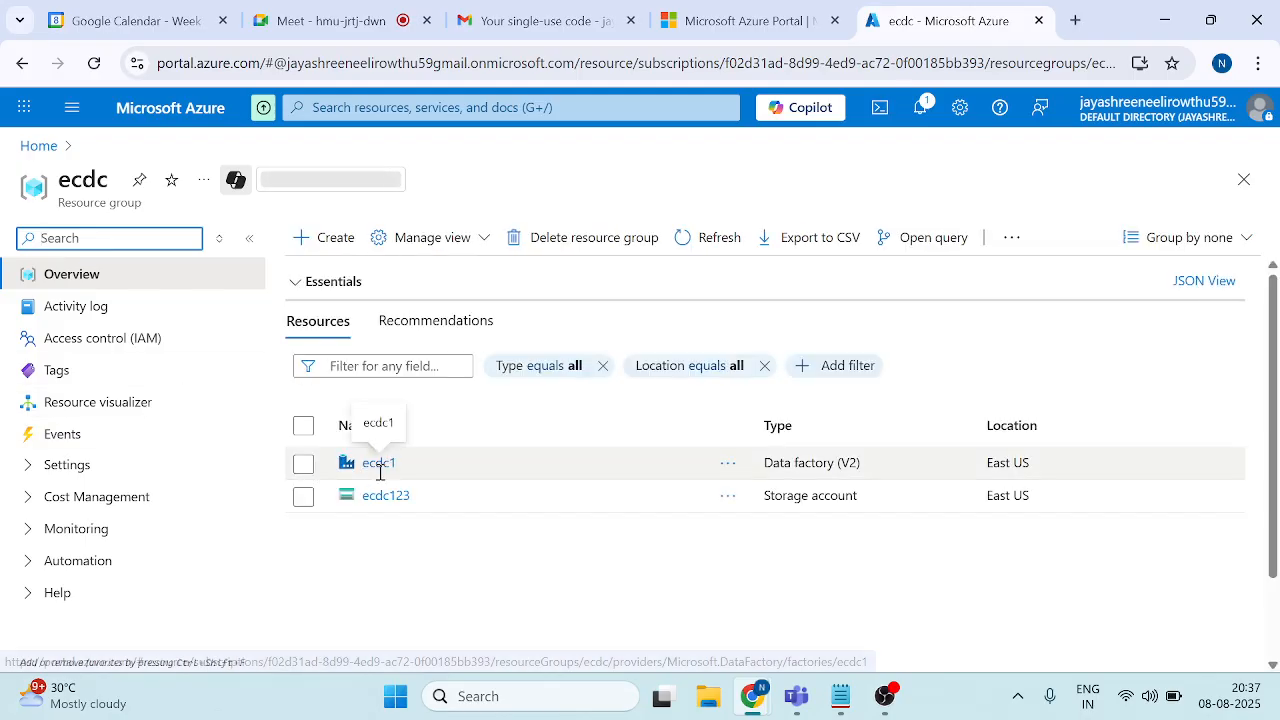
{"action": "left_click", "coordinate": [378, 463]}
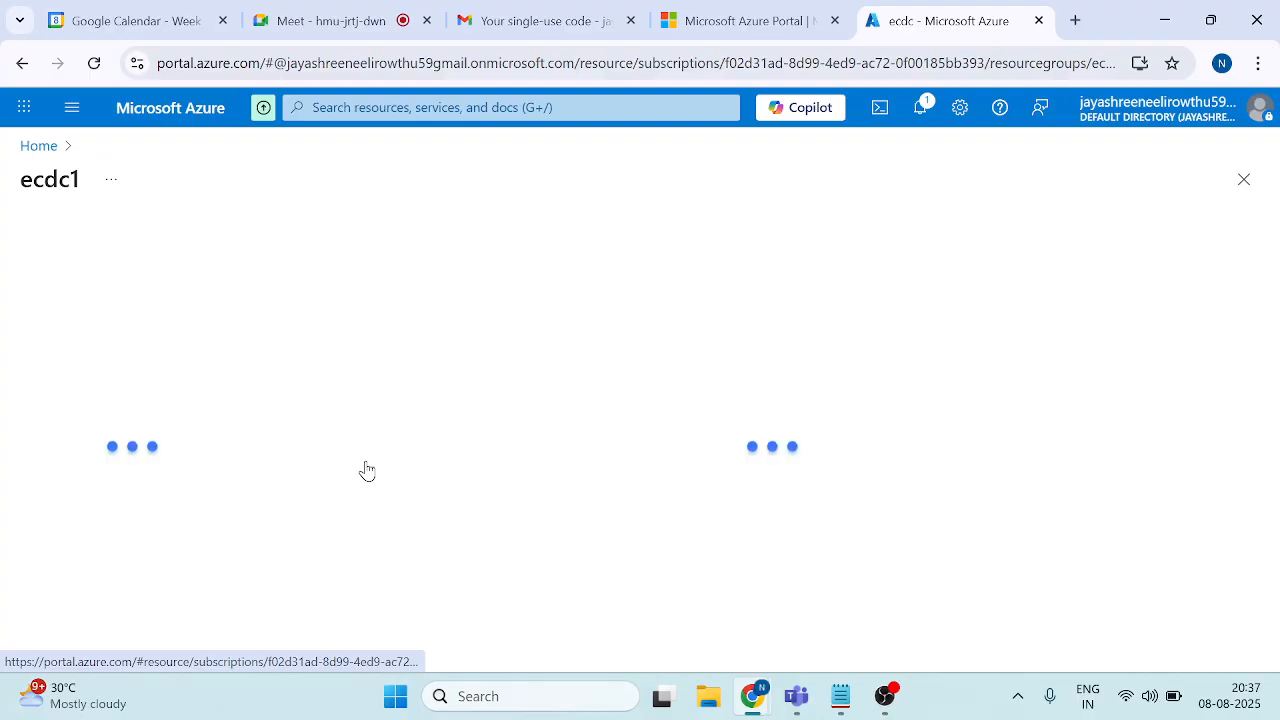
{"action": "scroll", "coordinate": [711, 471], "scroll_direction": "down", "scroll_amount": 5}
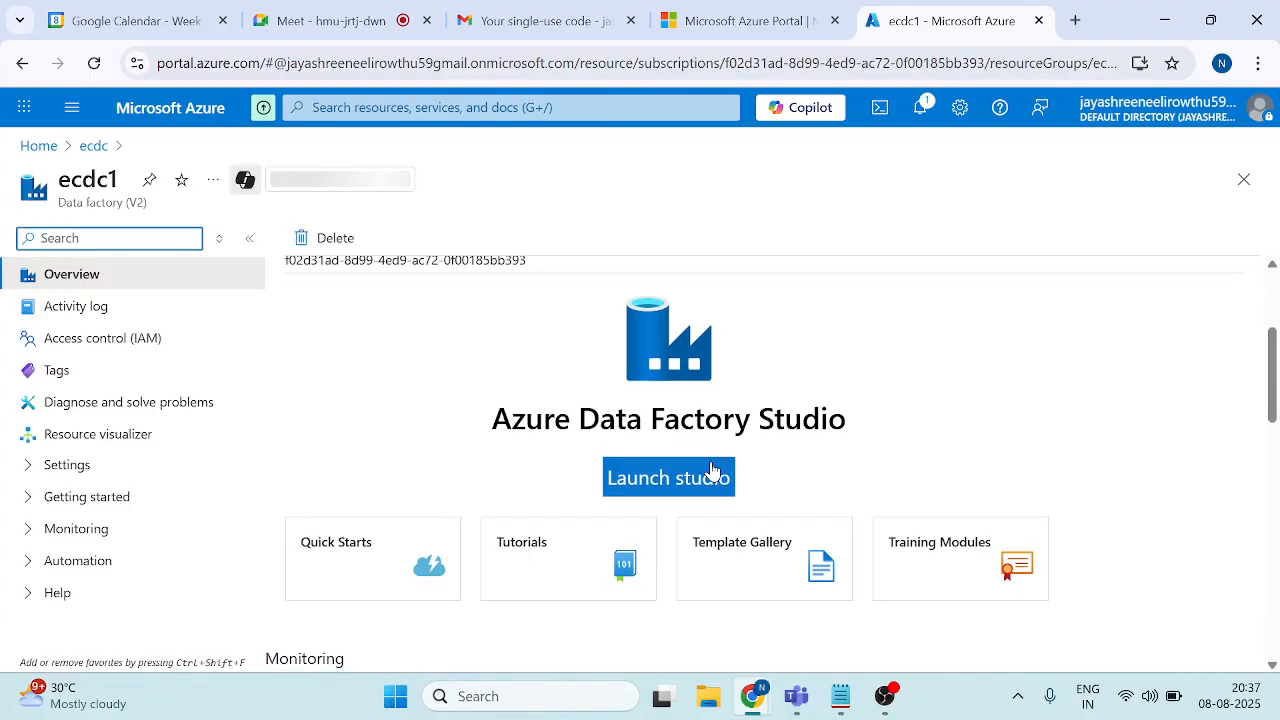
{"action": "scroll", "coordinate": [711, 471], "scroll_direction": "up", "scroll_amount": 2}
{"action": "left_click", "coordinate": [670, 424]}
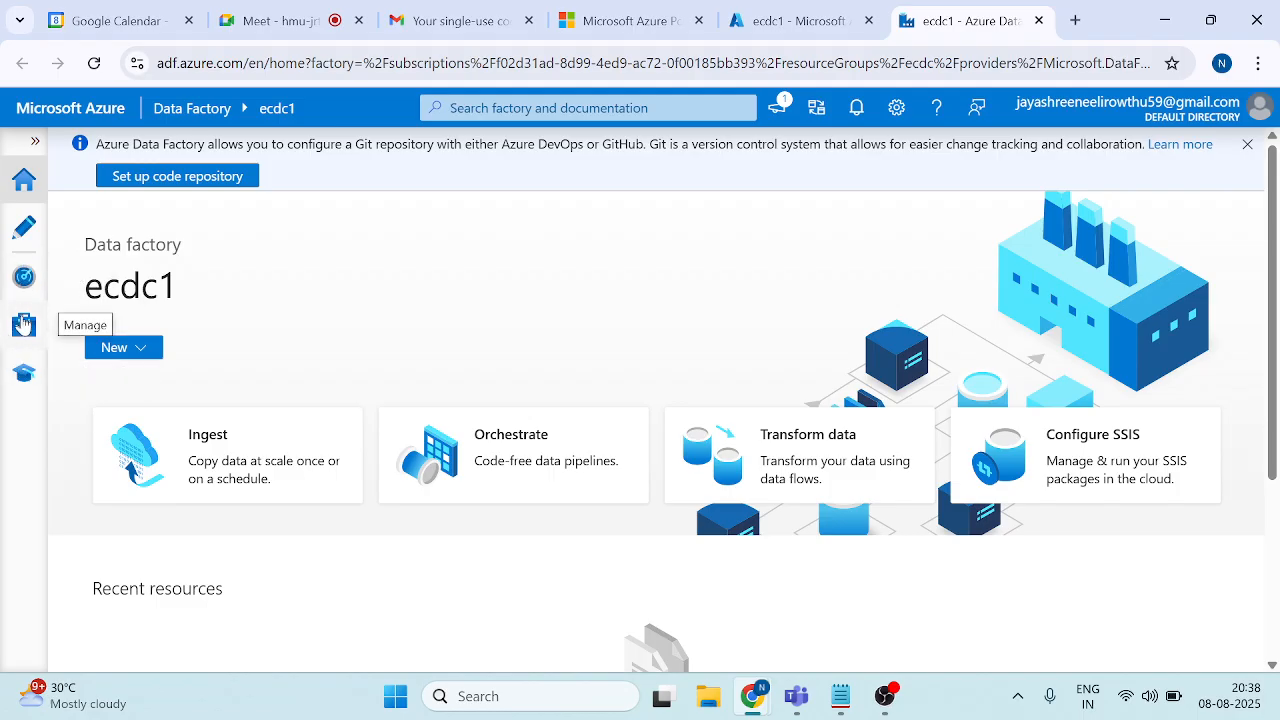
Start a new linked service in the data factory's management area with HTTP as its data store
{"action": "left_click", "coordinate": [22, 328]}
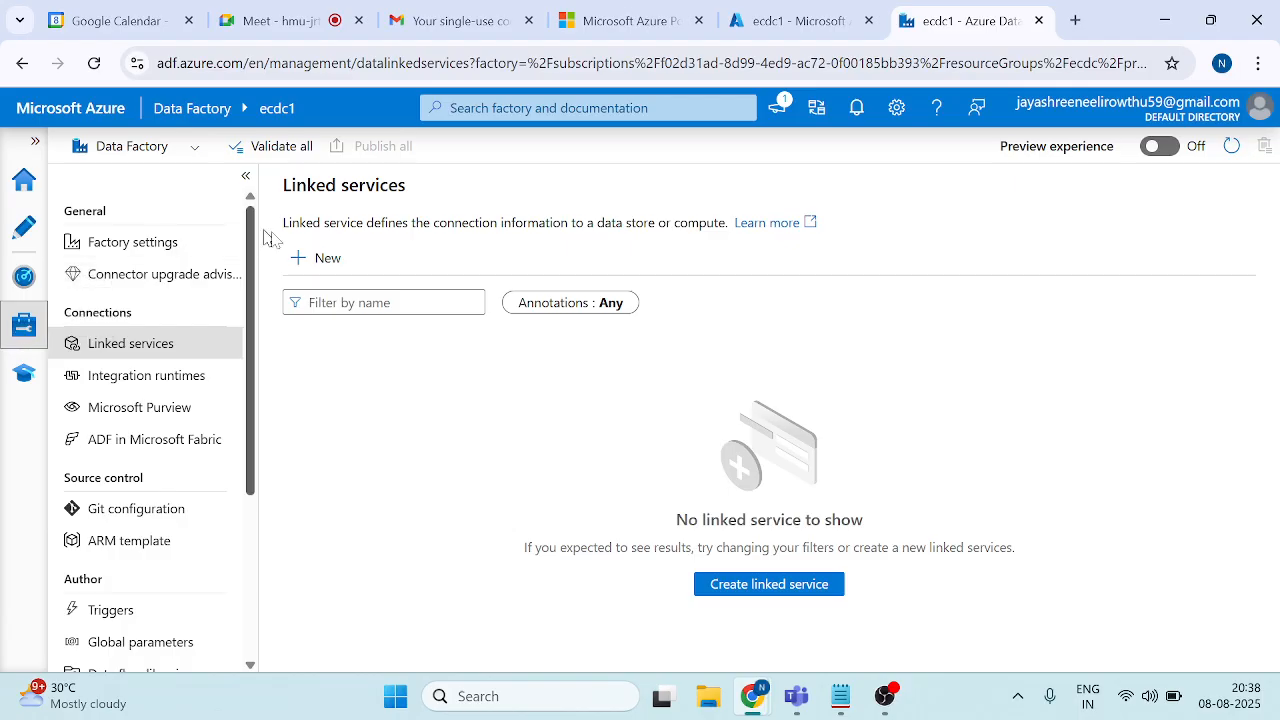
{"action": "left_click", "coordinate": [309, 259]}
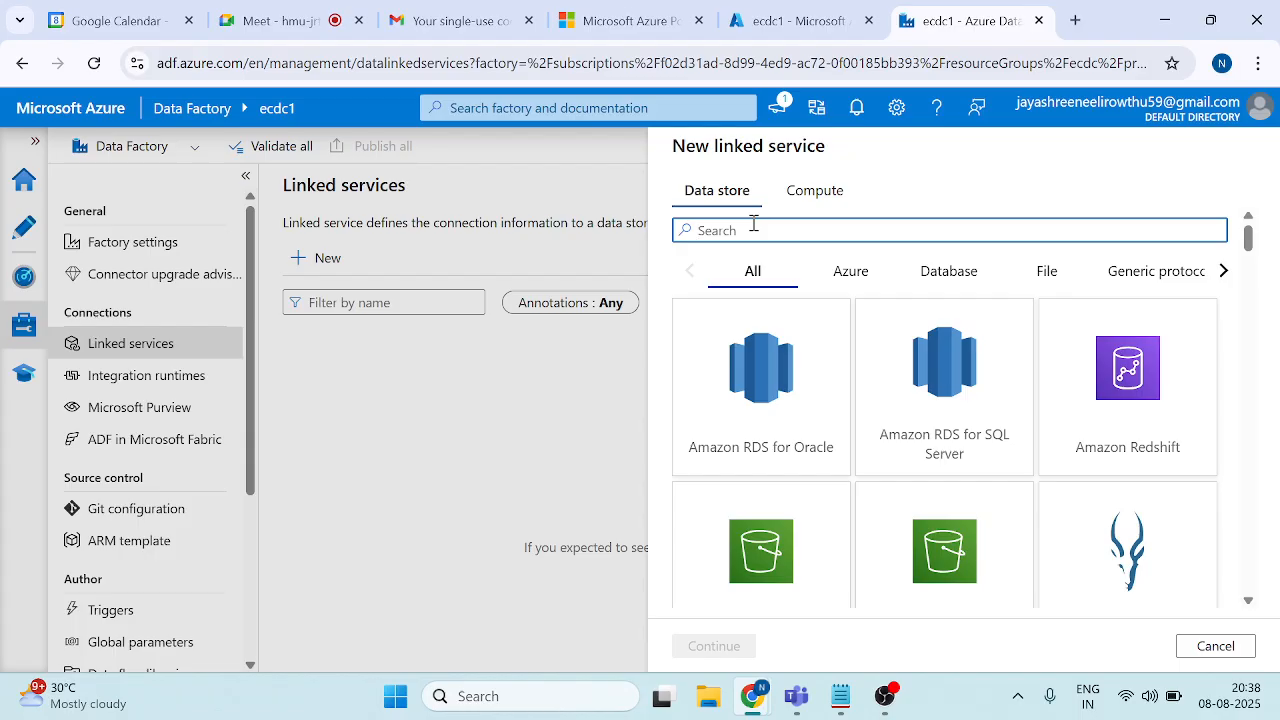
{"action": "type", "text": "htt"}
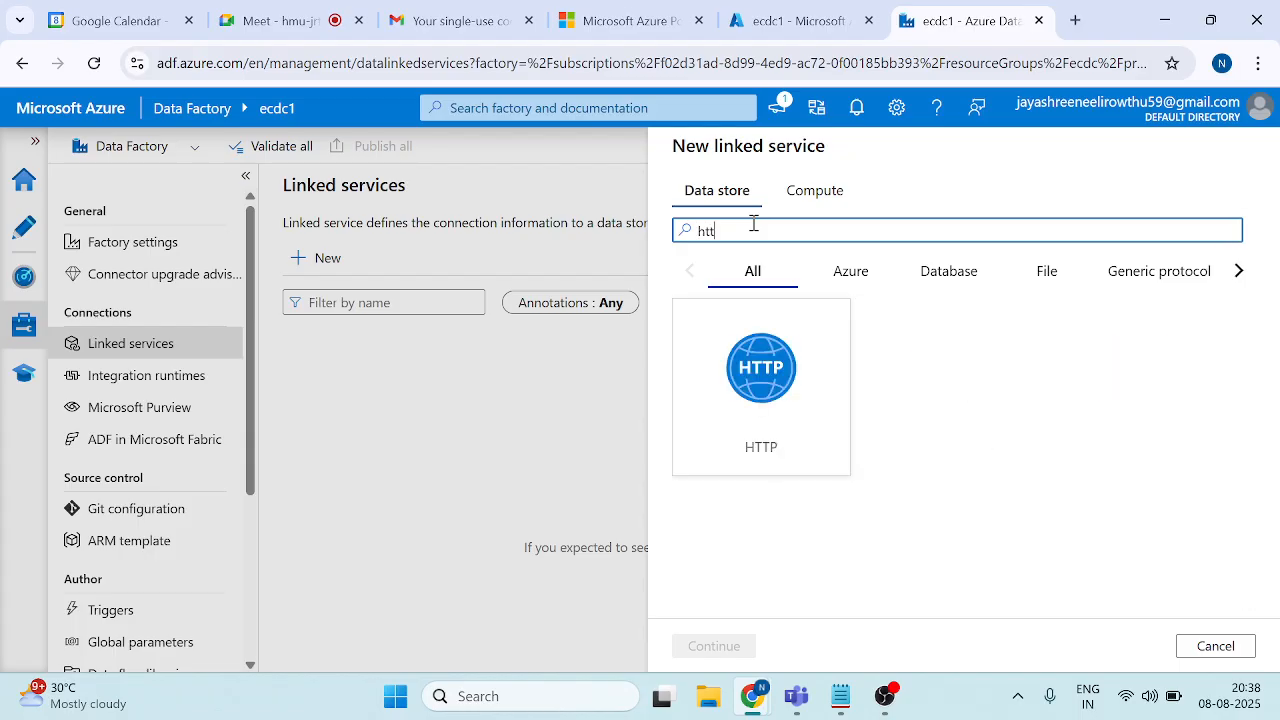
{"action": "left_click", "coordinate": [760, 363]}
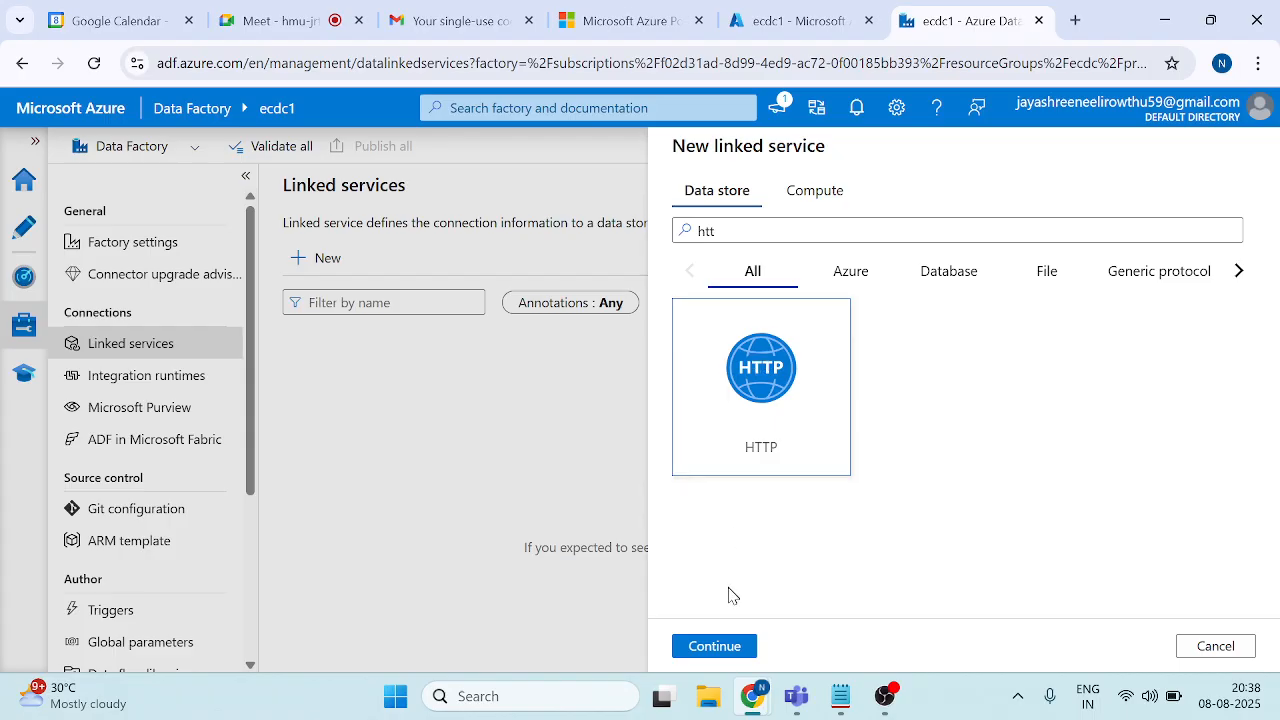
{"action": "left_click", "coordinate": [714, 645]}
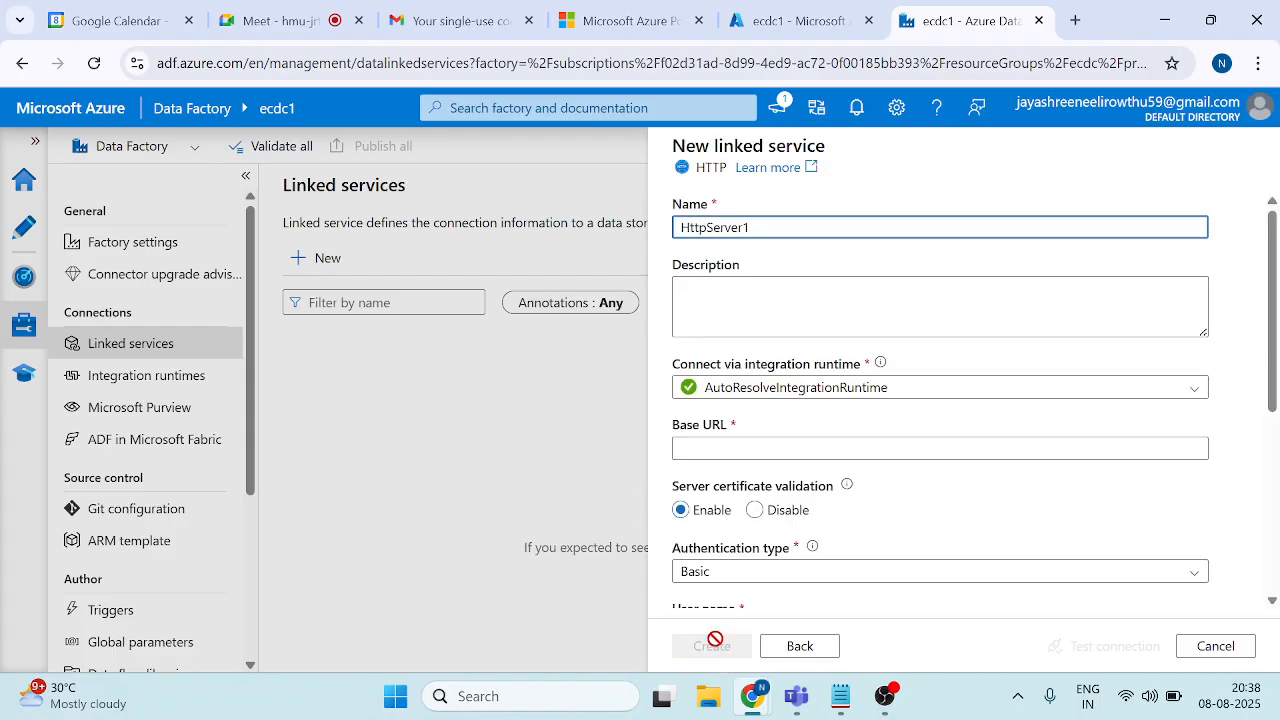
Name the HTTP linked service EcdcHttpServer1 by adding the prefix Ecdc to the default name
{"action": "key", "text": "ctrl+a"}
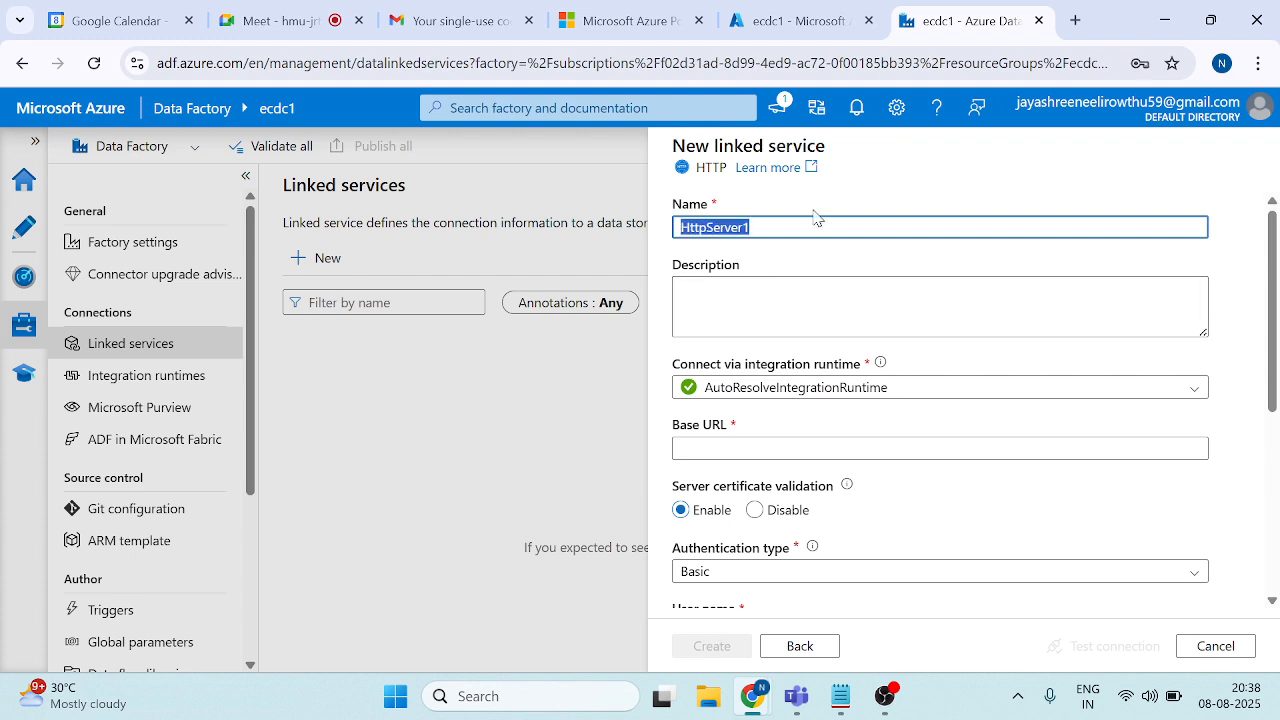
{"action": "key", "text": "Home"}
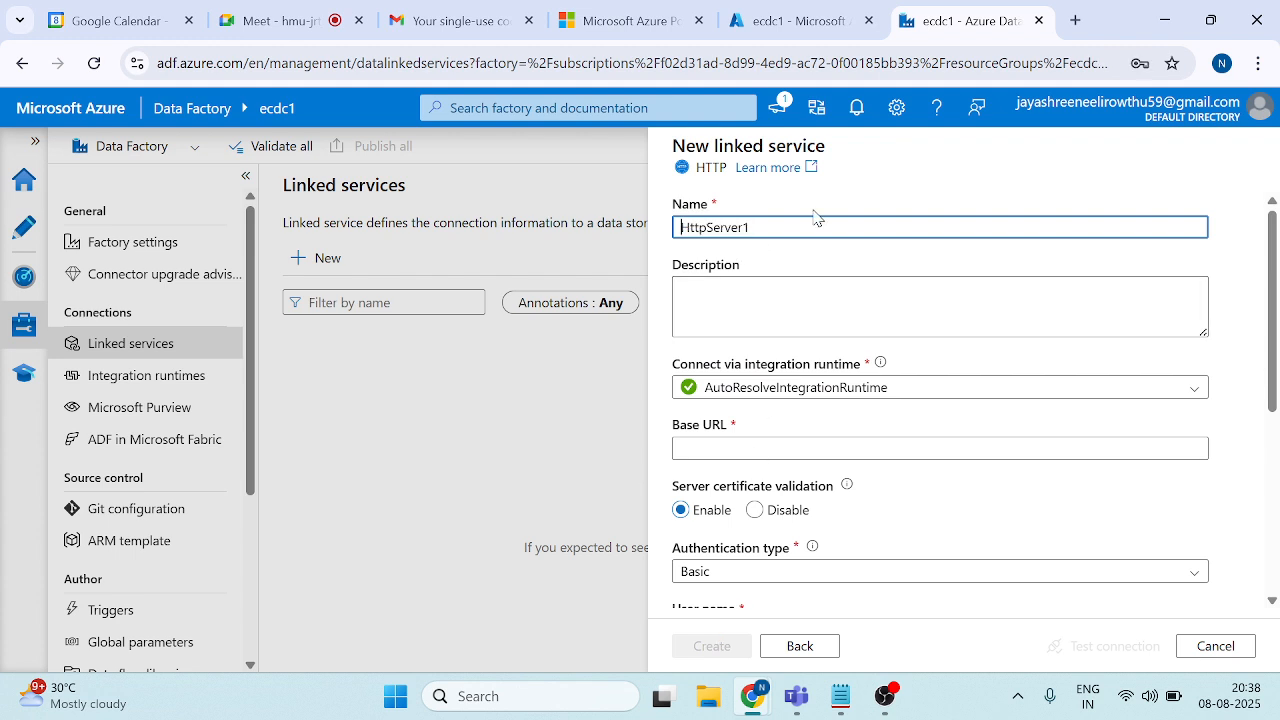
{"action": "type", "text": "EcDC"}
{"action": "key", "text": "BackSpace"}
{"action": "key", "text": "BackSpace"}
{"action": "type", "text": "dc"}
Place the cursor in the linked service's Base URL field and open GitHub in a new browser tab
{"action": "scroll", "coordinate": [845, 440], "scroll_direction": "down", "scroll_amount": 2}
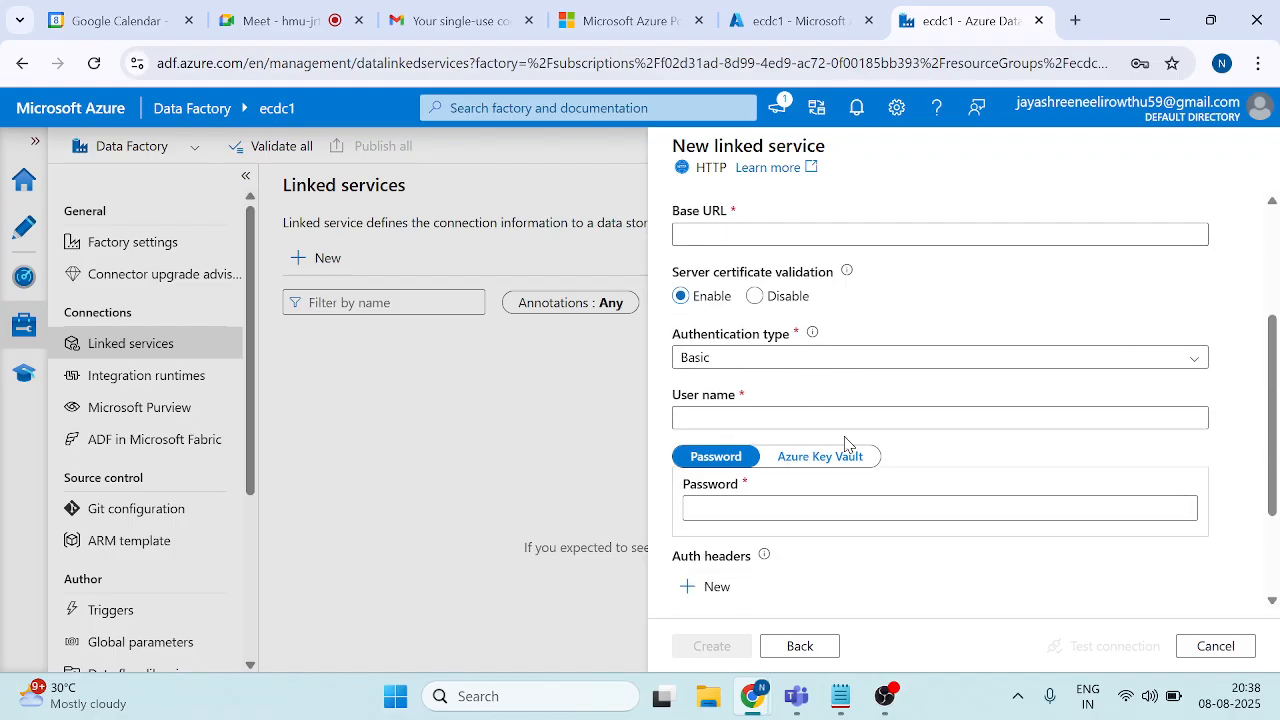
{"action": "scroll", "coordinate": [765, 362], "scroll_direction": "up", "scroll_amount": 1}
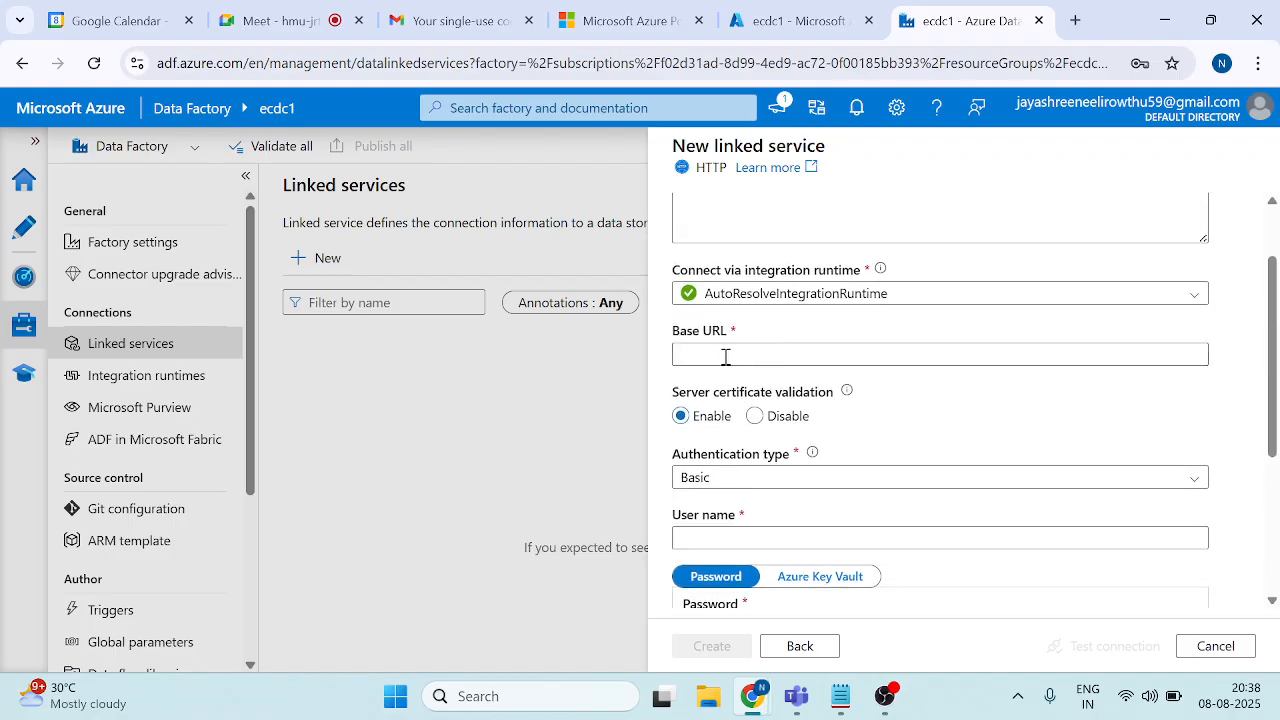
{"action": "left_click", "coordinate": [726, 354]}
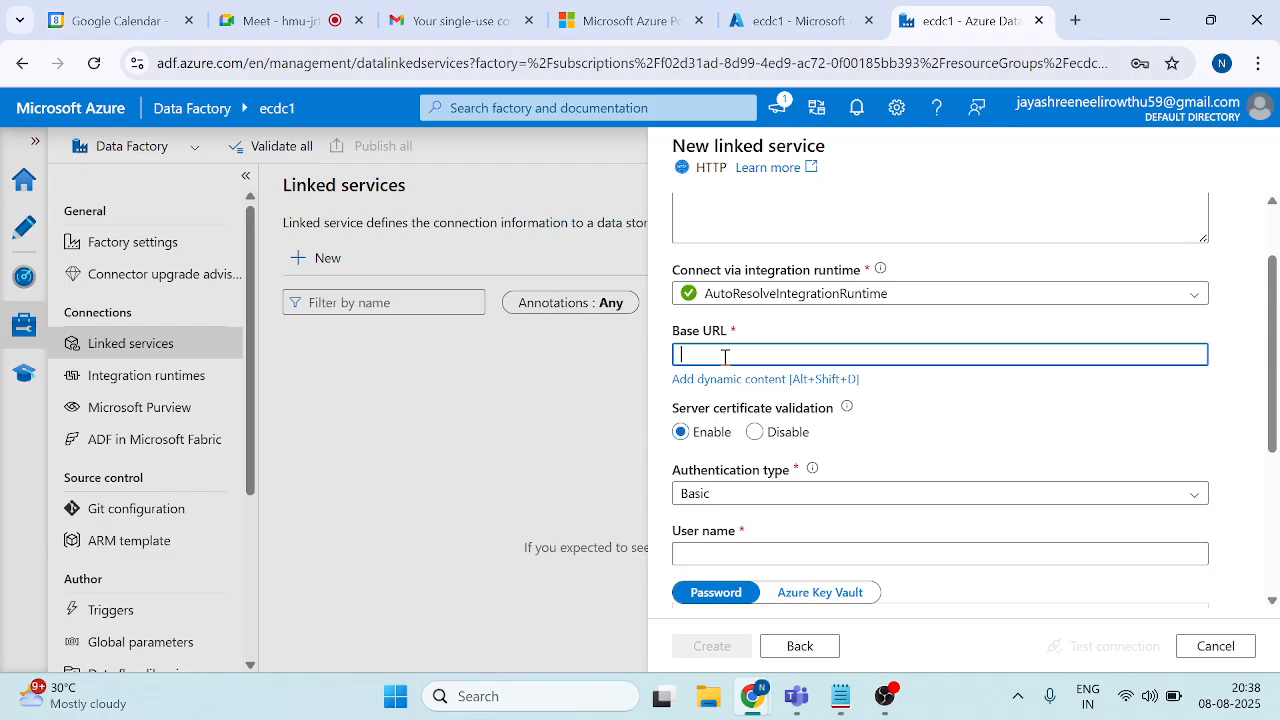
{"action": "left_click", "coordinate": [1075, 20]}
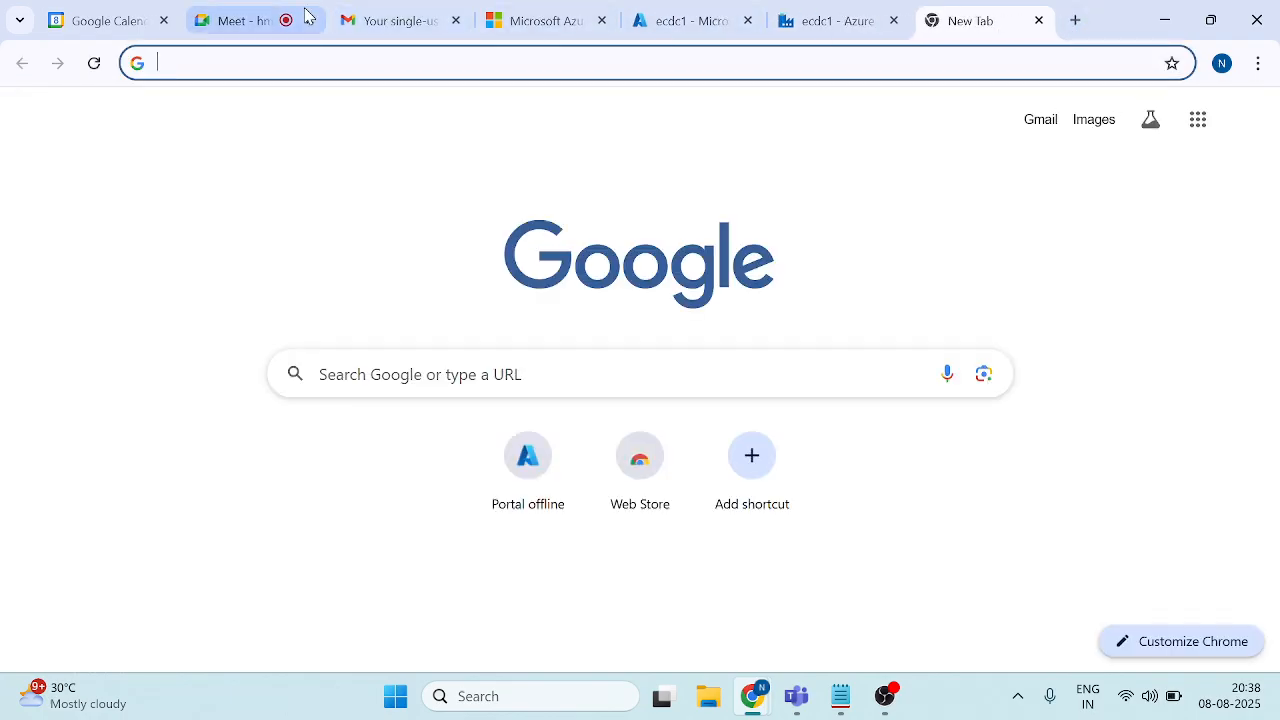
{"action": "type", "text": "github"}
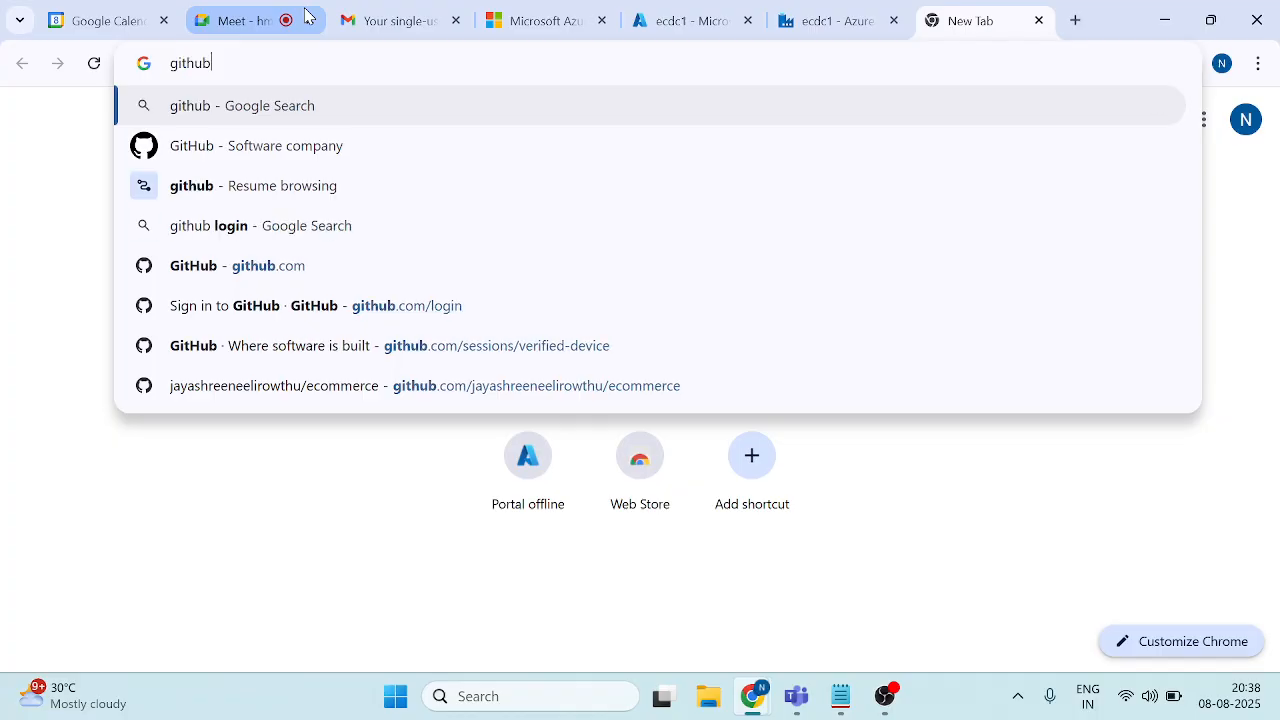
{"action": "key", "text": "Return"}
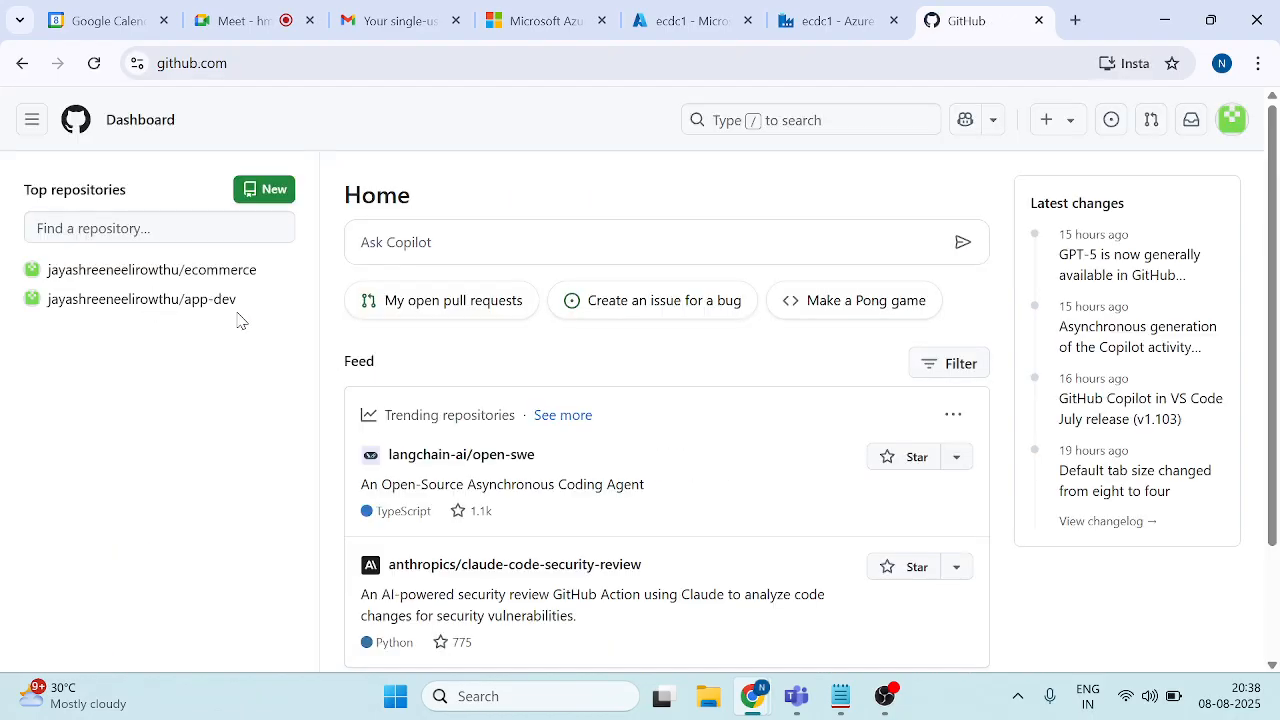
Open accessories.component.css from the src/app/accessories folder of the ecommerce repository
{"action": "left_click", "coordinate": [175, 272]}
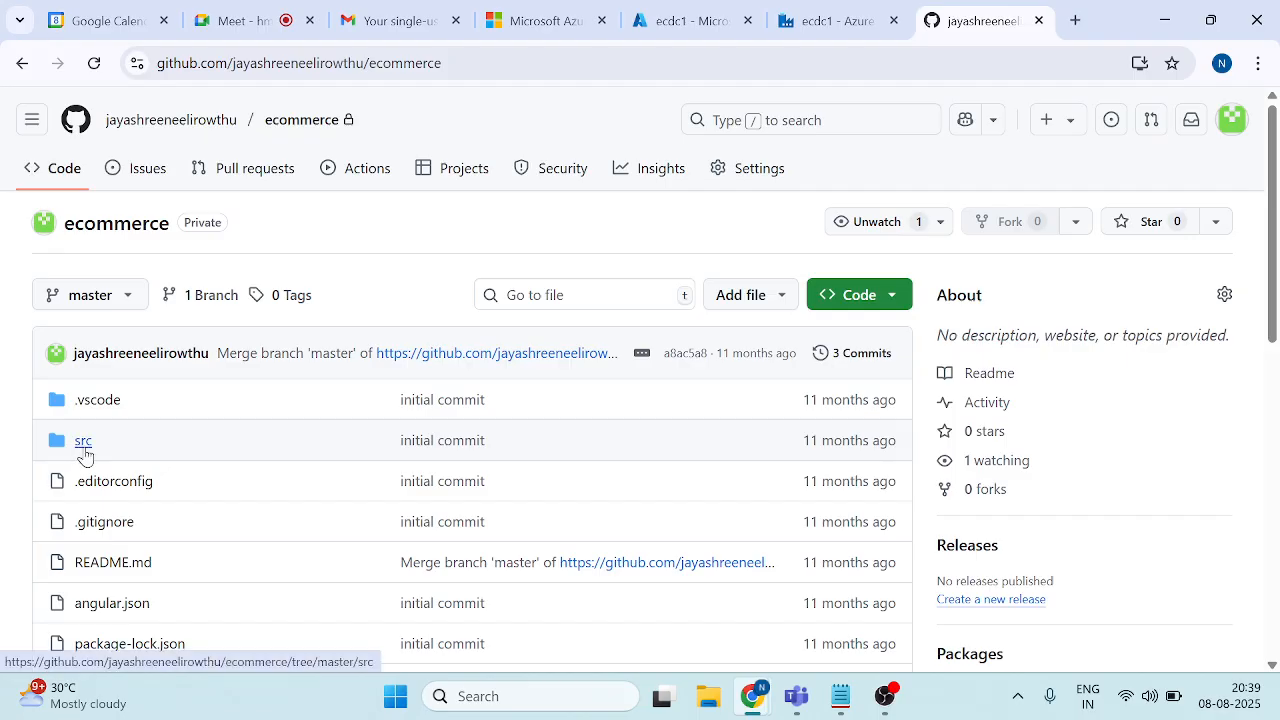
{"action": "left_click", "coordinate": [76, 446]}
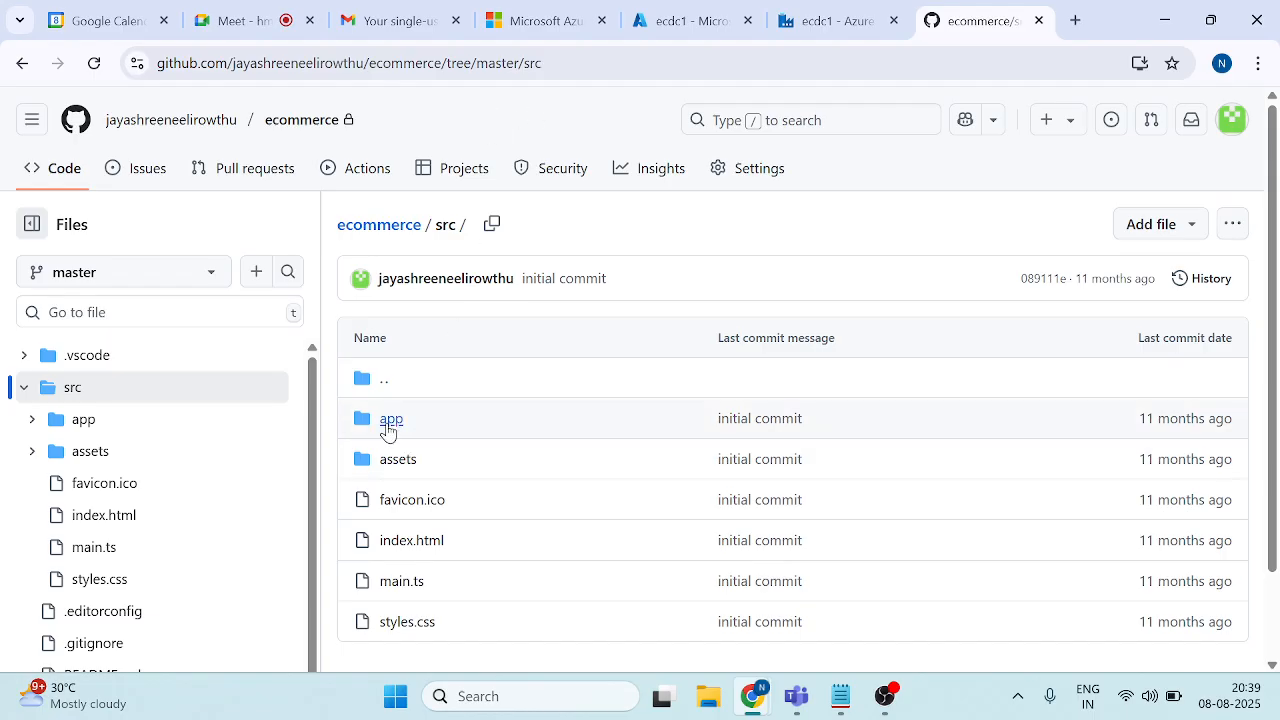
{"action": "left_click", "coordinate": [390, 428]}
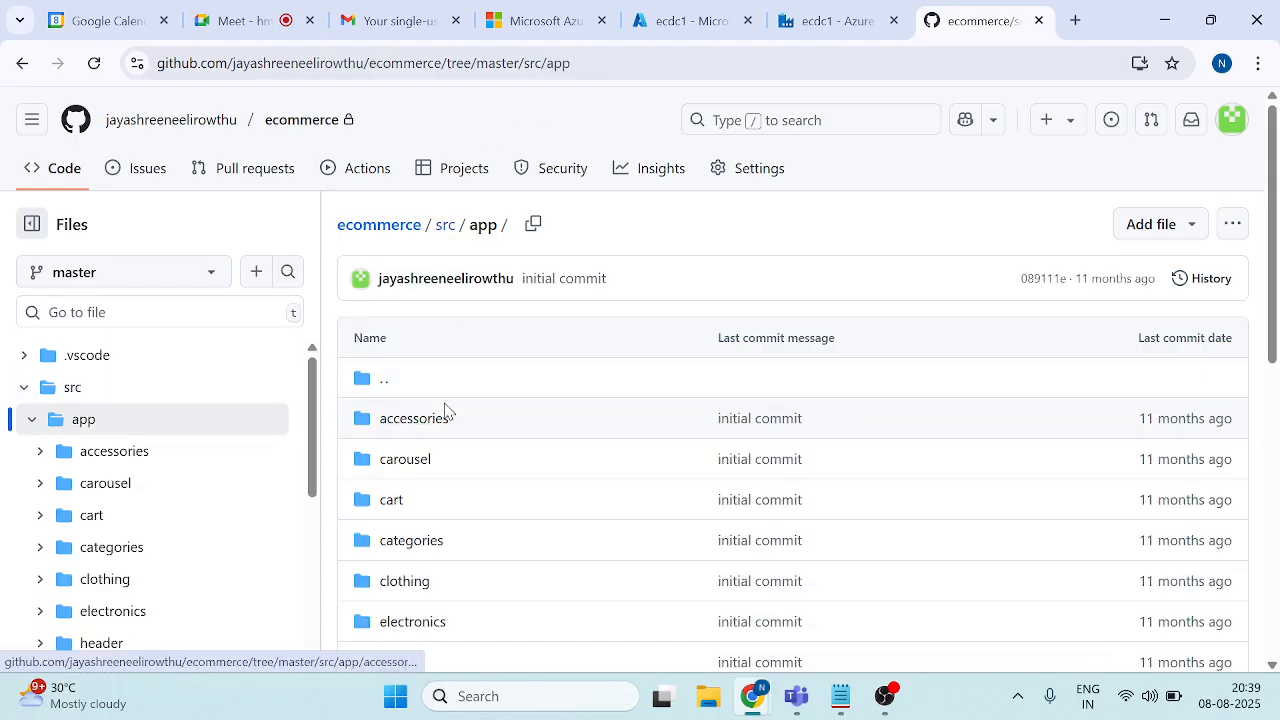
{"action": "left_click", "coordinate": [416, 427]}
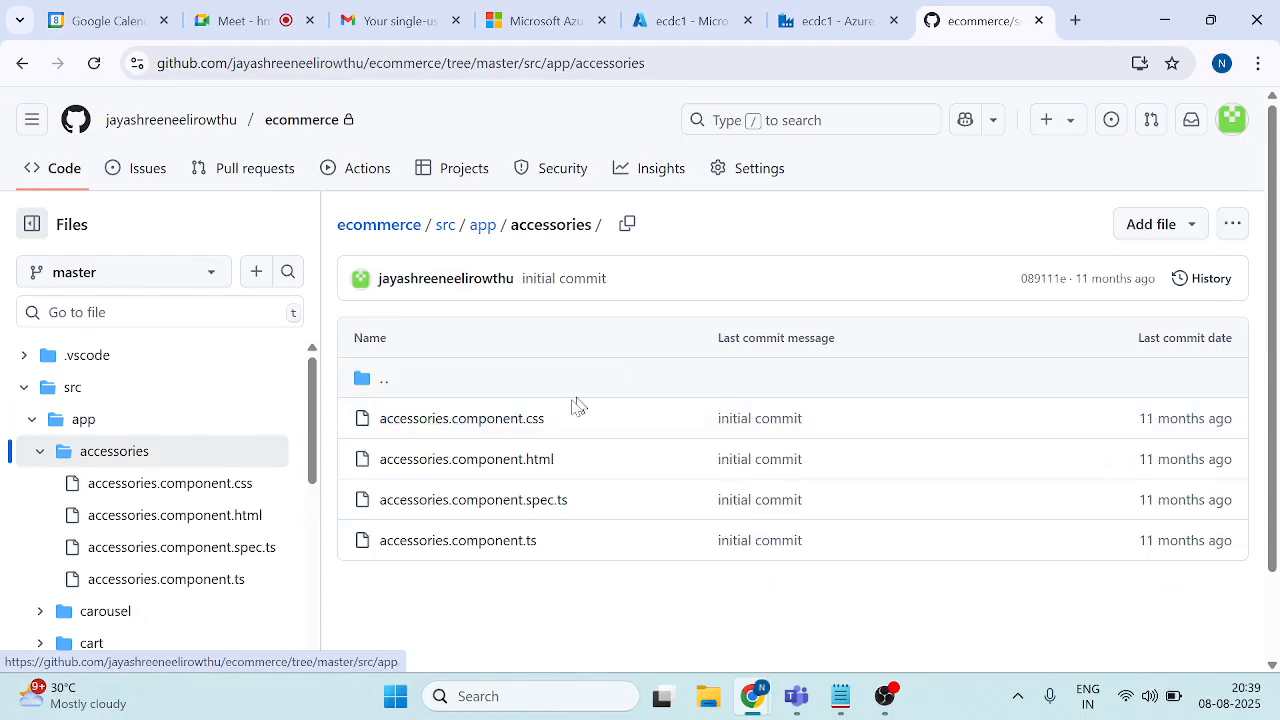
{"action": "left_click", "coordinate": [515, 432]}
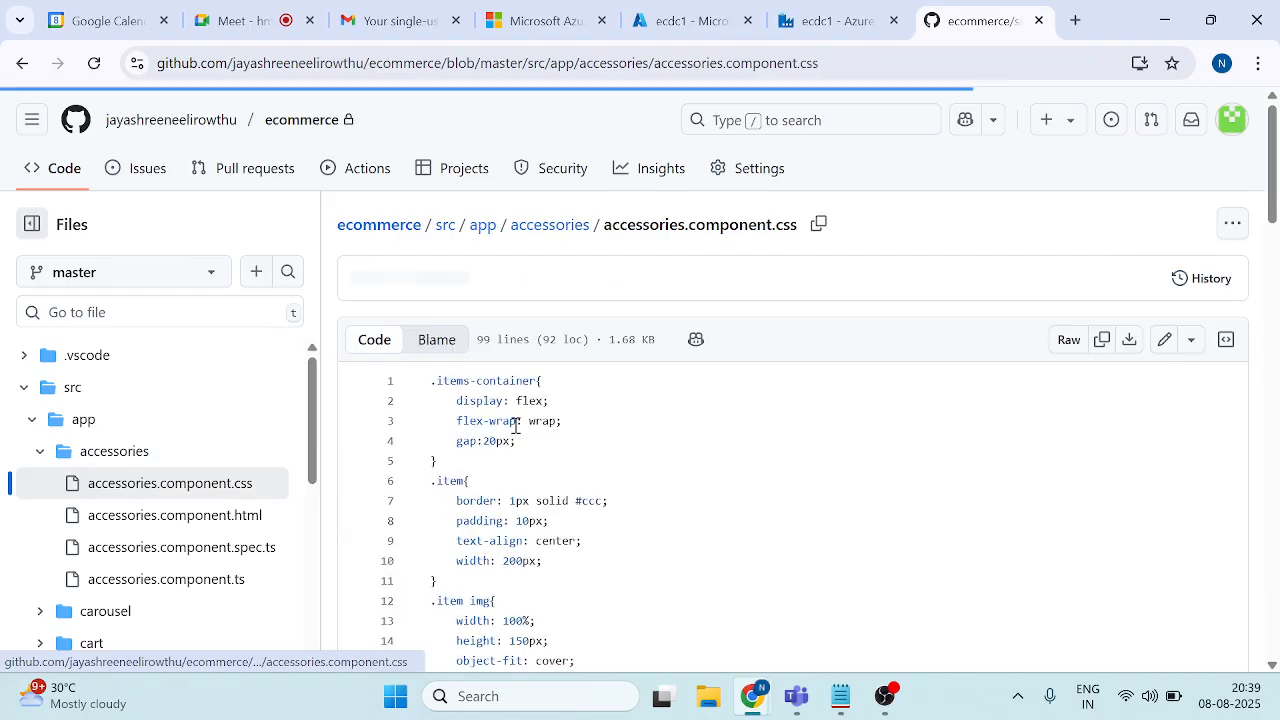
Copy the web address of accessories.component.css and paste it as the linked service's Base URL in Data Factory
{"action": "left_click", "coordinate": [892, 65]}
{"action": "key", "text": "ctrl+a"}
{"action": "key", "text": "ctrl+c"}
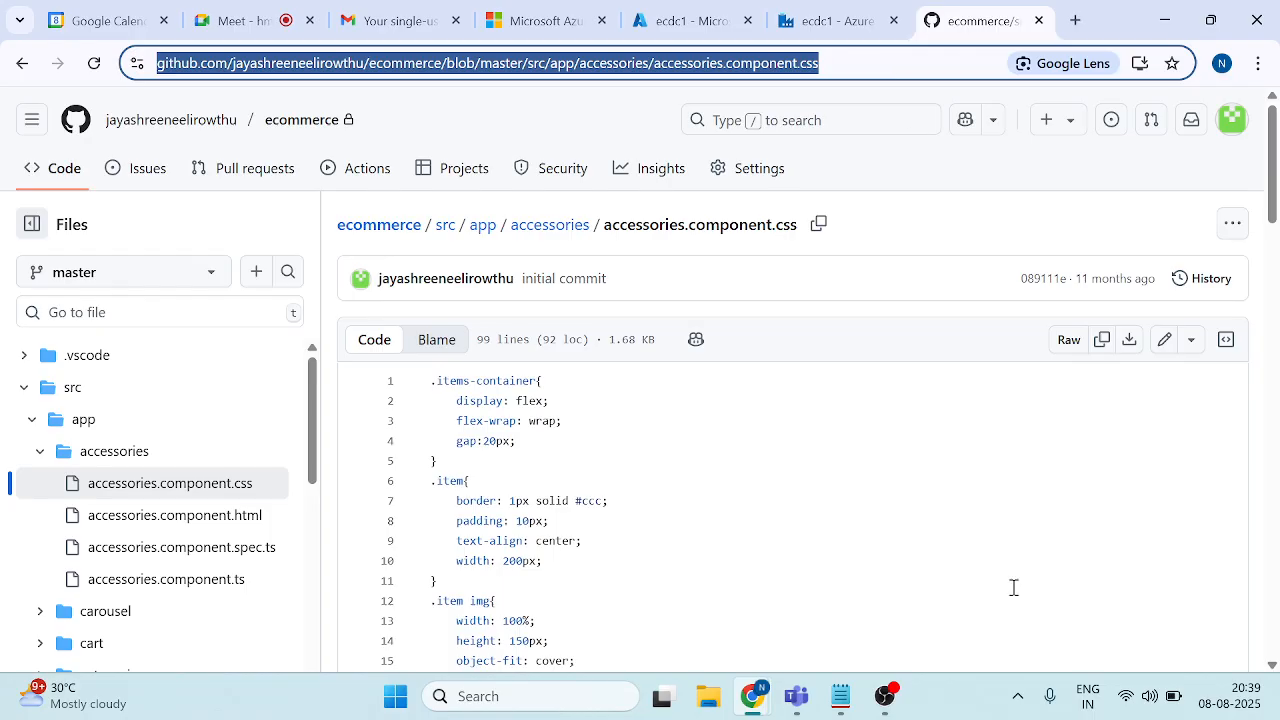
{"action": "left_click", "coordinate": [840, 20]}
{"action": "key", "text": "ctrl+v"}
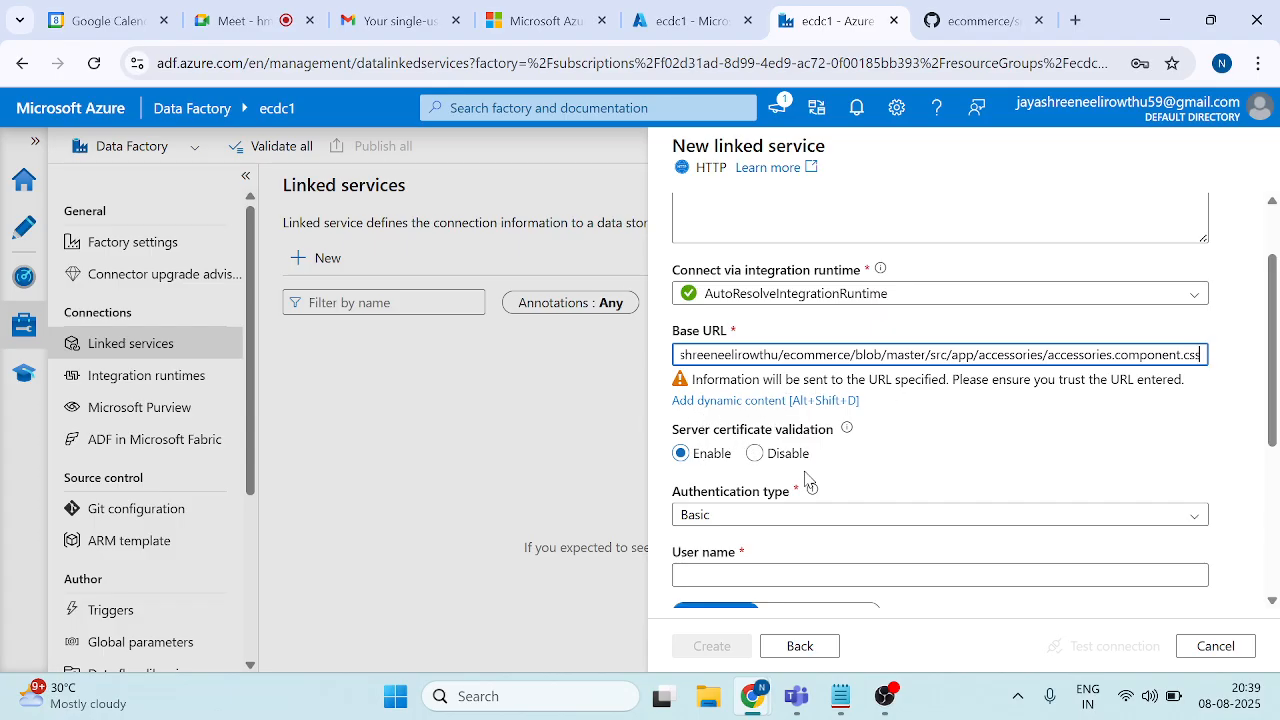
Set the authentication type to Anonymous and create the HTTP linked service
{"action": "scroll", "coordinate": [810, 477], "scroll_direction": "down", "scroll_amount": 2}
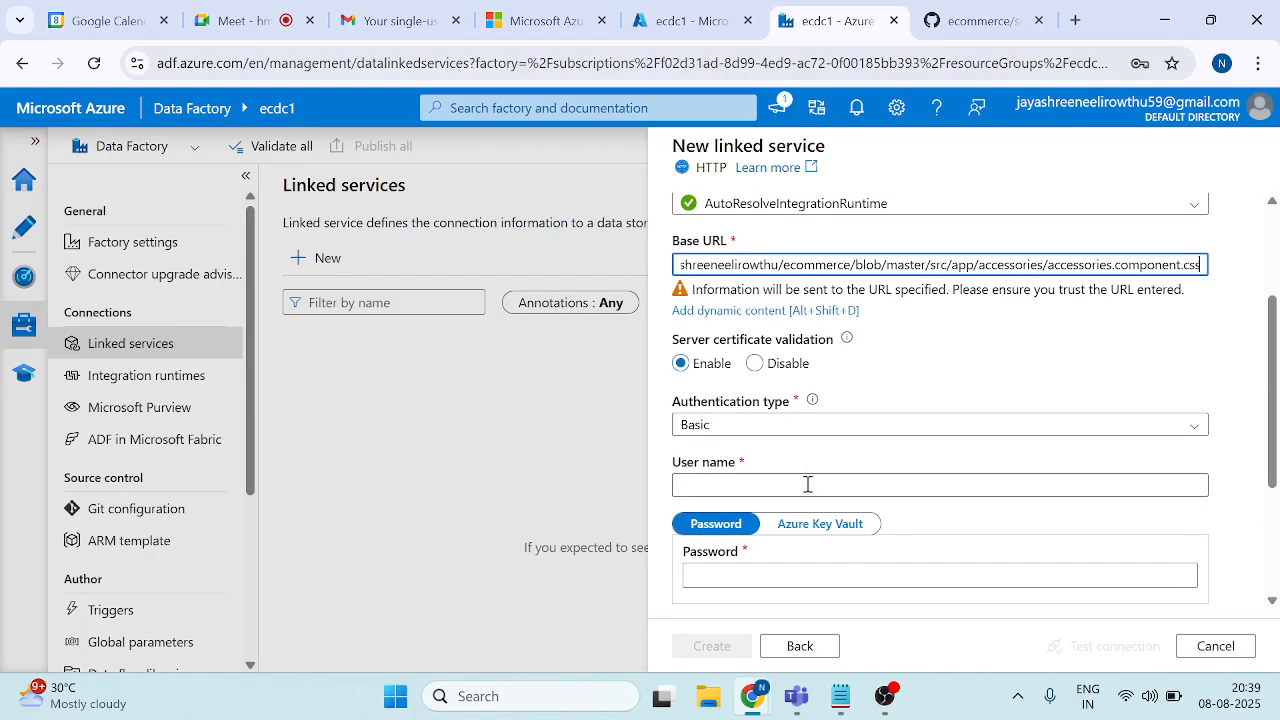
{"action": "left_click", "coordinate": [1013, 428]}
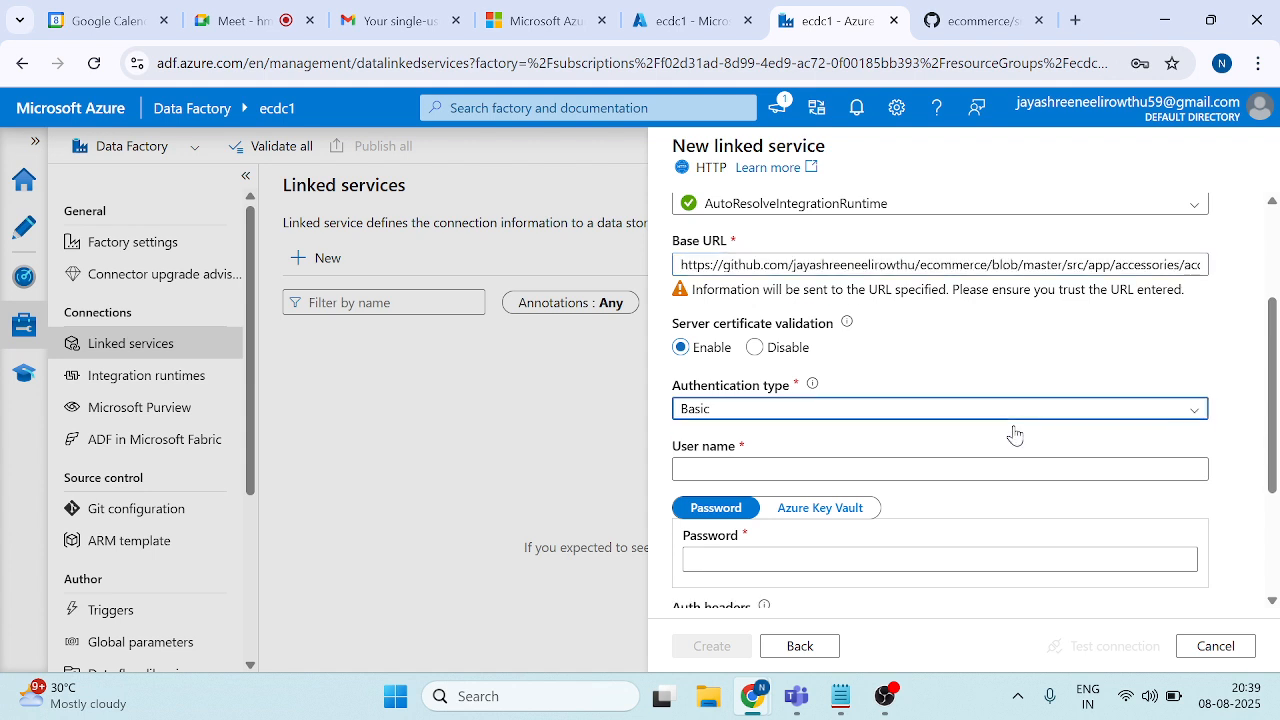
{"action": "left_click", "coordinate": [1013, 411]}
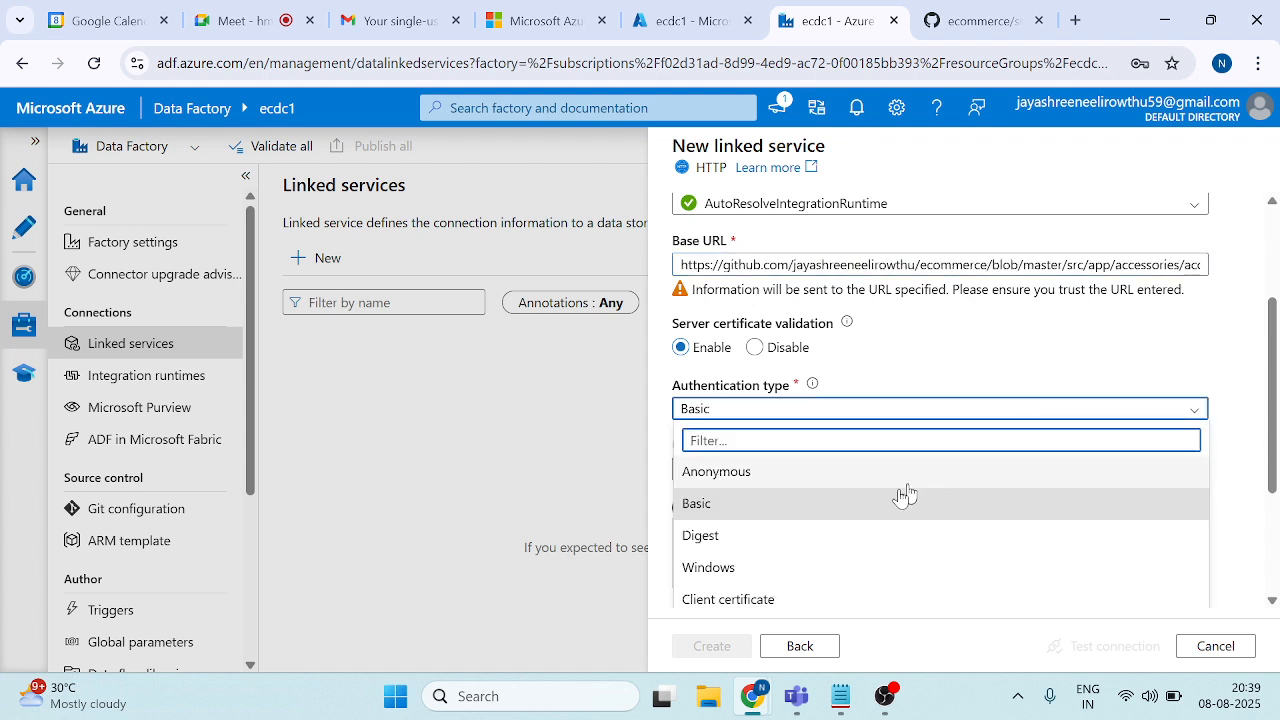
{"action": "left_click", "coordinate": [752, 476]}
{"action": "scroll", "coordinate": [863, 484], "scroll_direction": "down", "scroll_amount": 1}
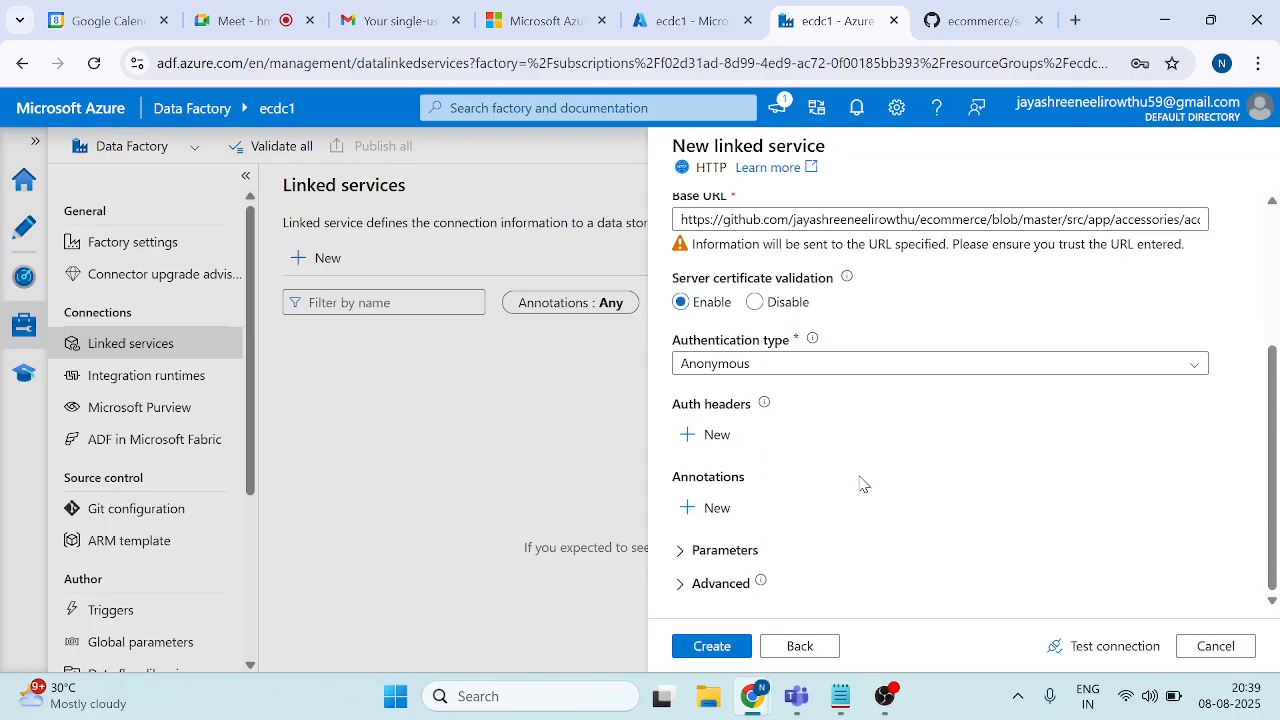
{"action": "left_click", "coordinate": [703, 648]}
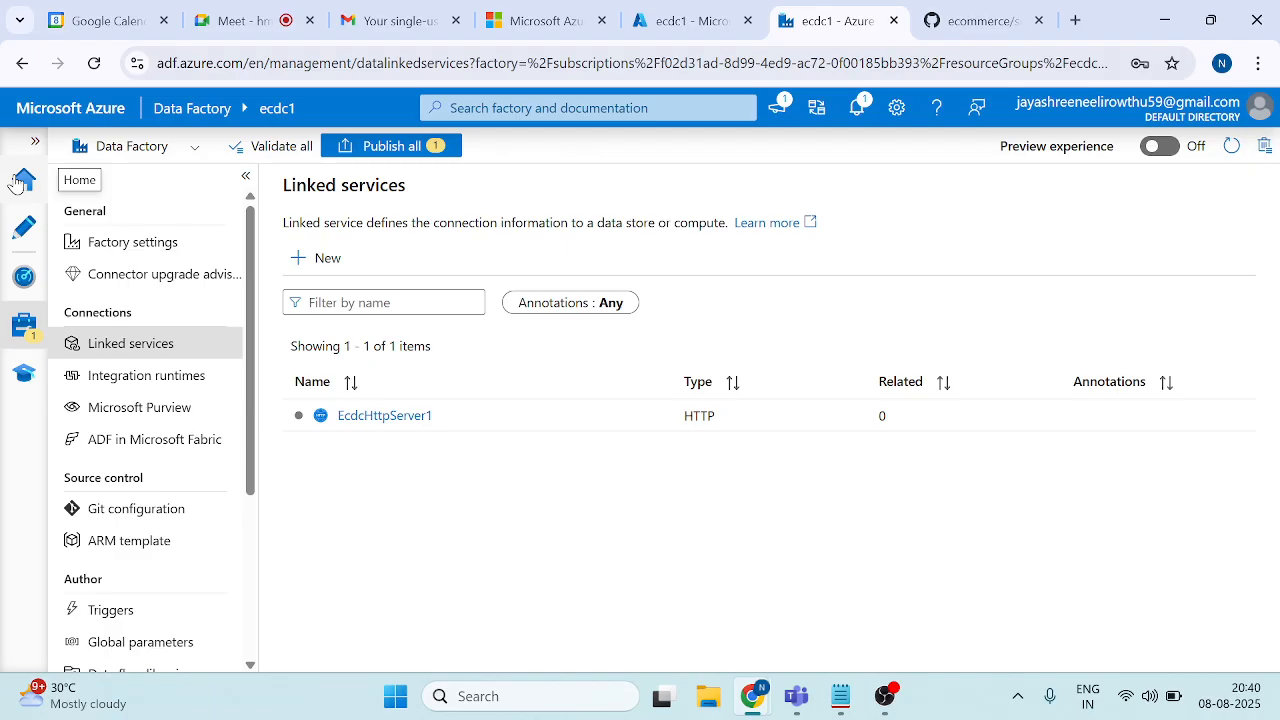
Start a new dataset in the factory's authoring area with HTTP as its data store
{"action": "left_click", "coordinate": [25, 230]}
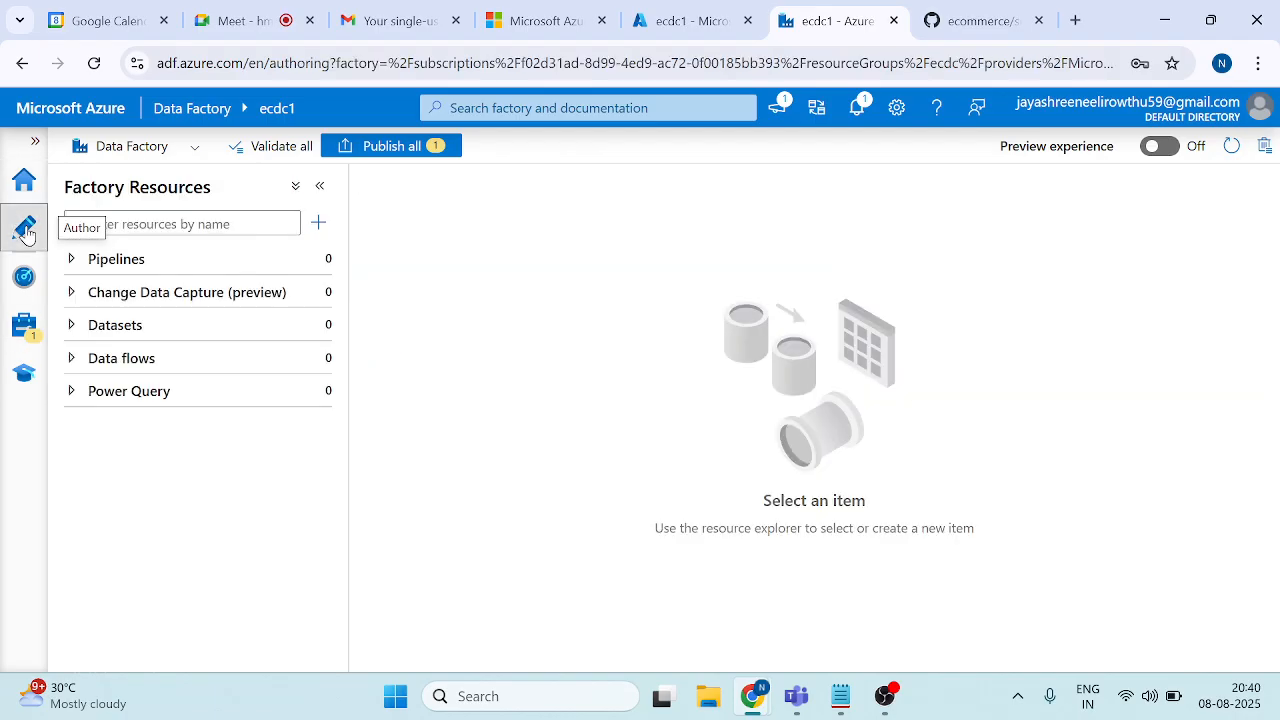
{"action": "left_click", "coordinate": [71, 325]}
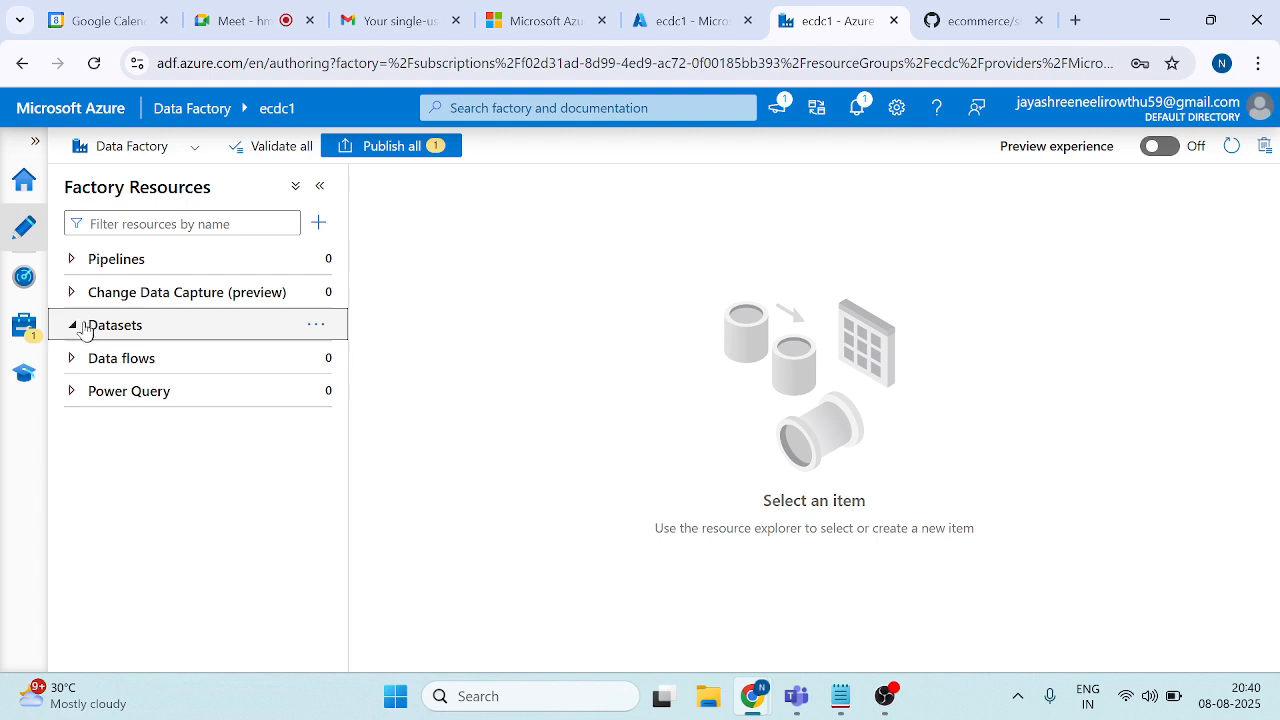
{"action": "left_click", "coordinate": [317, 327]}
{"action": "left_click", "coordinate": [376, 360]}
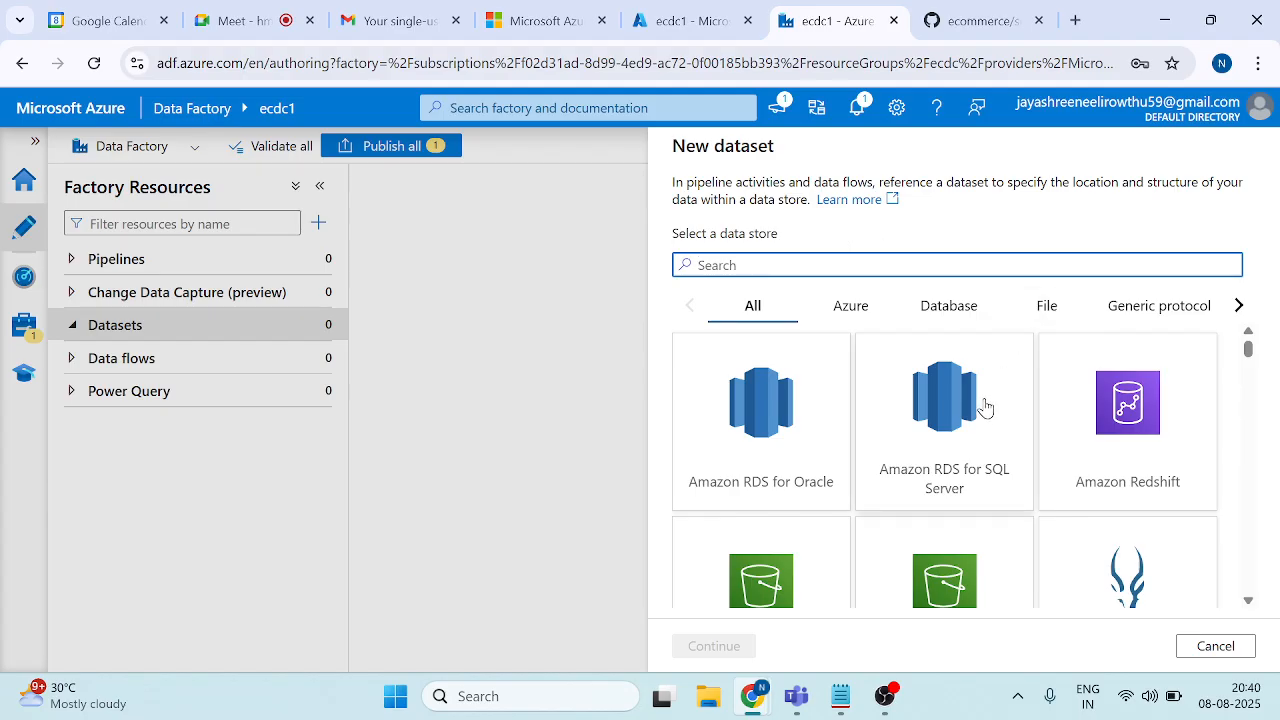
{"action": "type", "text": "htt"}
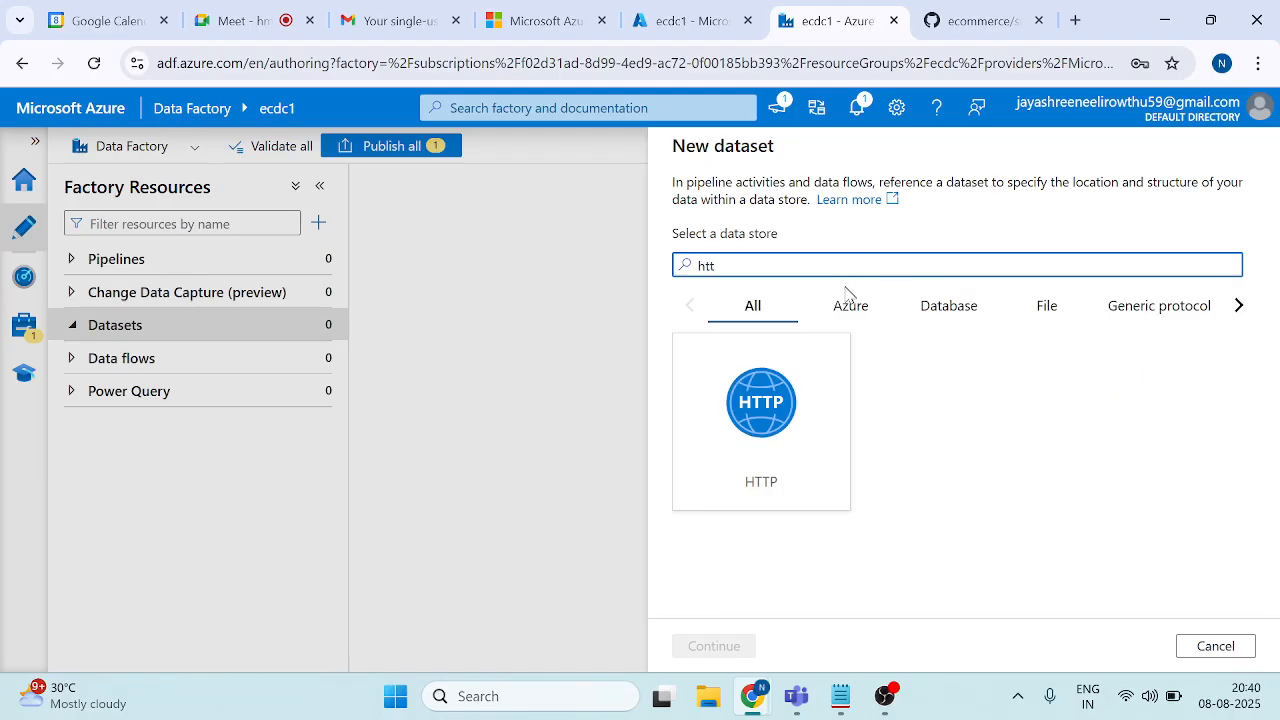
{"action": "left_click", "coordinate": [780, 410]}
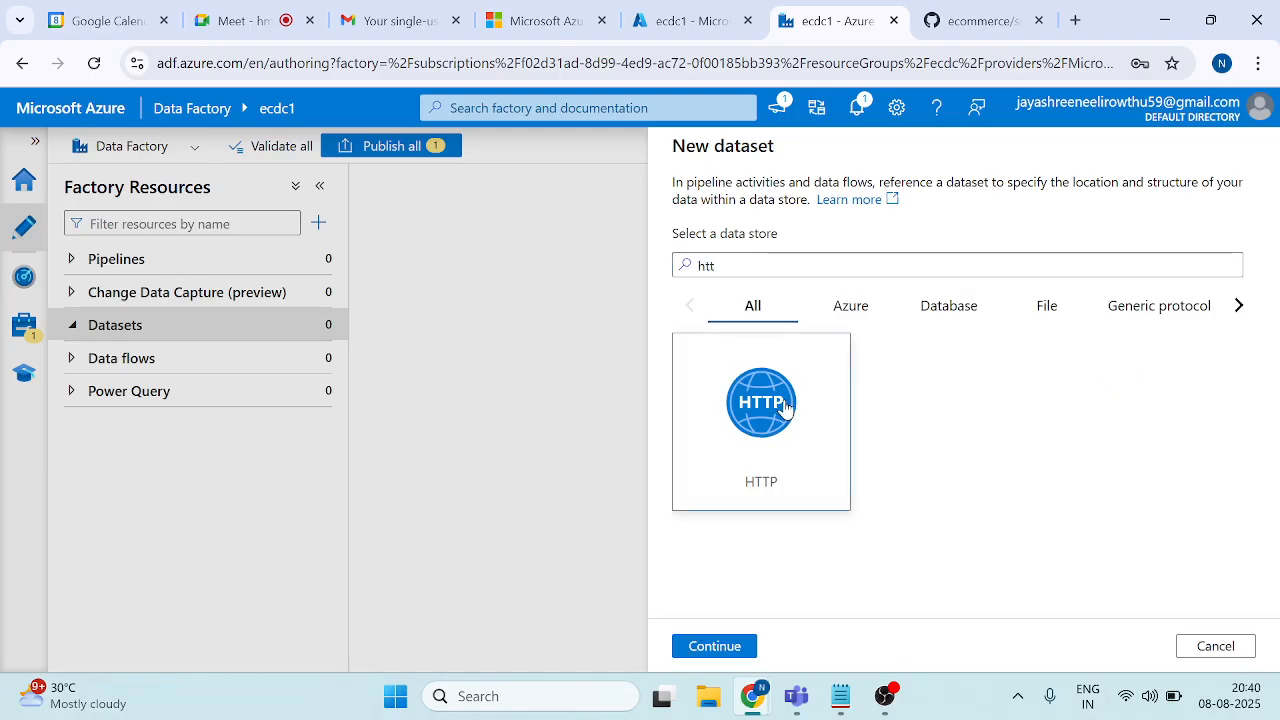
{"action": "left_click", "coordinate": [738, 644]}
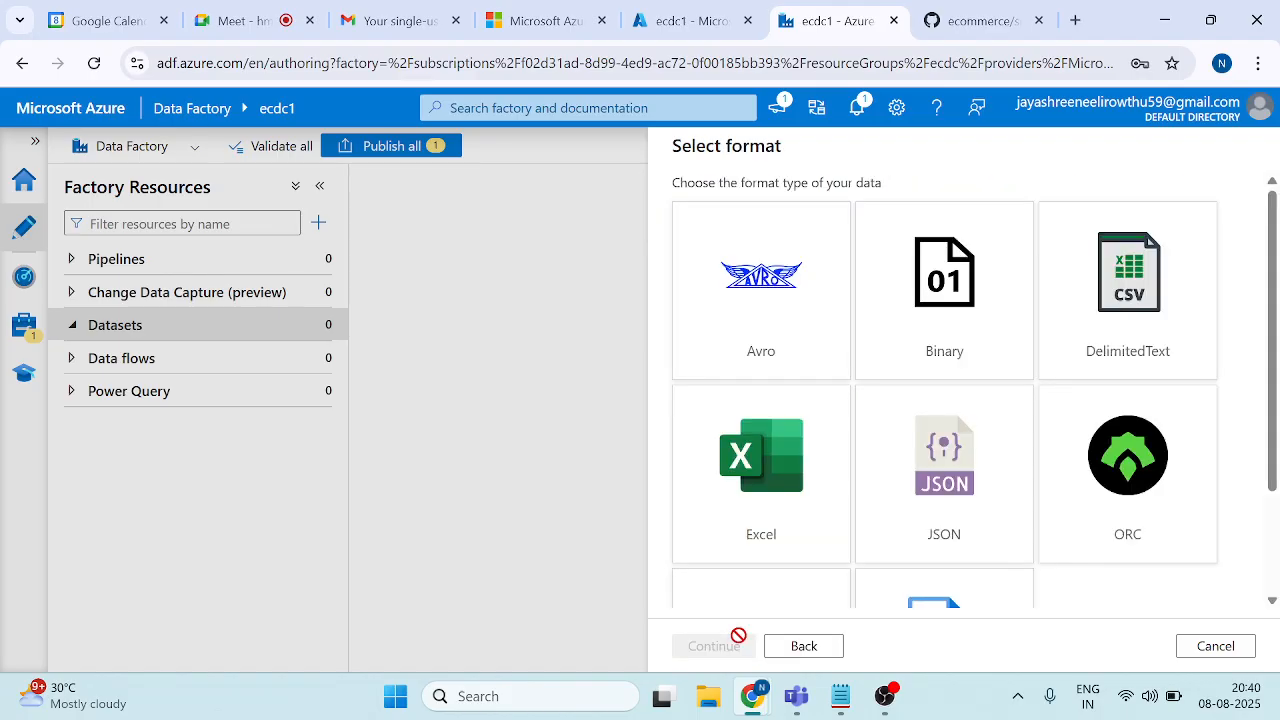
Give the new dataset the DelimitedText format and create it on the EcdcHttpServer1 linked service
{"action": "left_click", "coordinate": [1142, 331]}
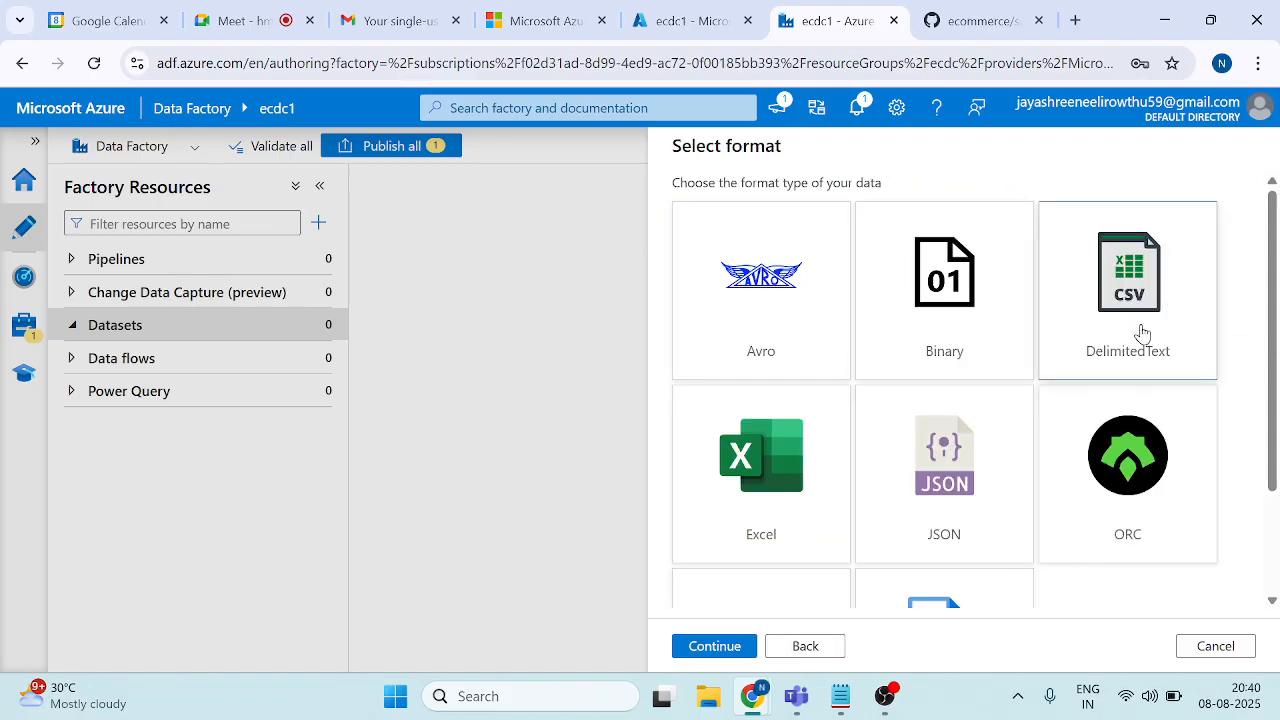
{"action": "left_click", "coordinate": [712, 646]}
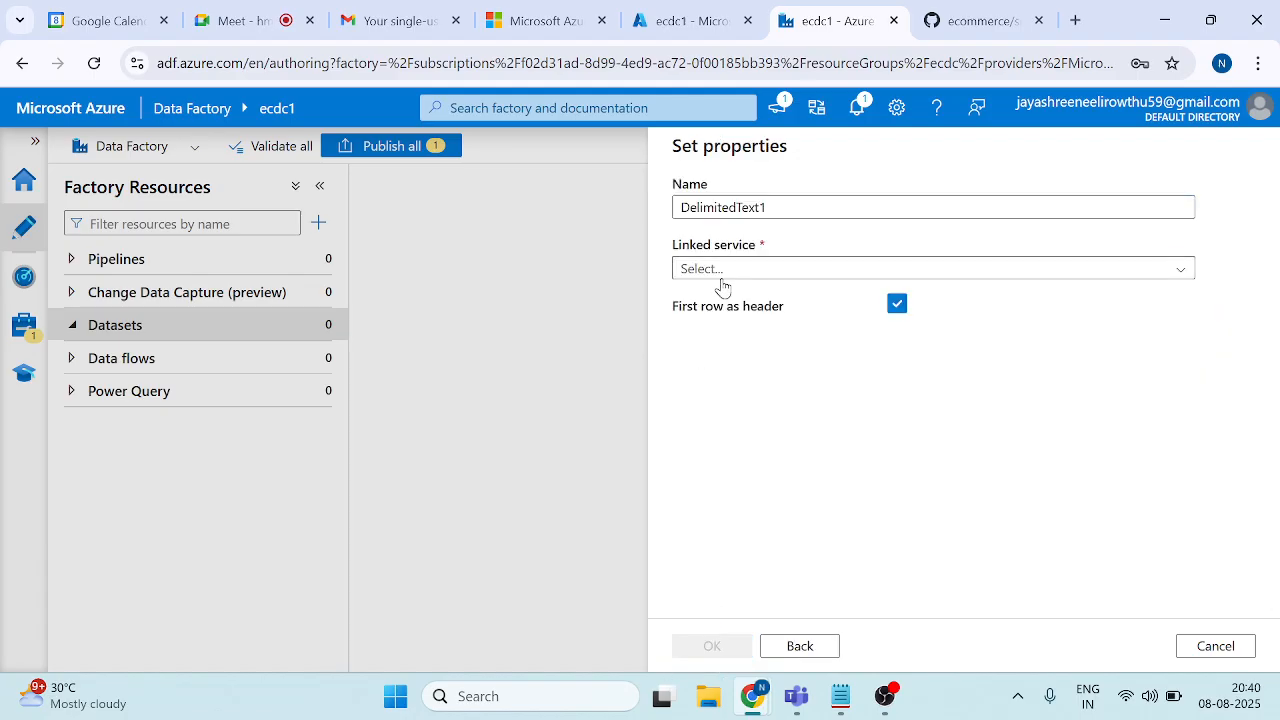
{"action": "left_click", "coordinate": [714, 270]}
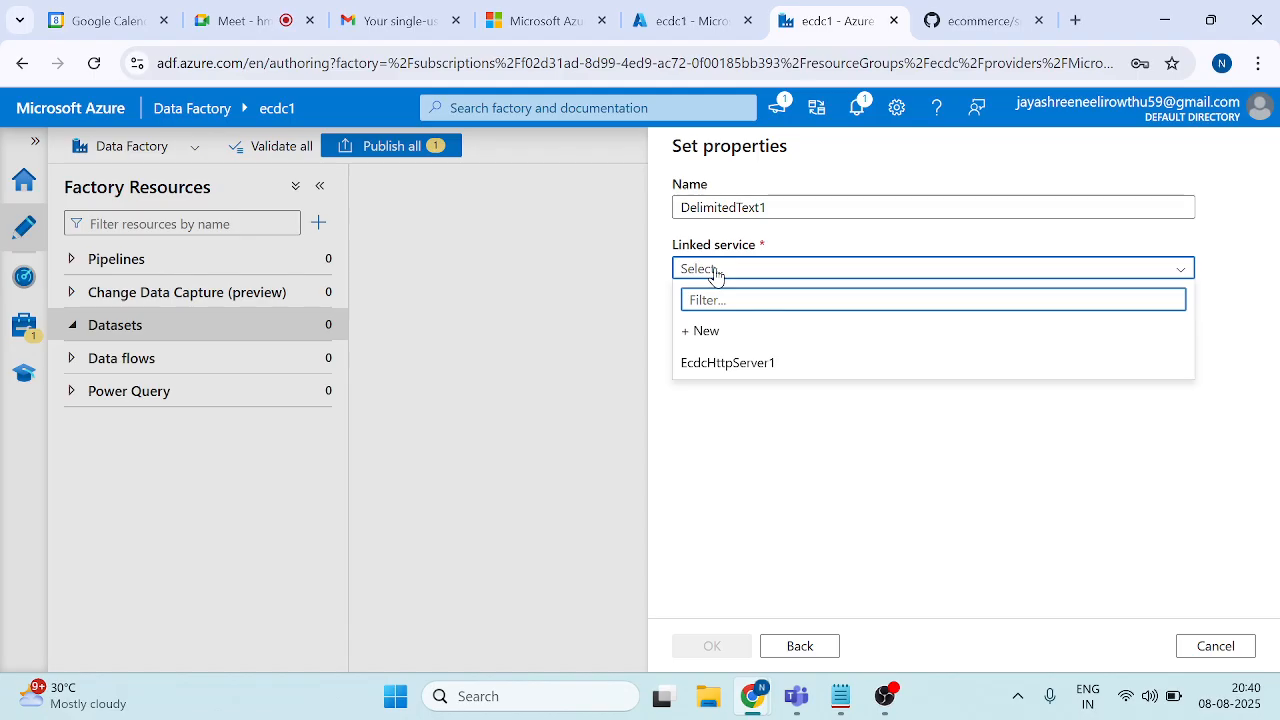
{"action": "left_click", "coordinate": [709, 373]}
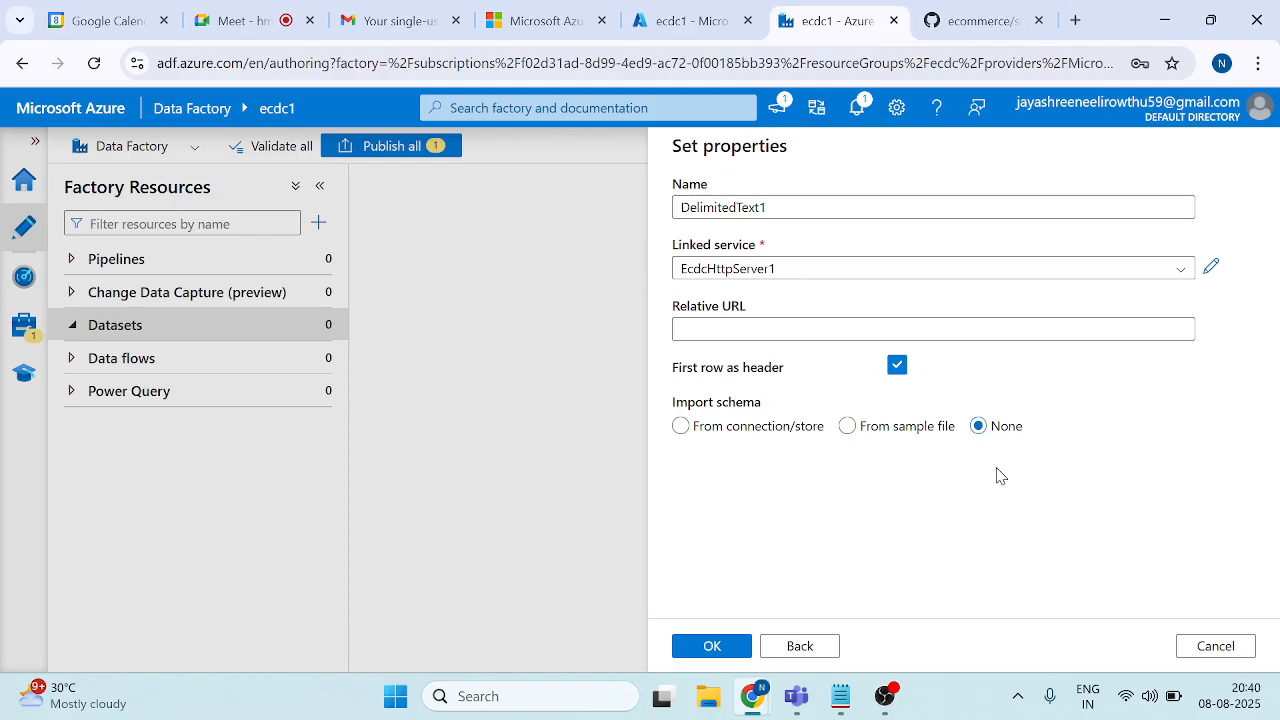
{"action": "left_click", "coordinate": [711, 646]}
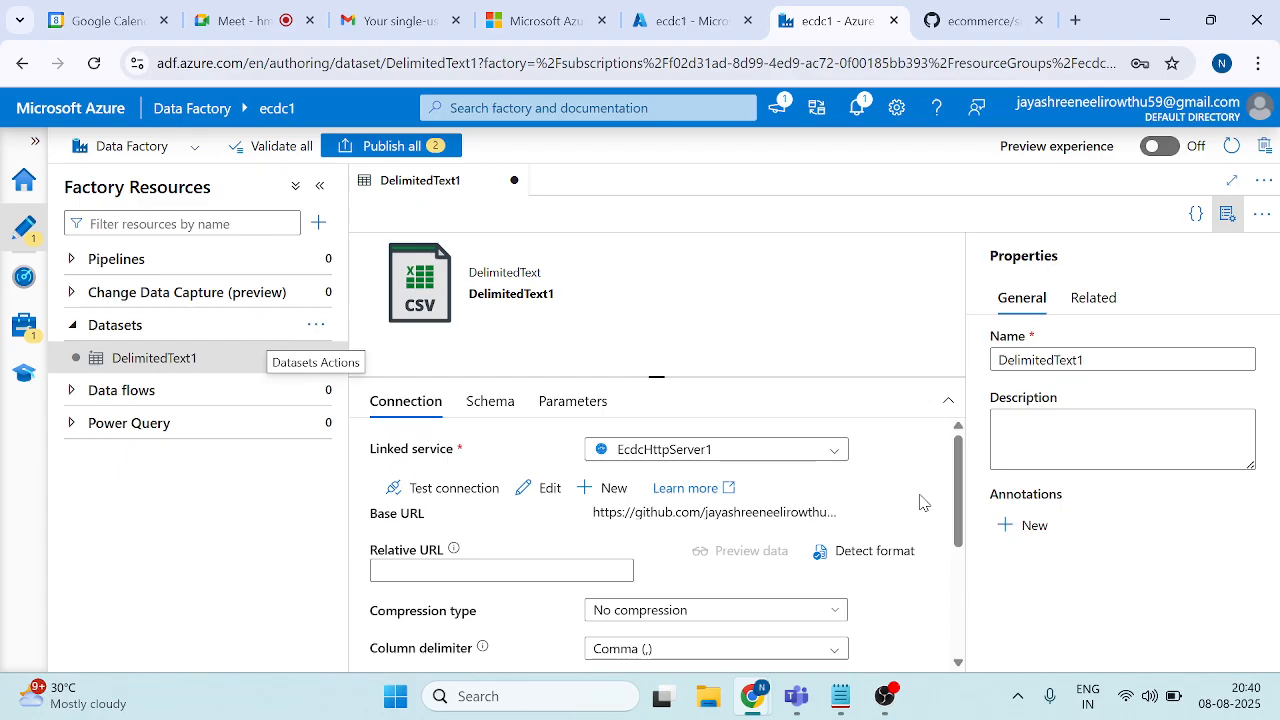
{"action": "scroll", "coordinate": [520, 475], "scroll_direction": "down", "scroll_amount": 1}
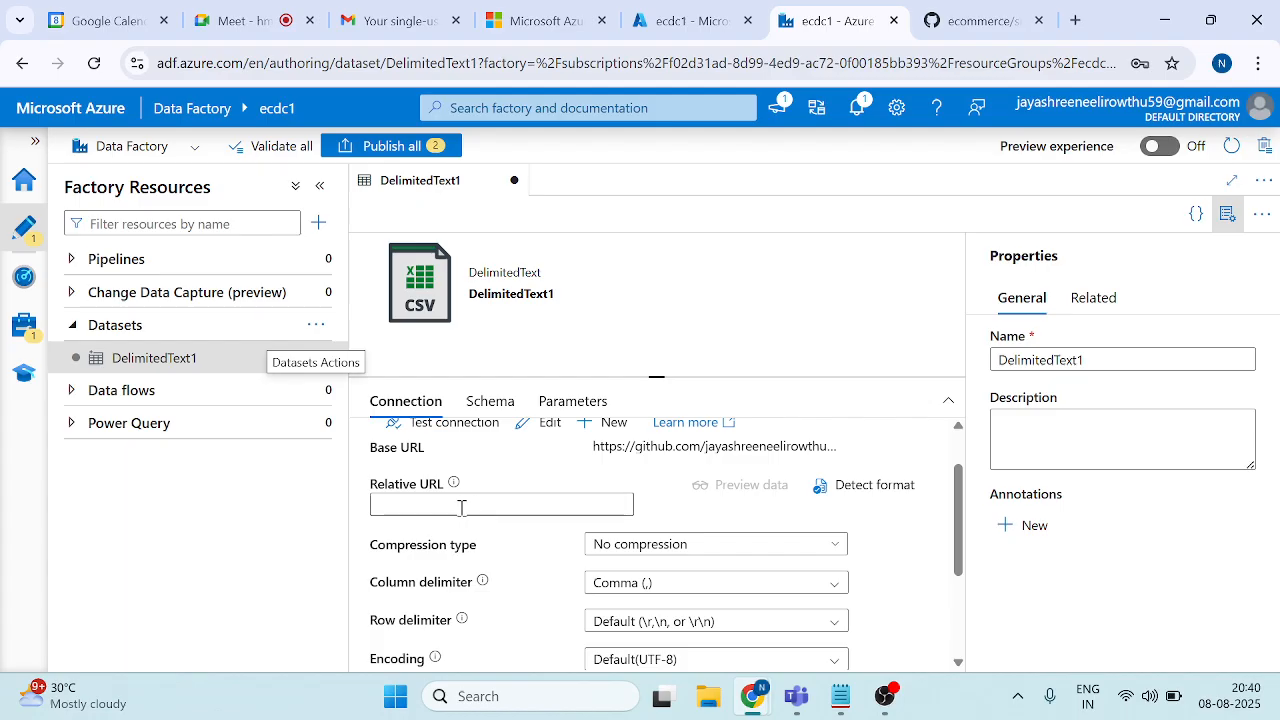
{"action": "left_click", "coordinate": [457, 504]}
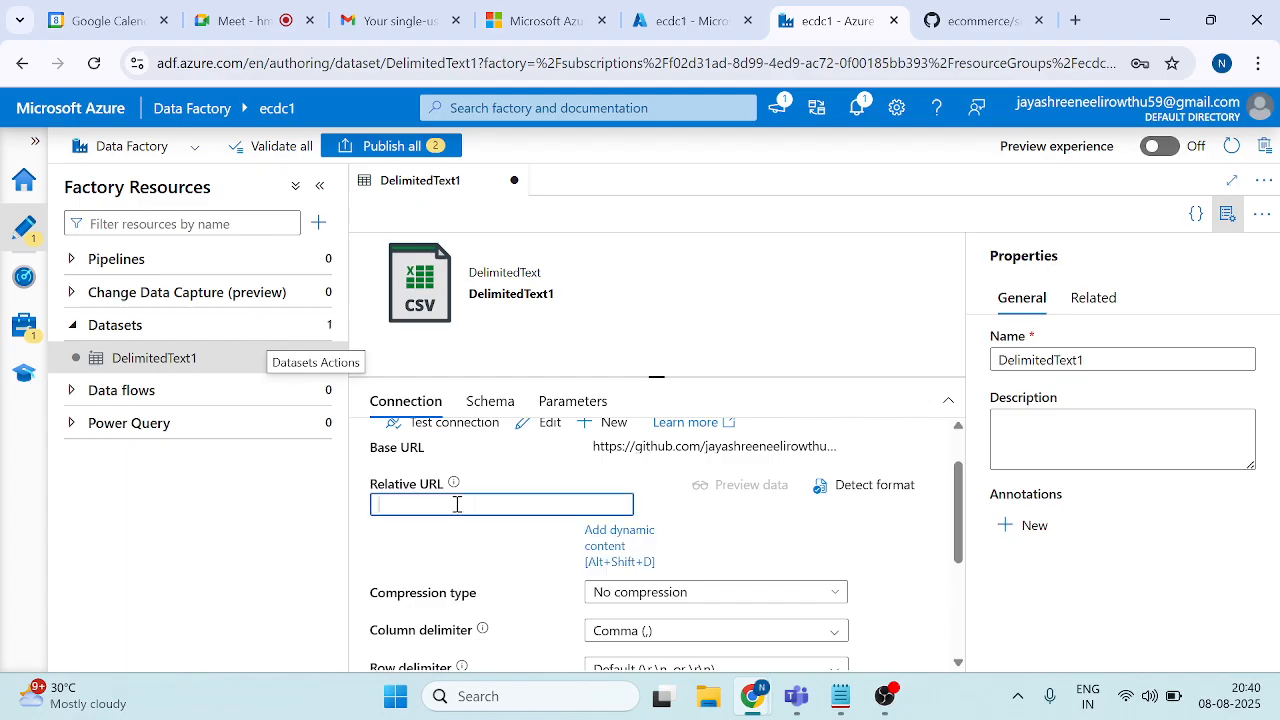
{"action": "left_click", "coordinate": [605, 547]}
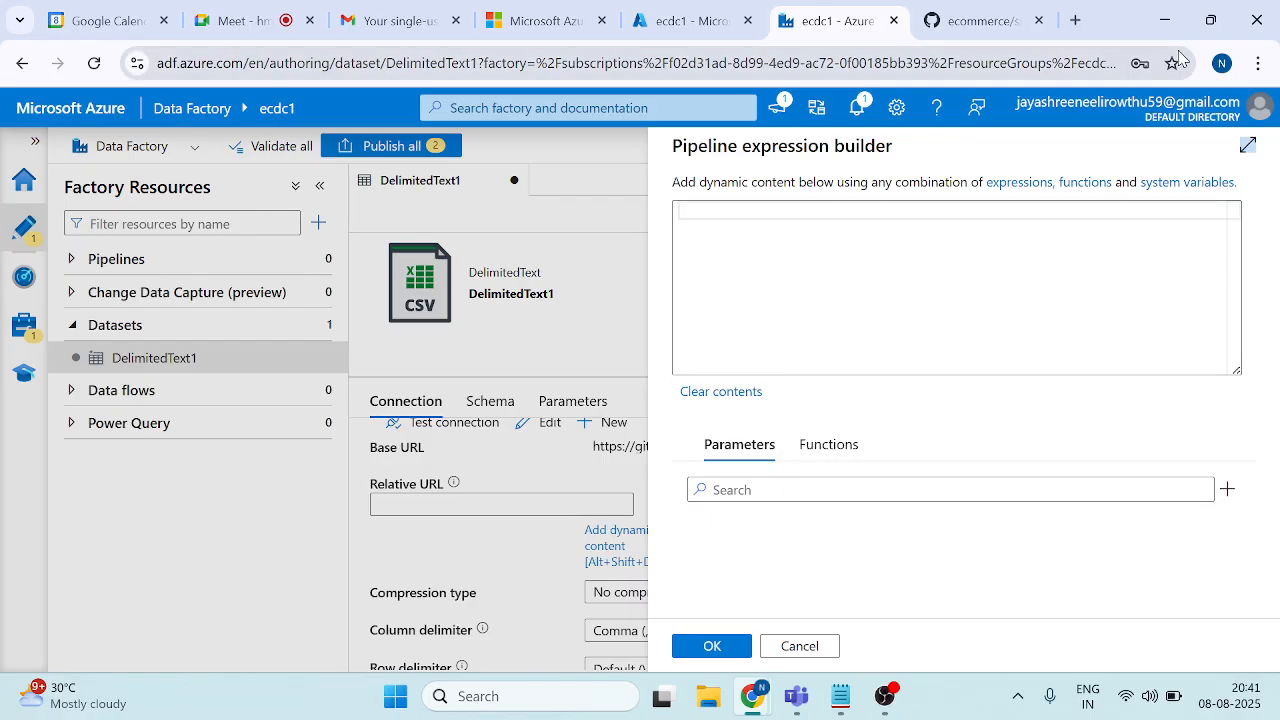
{"action": "left_click", "coordinate": [820, 646]}
Copy the web address of the ecommerce repository's src/app/accessories folder from GitHub and paste it as the dataset's Relative URL in Data Factory
{"action": "left_click", "coordinate": [457, 503]}
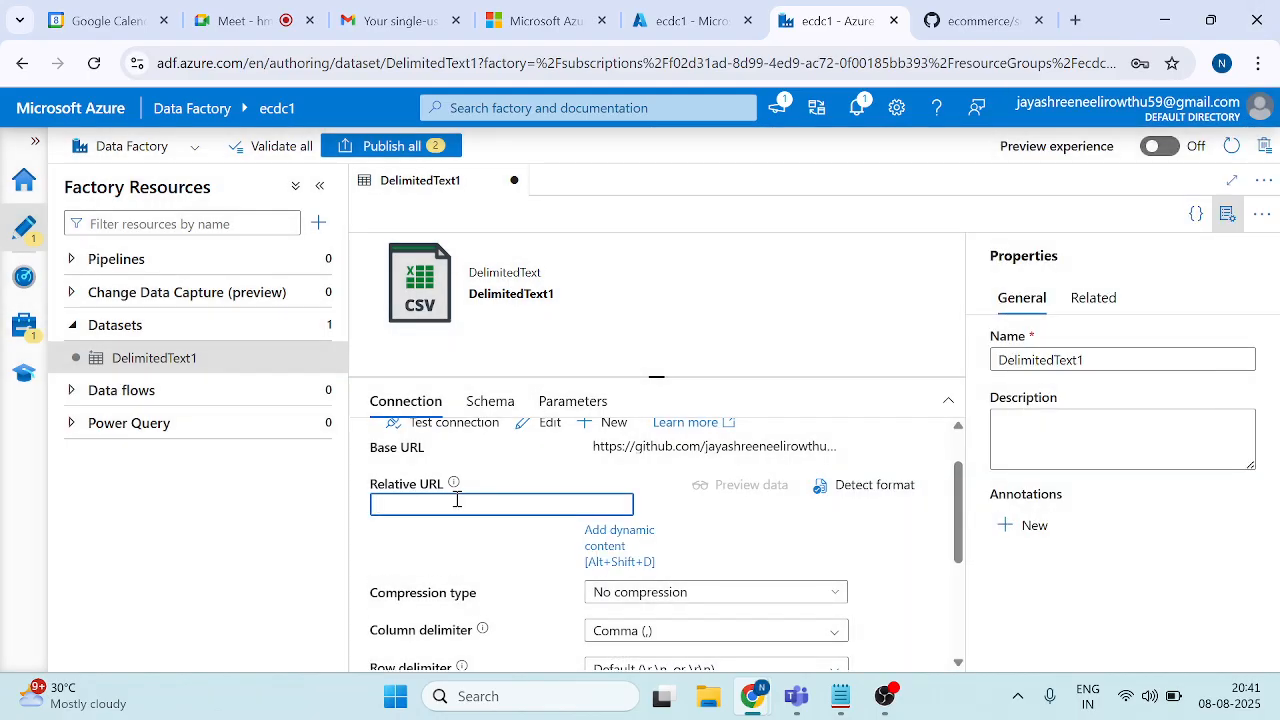
{"action": "key", "text": "super+v"}
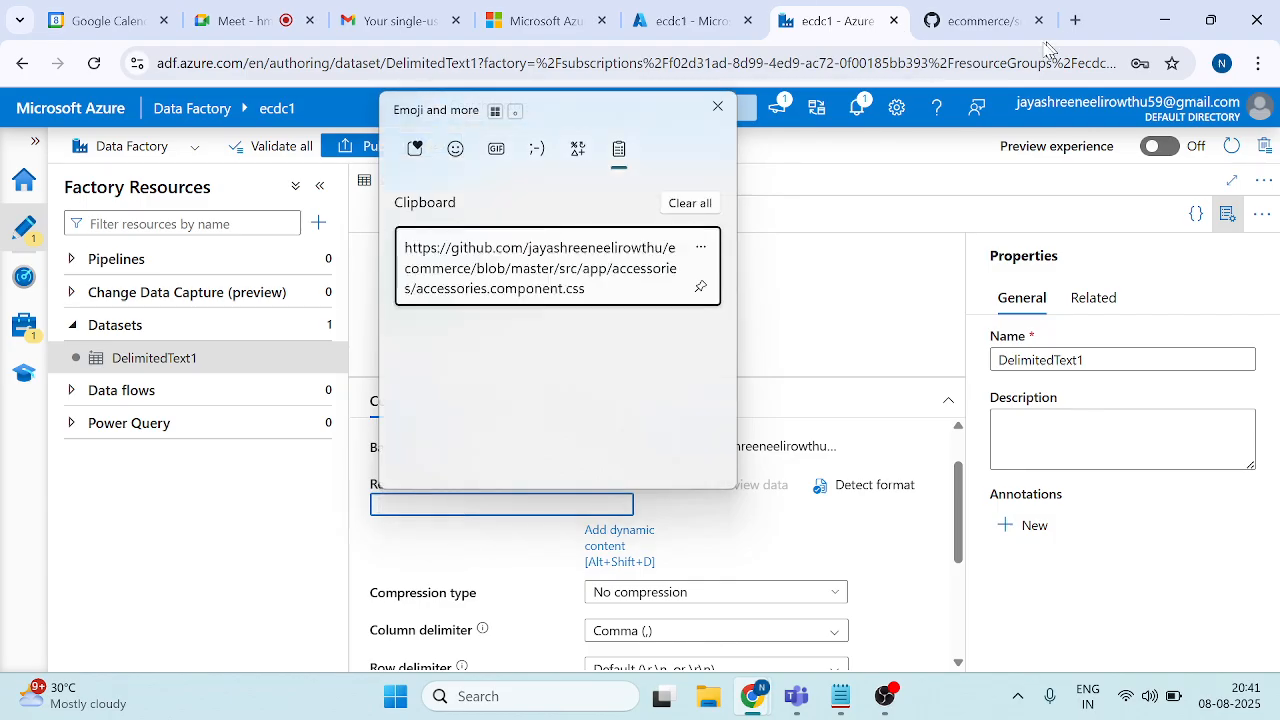
{"action": "left_click", "coordinate": [973, 28]}
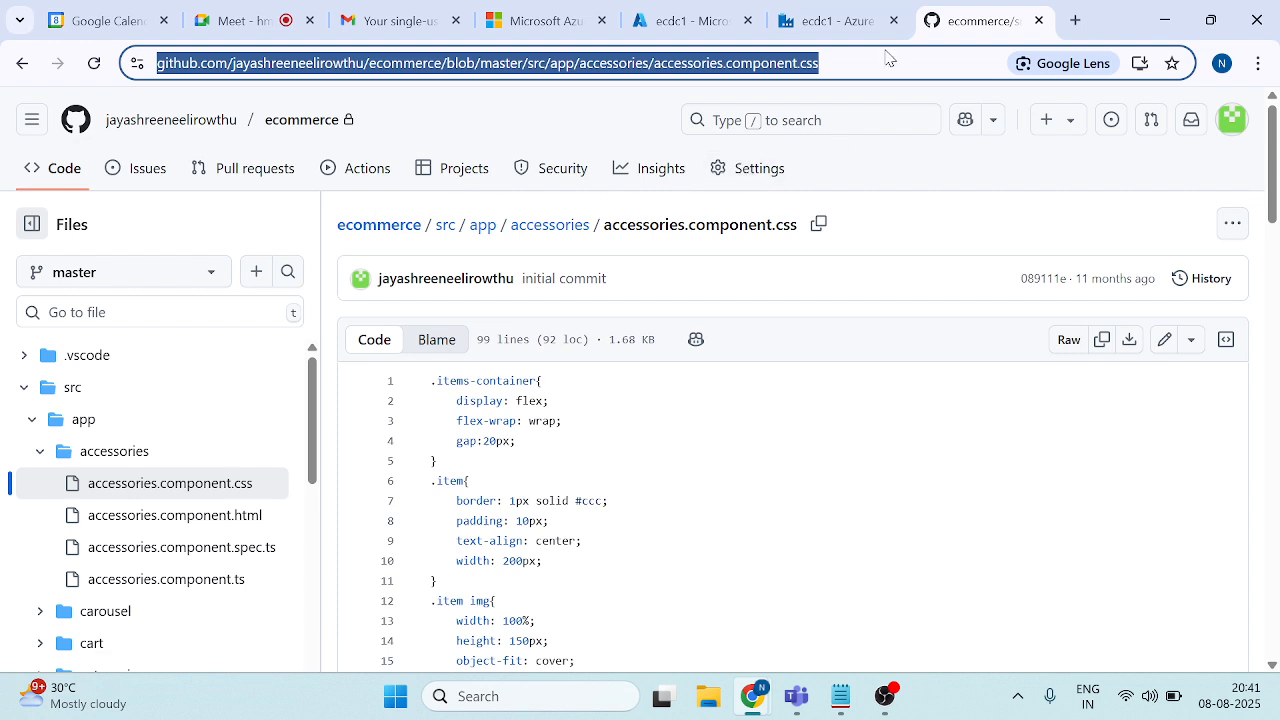
{"action": "left_click", "coordinate": [17, 64]}
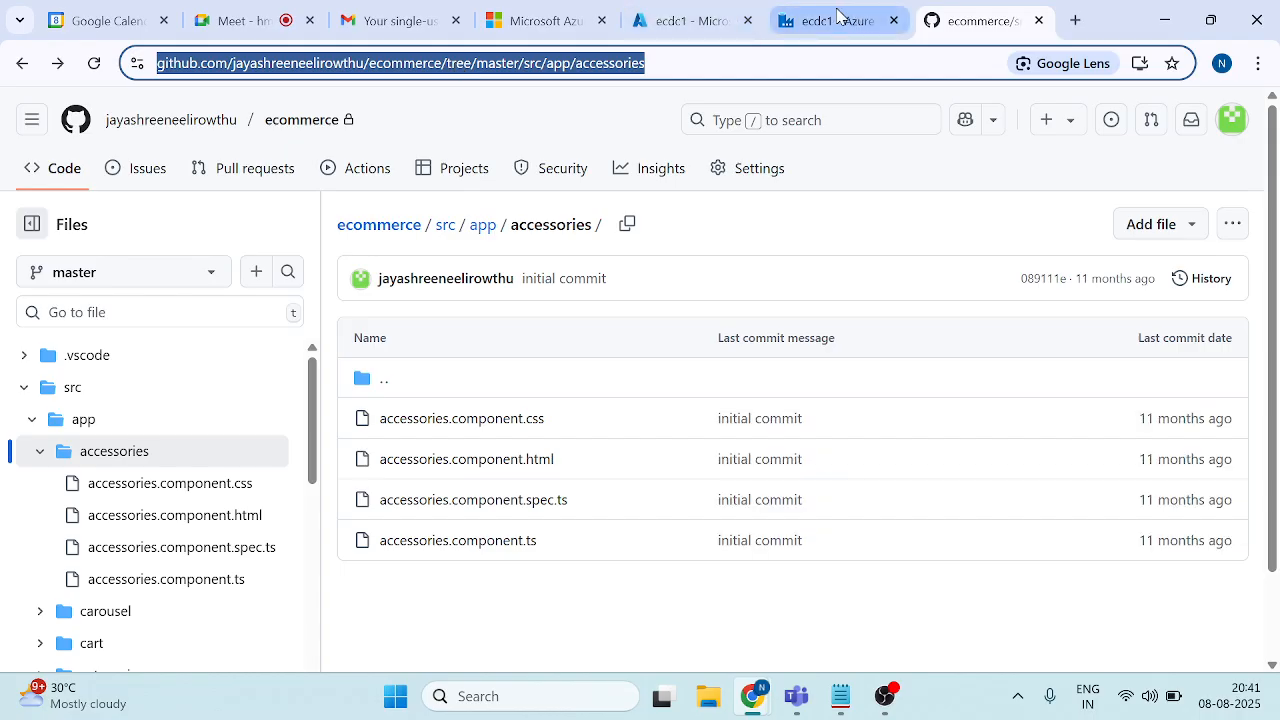
{"action": "left_click", "coordinate": [834, 20]}
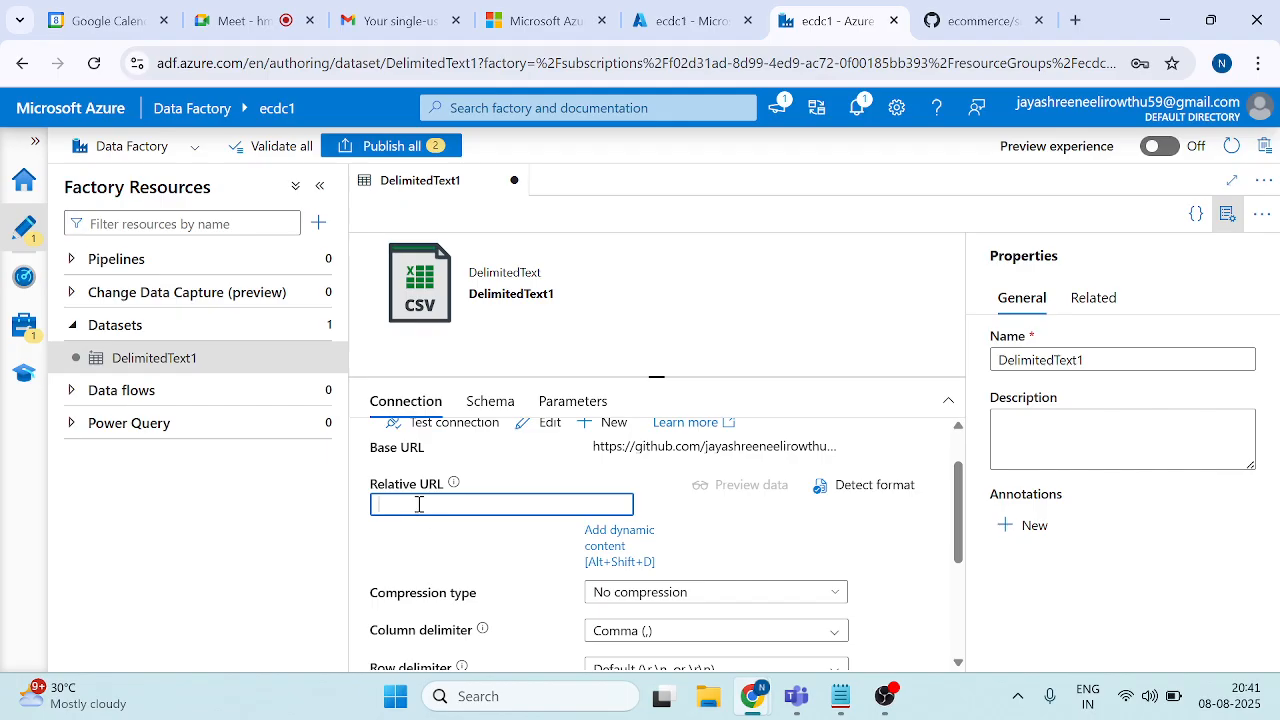
{"action": "key", "text": "ctrl+v"}
{"action": "scroll", "coordinate": [697, 543], "scroll_direction": "down", "scroll_amount": 1}
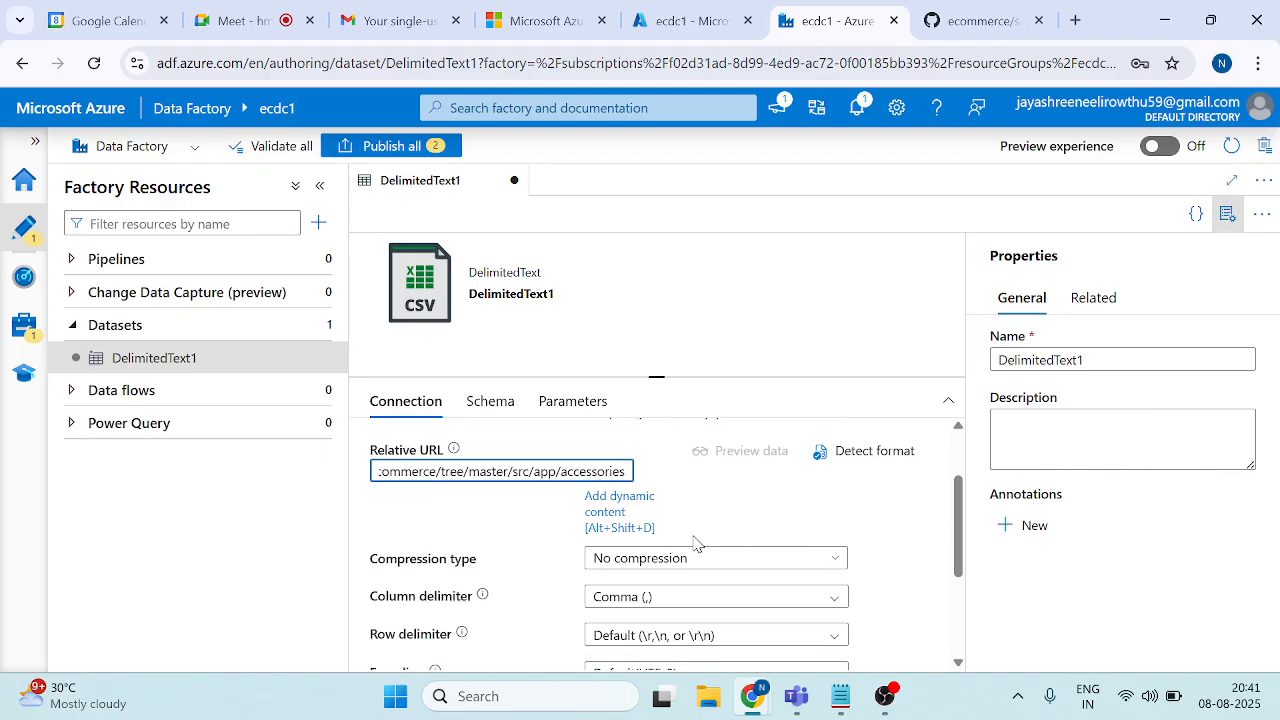
{"action": "scroll", "coordinate": [697, 543], "scroll_direction": "down", "scroll_amount": 2}
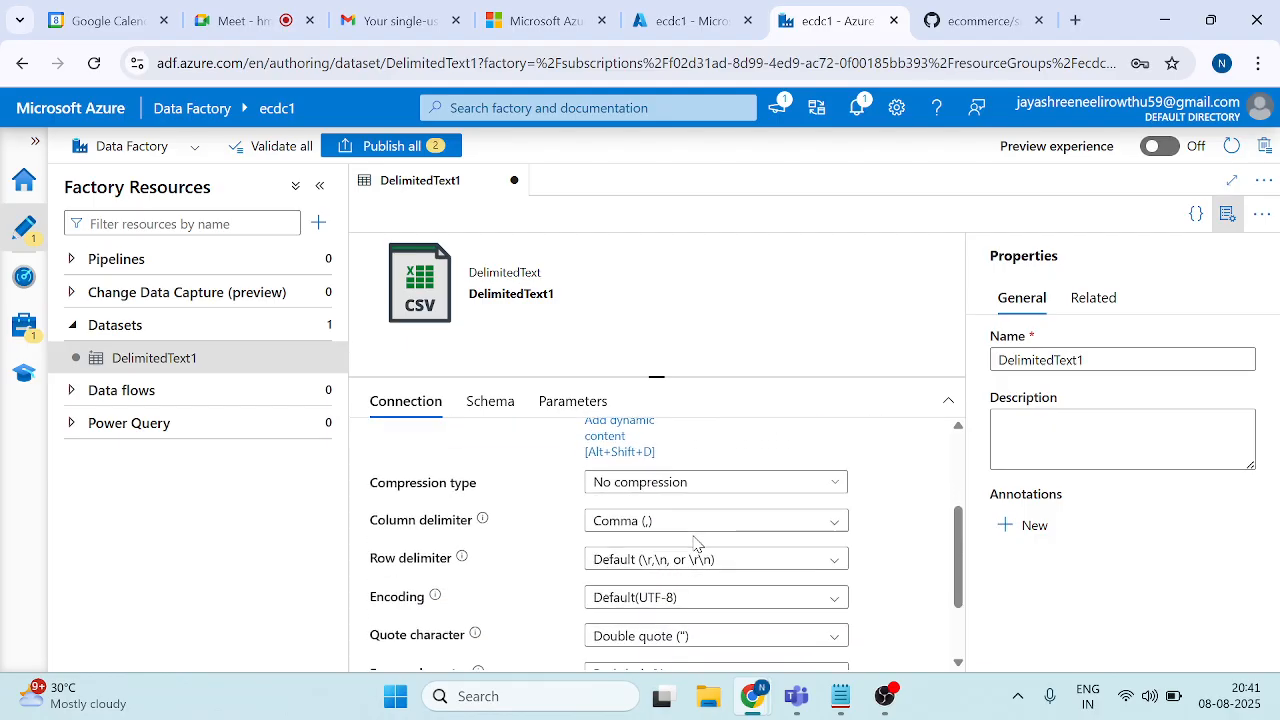
{"action": "scroll", "coordinate": [692, 540], "scroll_direction": "down", "scroll_amount": 3}
{"action": "scroll", "coordinate": [692, 532], "scroll_direction": "up", "scroll_amount": 3}
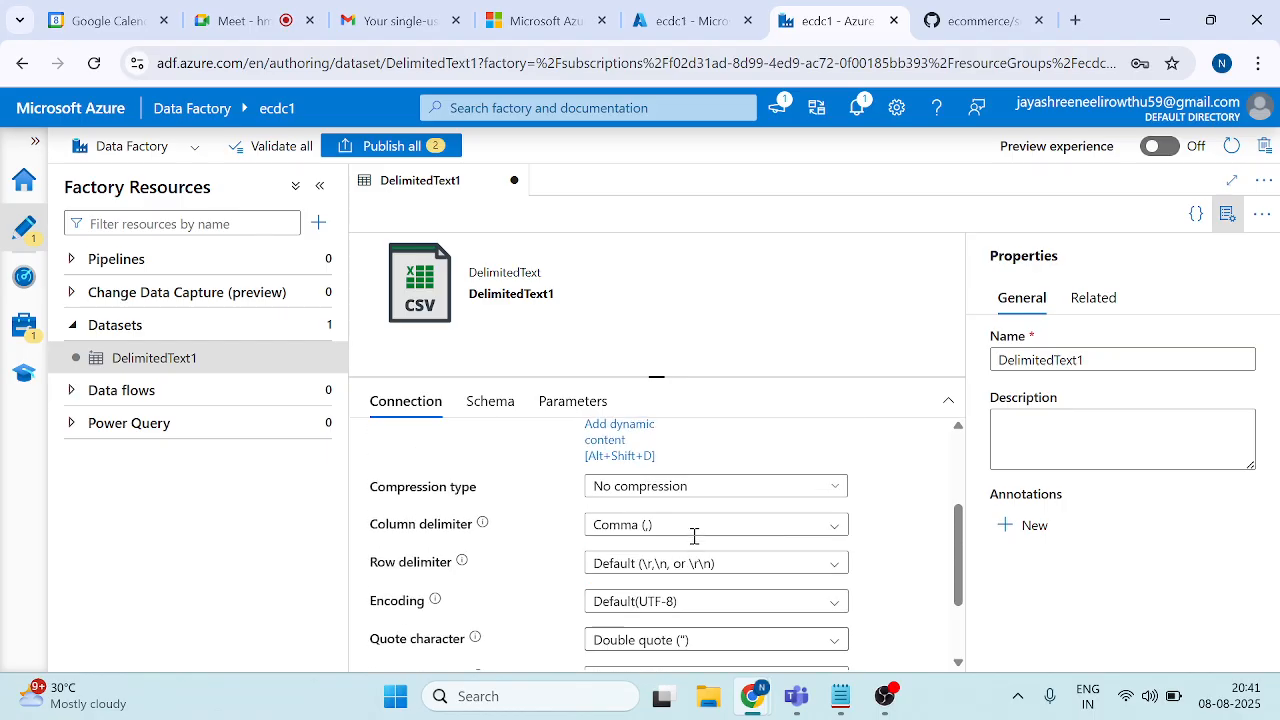
{"action": "scroll", "coordinate": [694, 536], "scroll_direction": "up", "scroll_amount": 4}
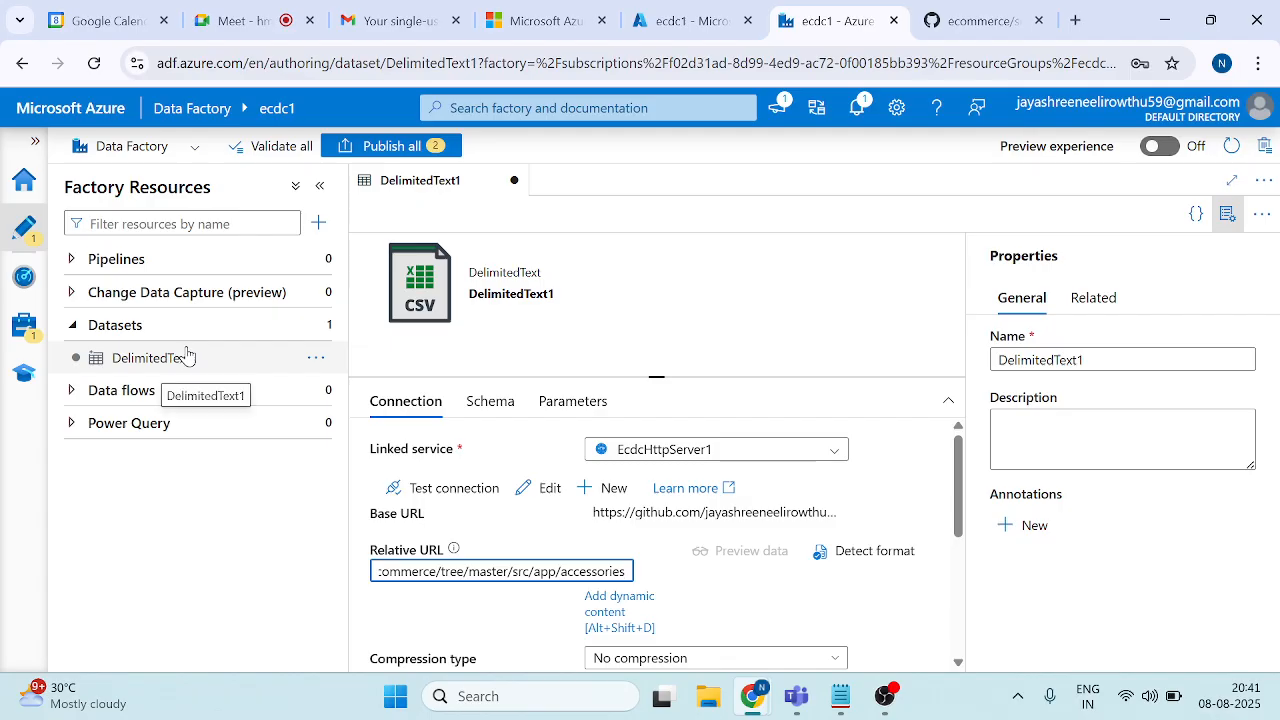
Create a new pipeline in the ecdc1 data factory
{"action": "left_click", "coordinate": [72, 261]}
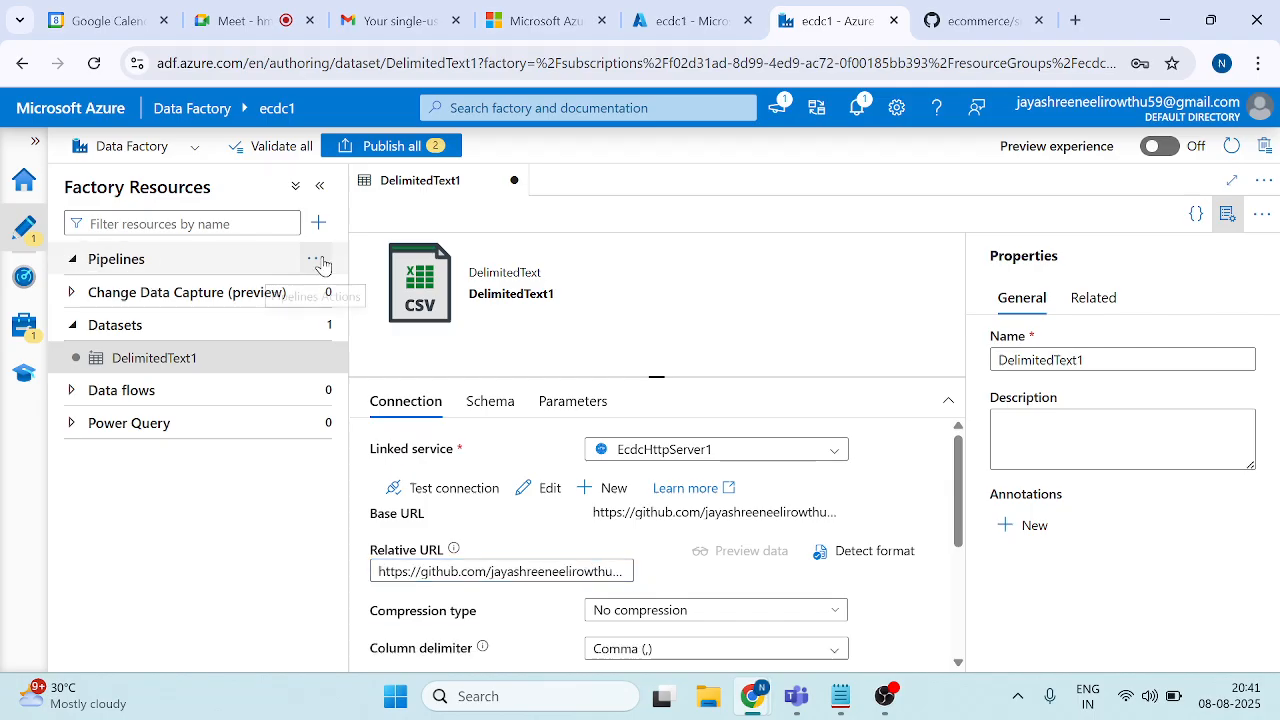
{"action": "left_click", "coordinate": [316, 261]}
{"action": "left_click", "coordinate": [372, 303]}
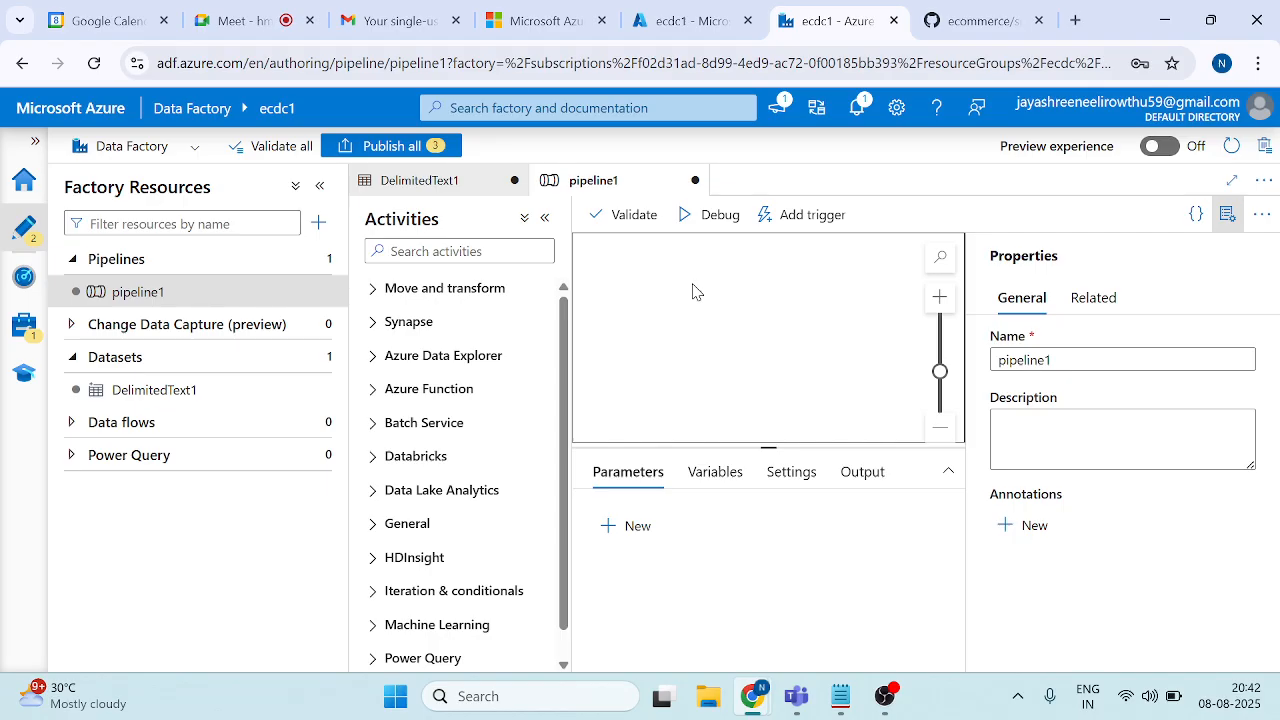
Find the Copy data activity, add it to the pipeline canvas and reposition it so the whole block is in view
{"action": "left_click", "coordinate": [431, 252]}
{"action": "type", "text": "cop"}
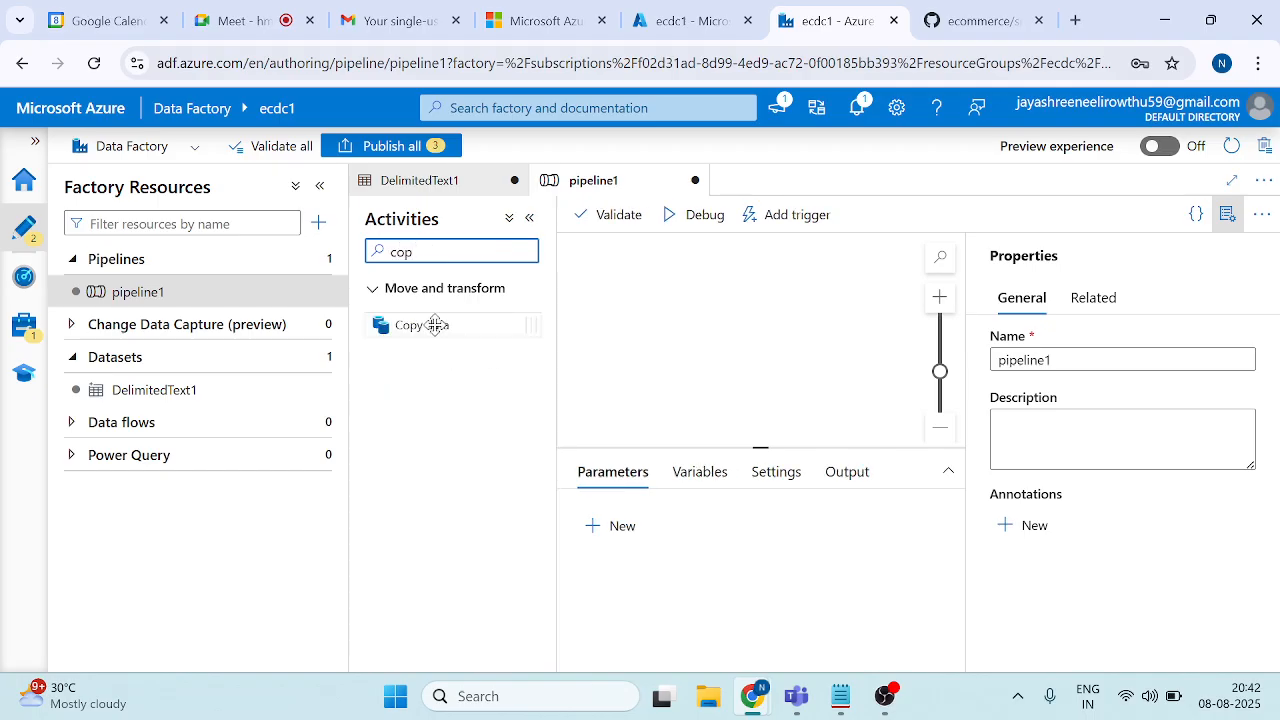
{"action": "left_click_drag", "start_coordinate": [434, 324], "coordinate": [673, 276]}
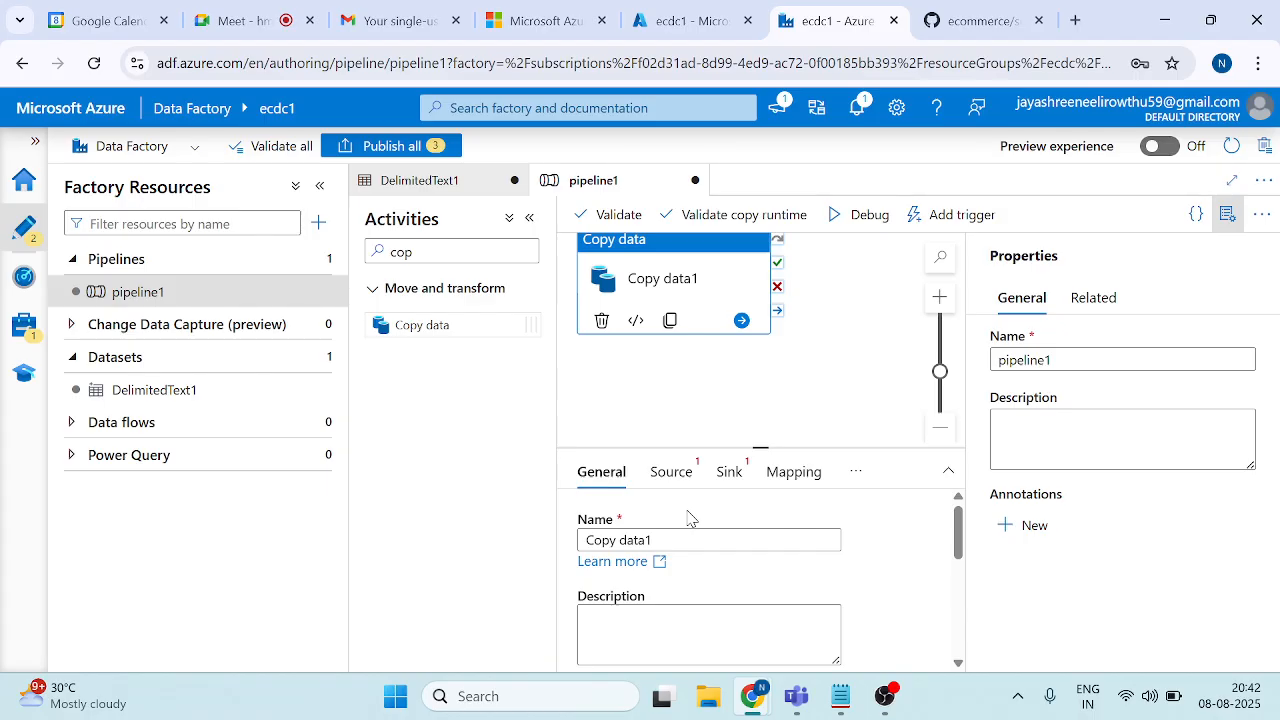
{"action": "scroll", "coordinate": [731, 512], "scroll_direction": "down", "scroll_amount": 1}
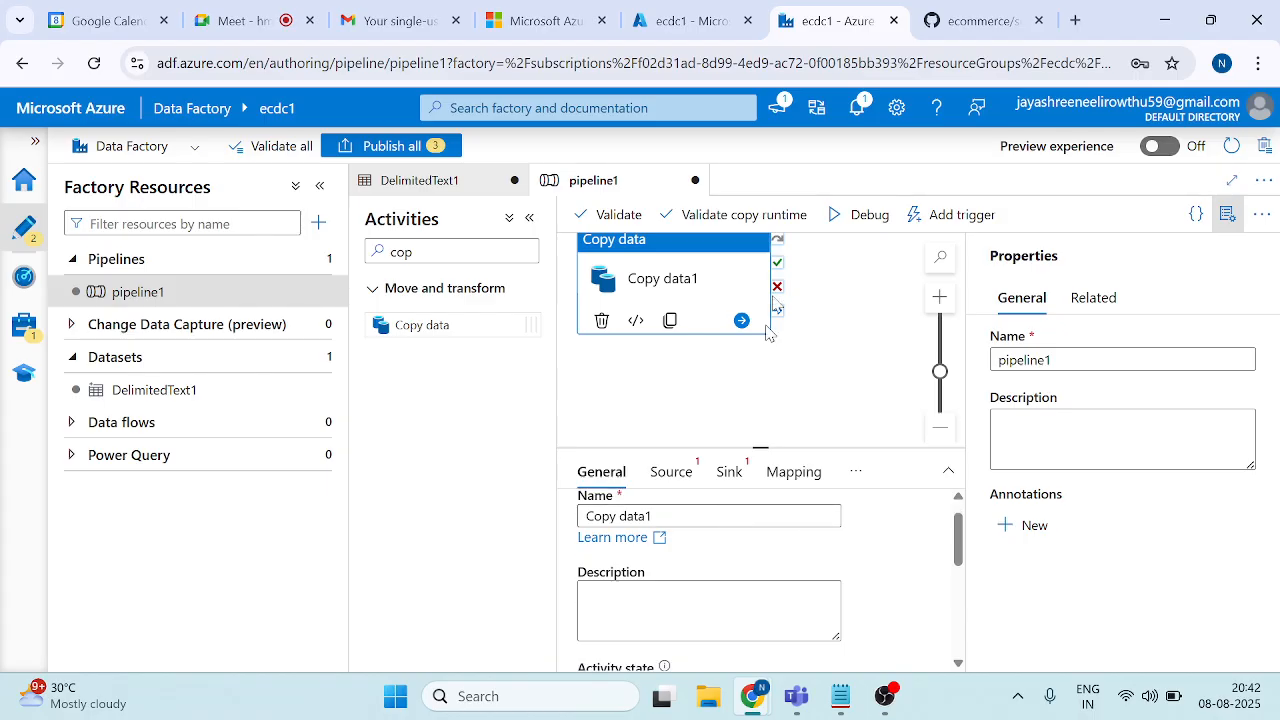
{"action": "left_click_drag", "start_coordinate": [692, 280], "coordinate": [686, 332]}
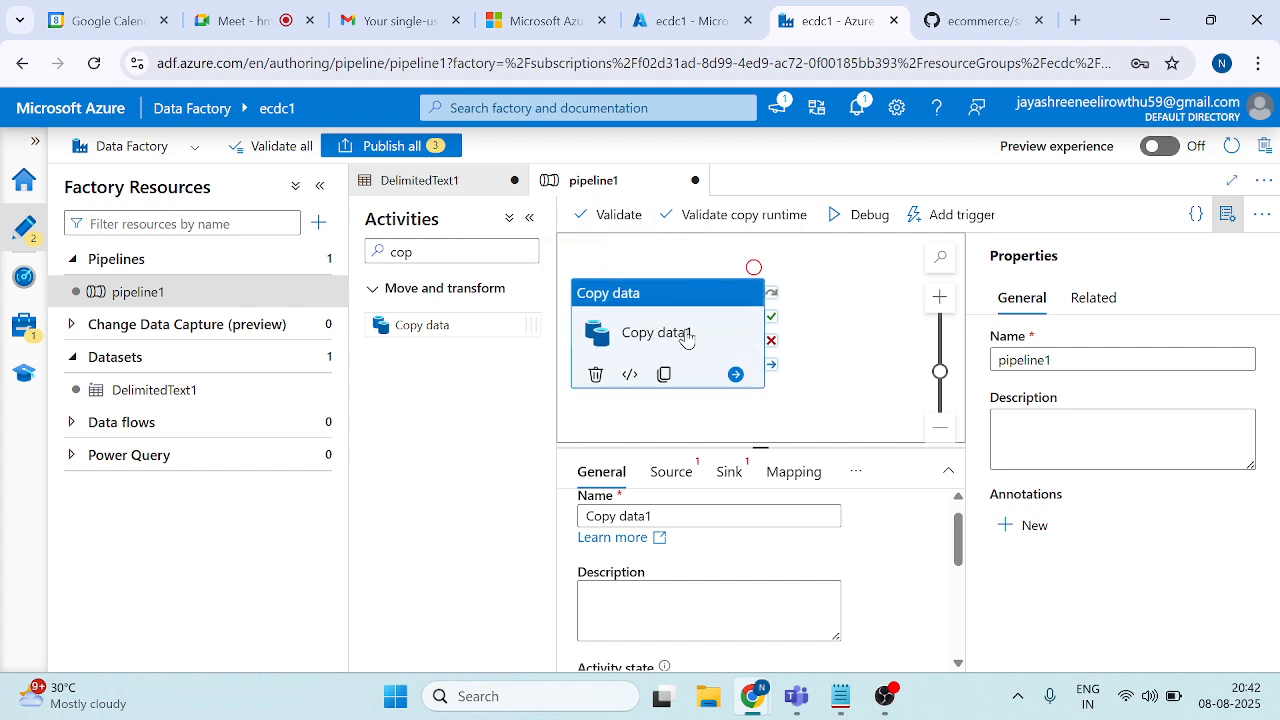
Set the Copy data activity's source dataset to DelimitedText1
{"action": "scroll", "coordinate": [688, 600], "scroll_direction": "down", "scroll_amount": 5}
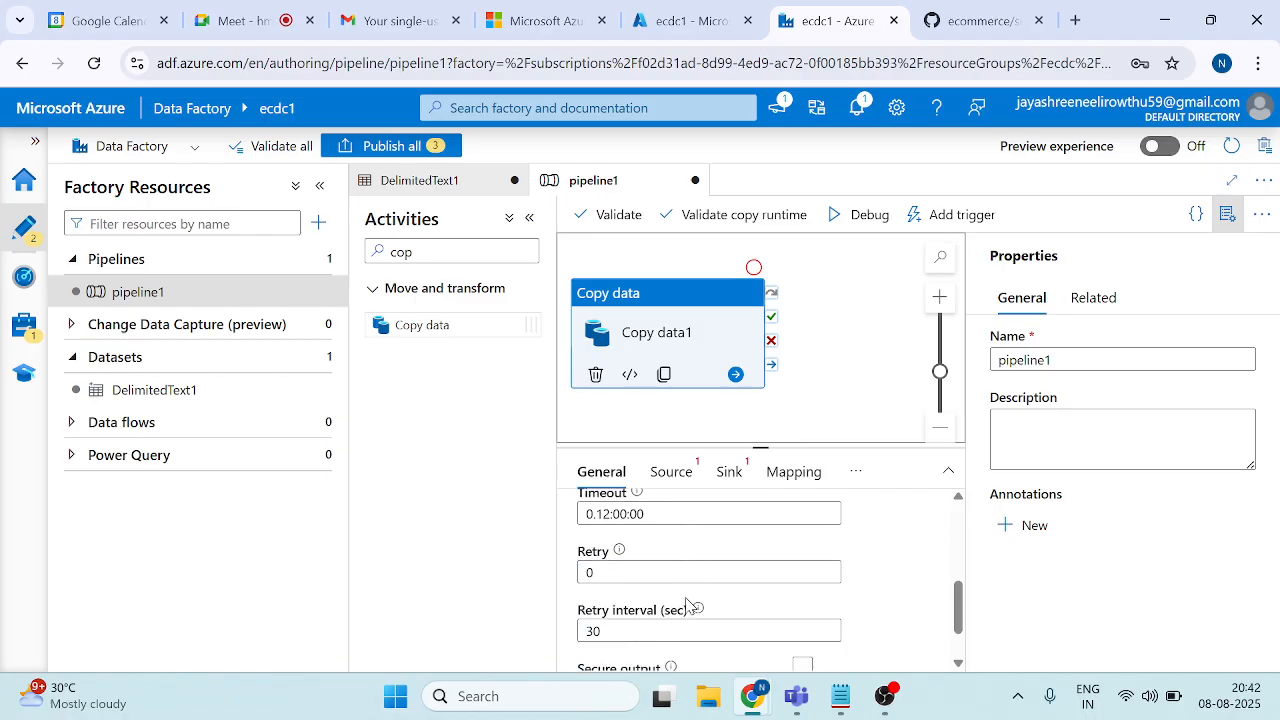
{"action": "scroll", "coordinate": [688, 600], "scroll_direction": "up", "scroll_amount": 5}
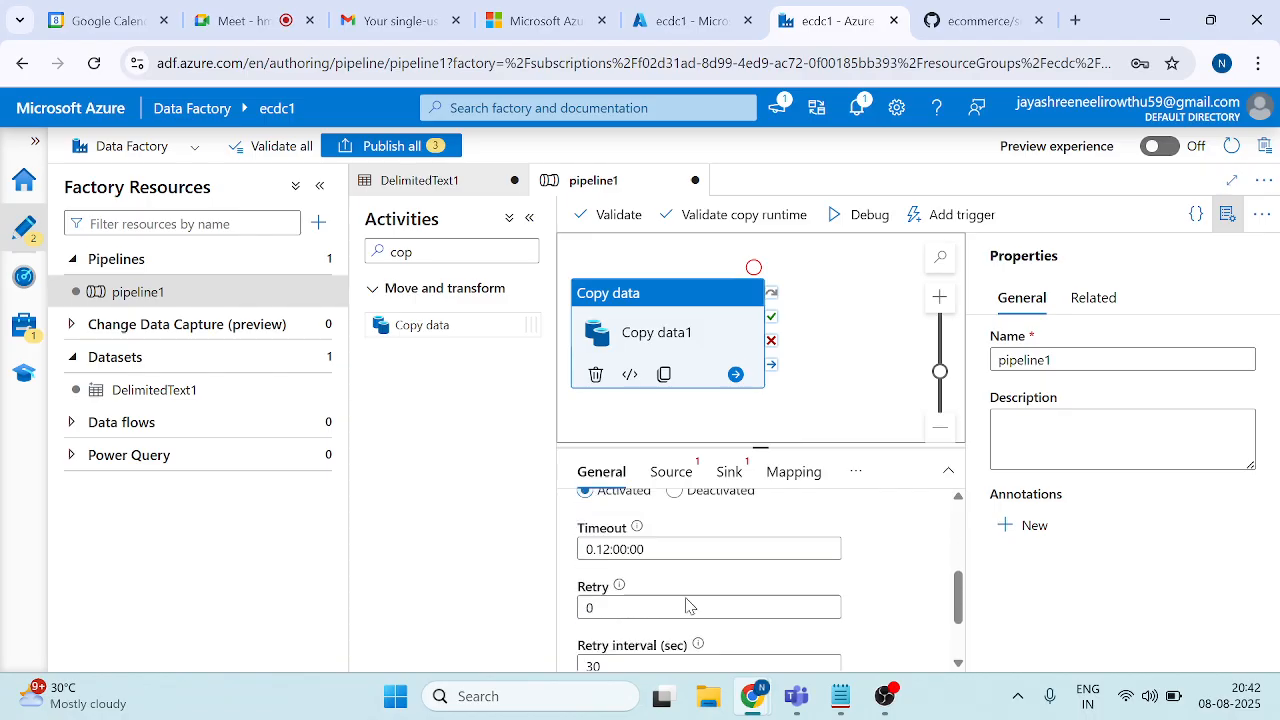
{"action": "left_click", "coordinate": [679, 479]}
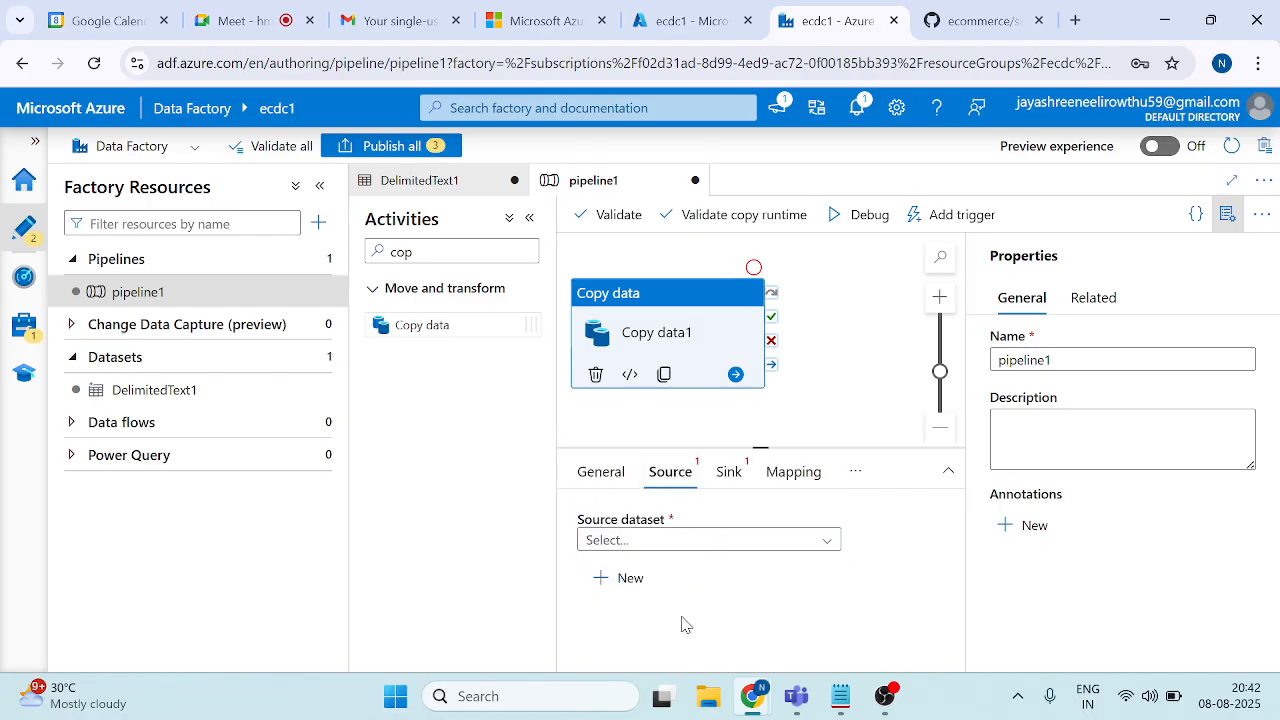
{"action": "left_click", "coordinate": [814, 545]}
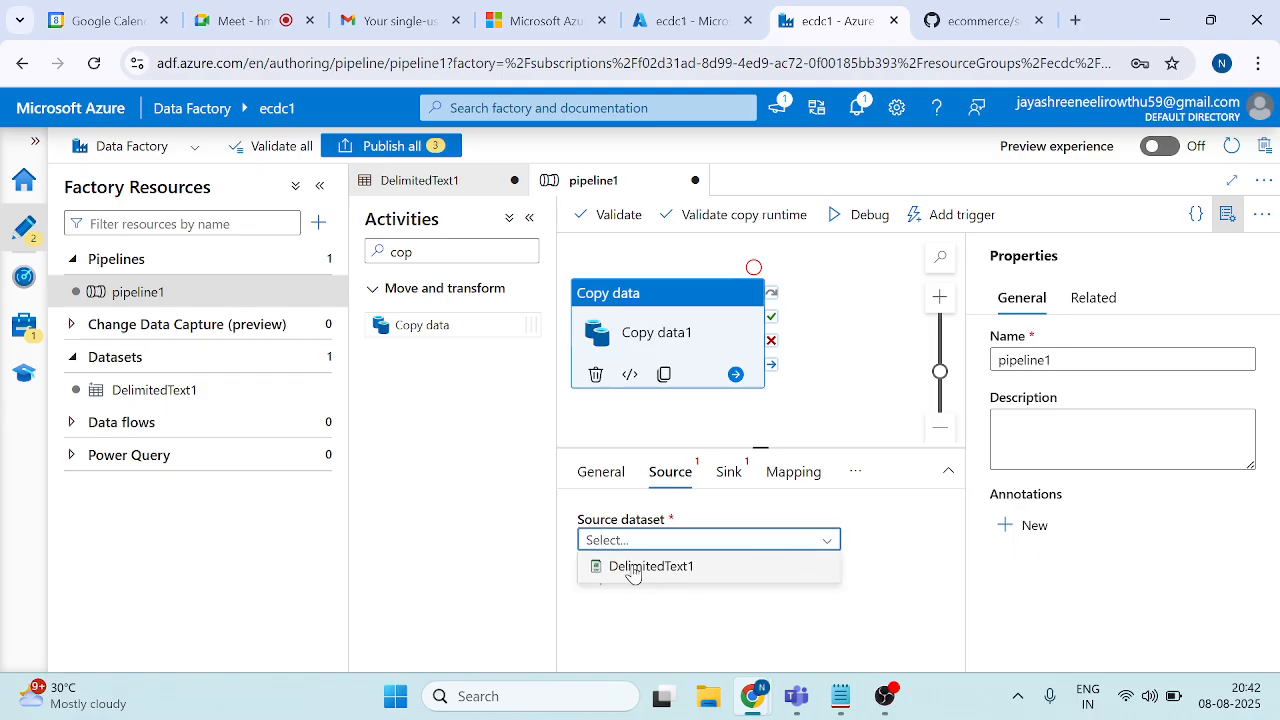
{"action": "left_click", "coordinate": [632, 569]}
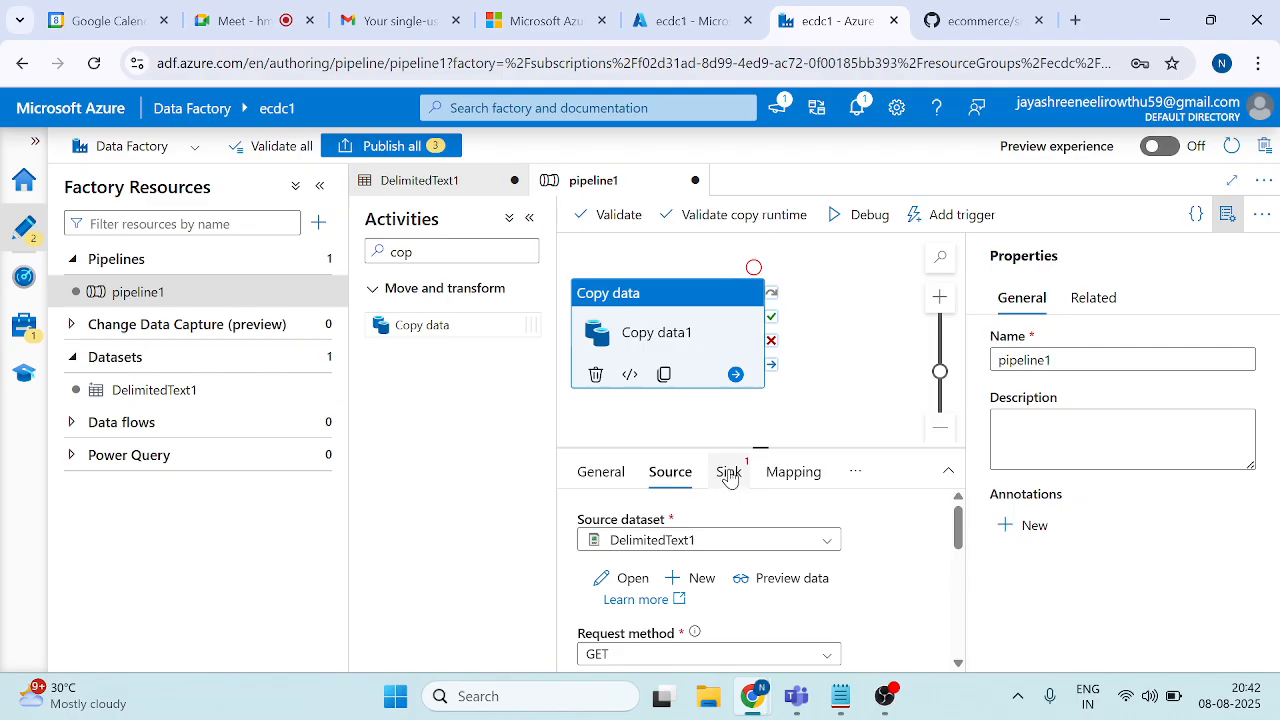
{"action": "scroll", "coordinate": [694, 640], "scroll_direction": "down", "scroll_amount": 2}
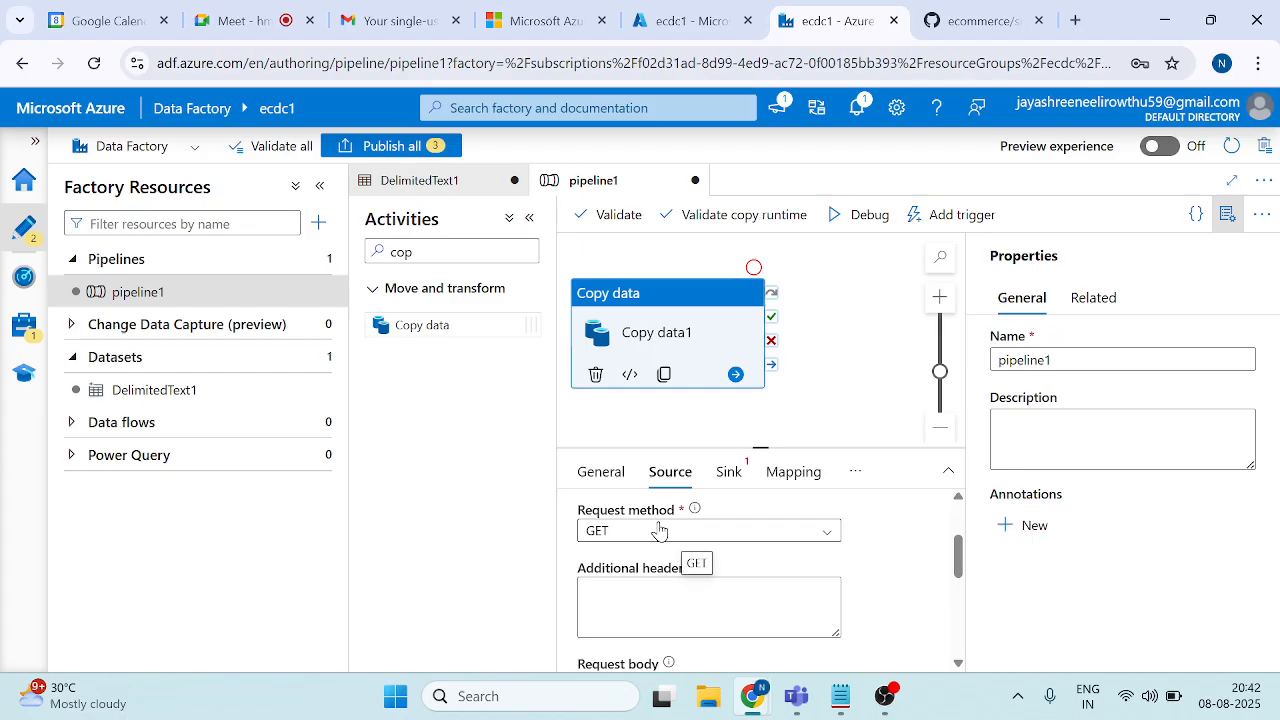
Set the Copy data activity's sink dataset to DelimitedText1 and keep .txt as the file extension
{"action": "scroll", "coordinate": [659, 530], "scroll_direction": "up", "scroll_amount": 1}
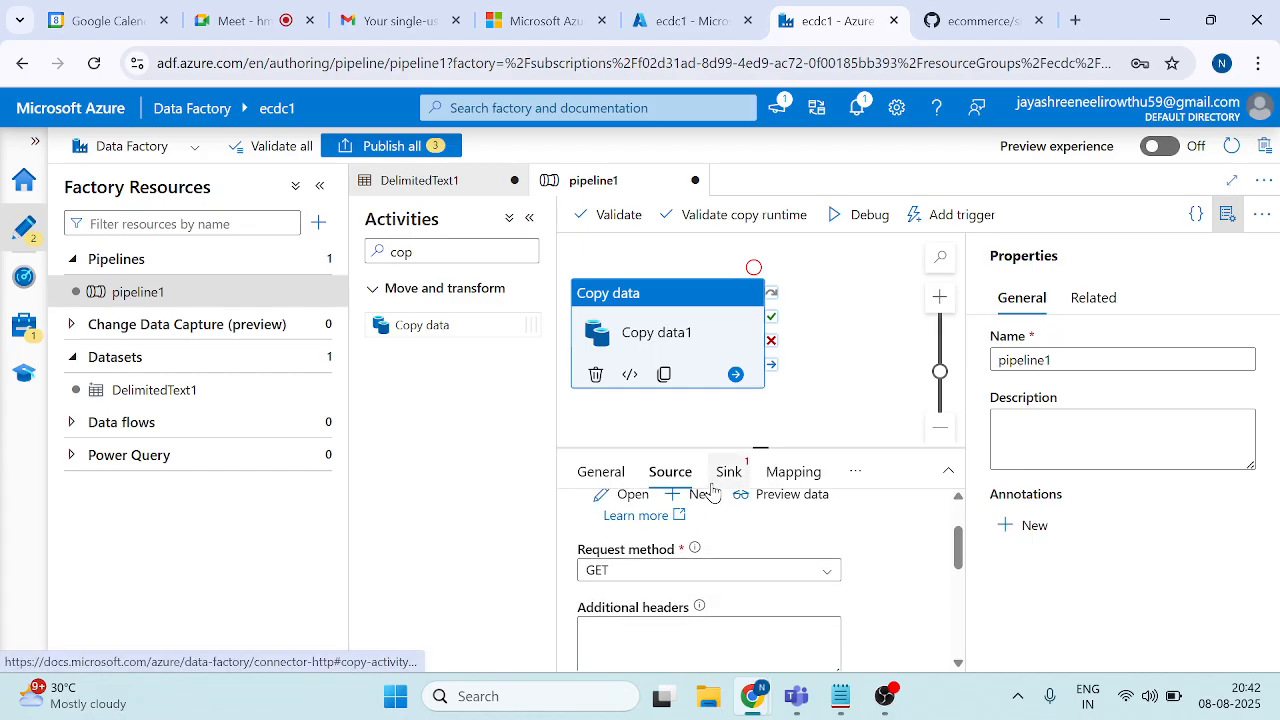
{"action": "scroll", "coordinate": [720, 592], "scroll_direction": "down", "scroll_amount": 5}
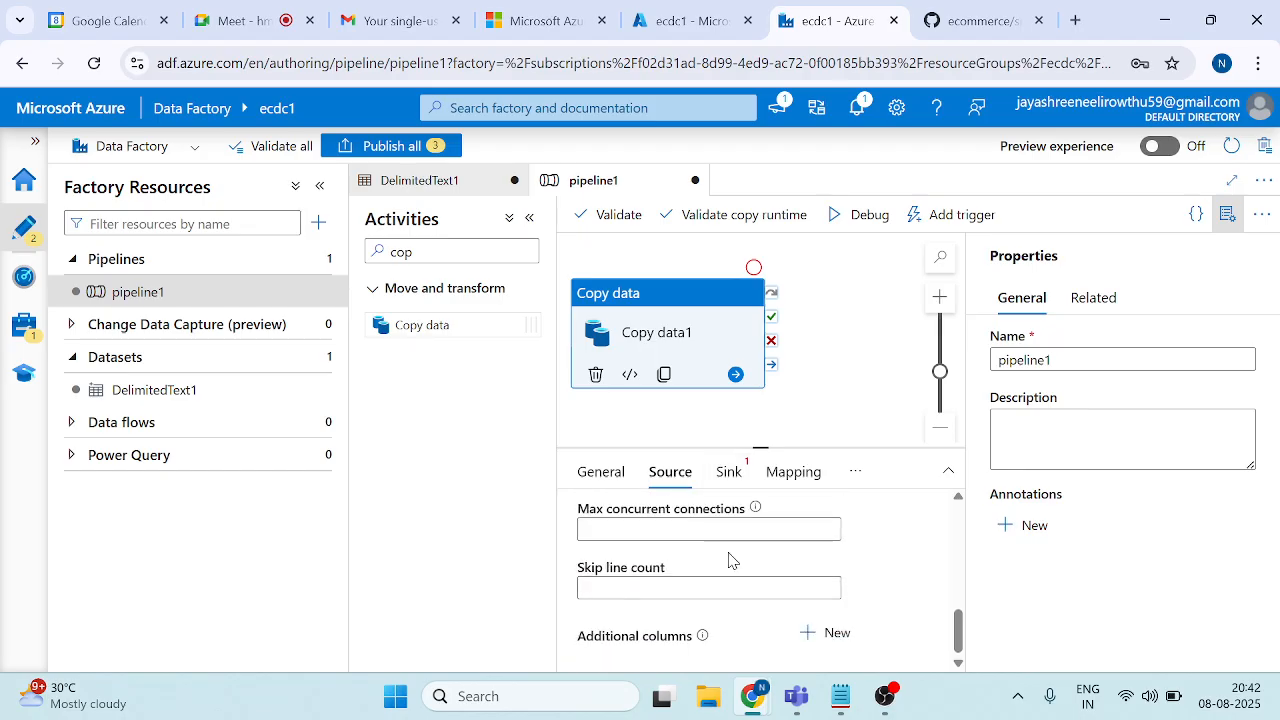
{"action": "scroll", "coordinate": [729, 560], "scroll_direction": "up", "scroll_amount": 3}
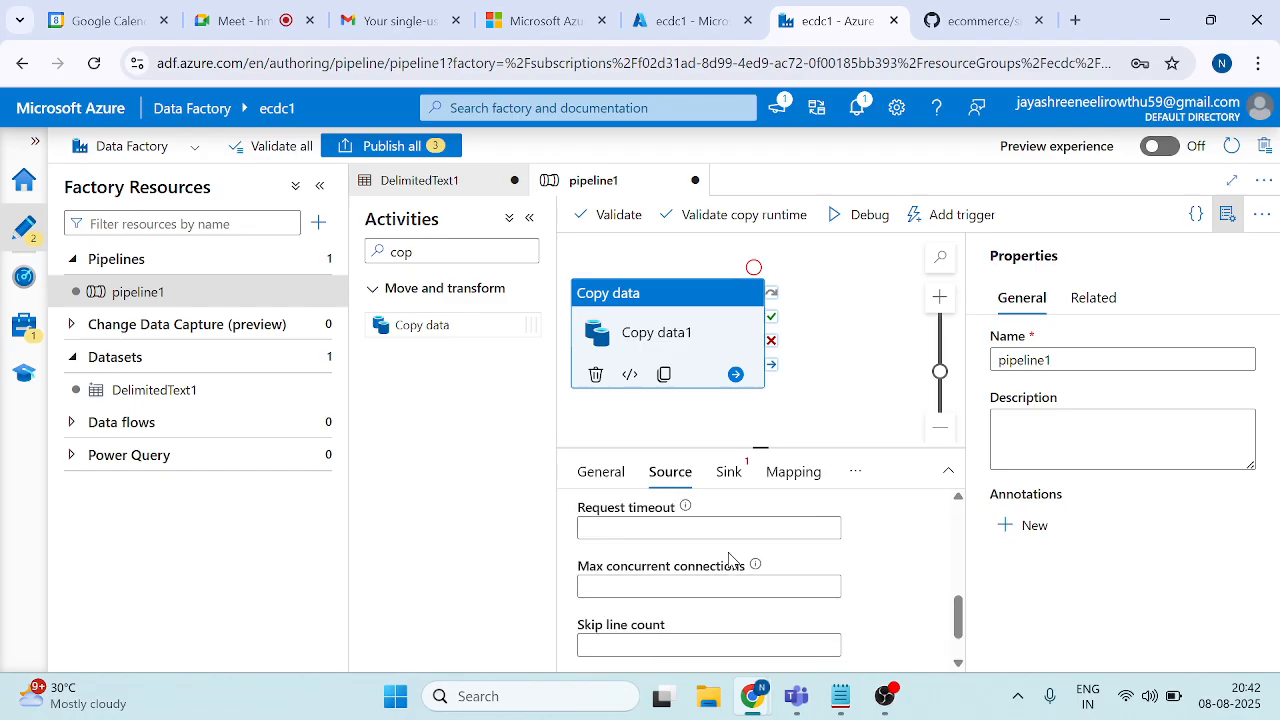
{"action": "left_click", "coordinate": [742, 490]}
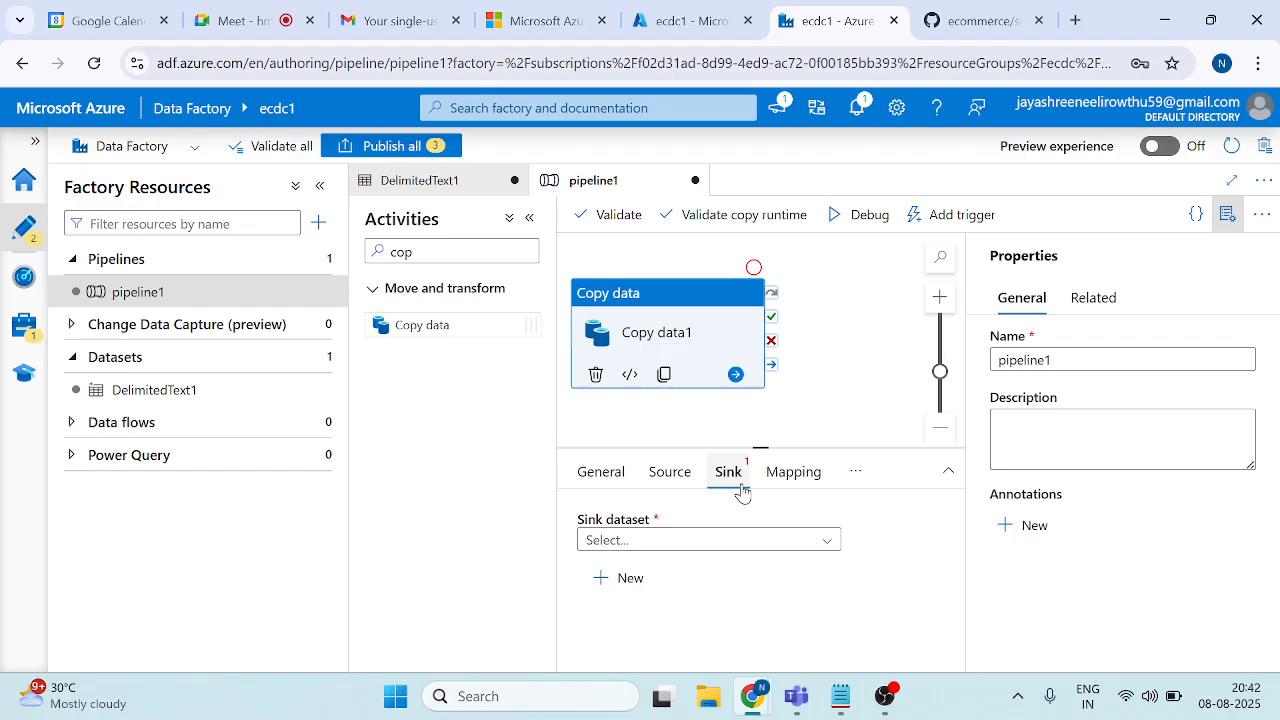
{"action": "left_click", "coordinate": [745, 538]}
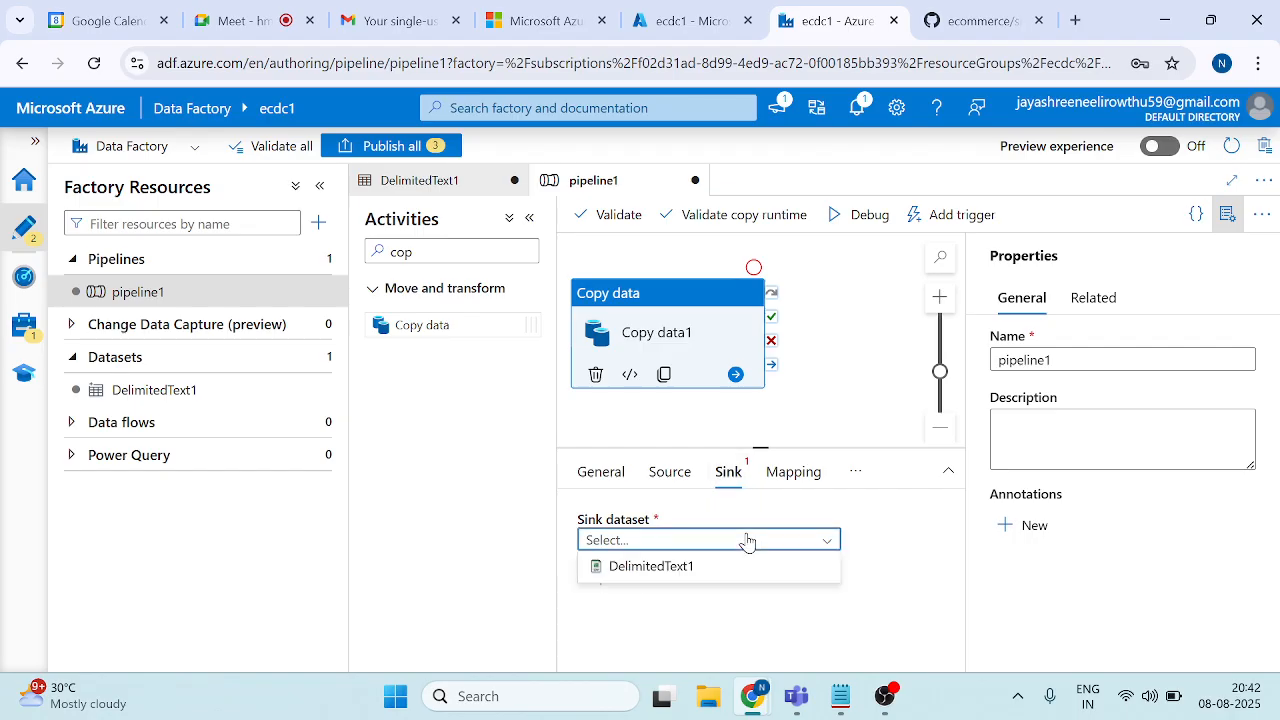
{"action": "left_click", "coordinate": [667, 577]}
{"action": "scroll", "coordinate": [766, 585], "scroll_direction": "down", "scroll_amount": 2}
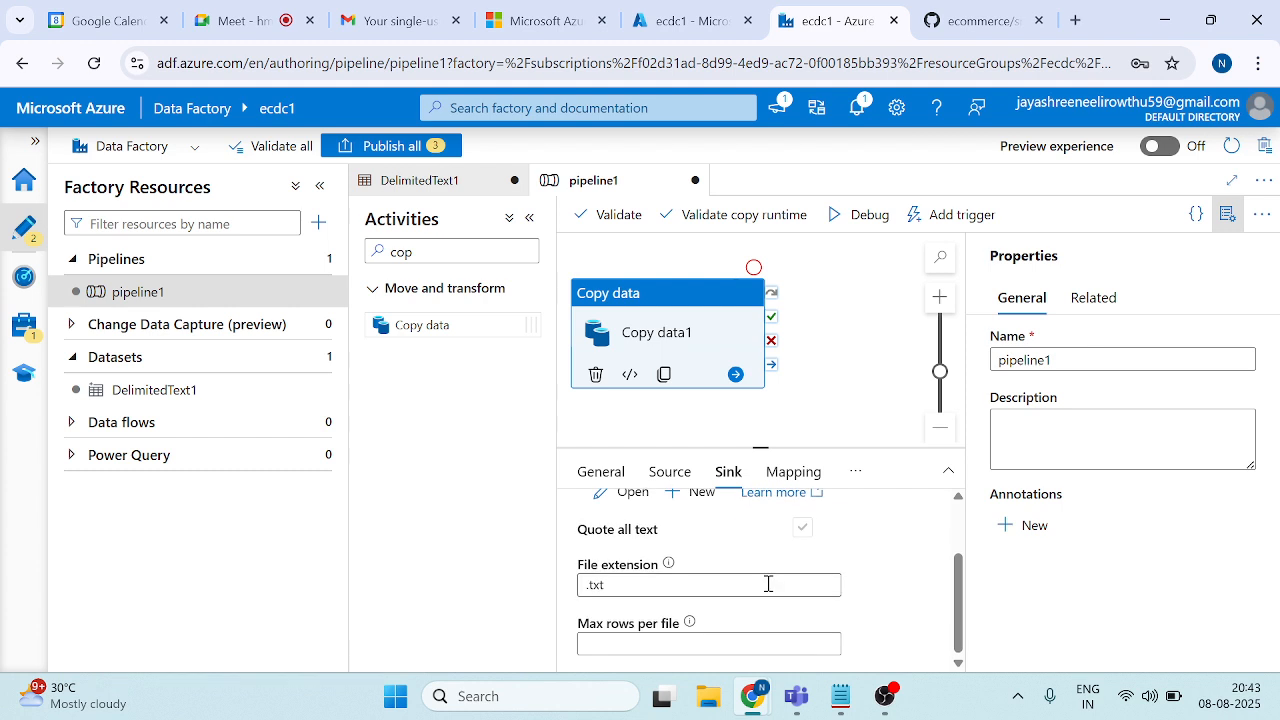
{"action": "left_click", "coordinate": [603, 590]}
{"action": "scroll", "coordinate": [731, 582], "scroll_direction": "up", "scroll_amount": 2}
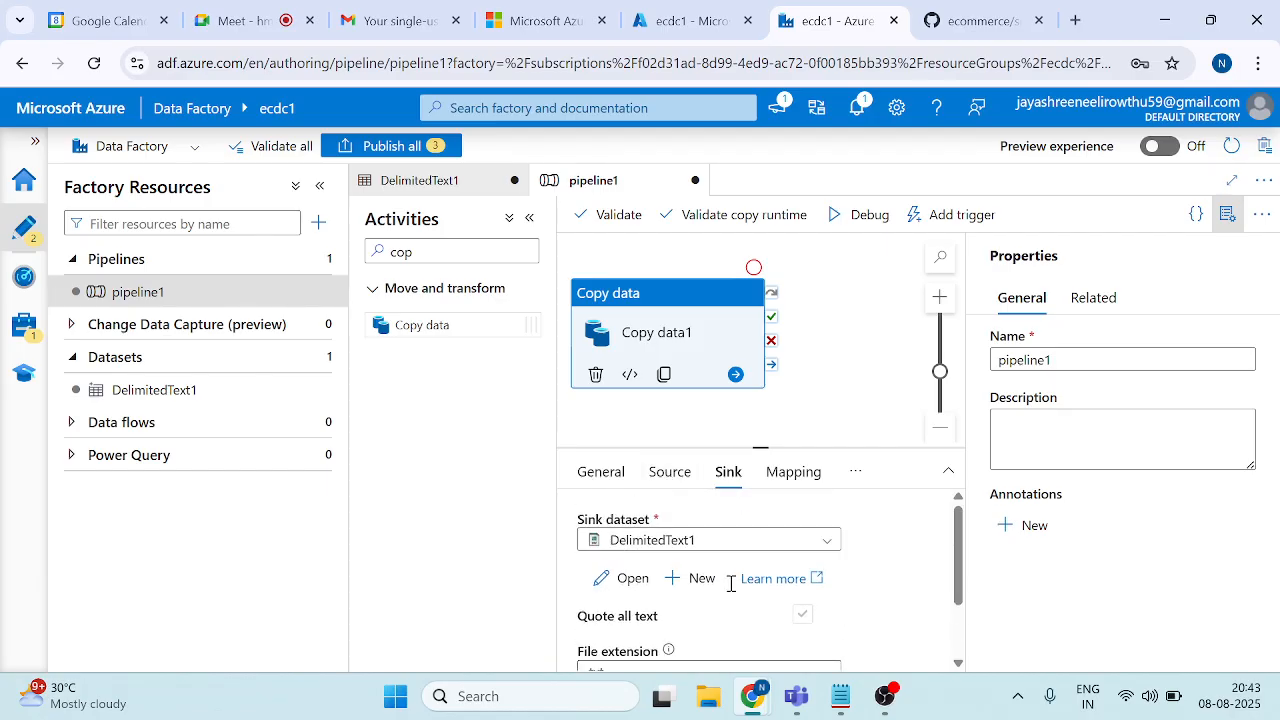
Try to publish all factory changes, check the validation output against the GitHub accessories folder, and close the output
{"action": "left_click", "coordinate": [390, 147]}
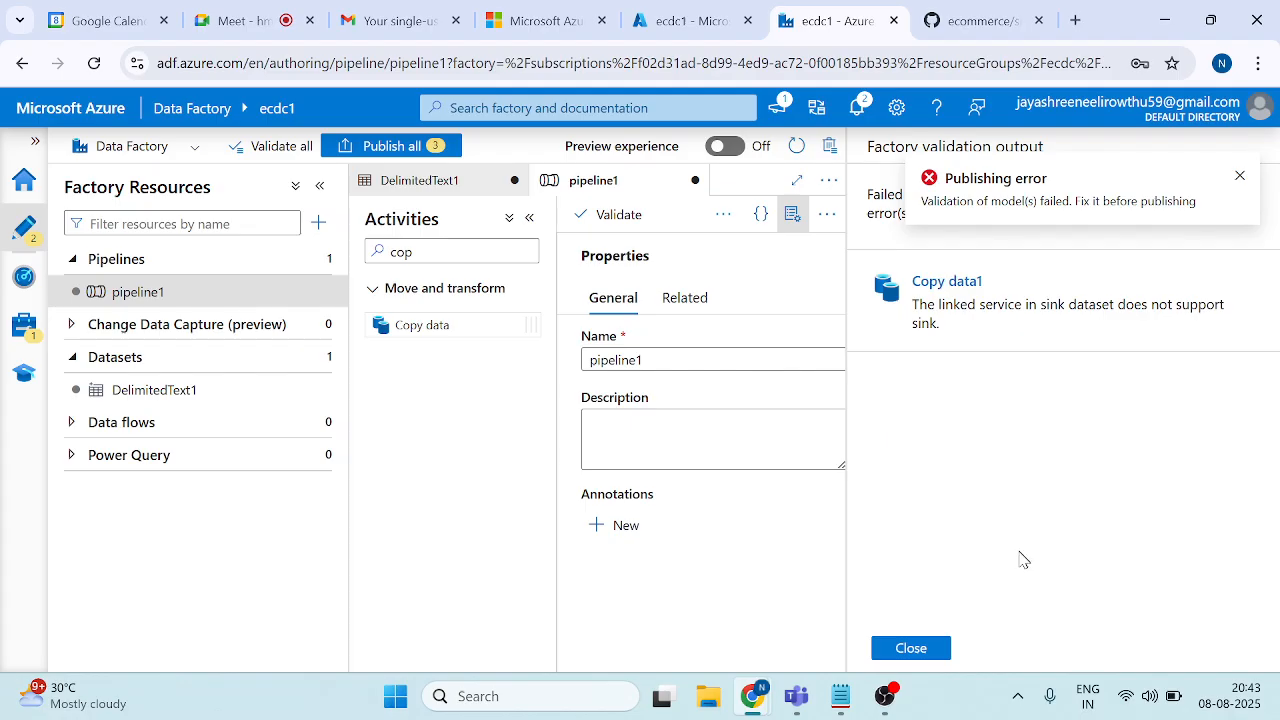
{"action": "left_click", "coordinate": [948, 28]}
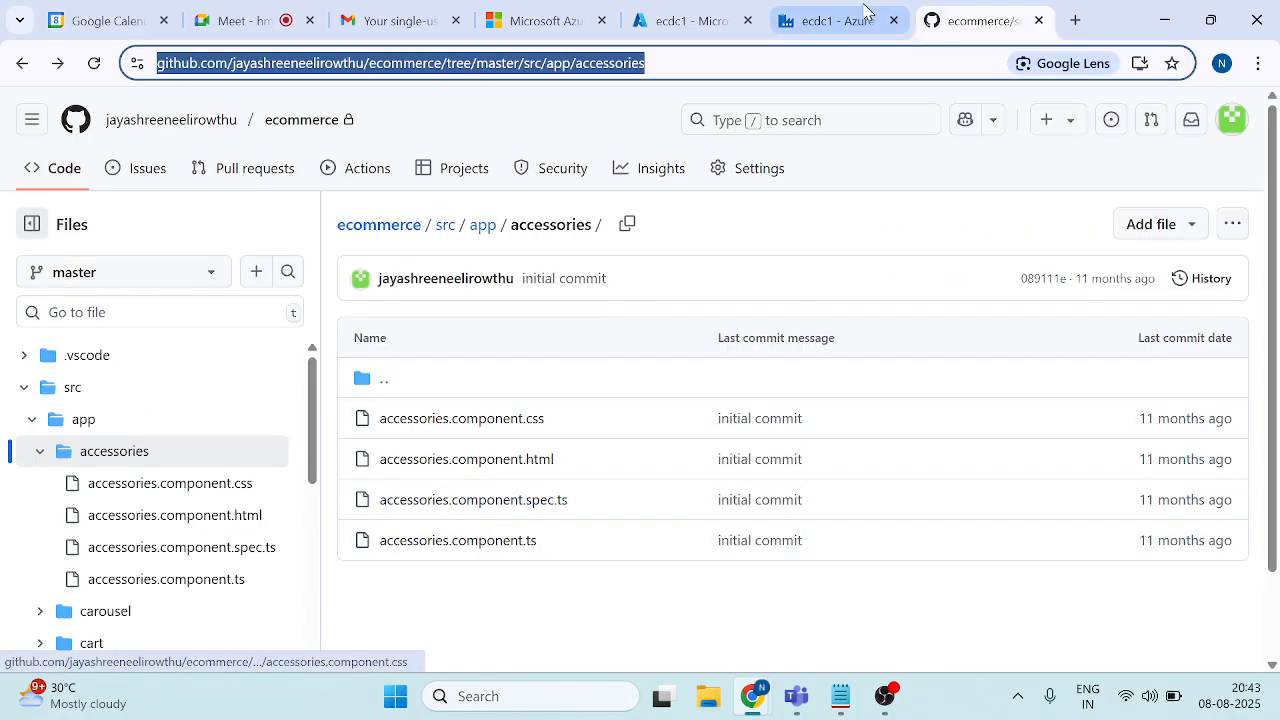
{"action": "left_click", "coordinate": [800, 30]}
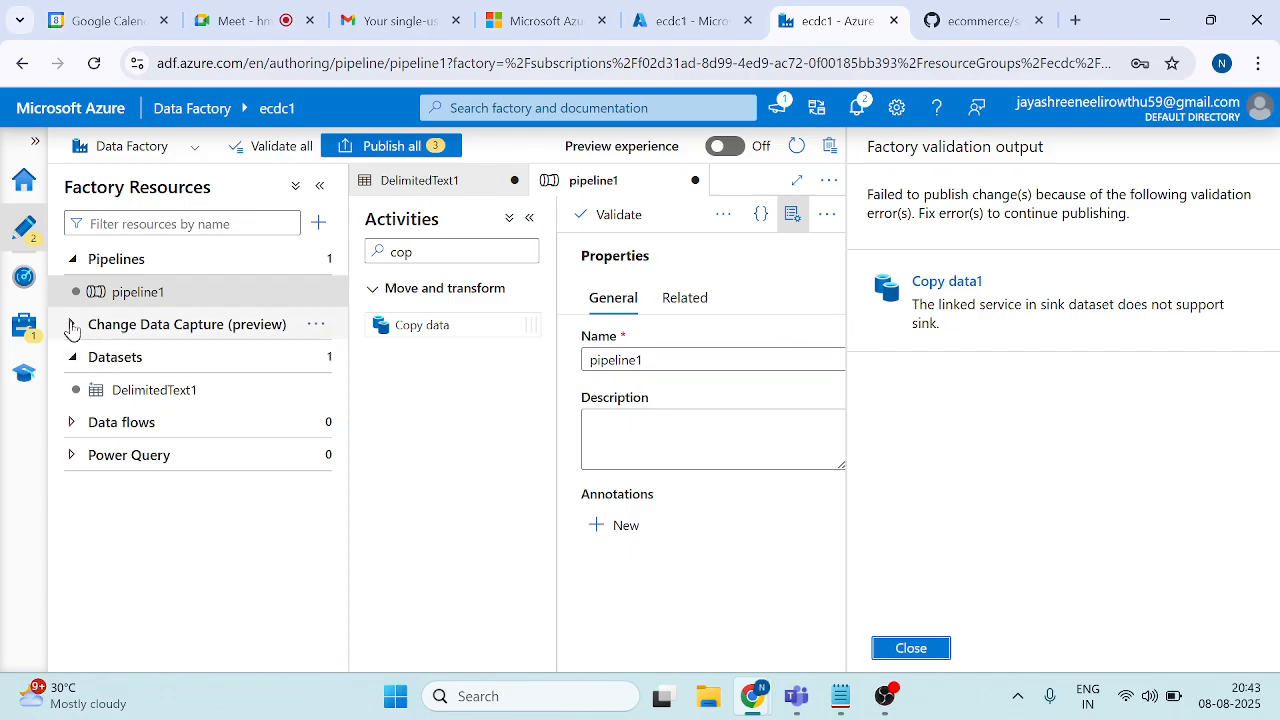
{"action": "left_click", "coordinate": [150, 295]}
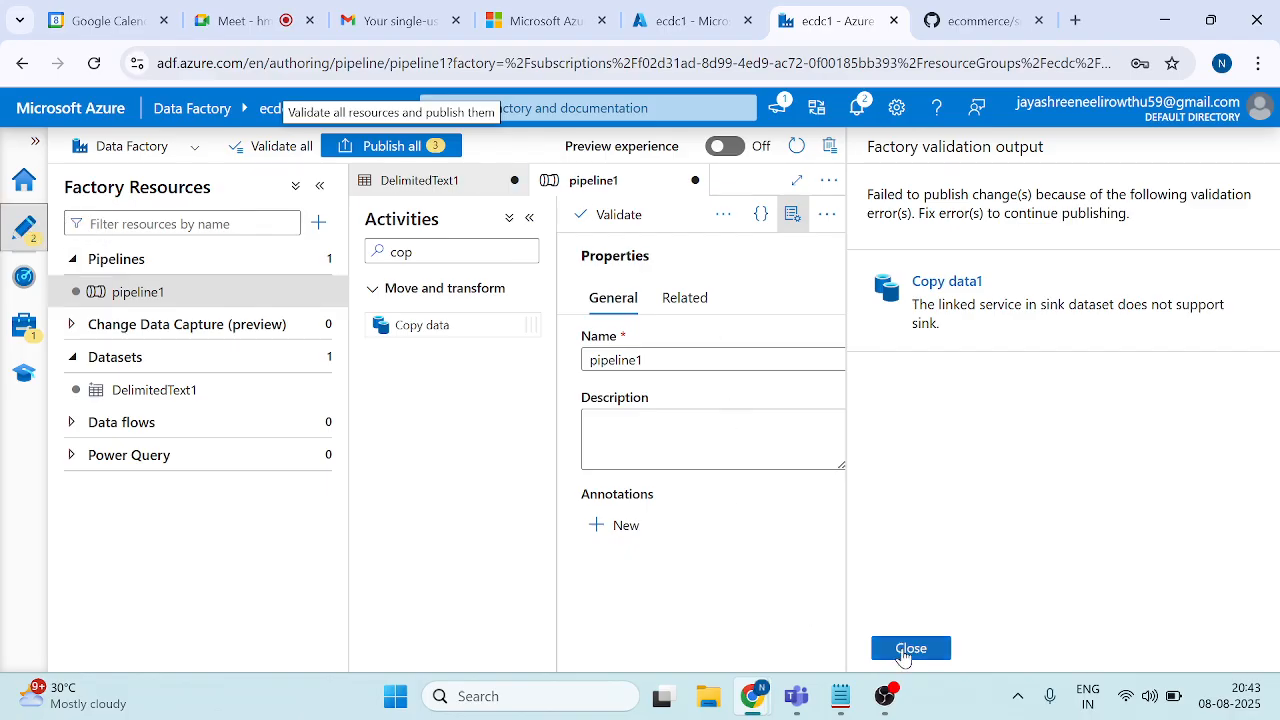
{"action": "left_click", "coordinate": [910, 649]}
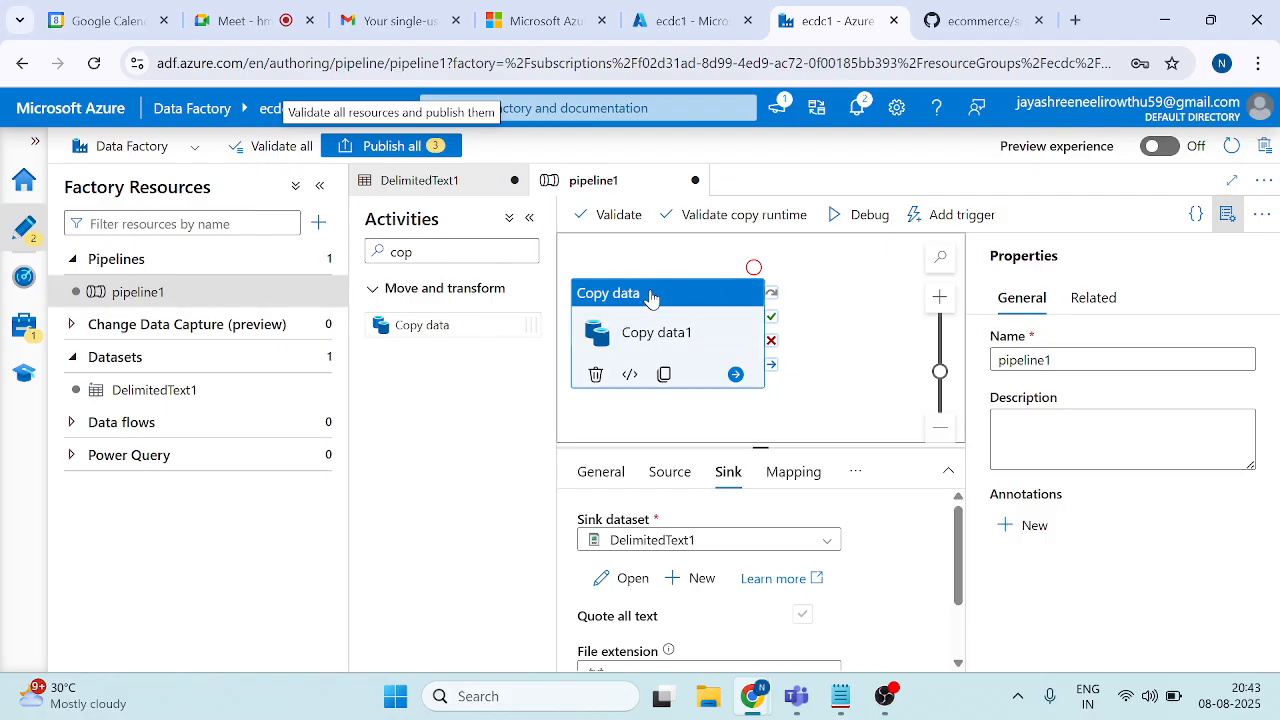
Add a second Copy data activity to the pipeline canvas beside Copy data1 and arrange the two blocks
{"action": "left_click_drag", "start_coordinate": [651, 298], "coordinate": [647, 283]}
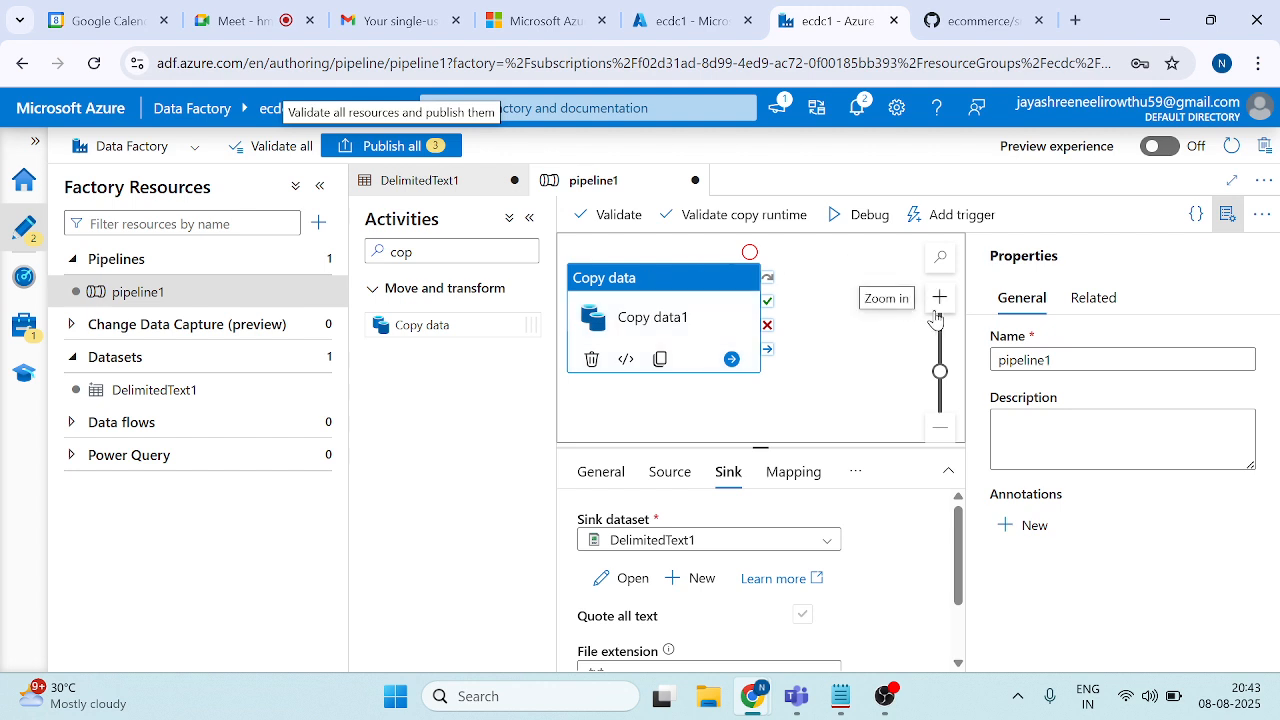
{"action": "left_click", "coordinate": [439, 247]}
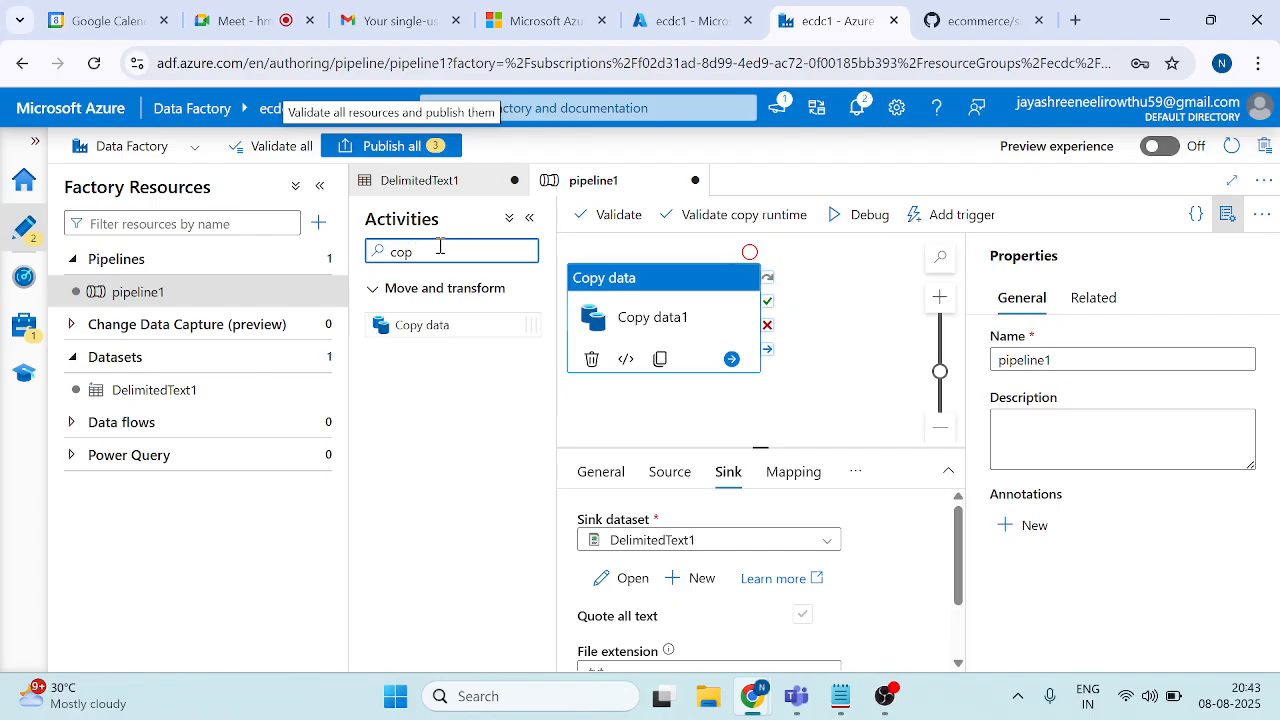
{"action": "left_click_drag", "start_coordinate": [430, 325], "coordinate": [861, 305]}
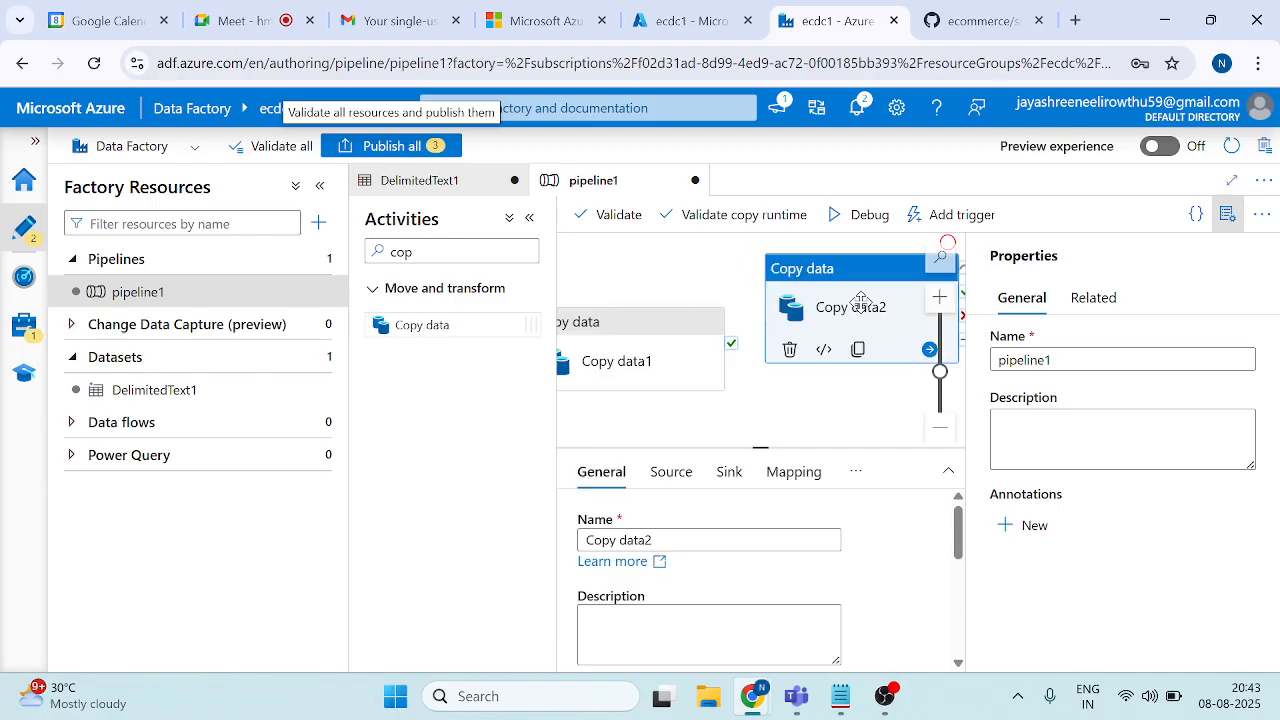
{"action": "left_click", "coordinate": [633, 322]}
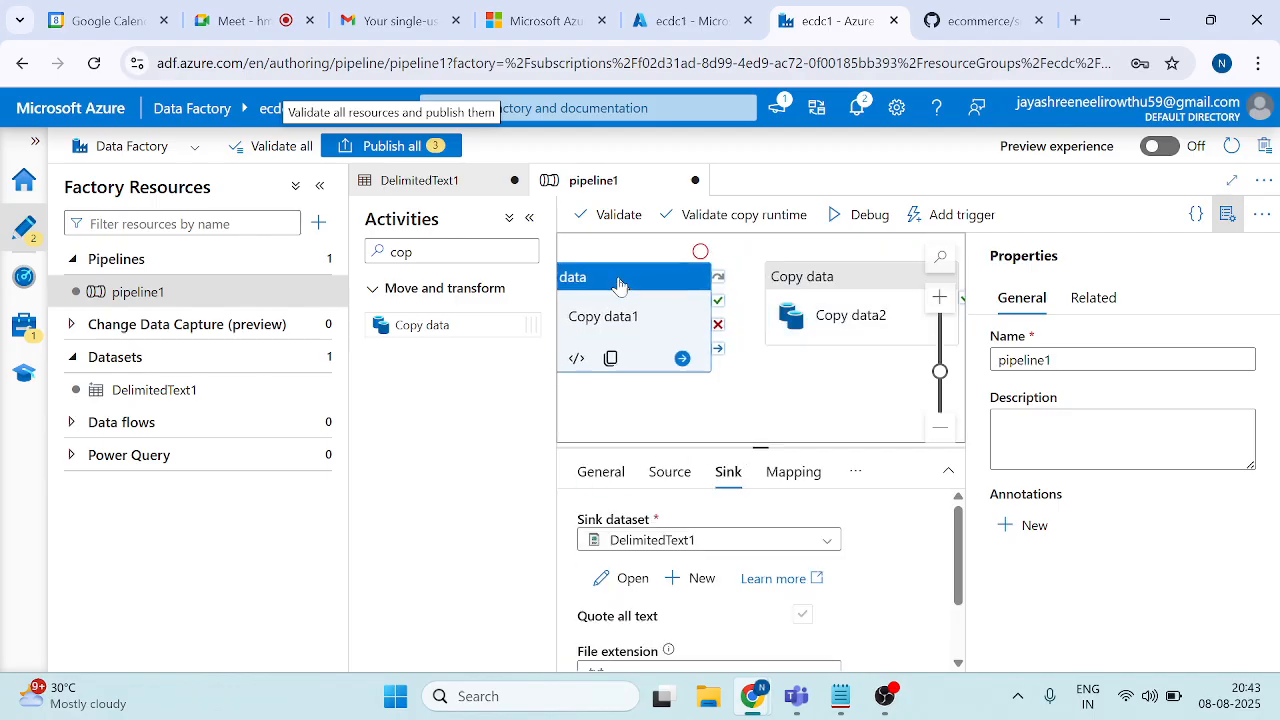
{"action": "left_click", "coordinate": [866, 277]}
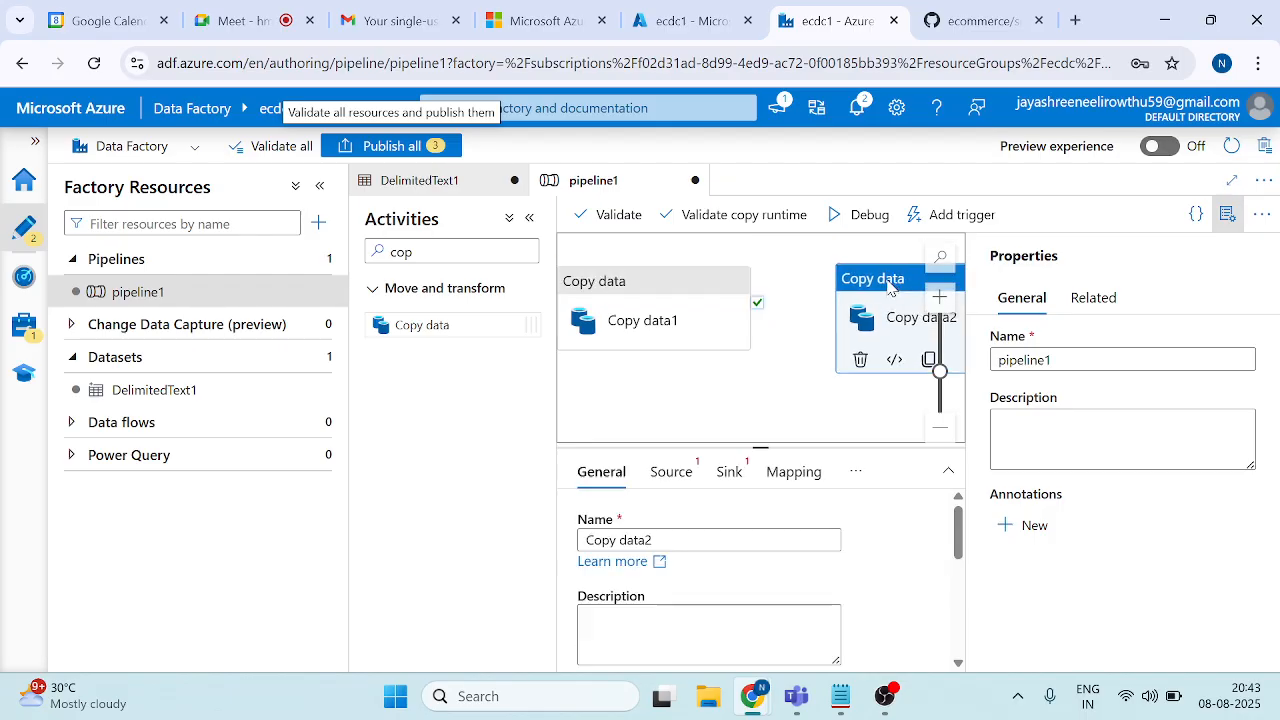
{"action": "left_click", "coordinate": [628, 287]}
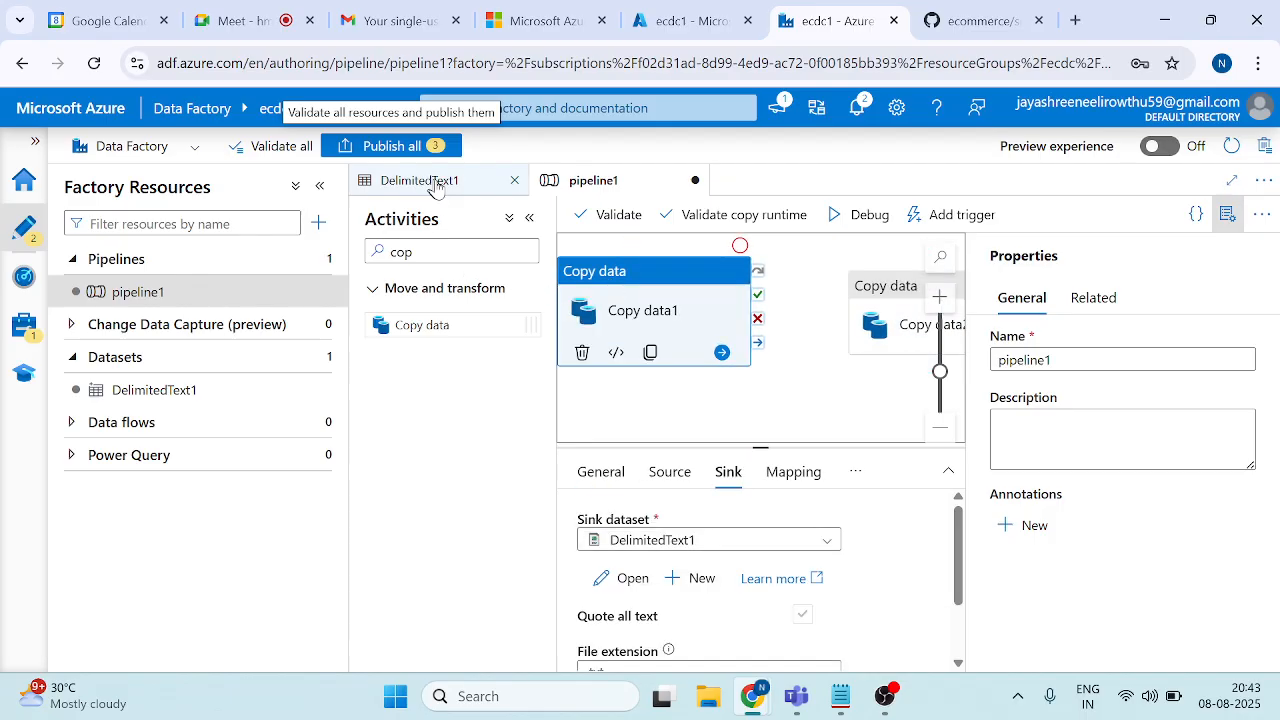
Shorten the activity search term to "c" to broaden the list of activities
{"action": "left_click", "coordinate": [421, 254]}
{"action": "key", "text": "BackSpace"}
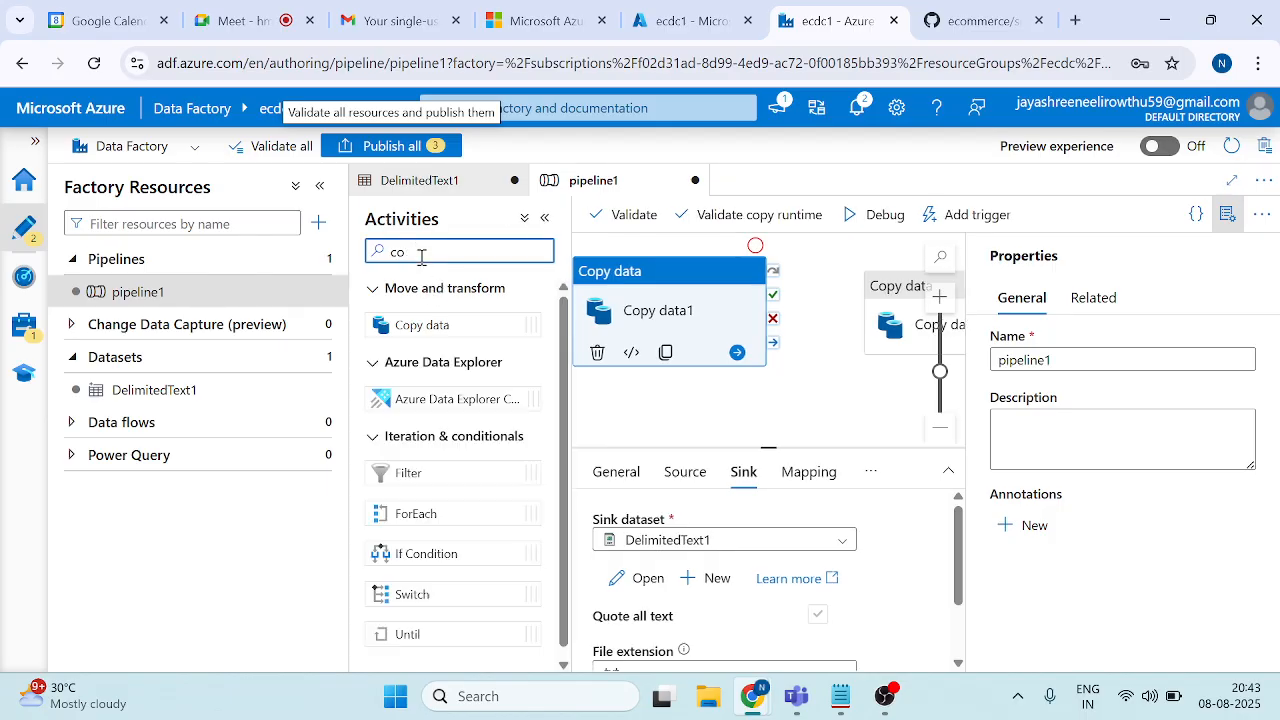
{"action": "key", "text": "BackSpace"}
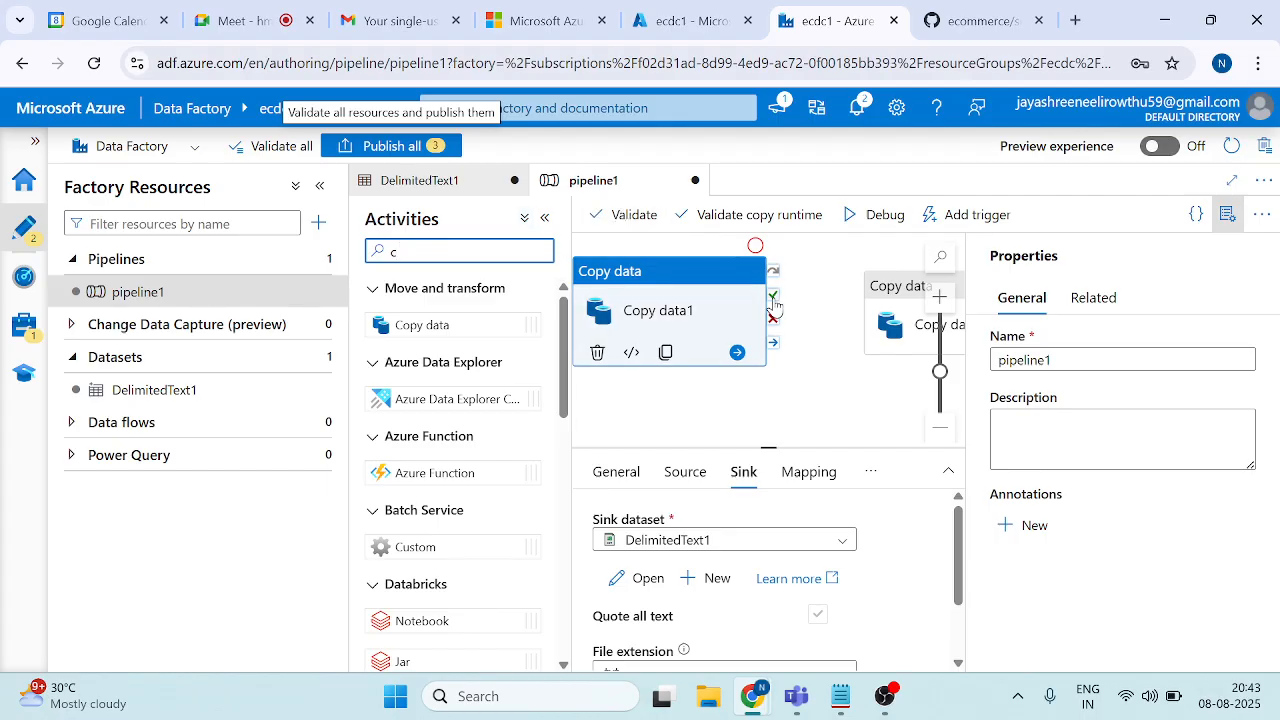
Connect the success output of Copy data1 to Copy data2 on the pipeline canvas
{"action": "left_click_drag", "start_coordinate": [773, 295], "coordinate": [862, 328]}
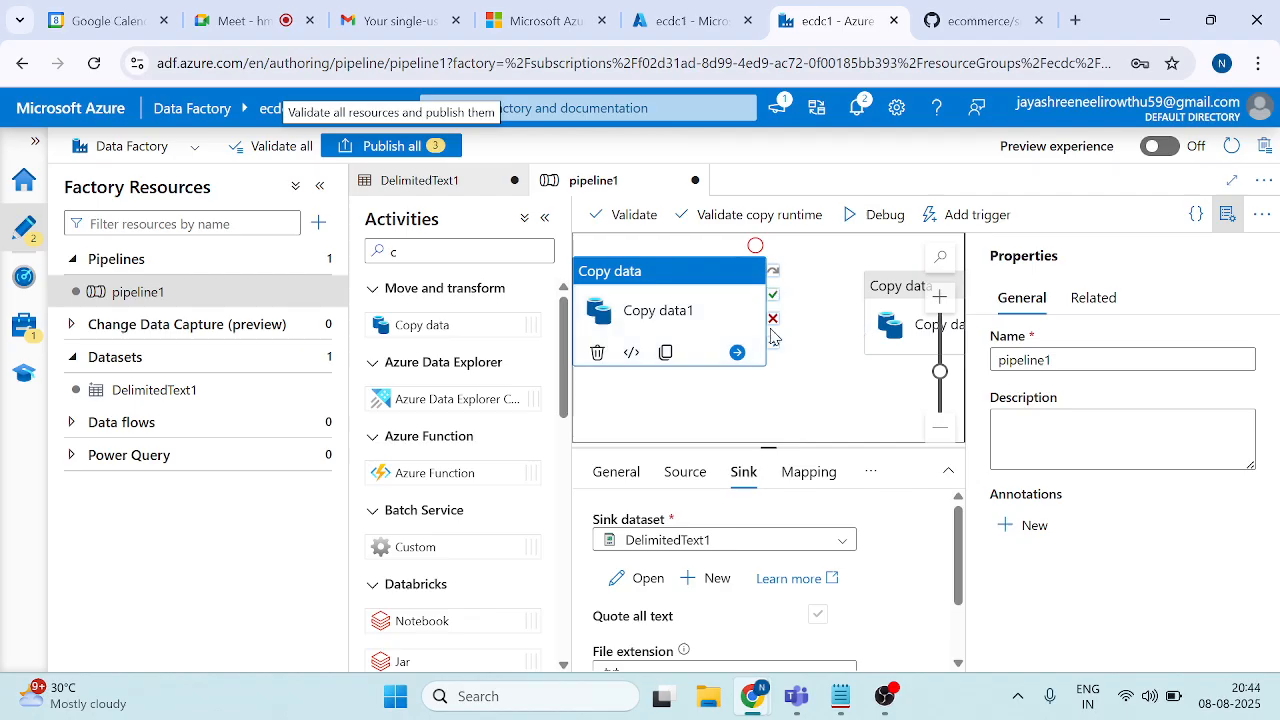
{"action": "left_click_drag", "start_coordinate": [655, 273], "coordinate": [620, 283]}
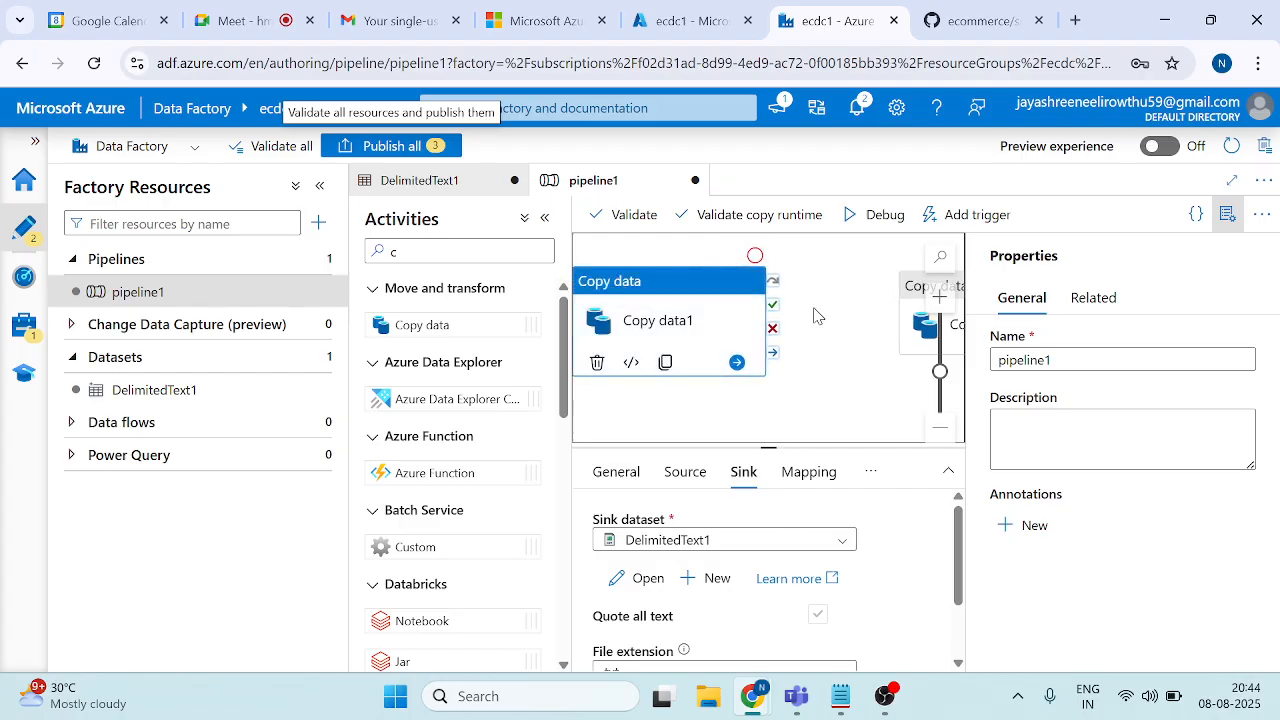
{"action": "left_click_drag", "start_coordinate": [773, 304], "coordinate": [908, 314]}
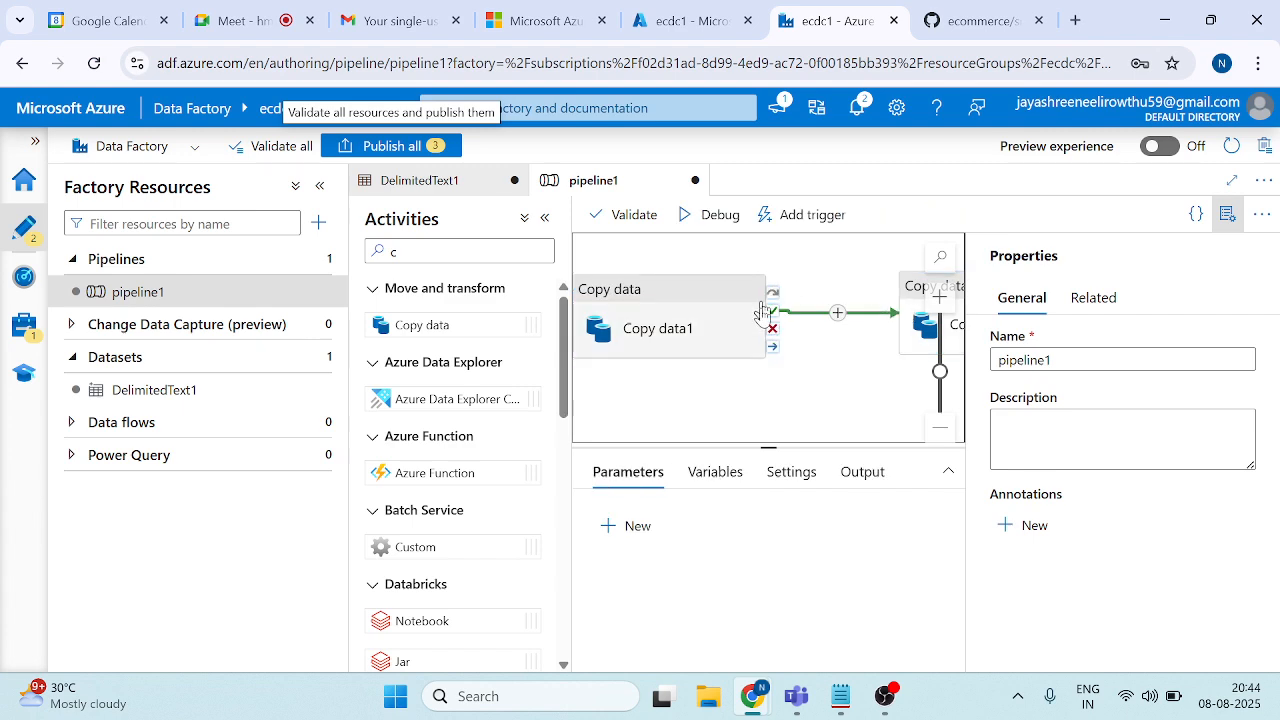
Select Copy data1, validate pipeline1, and close the validation output
{"action": "left_click", "coordinate": [671, 300]}
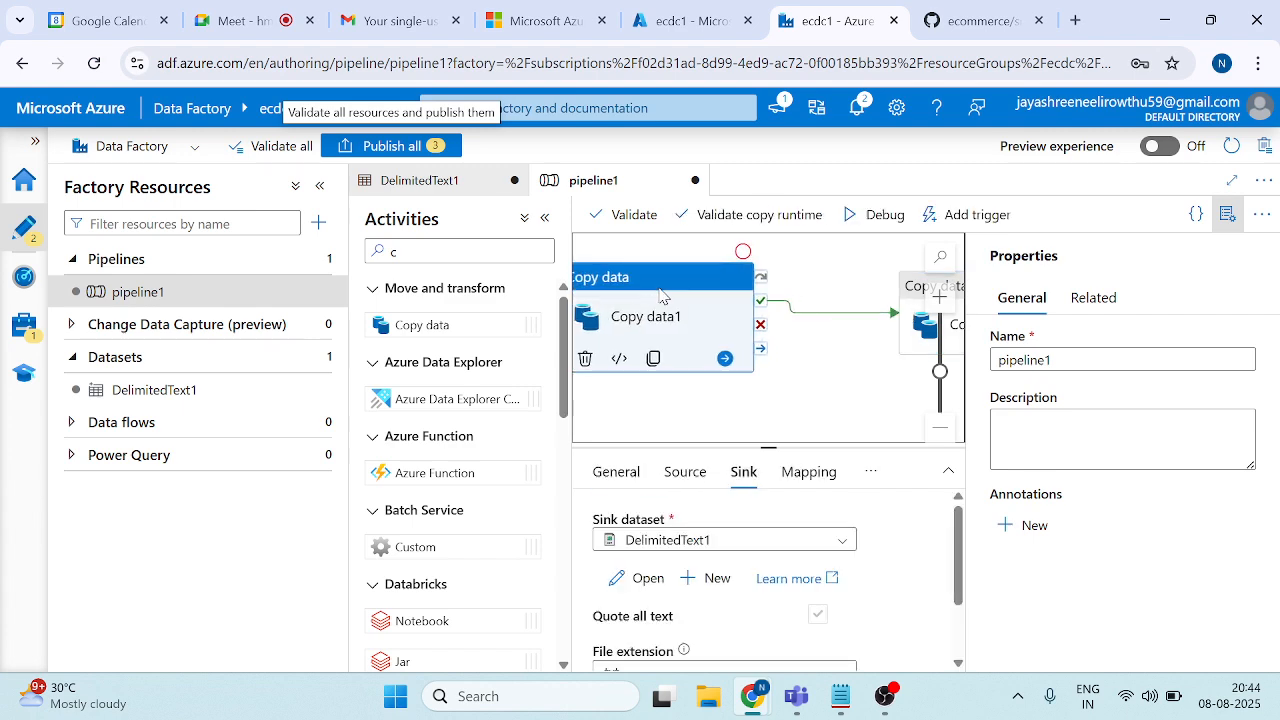
{"action": "left_click", "coordinate": [640, 215]}
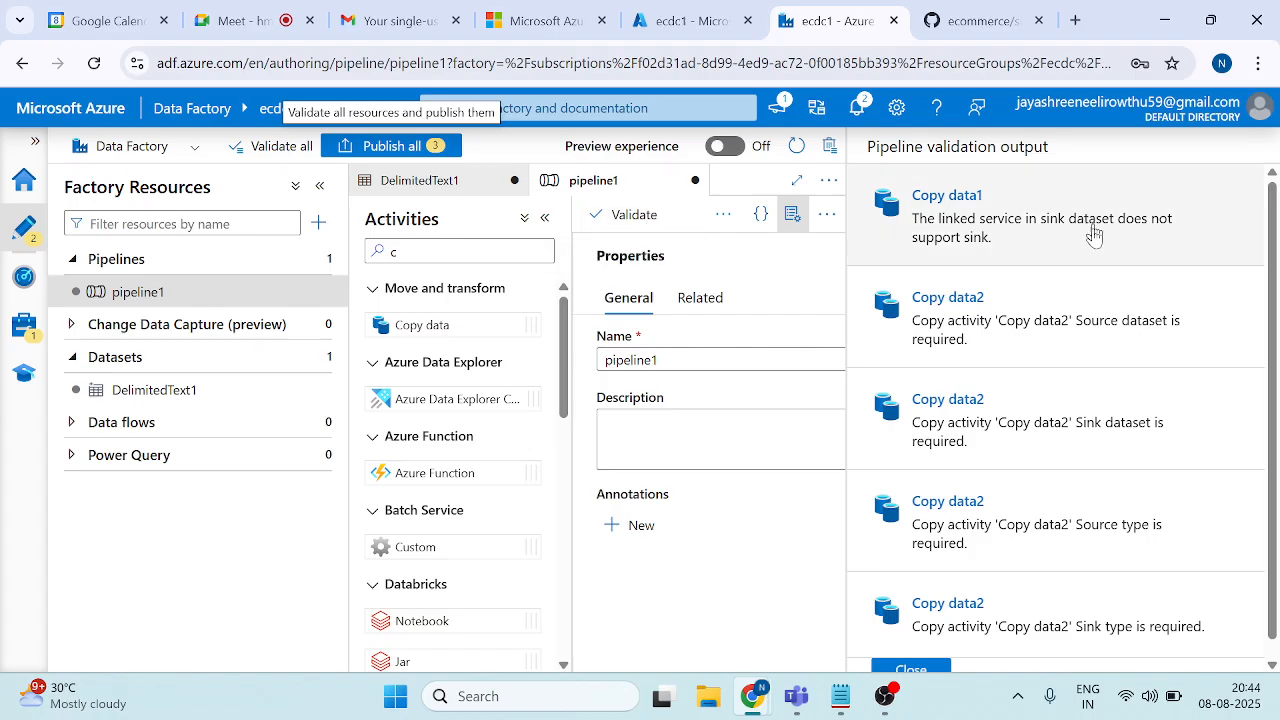
{"action": "left_click", "coordinate": [910, 653]}
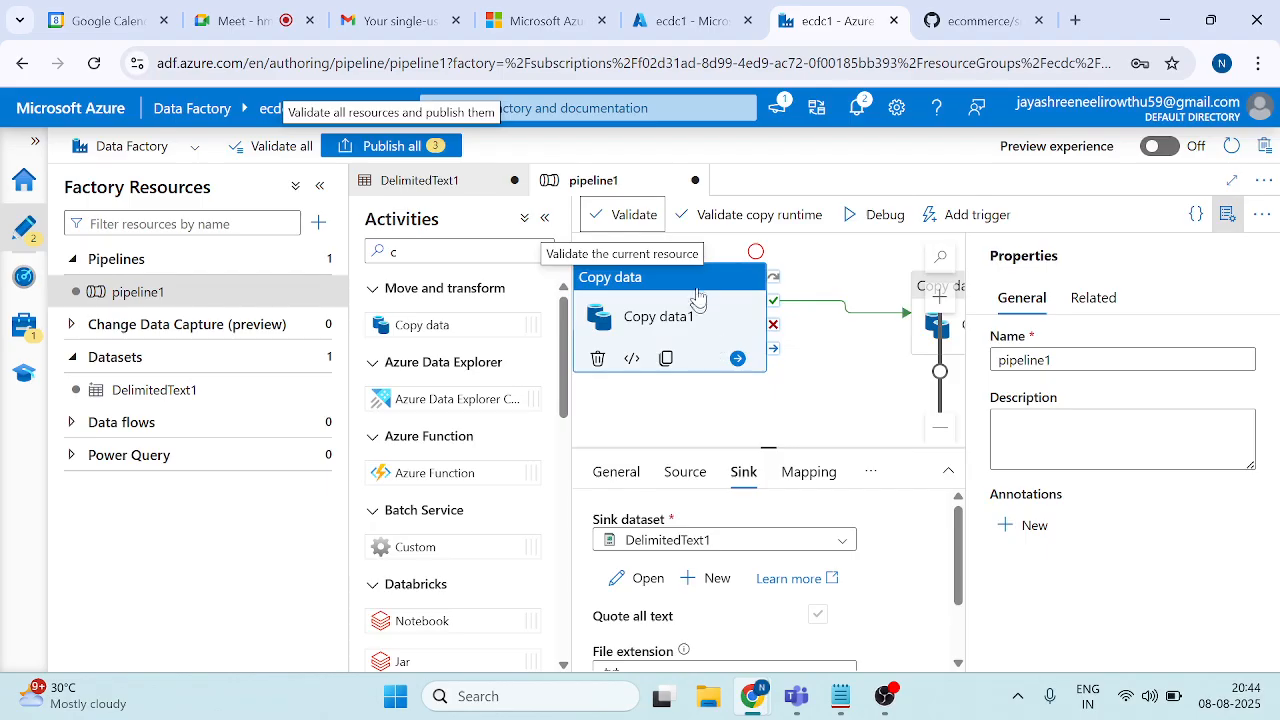
Try repeatedly to start a debug run of pipeline1, repositioning Copy data1 and closing the validation output after each attempt
{"action": "left_click", "coordinate": [855, 214]}
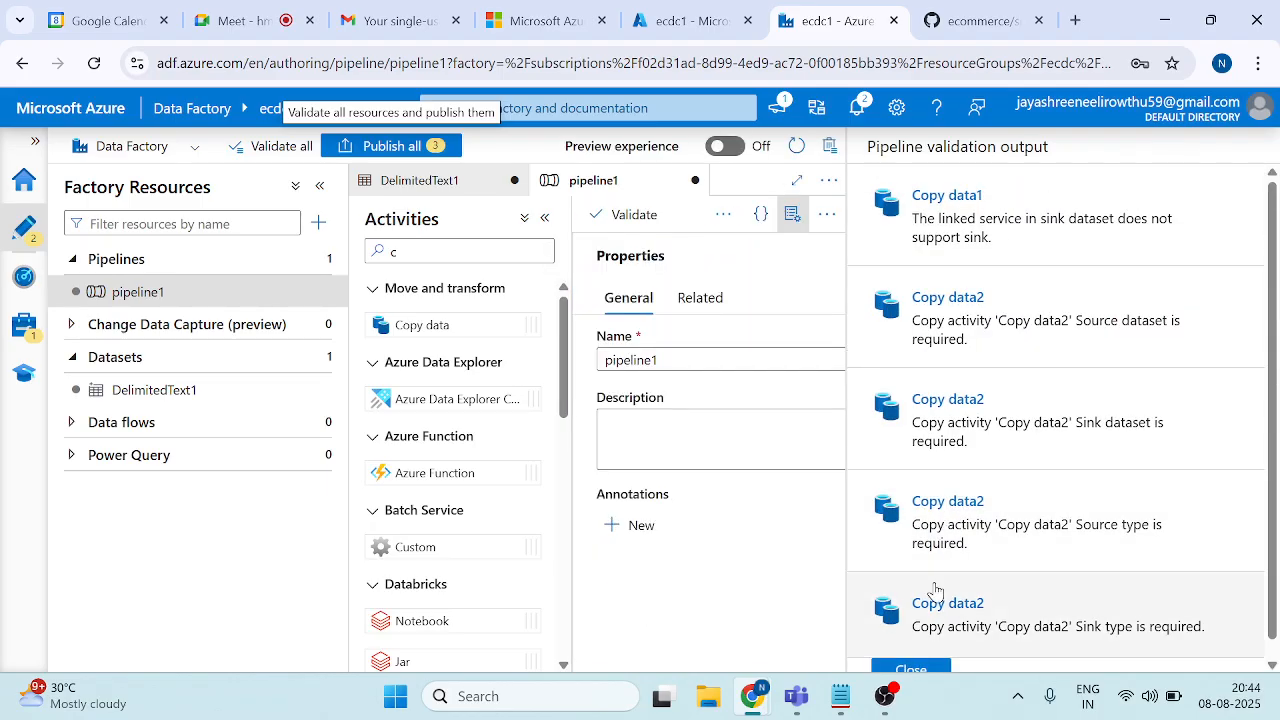
{"action": "left_click", "coordinate": [910, 655]}
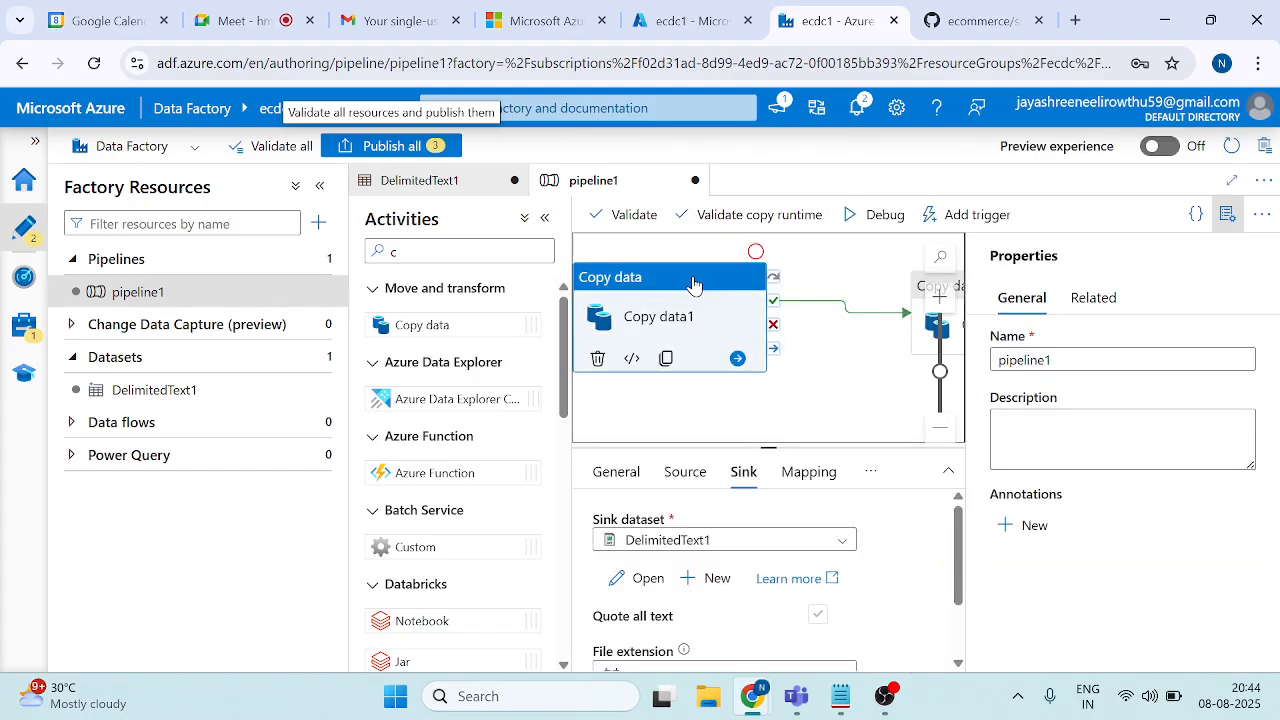
{"action": "left_click_drag", "start_coordinate": [694, 286], "coordinate": [660, 275]}
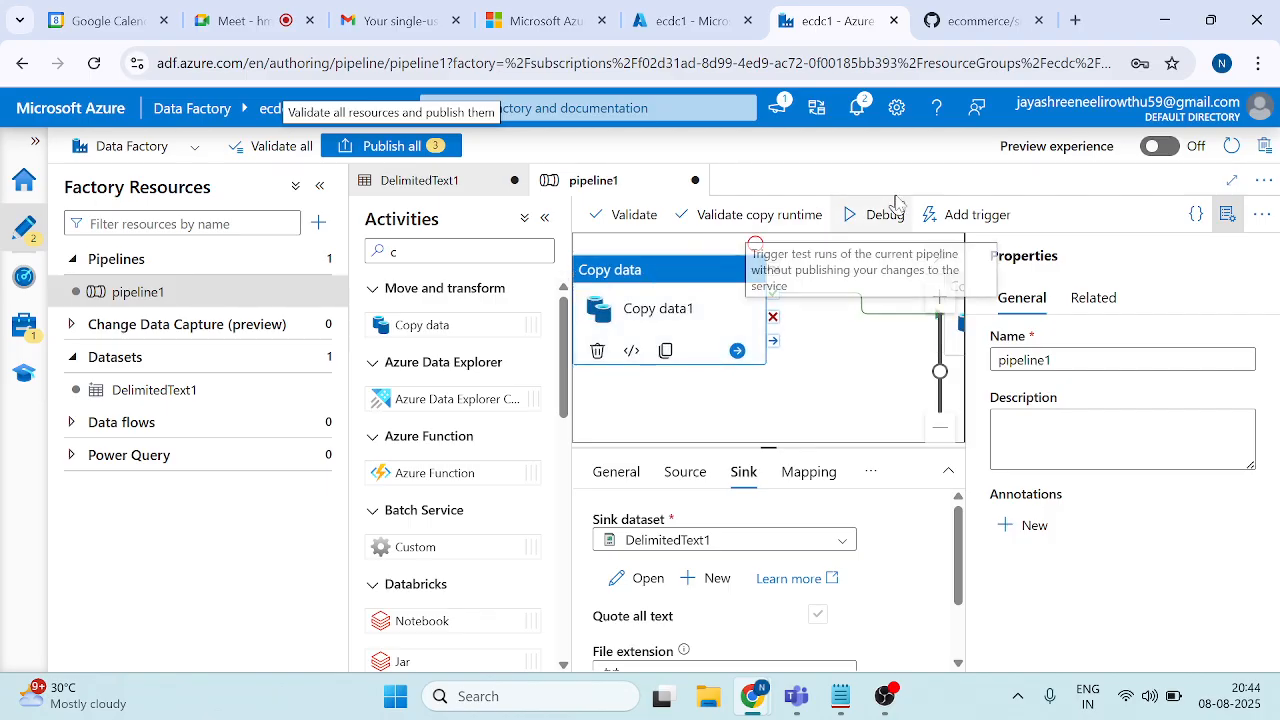
{"action": "left_click", "coordinate": [872, 214]}
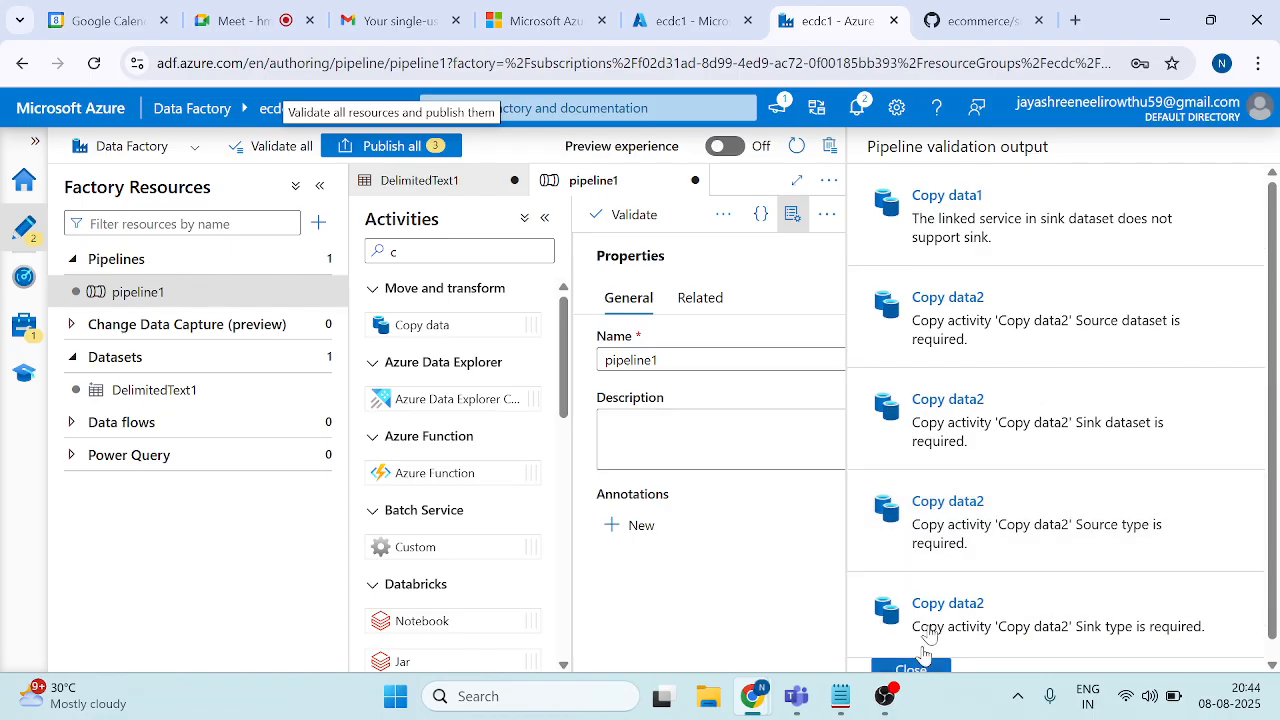
{"action": "left_click", "coordinate": [910, 652]}
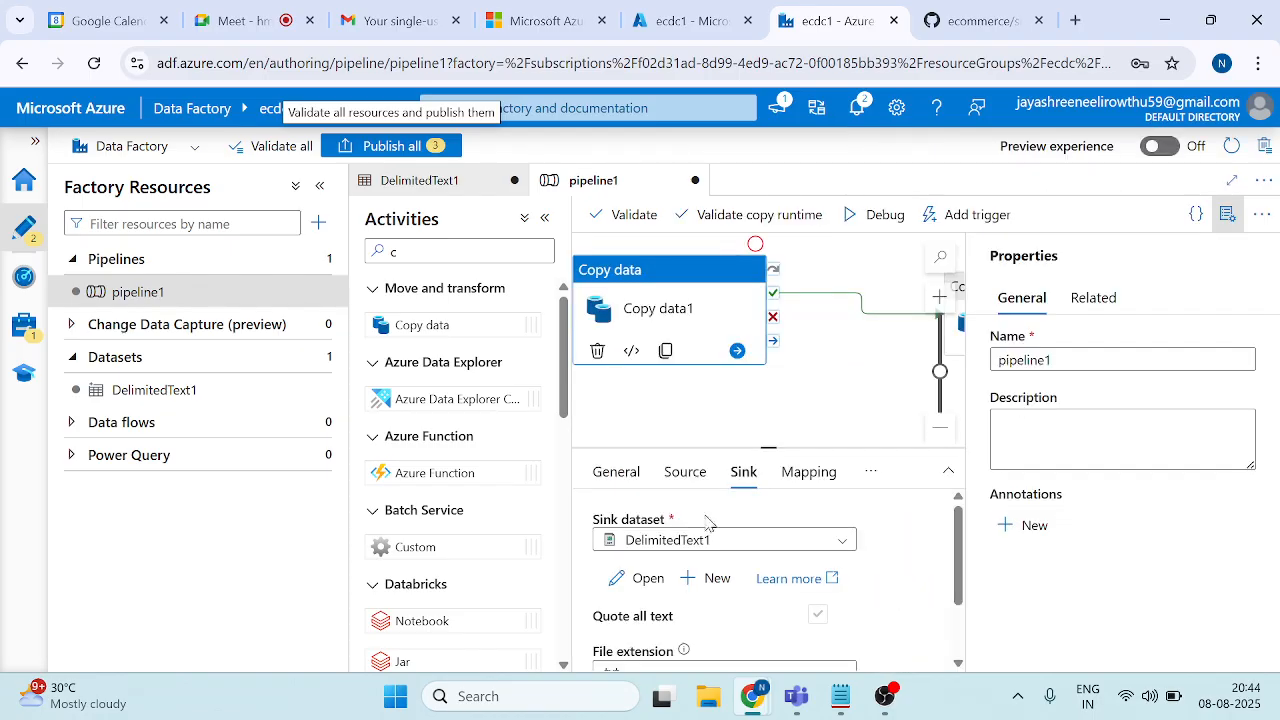
{"action": "left_click", "coordinate": [868, 216]}
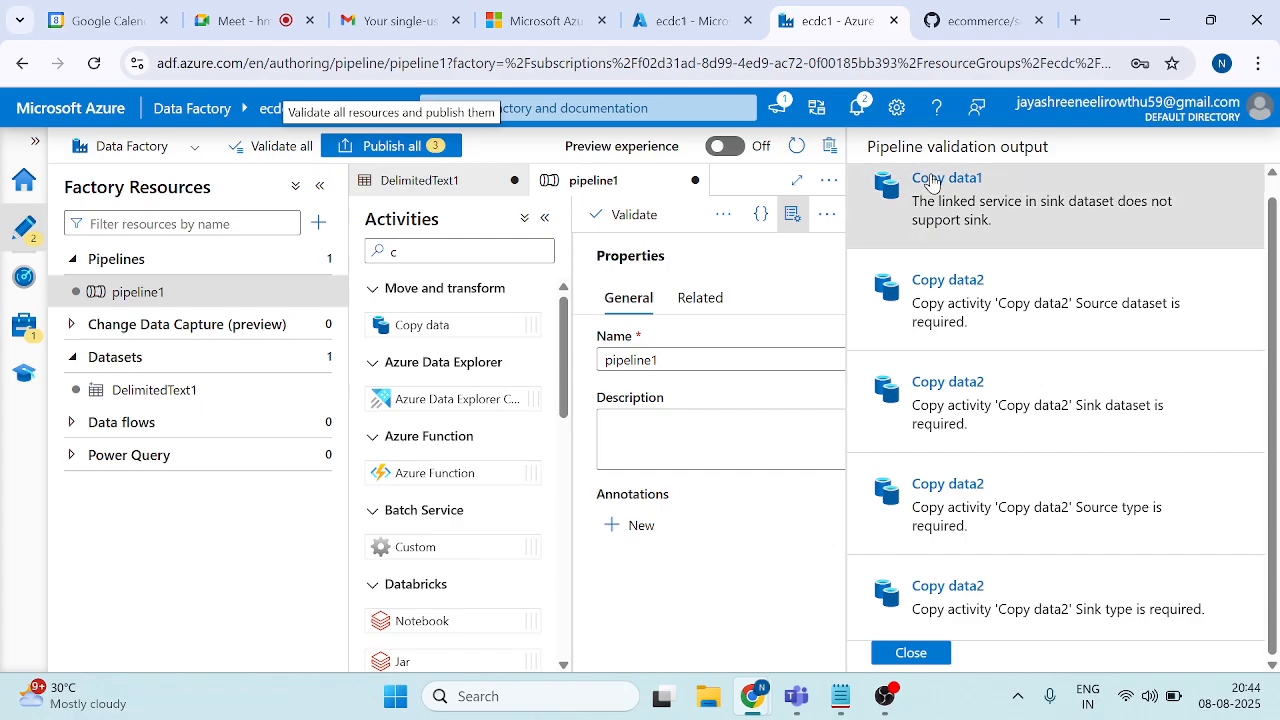
{"action": "left_click", "coordinate": [912, 653]}
Check the sink settings of Copy data1, reselecting DelimitedText1 as the sink dataset
{"action": "left_click", "coordinate": [681, 306]}
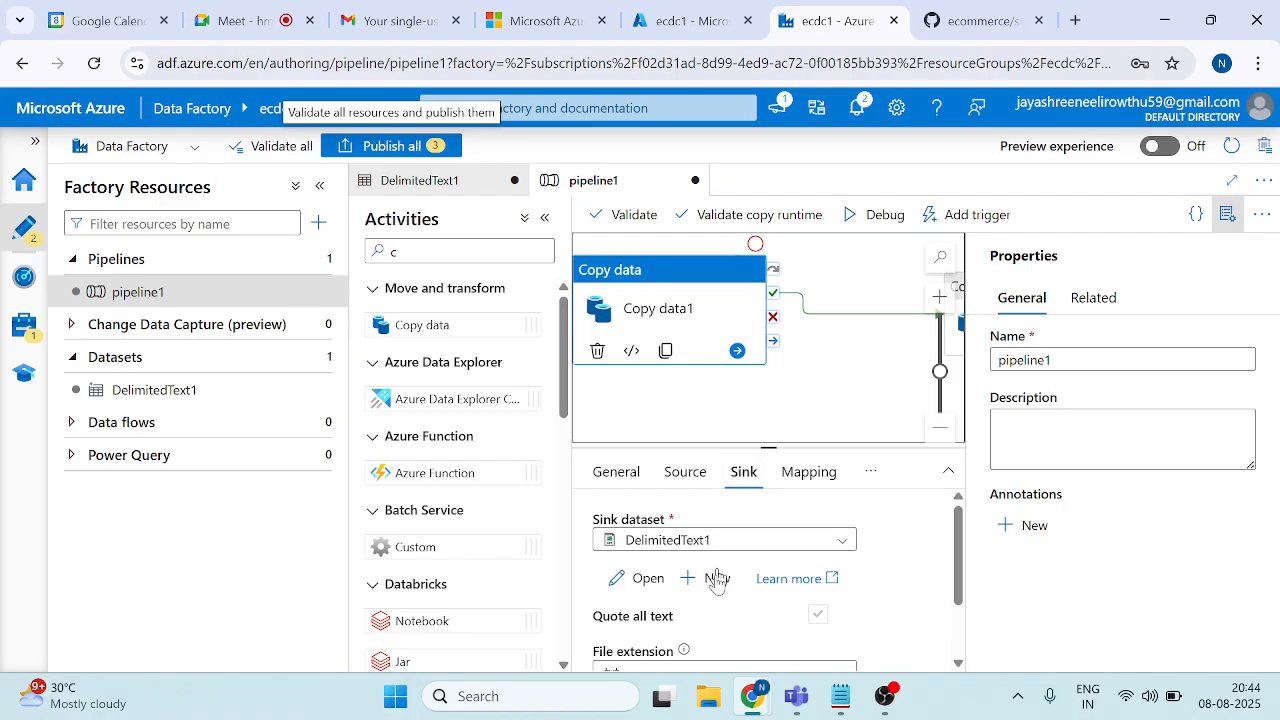
{"action": "scroll", "coordinate": [703, 581], "scroll_direction": "down", "scroll_amount": 2}
{"action": "scroll", "coordinate": [703, 581], "scroll_direction": "up", "scroll_amount": 2}
{"action": "left_click", "coordinate": [697, 540]}
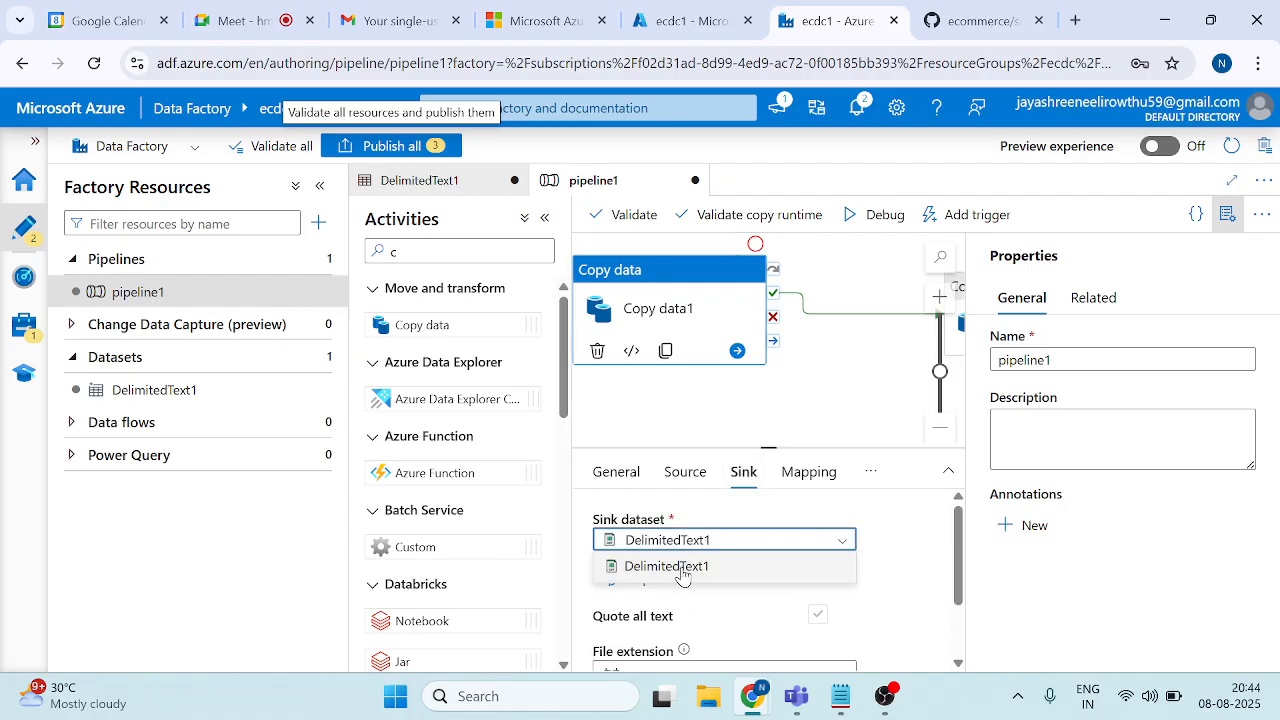
{"action": "left_click", "coordinate": [683, 567]}
{"action": "scroll", "coordinate": [685, 566], "scroll_direction": "down", "scroll_amount": 2}
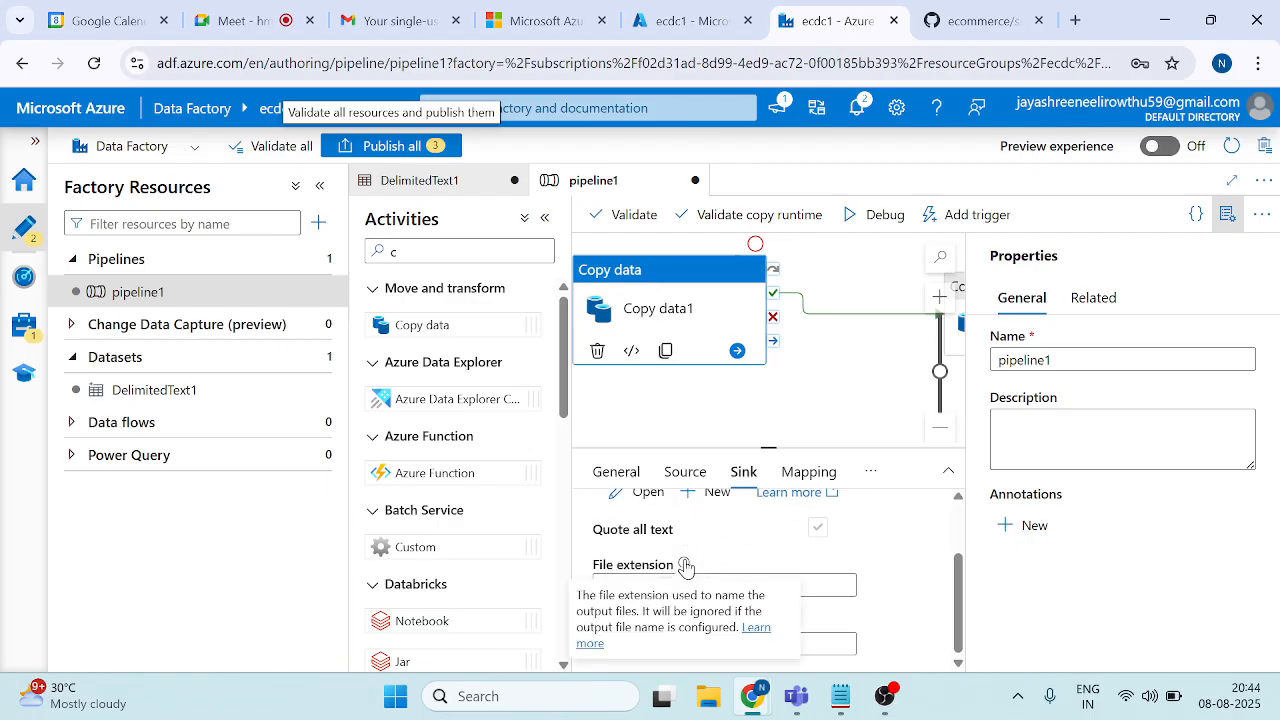
Try to publish all pending factory changes, and briefly check the GitHub accessories folder before returning to the factory
{"action": "scroll", "coordinate": [820, 540], "scroll_direction": "up", "scroll_amount": 2}
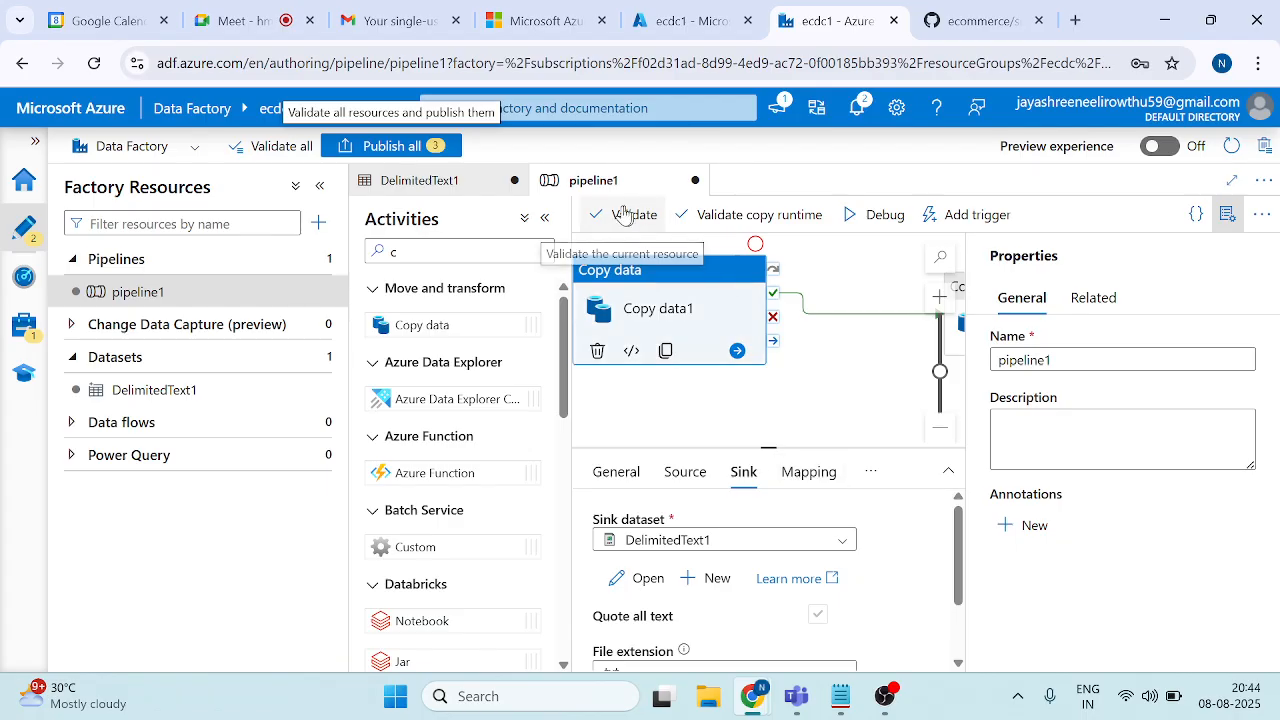
{"action": "left_click", "coordinate": [418, 146]}
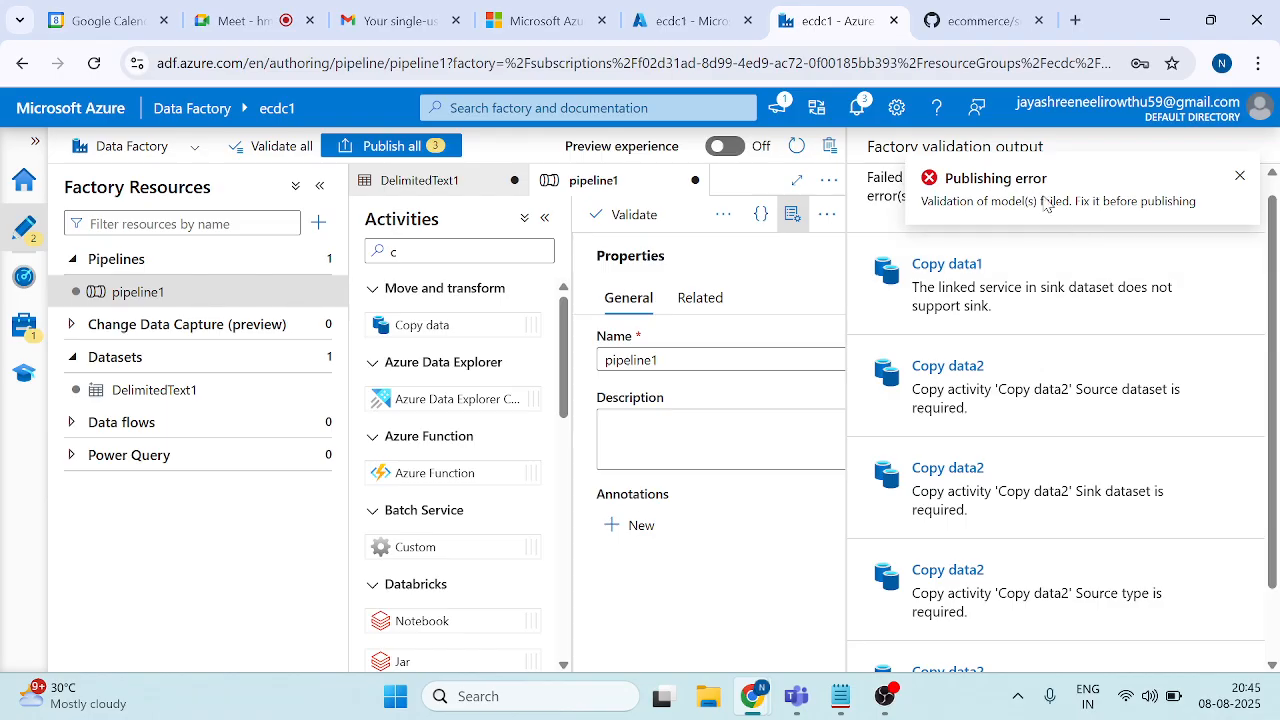
{"action": "left_click", "coordinate": [970, 21]}
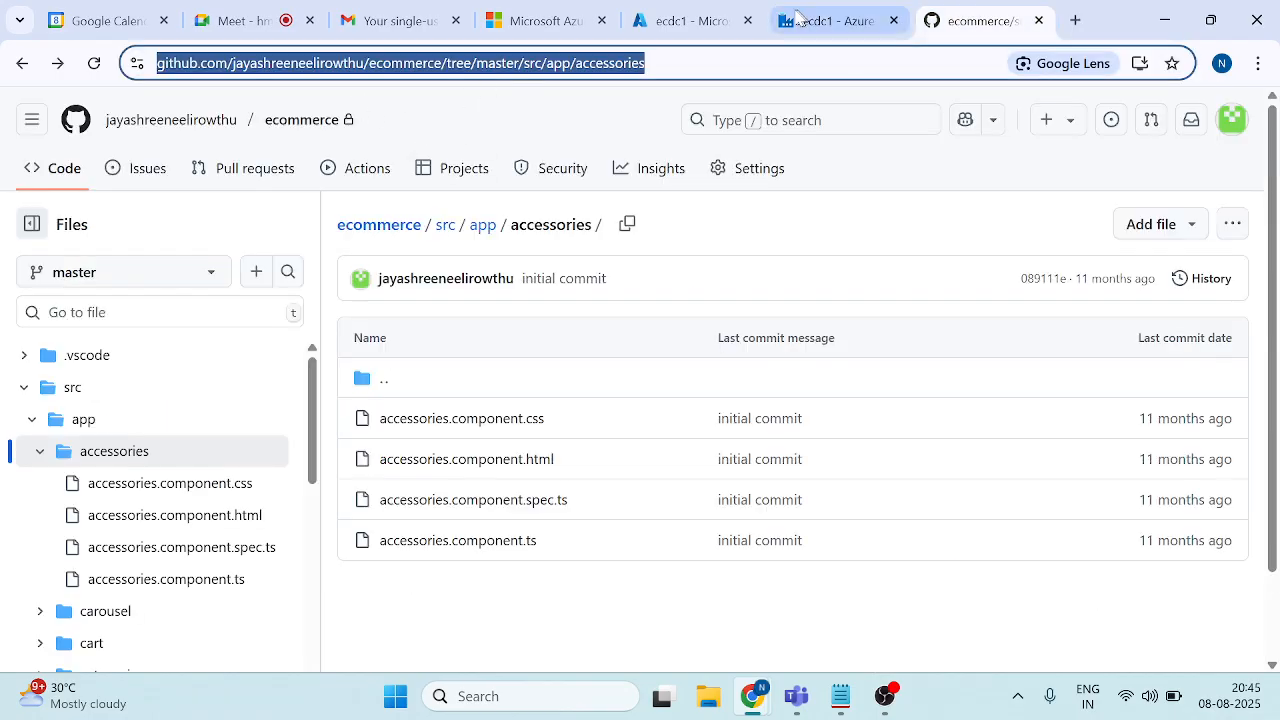
{"action": "left_click", "coordinate": [842, 18]}
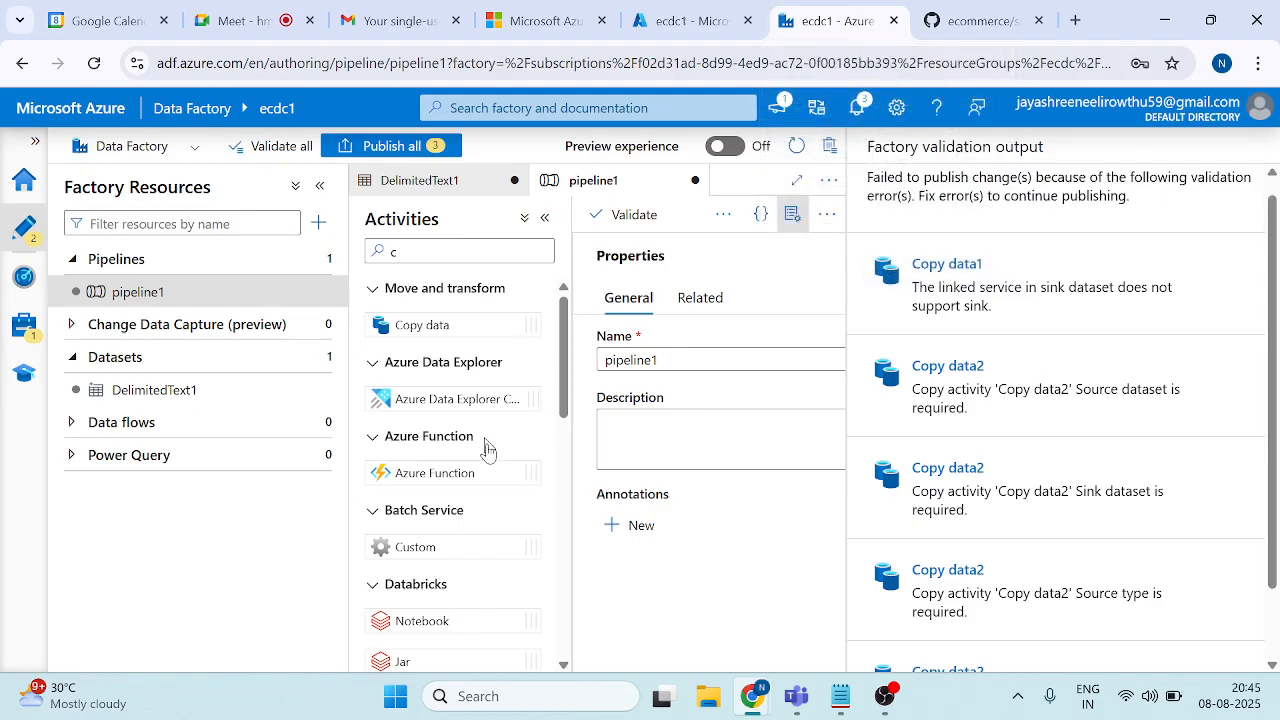
Switch to the Notepad notes and start a new line, separated by blank lines, below the http-to-sink data flow
{"action": "mouse_move", "coordinate": [840, 696]}
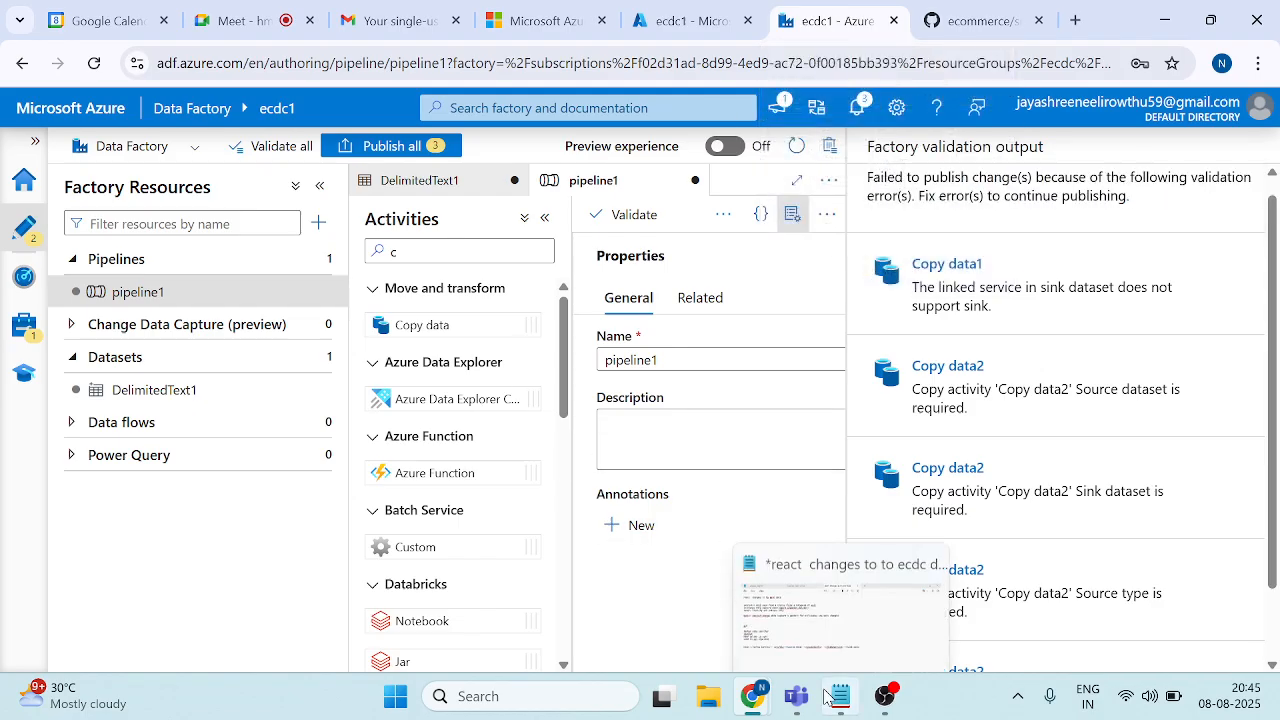
{"action": "left_click", "coordinate": [816, 587]}
{"action": "key", "text": "Return"}
{"action": "key", "text": "Return"}
{"action": "key", "text": "Return"}
{"action": "key", "text": "Return"}
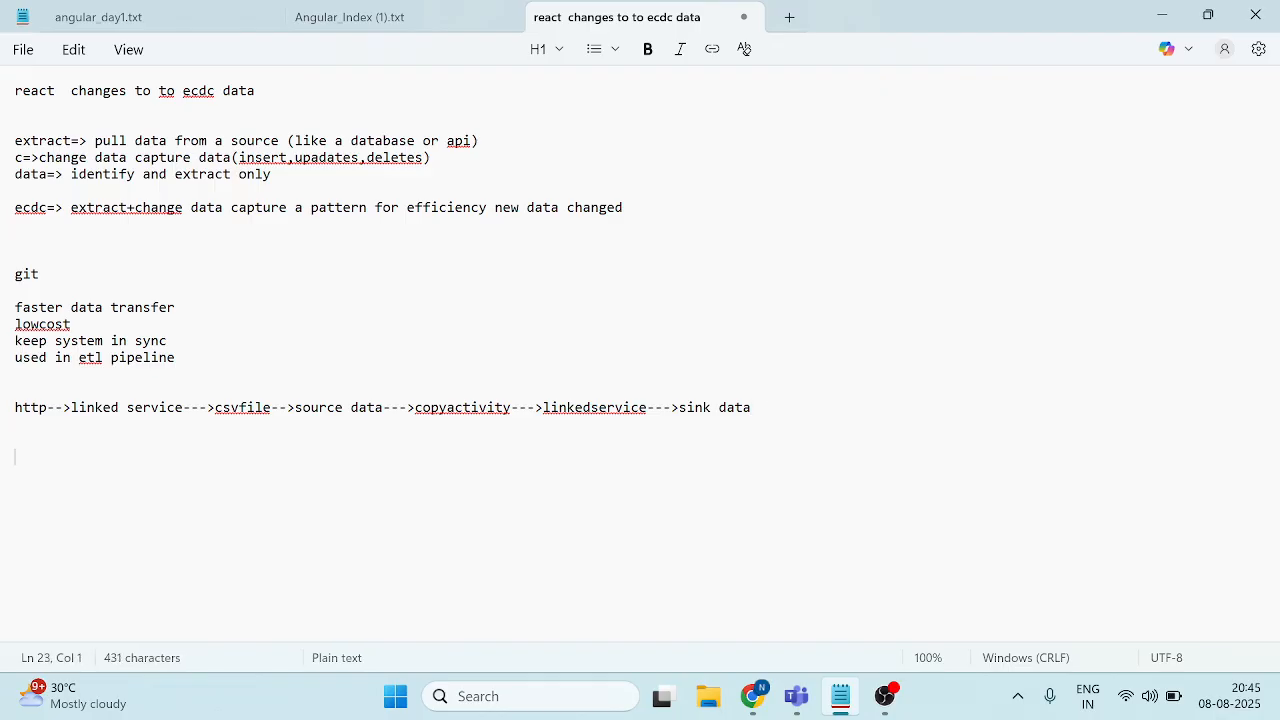
{"action": "left_click_drag", "start_coordinate": [838, 410], "coordinate": [58, 469]}
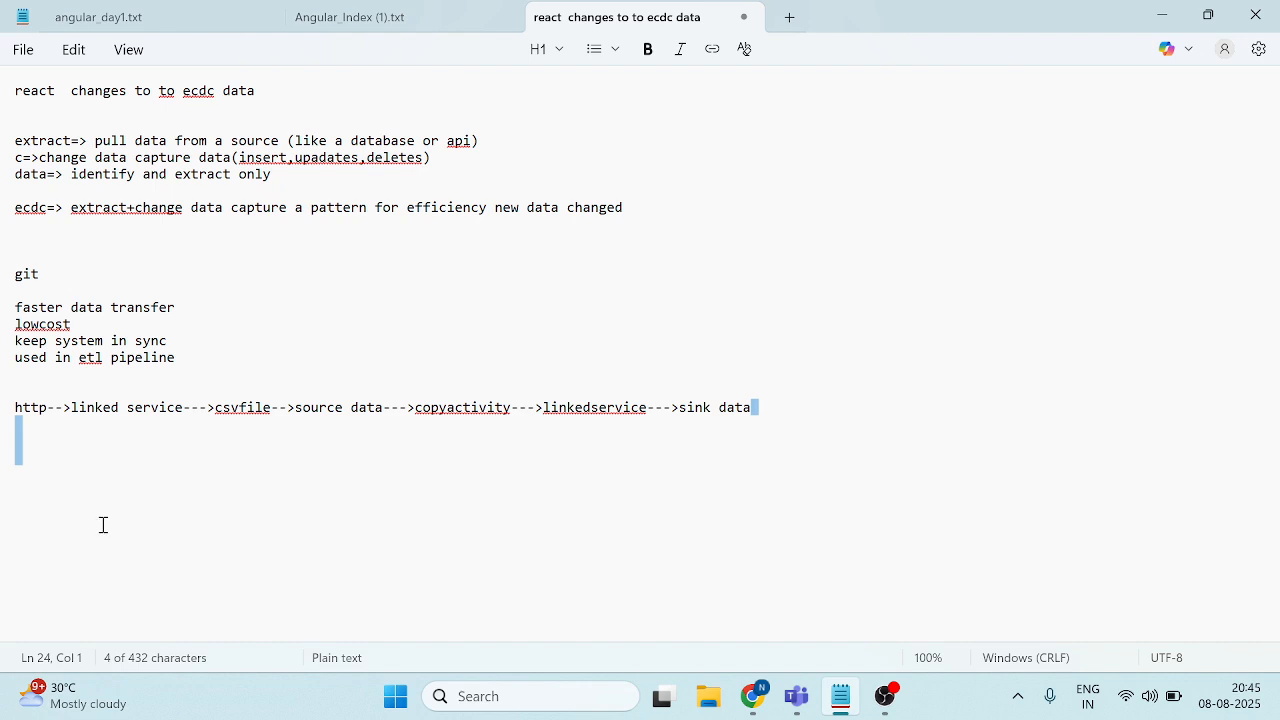
{"action": "type", "text": "ht"}
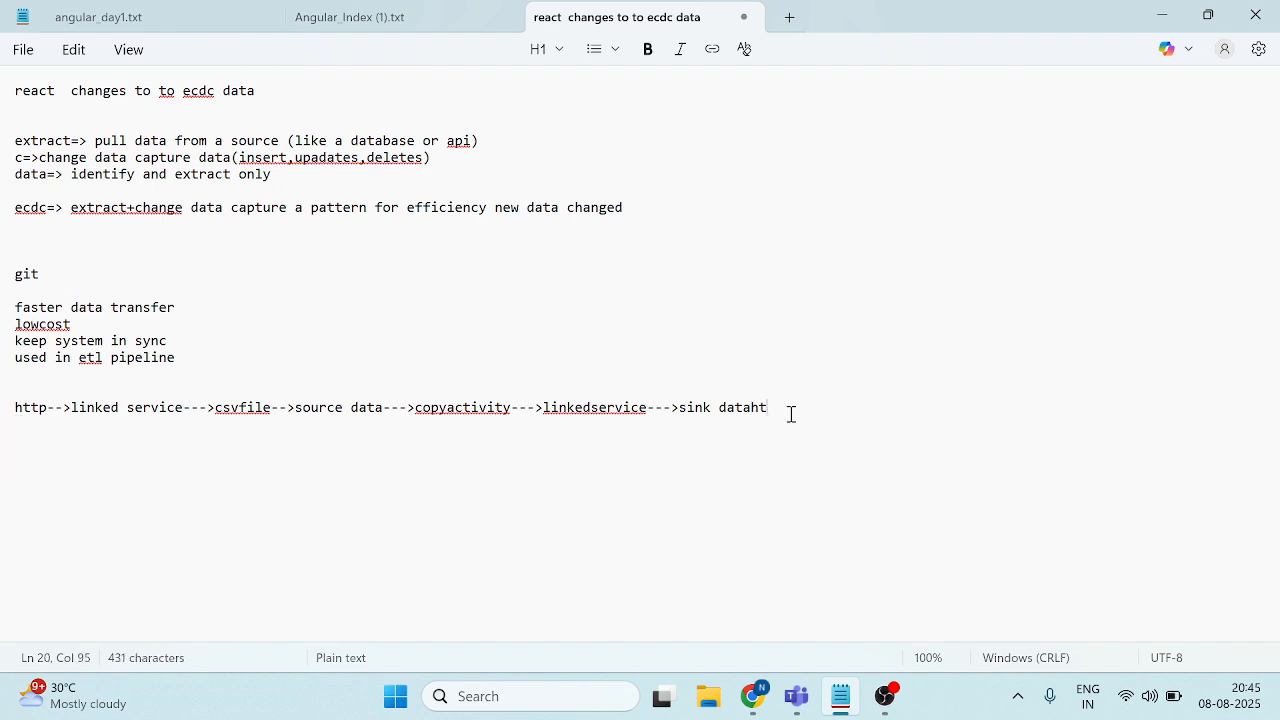
{"action": "key", "text": "BackSpace"}
{"action": "key", "text": "Return"}
{"action": "key", "text": "Return"}
{"action": "key", "text": "Return"}
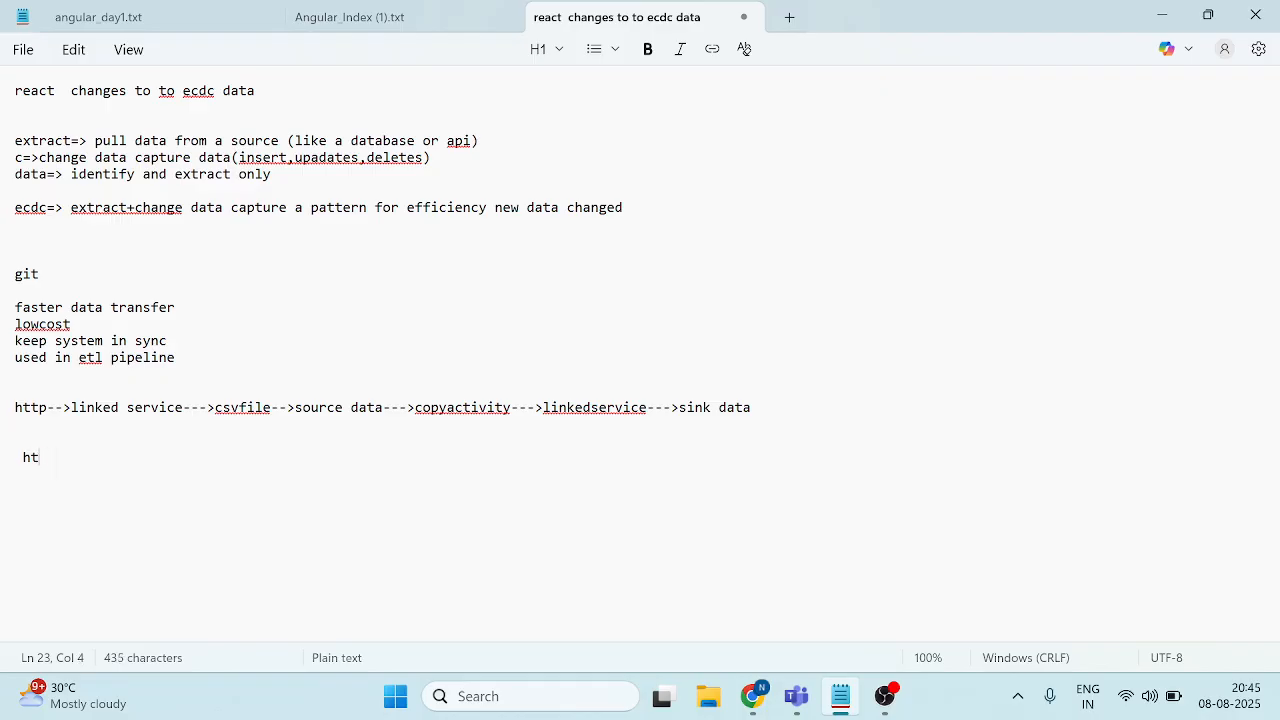
Begin a second data flow line in the notes with "http---"
{"action": "type", "text": "http--->"}
{"action": "key", "text": "BackSpace"}
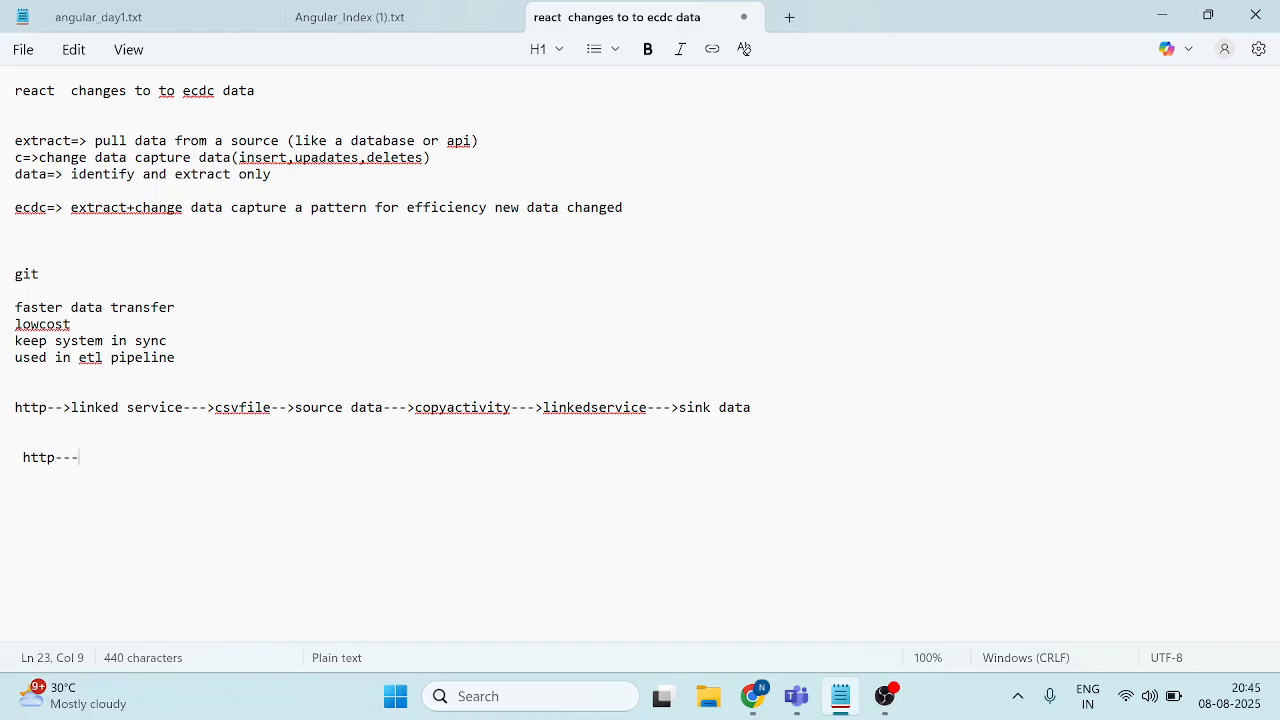